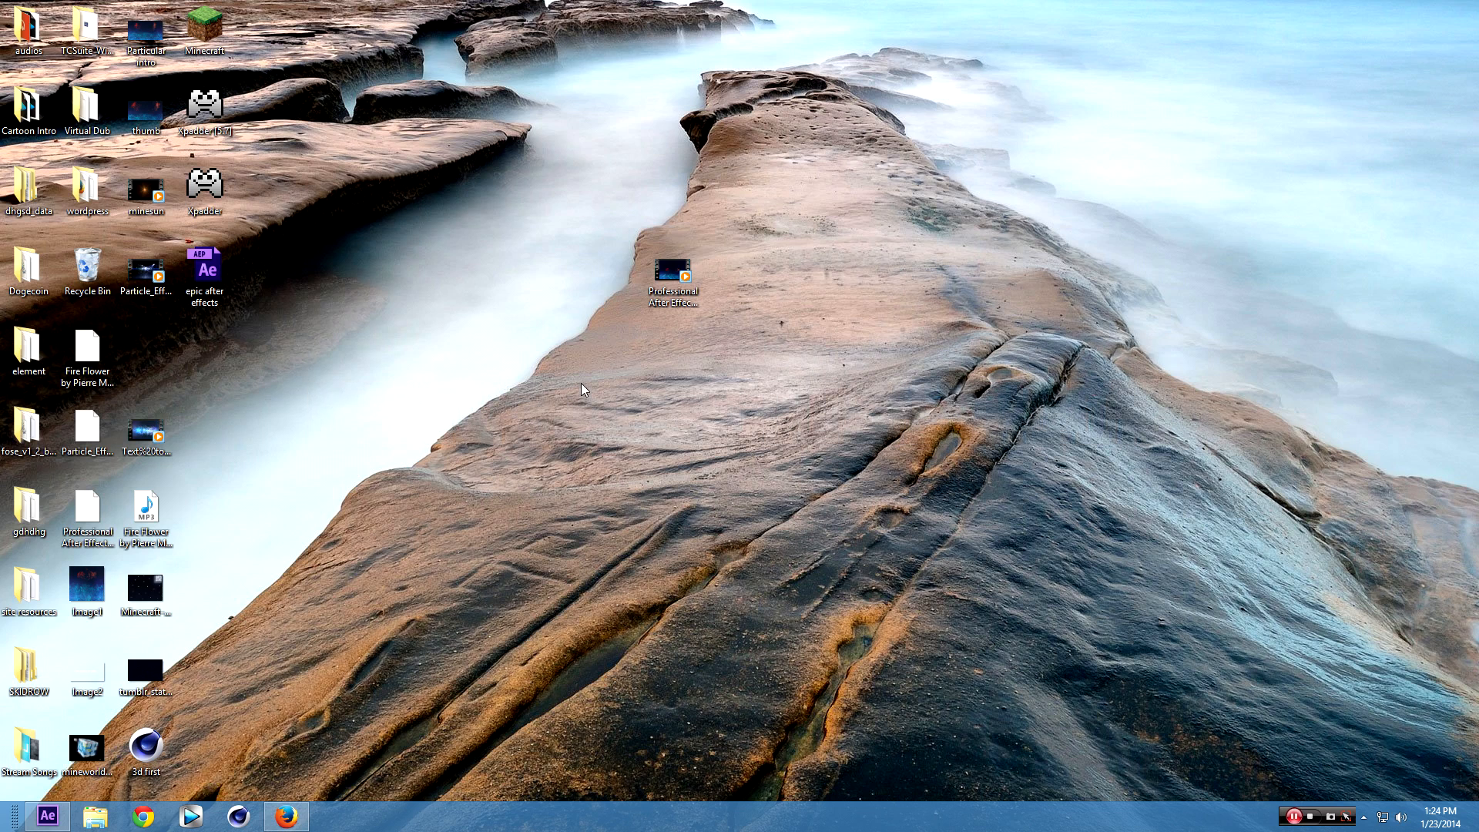
# Play the Professional After Effects CS6 Intro video from the desktop, pausing to examine its text and particle effects, and close it.
pyautogui.doubleClick(668, 274)
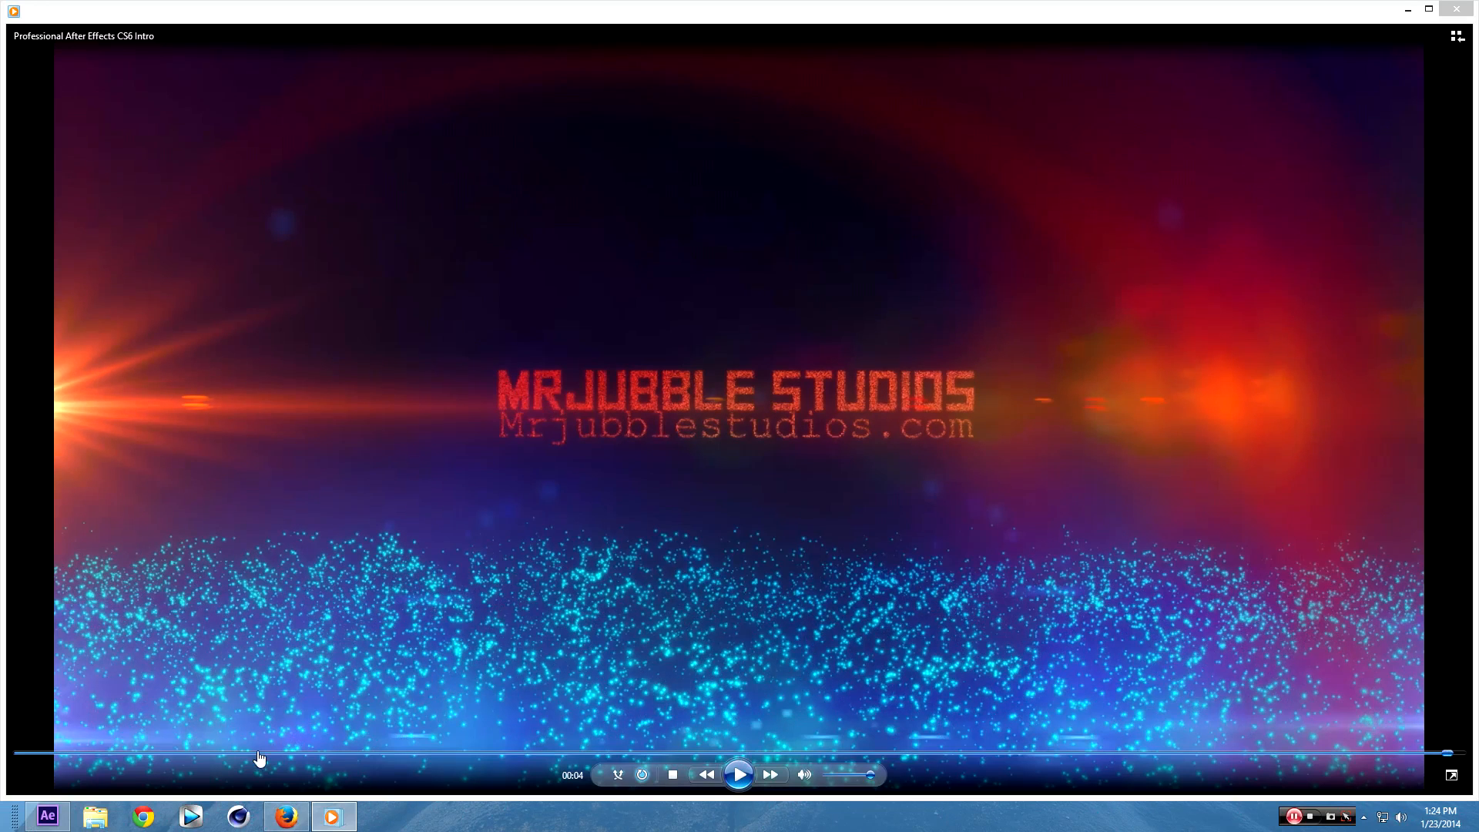
pyautogui.click(259, 755)
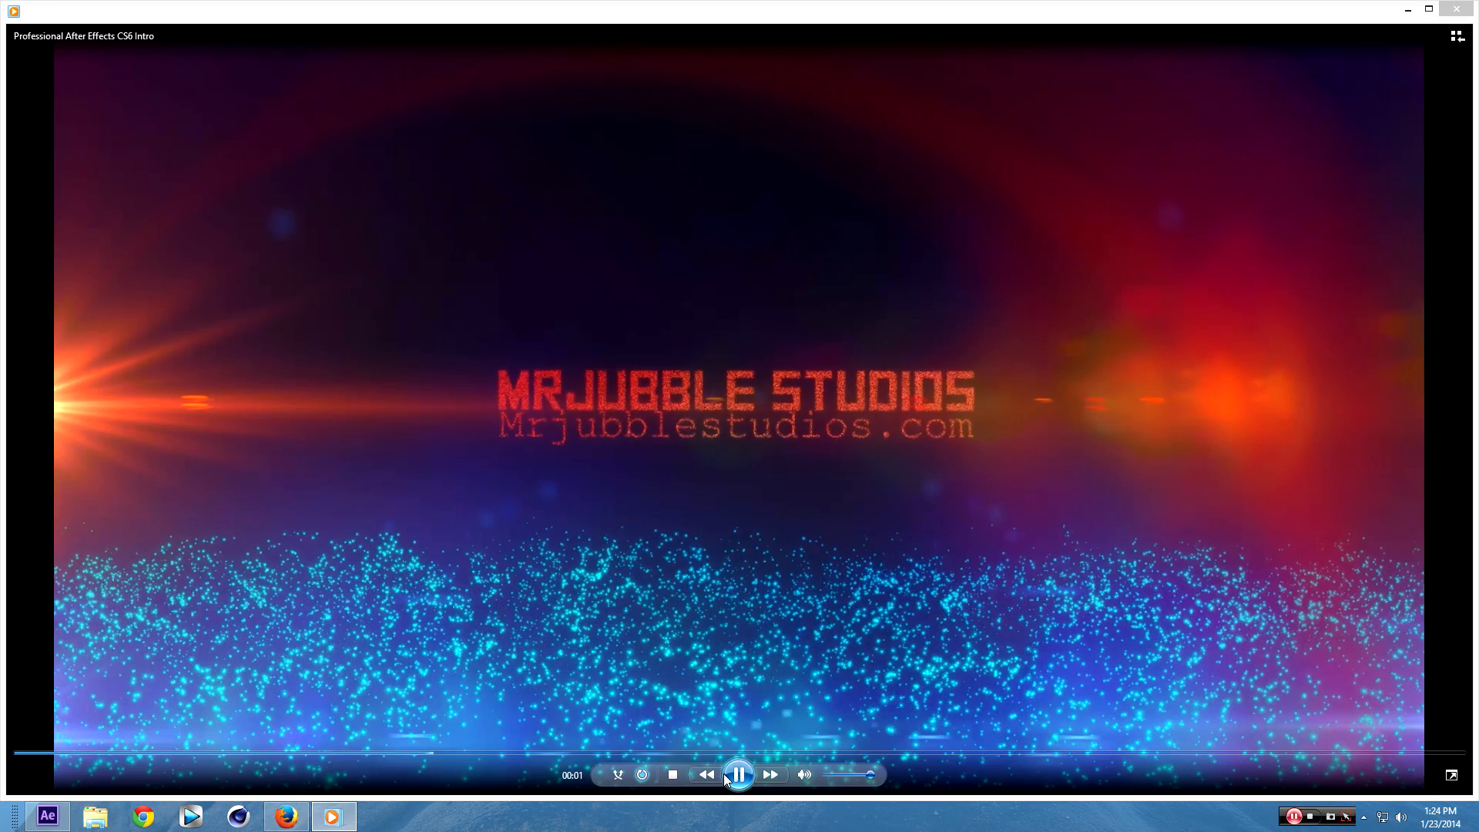
pyautogui.click(43, 754)
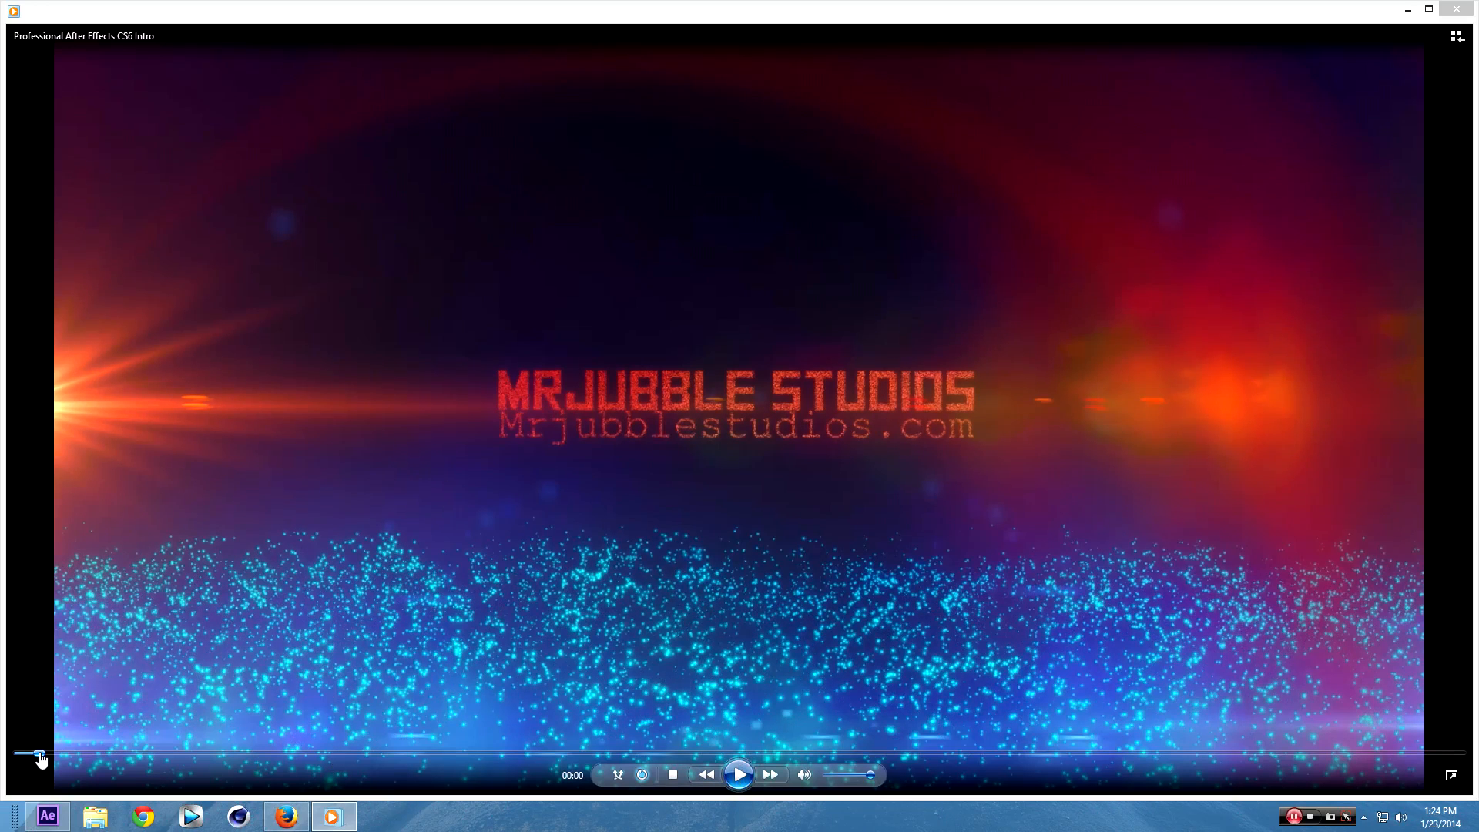
pyautogui.click(732, 775)
pyautogui.click(732, 774)
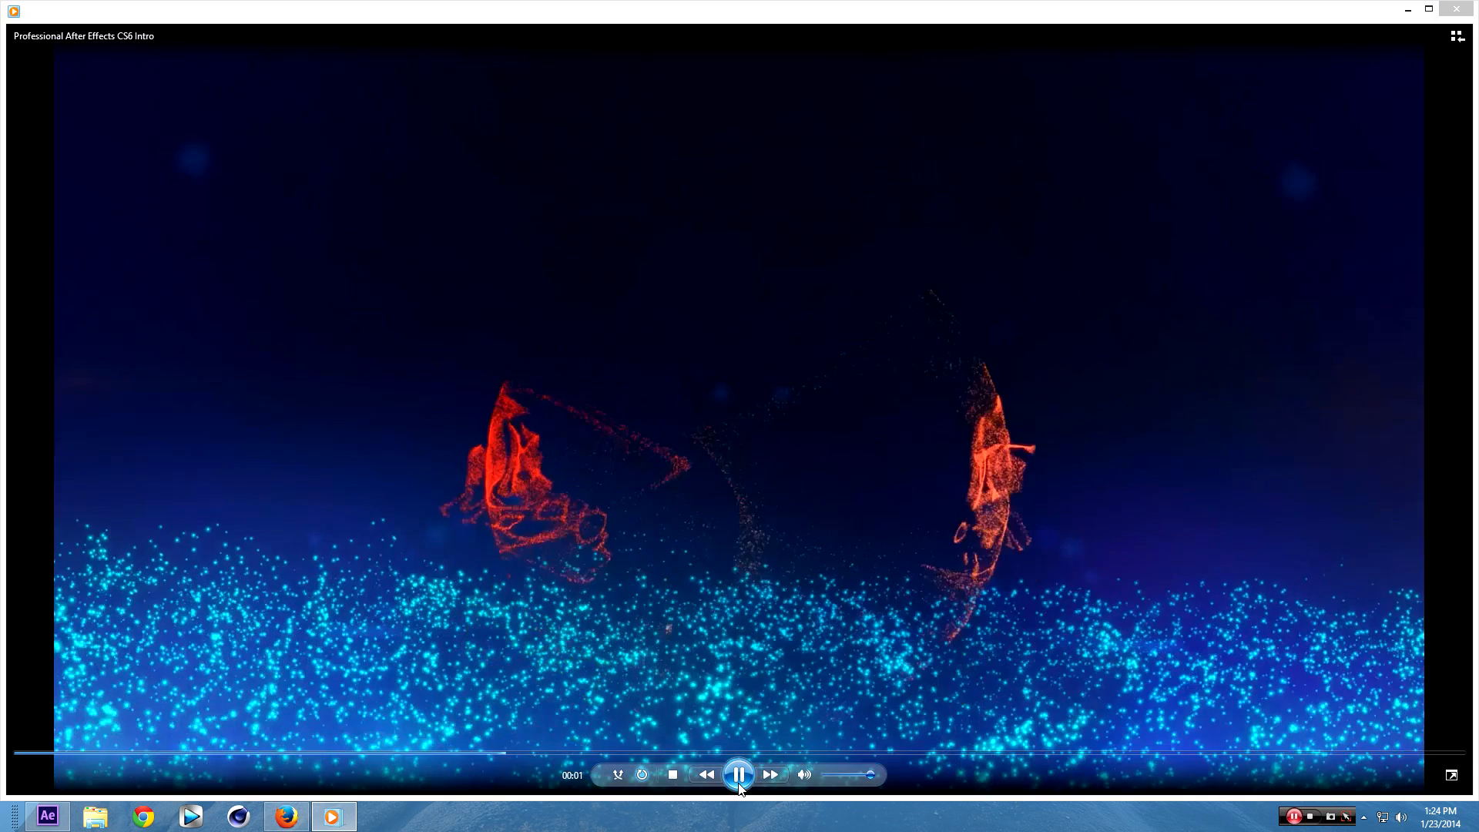
pyautogui.click(740, 783)
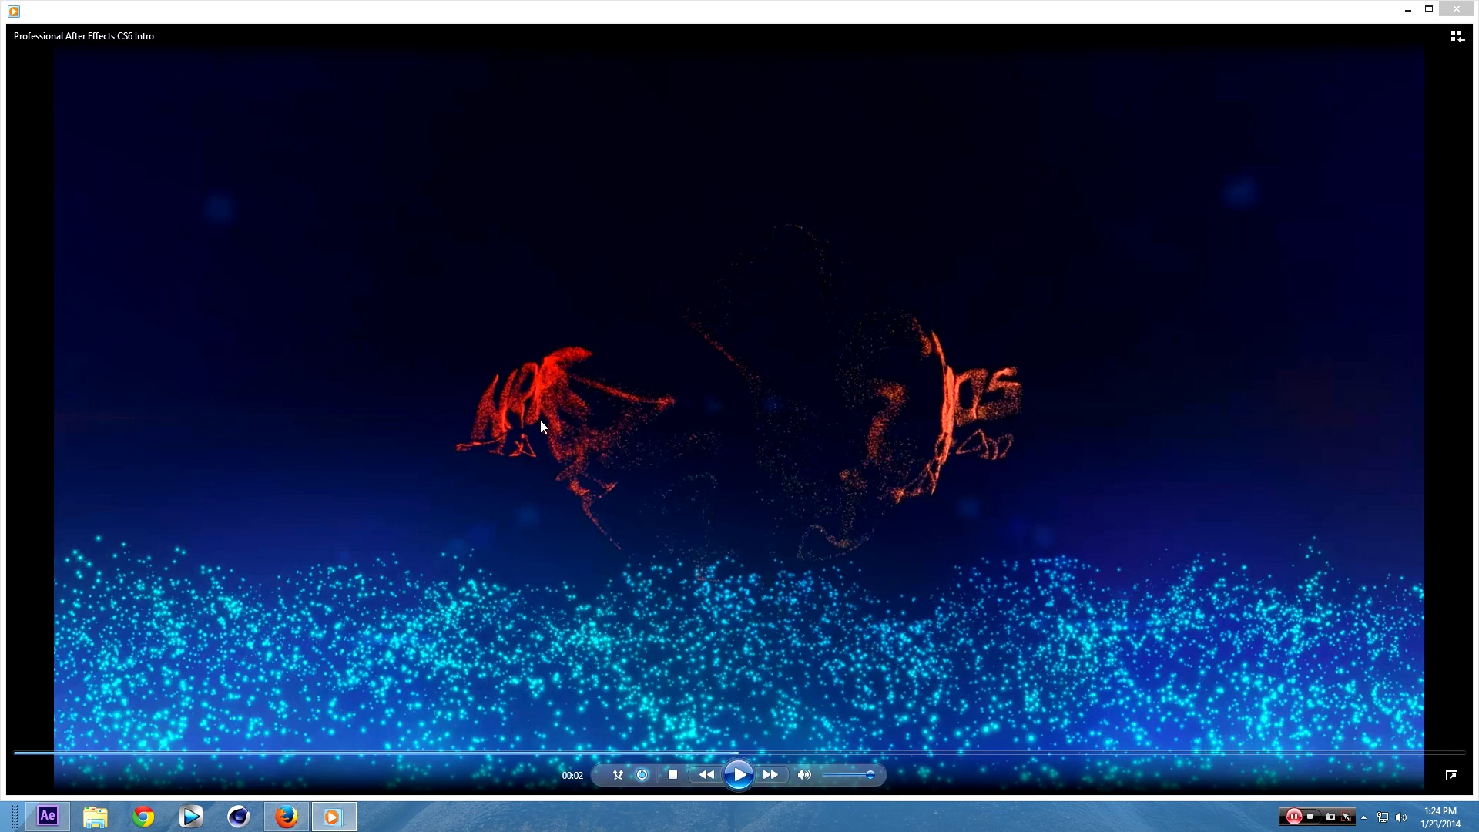
pyautogui.click(738, 782)
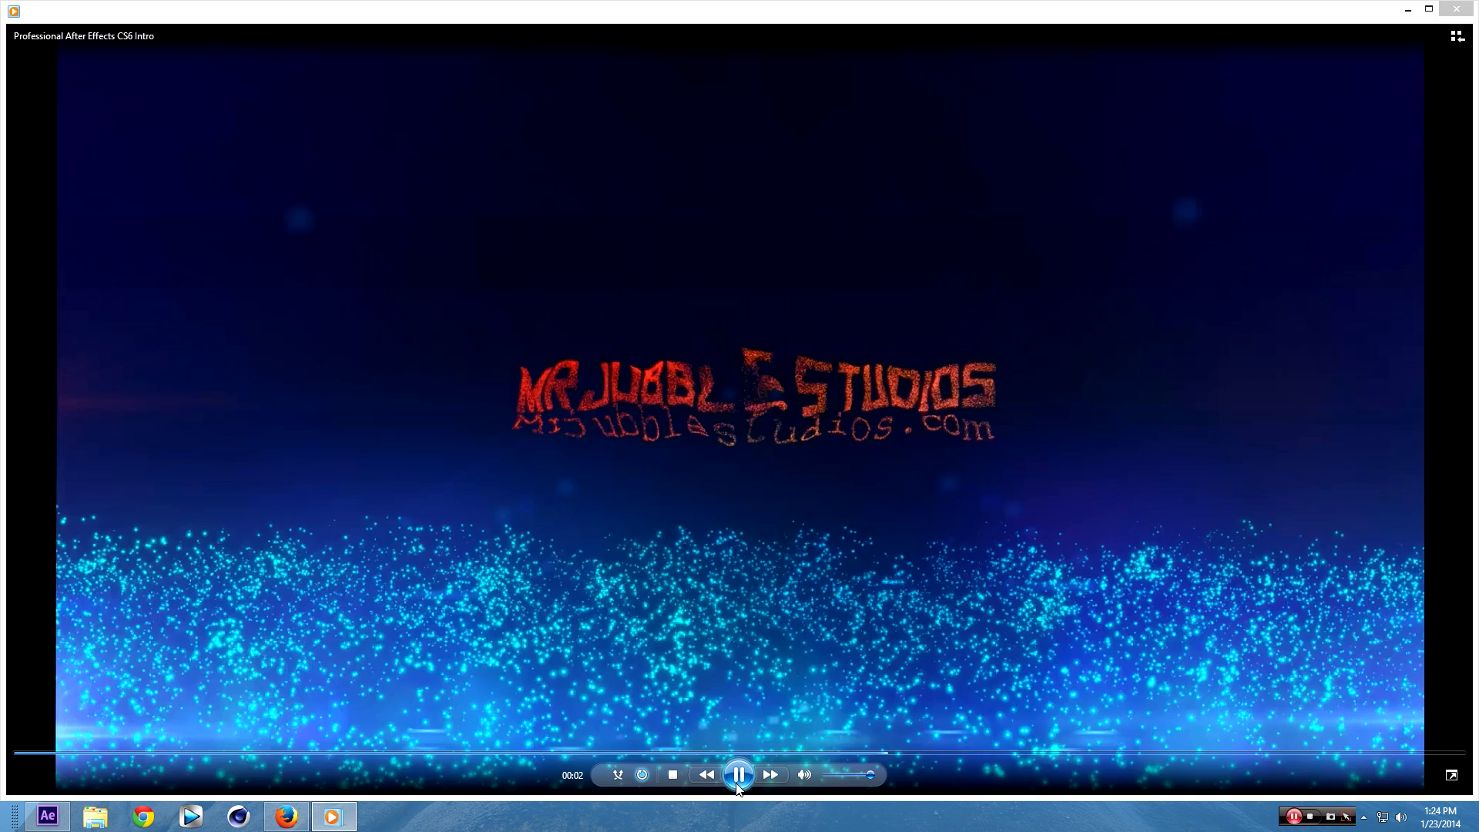
pyautogui.click(738, 783)
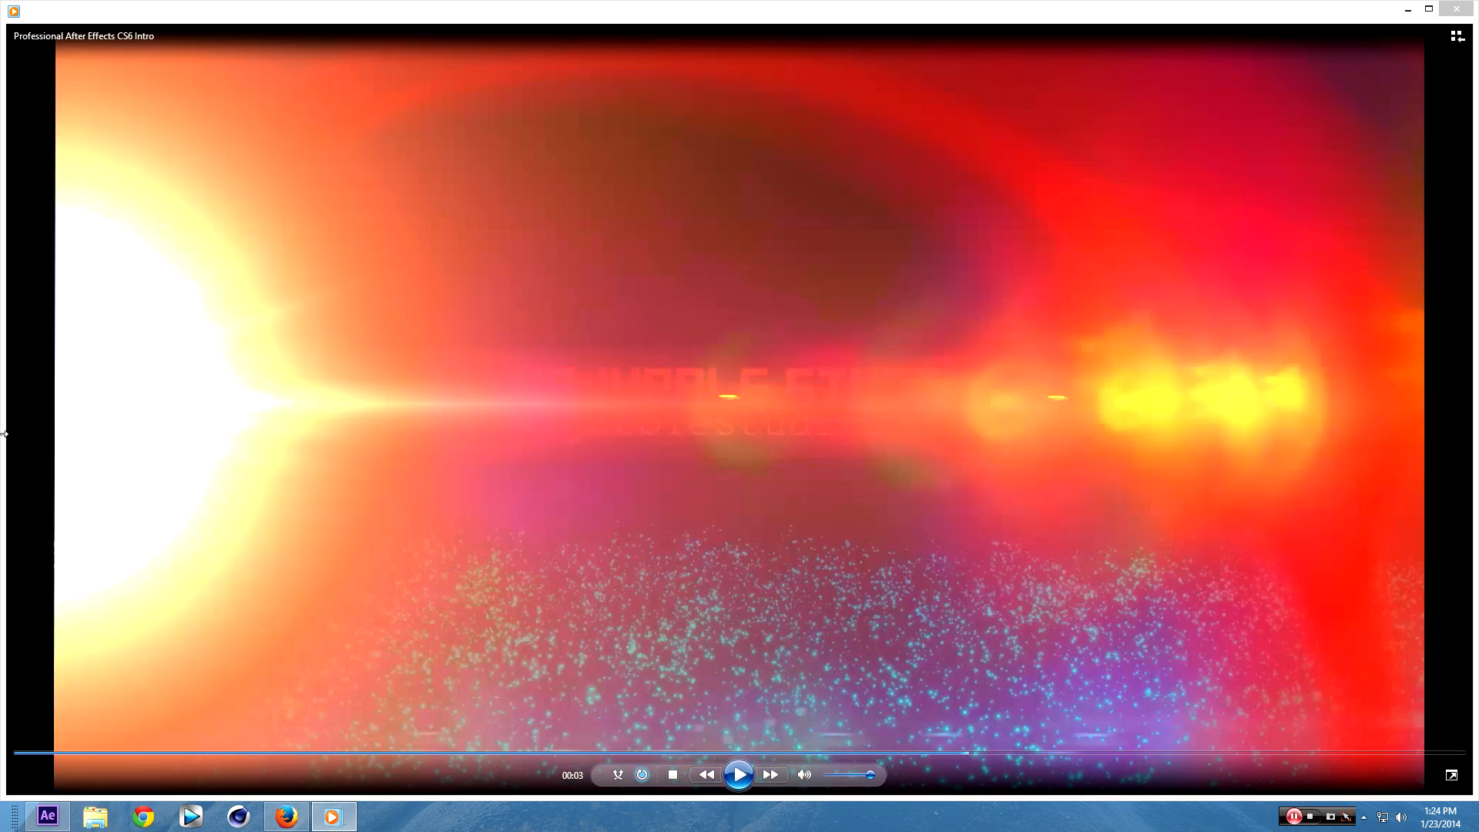
pyautogui.click(740, 780)
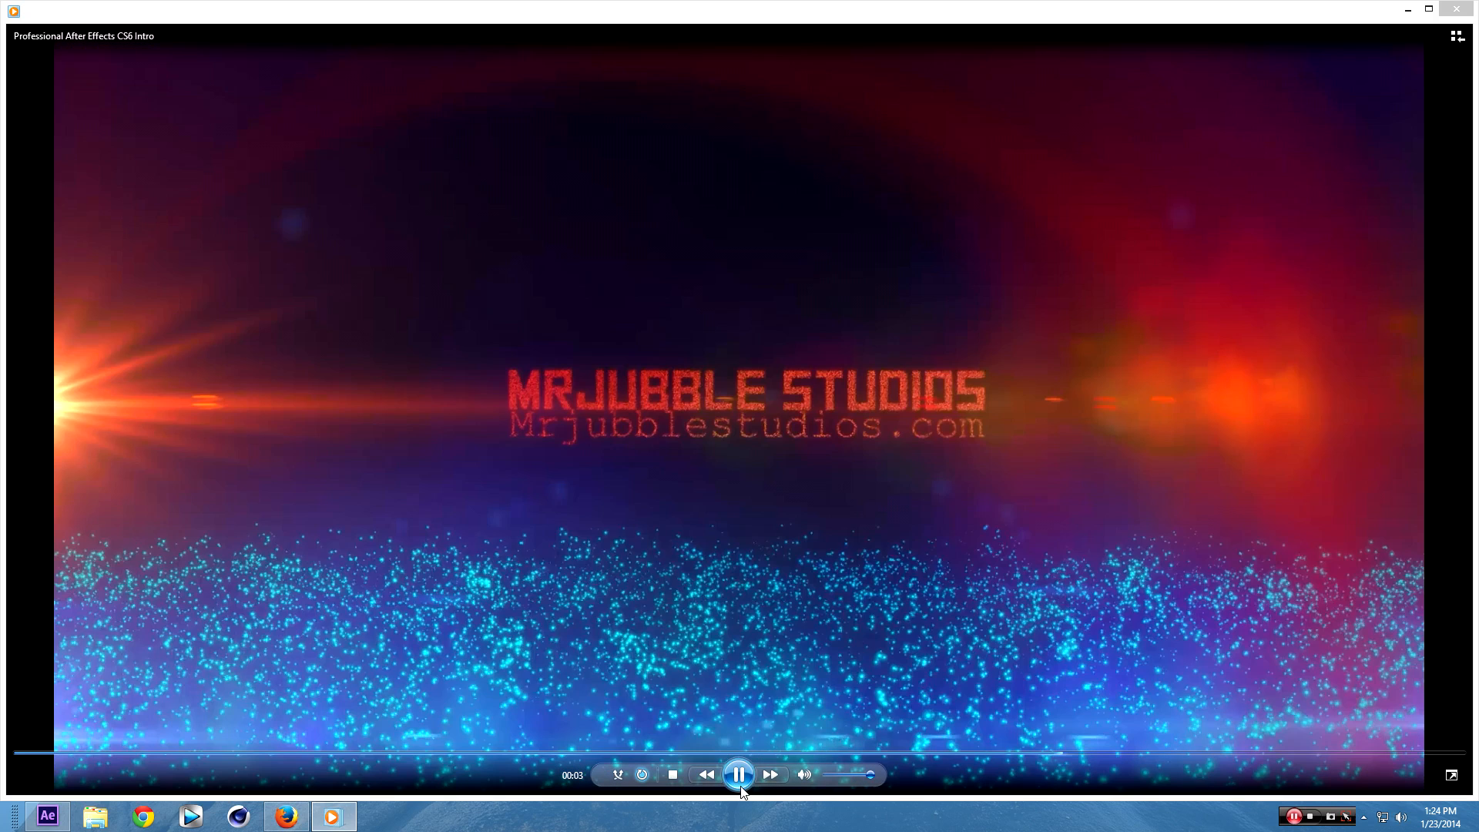
pyautogui.click(1457, 8)
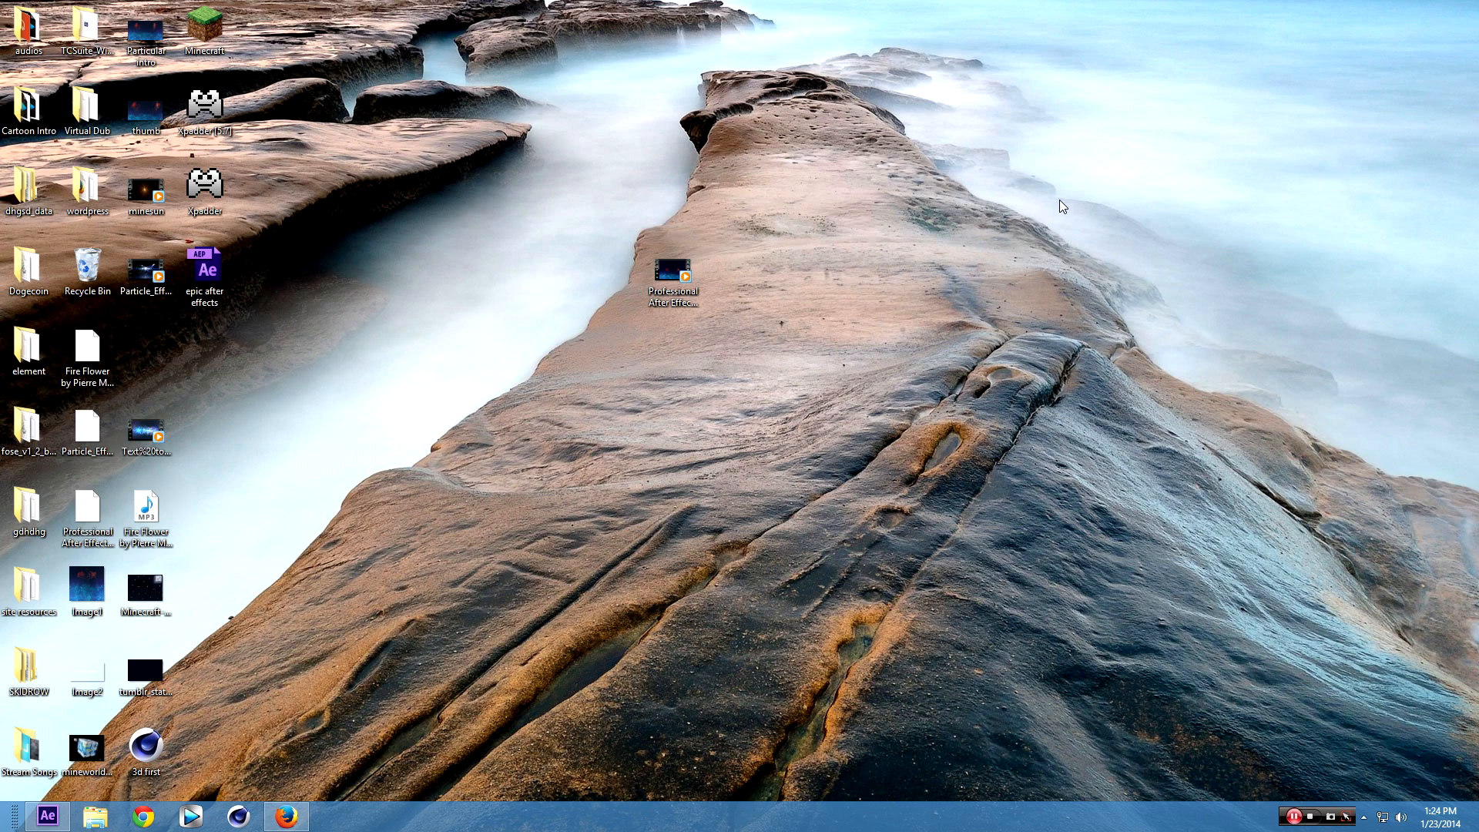
# Switch to After Effects and create a new 1920 x 1080 composition with the HDTV 1080 29.97 preset and a 30-second duration.
pyautogui.click(47, 815)
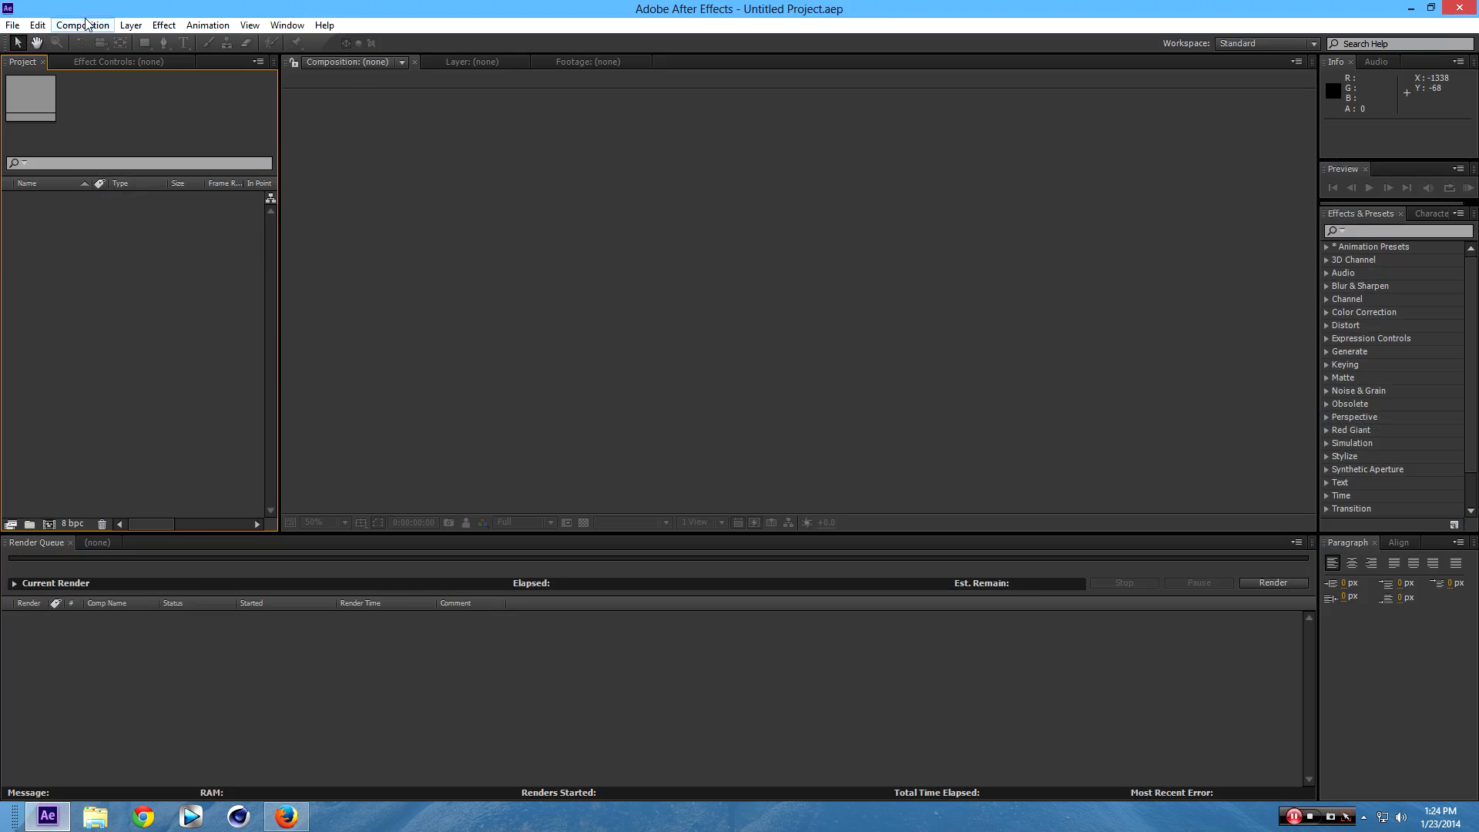
pyautogui.click(82, 26)
pyautogui.click(97, 38)
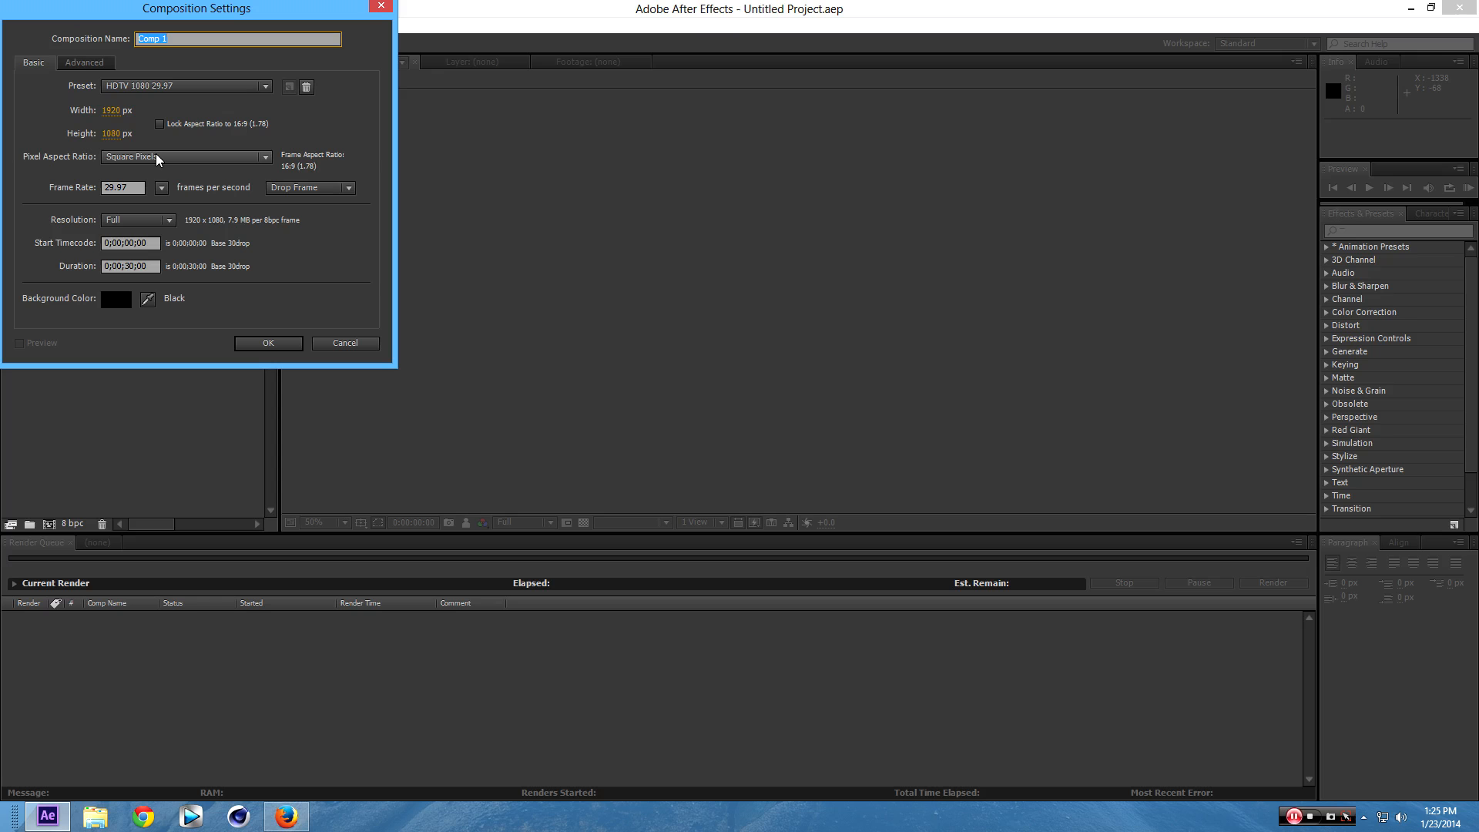
pyautogui.click(297, 344)
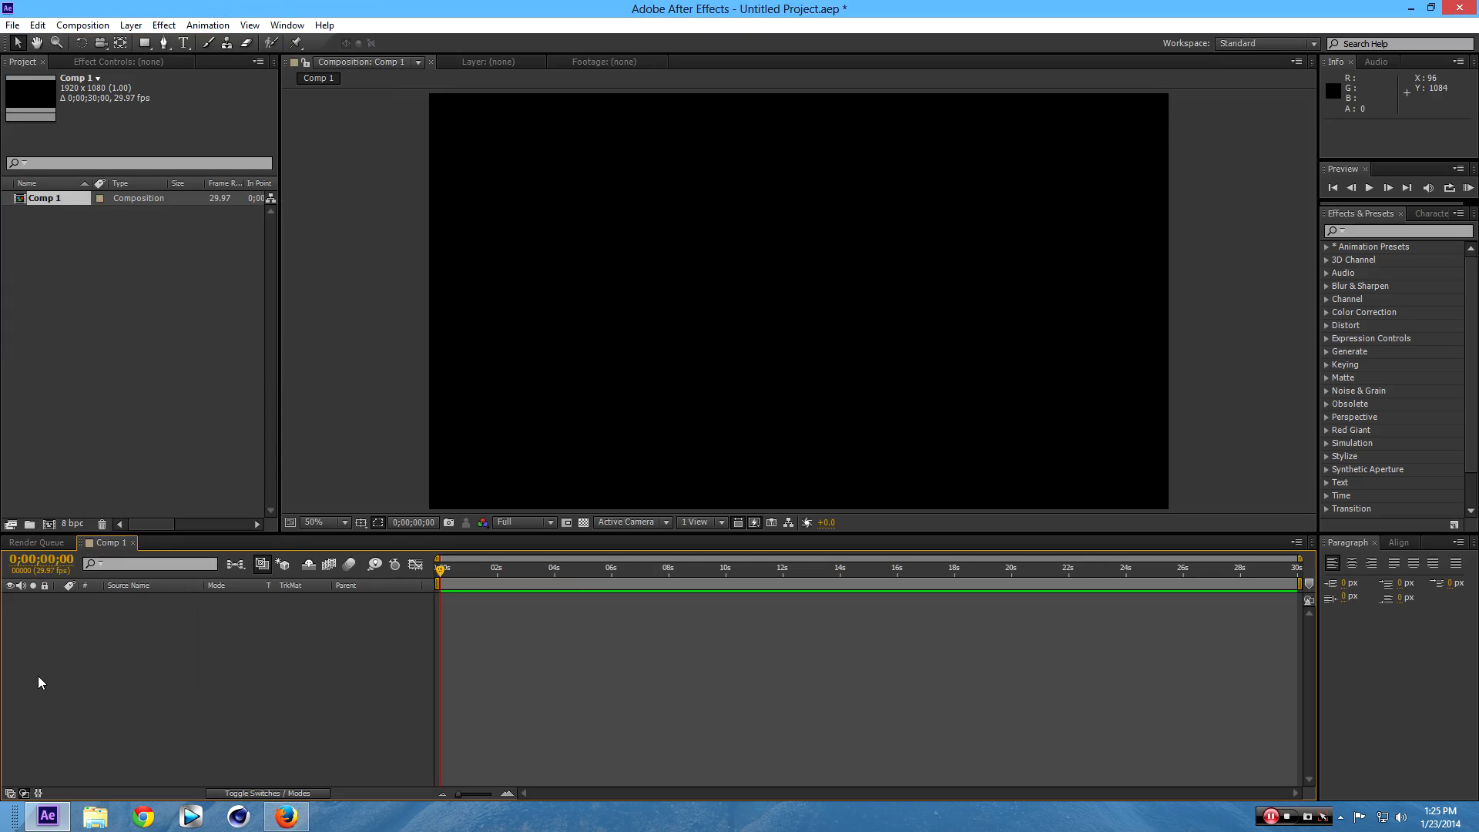
# Add a black 1920 x 1080 px solid layer to the composition.
pyautogui.rightClick(145, 673)
pyautogui.moveTo(291, 511)
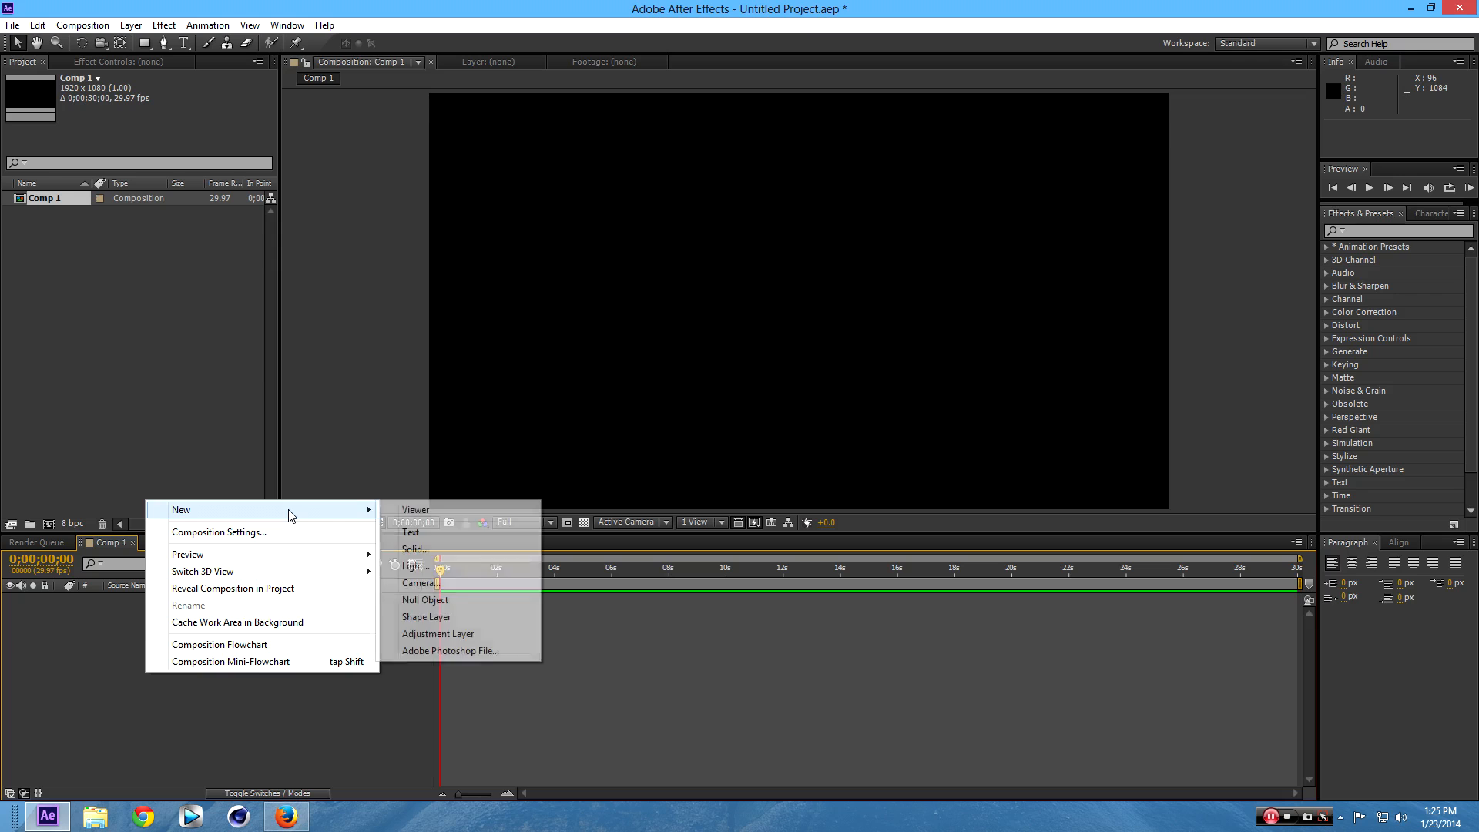
pyautogui.click(454, 550)
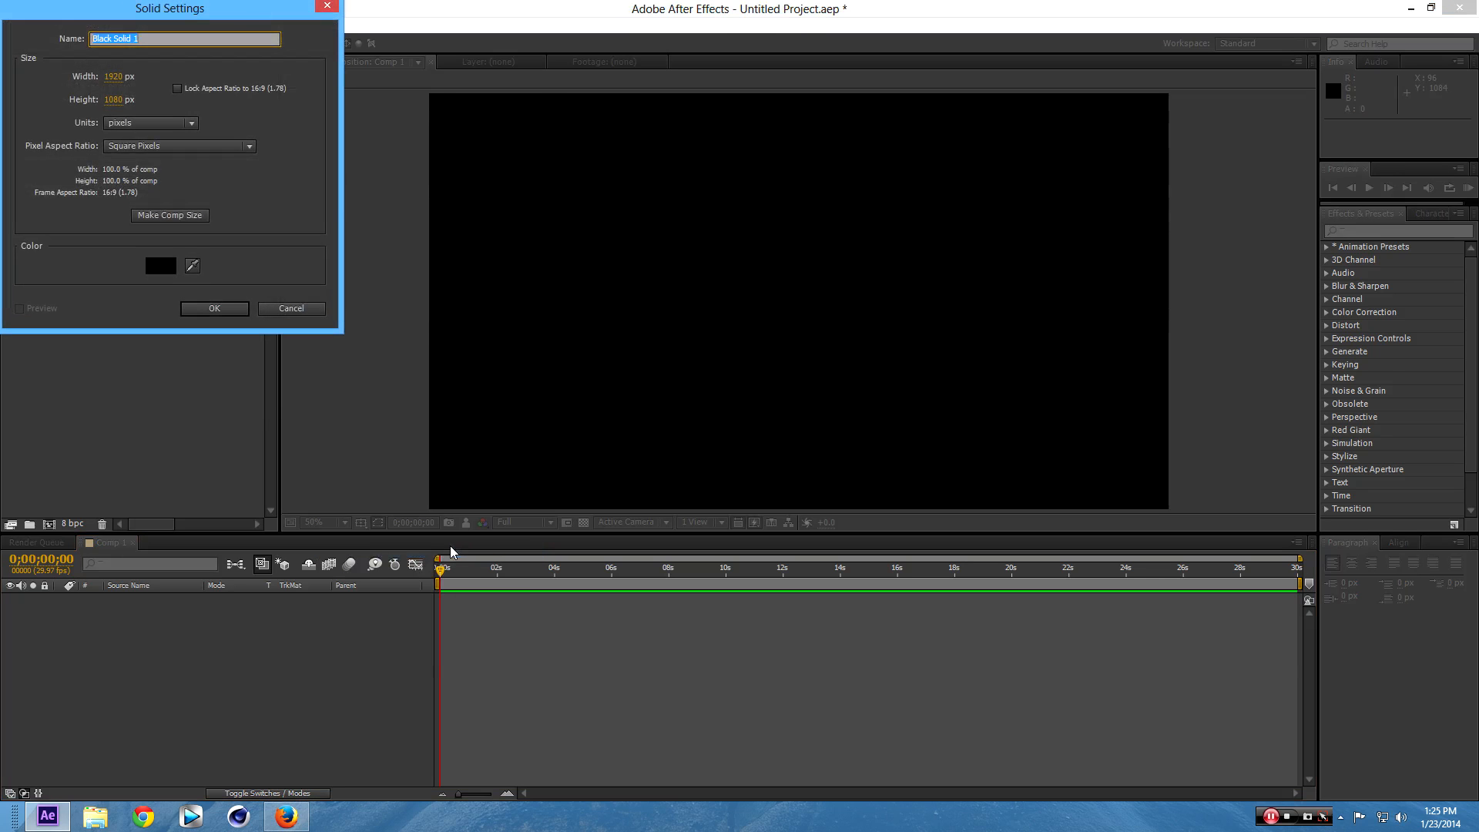
pyautogui.click(207, 311)
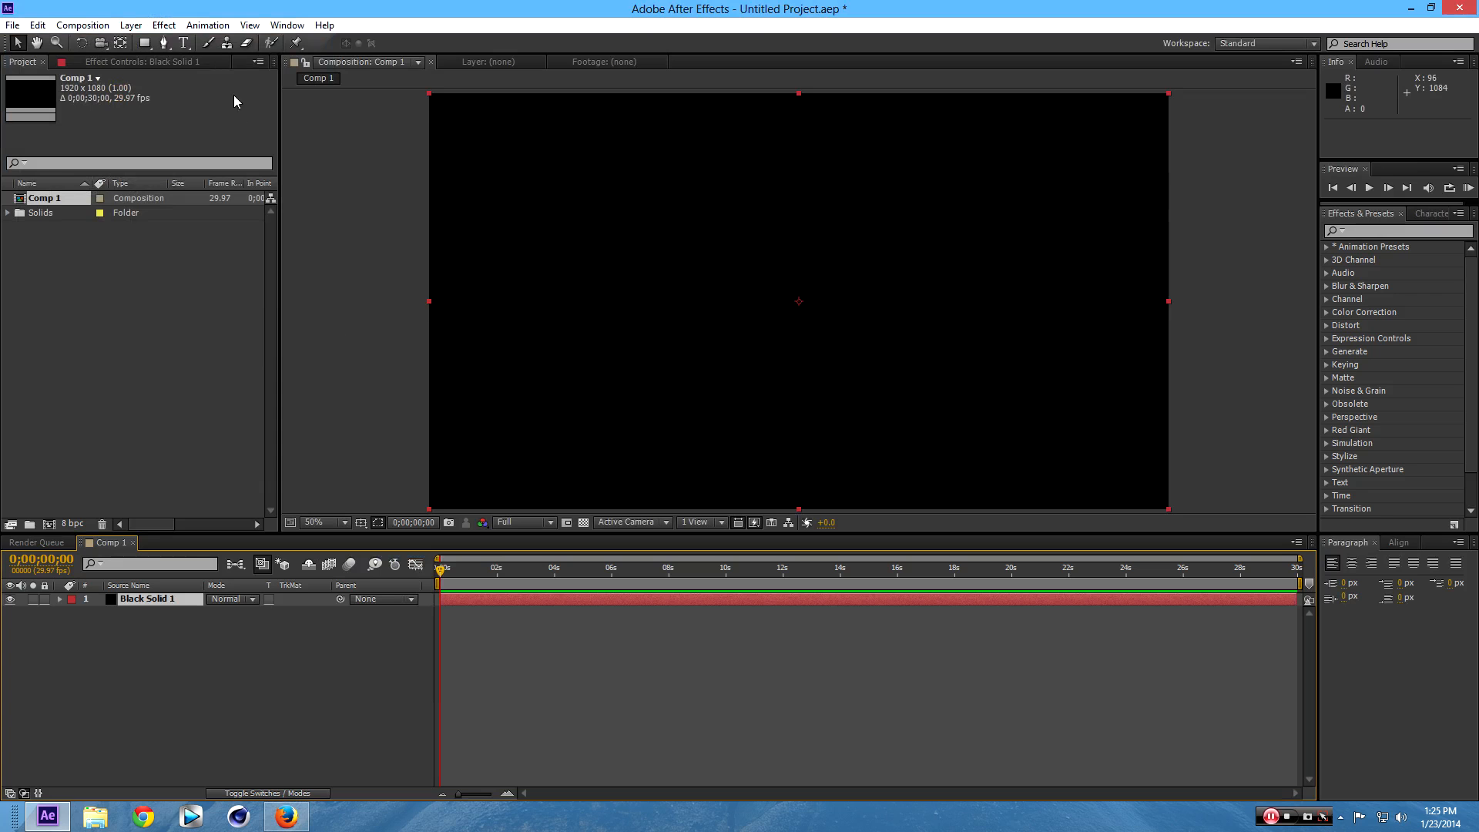
# Apply the Trapcode Form effect to the black solid layer.
pyautogui.click(164, 25)
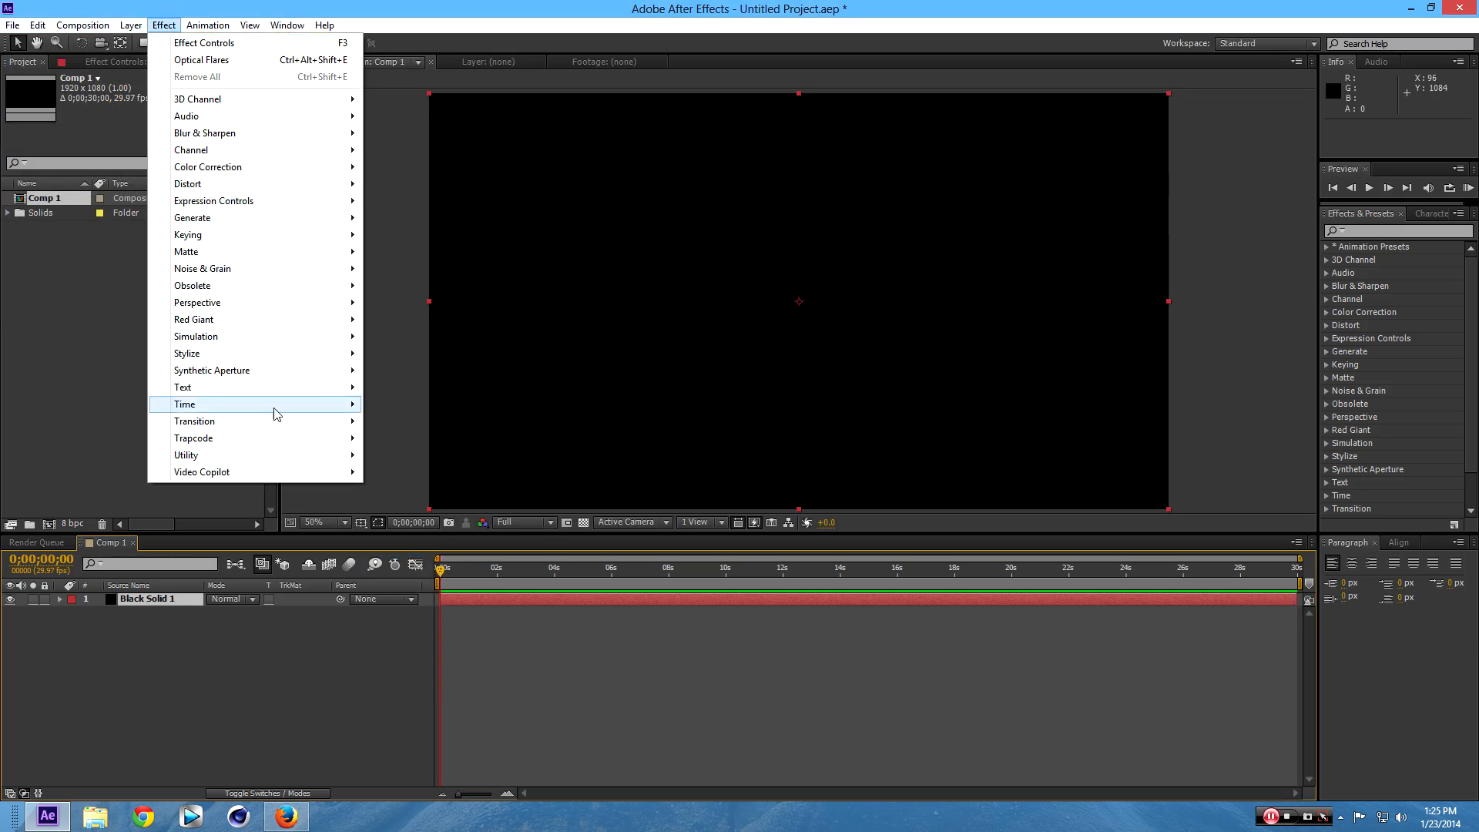
pyautogui.moveTo(271, 439)
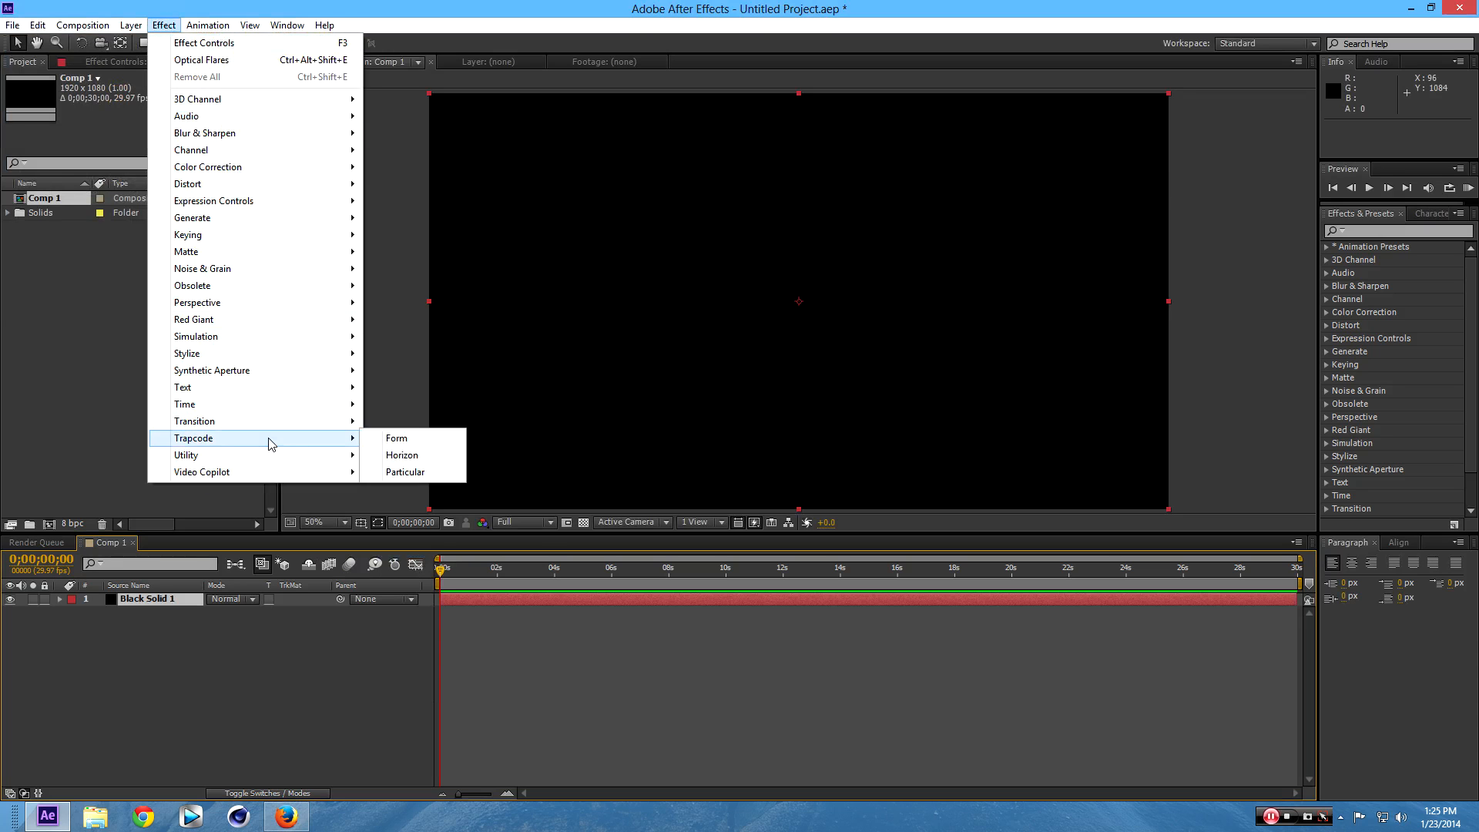
pyautogui.click(410, 443)
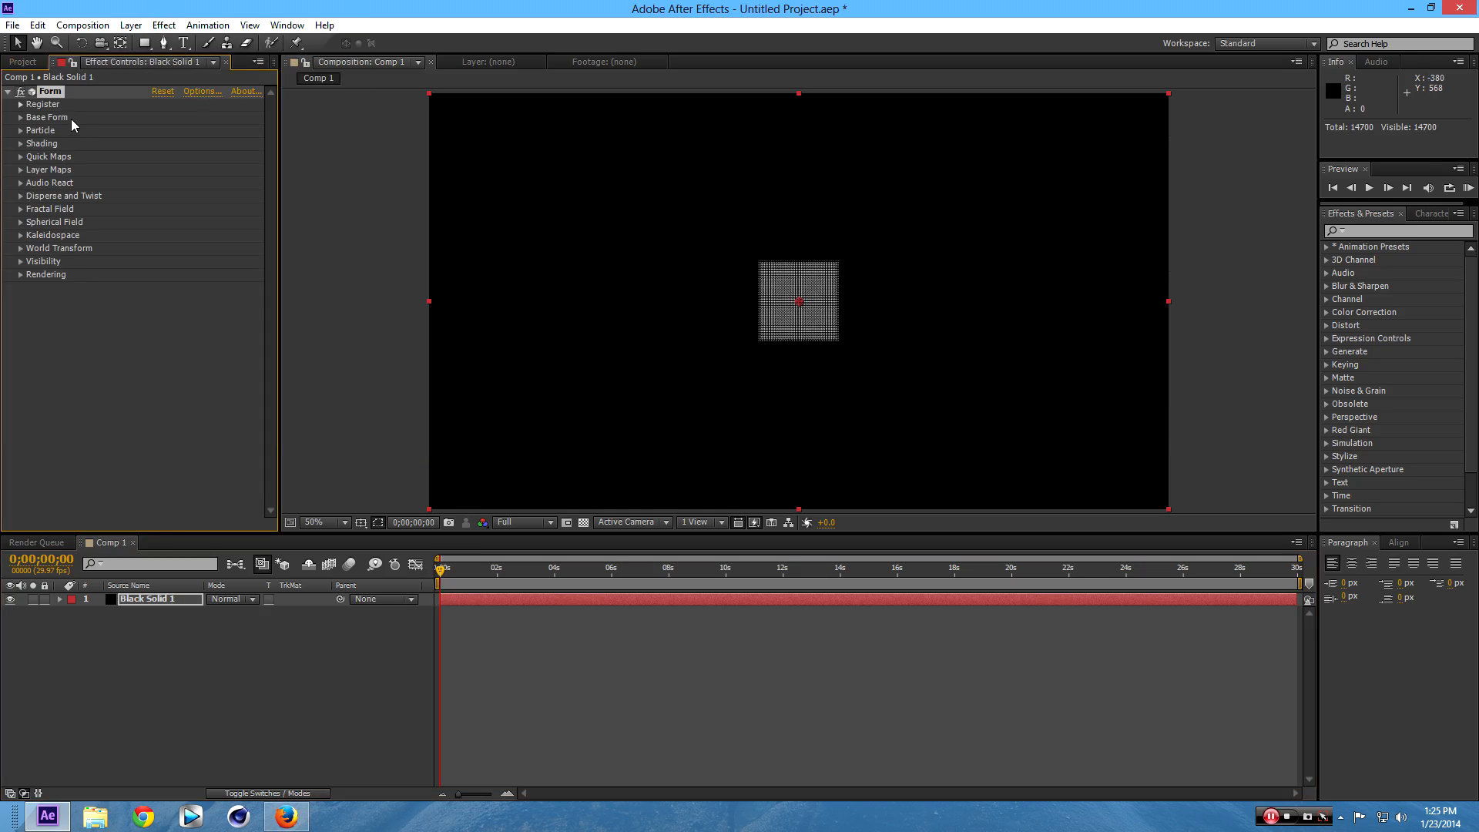
# Enlarge Form's base form to a Size X of 2270 and a Size Y of 1530.
pyautogui.click(21, 118)
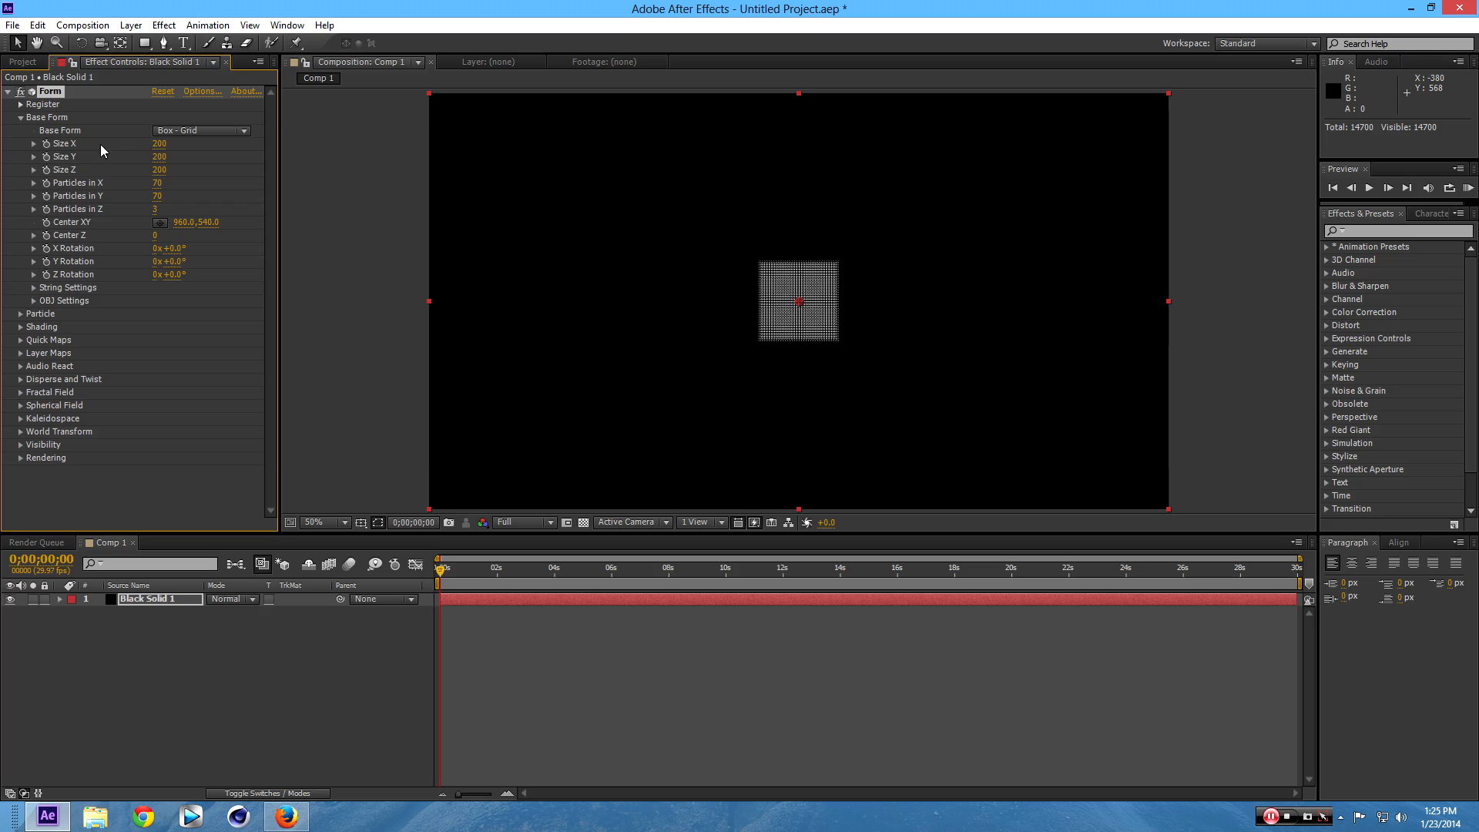
pyautogui.moveTo(158, 144); pyautogui.dragTo(321, 149)
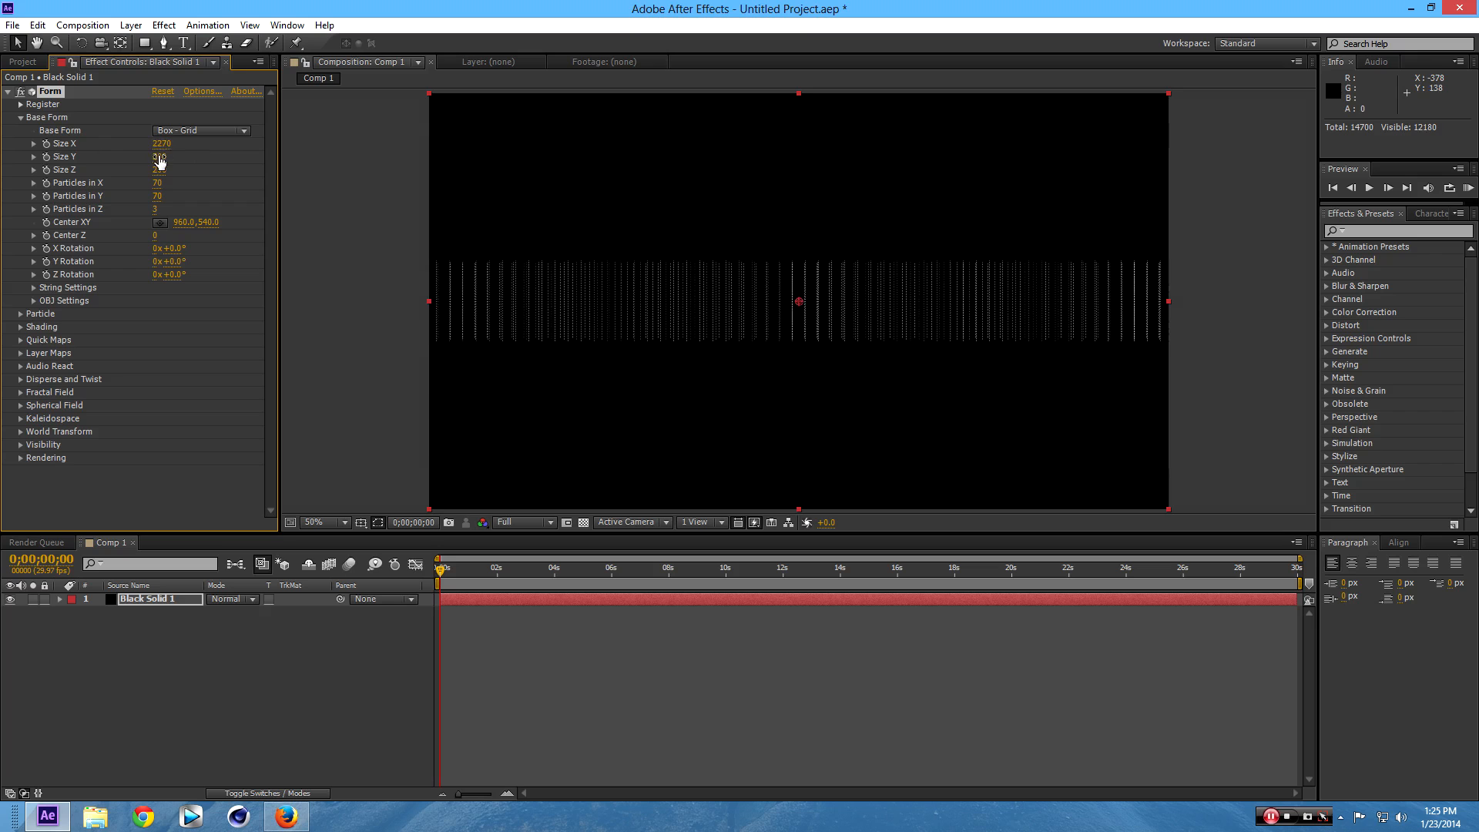
pyautogui.moveTo(160, 161); pyautogui.dragTo(272, 168)
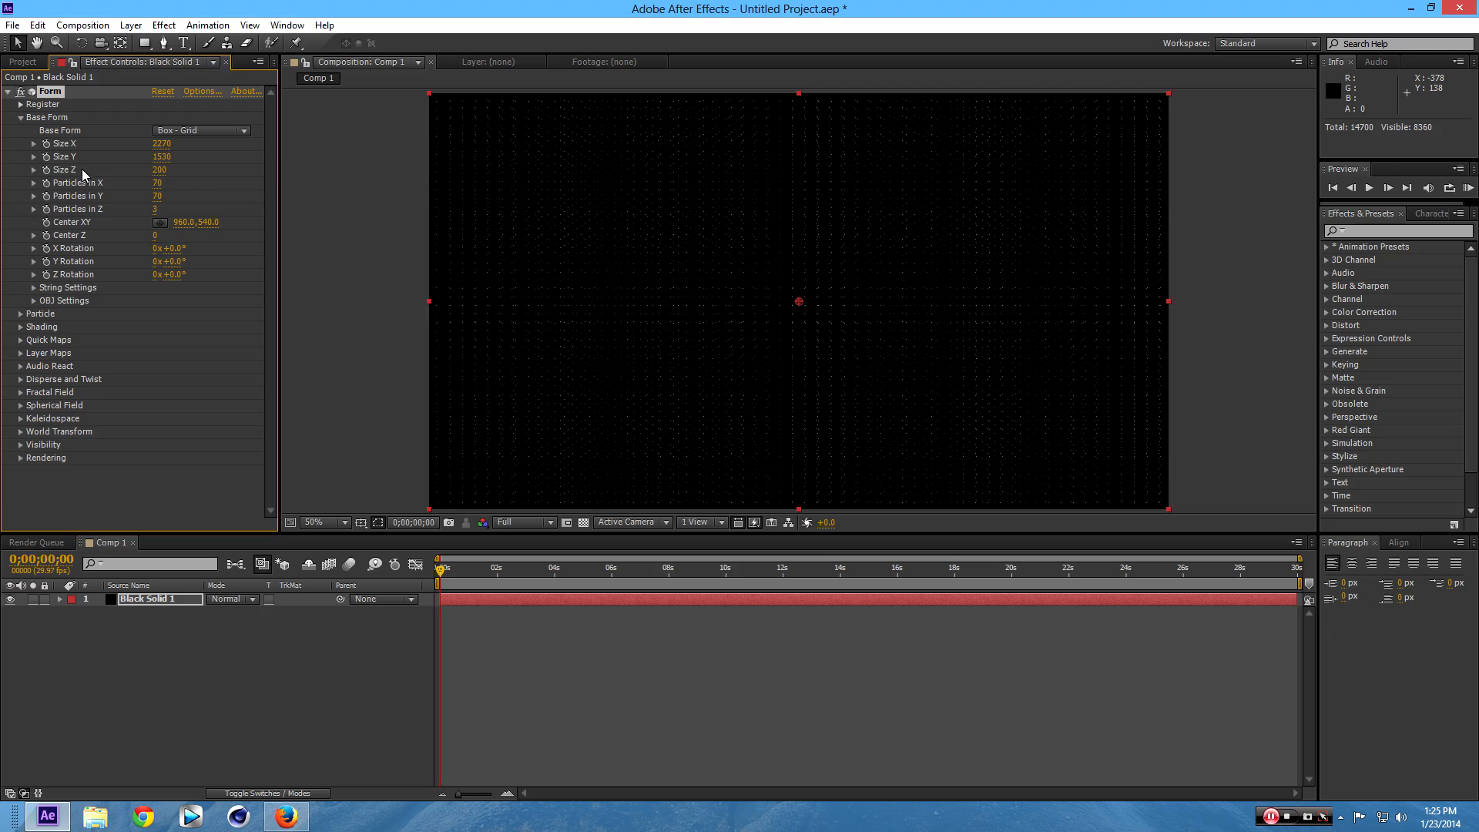
# Set the base form's Particles in Z to 1 and its X Rotation to 90°.
pyautogui.click(157, 212)
pyautogui.write('1')
pyautogui.press('Return')
pyautogui.click(173, 249)
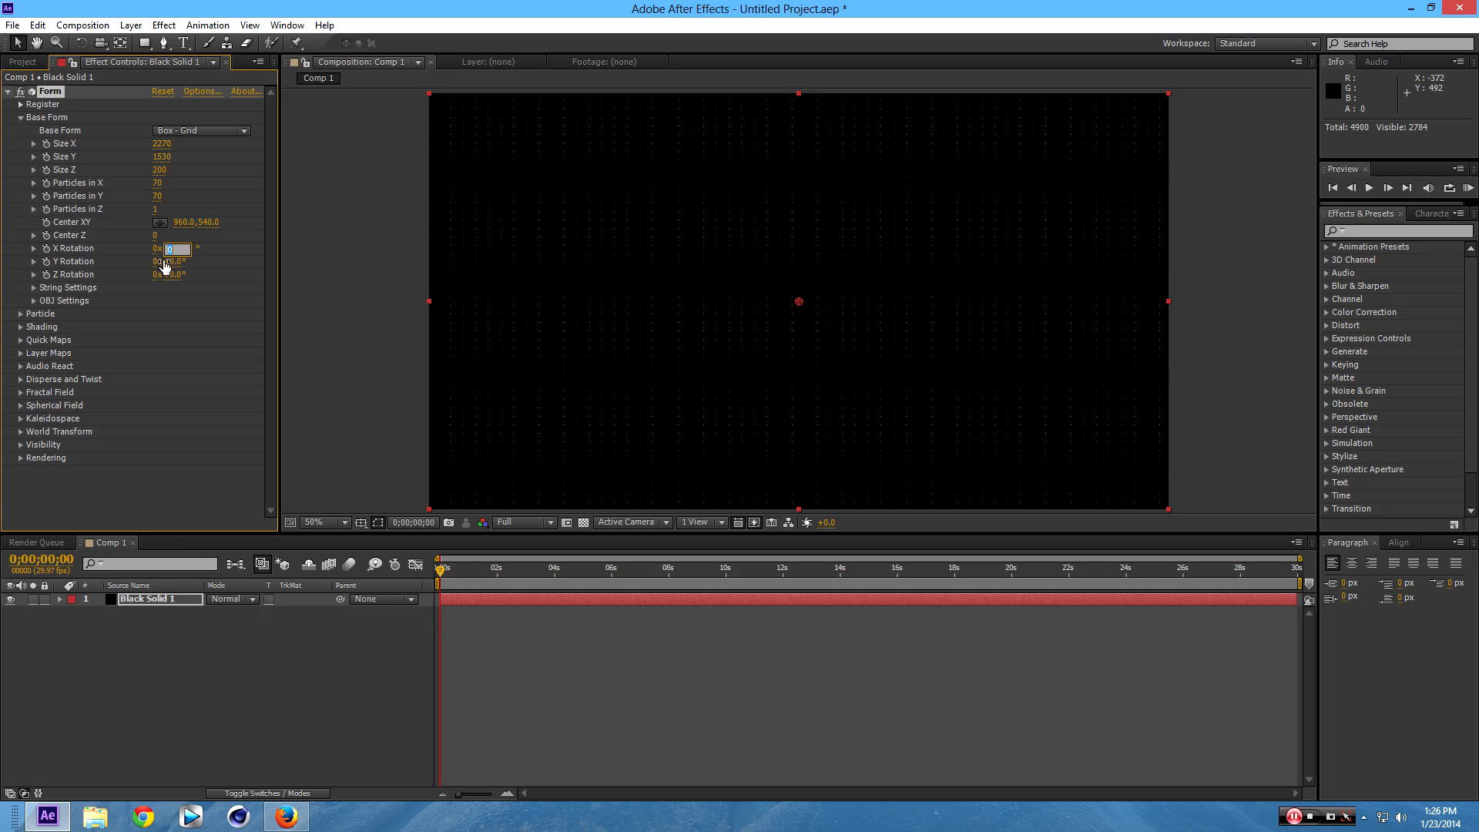
pyautogui.write('90')
pyautogui.press('Return')
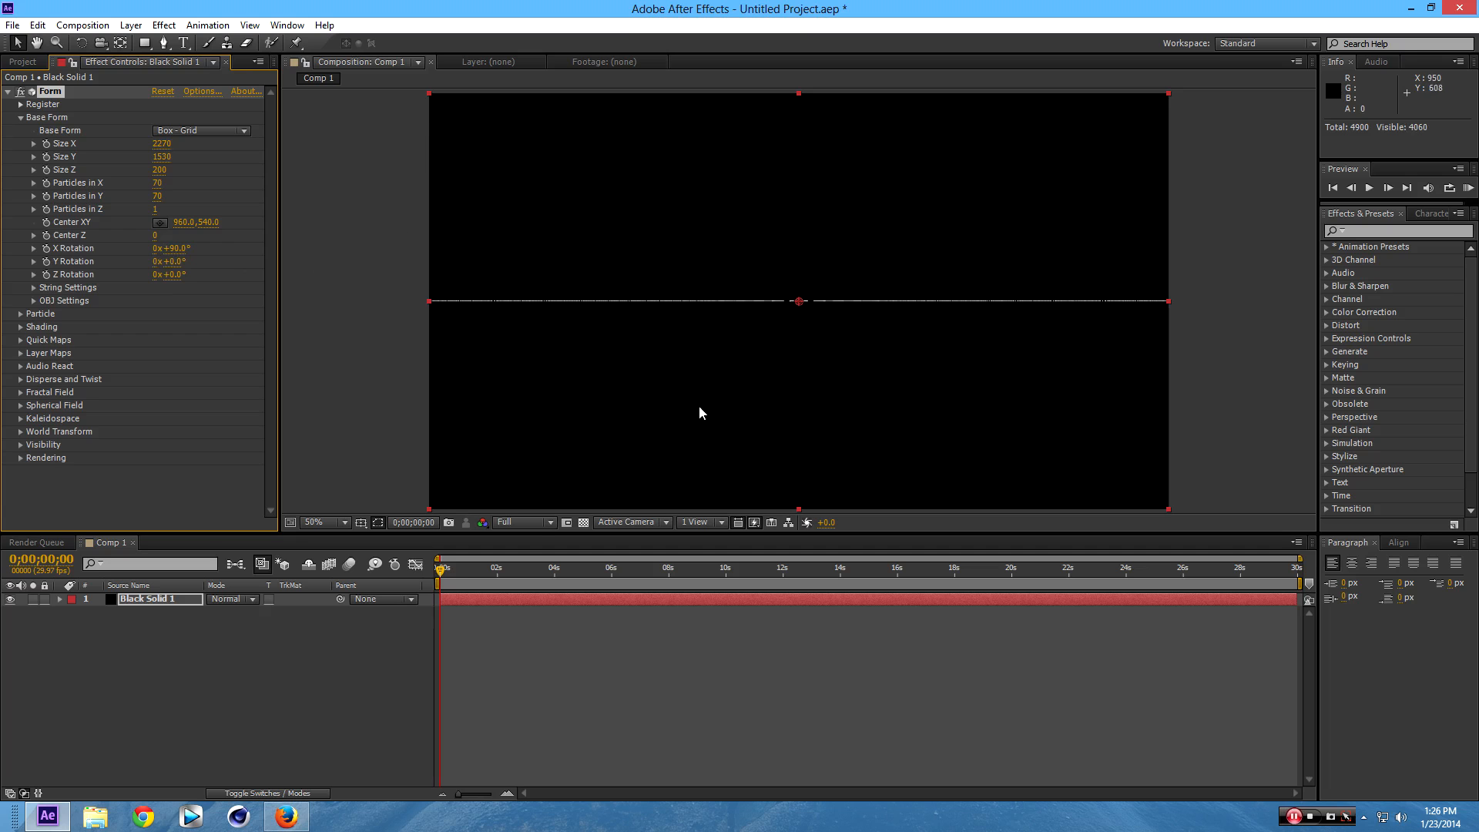
# Preview the flattened grid briefly from the start of the timeline and increase the base form's Size Y to 6750.
pyautogui.moveTo(443, 572); pyautogui.dragTo(467, 571)
pyautogui.click(439, 572)
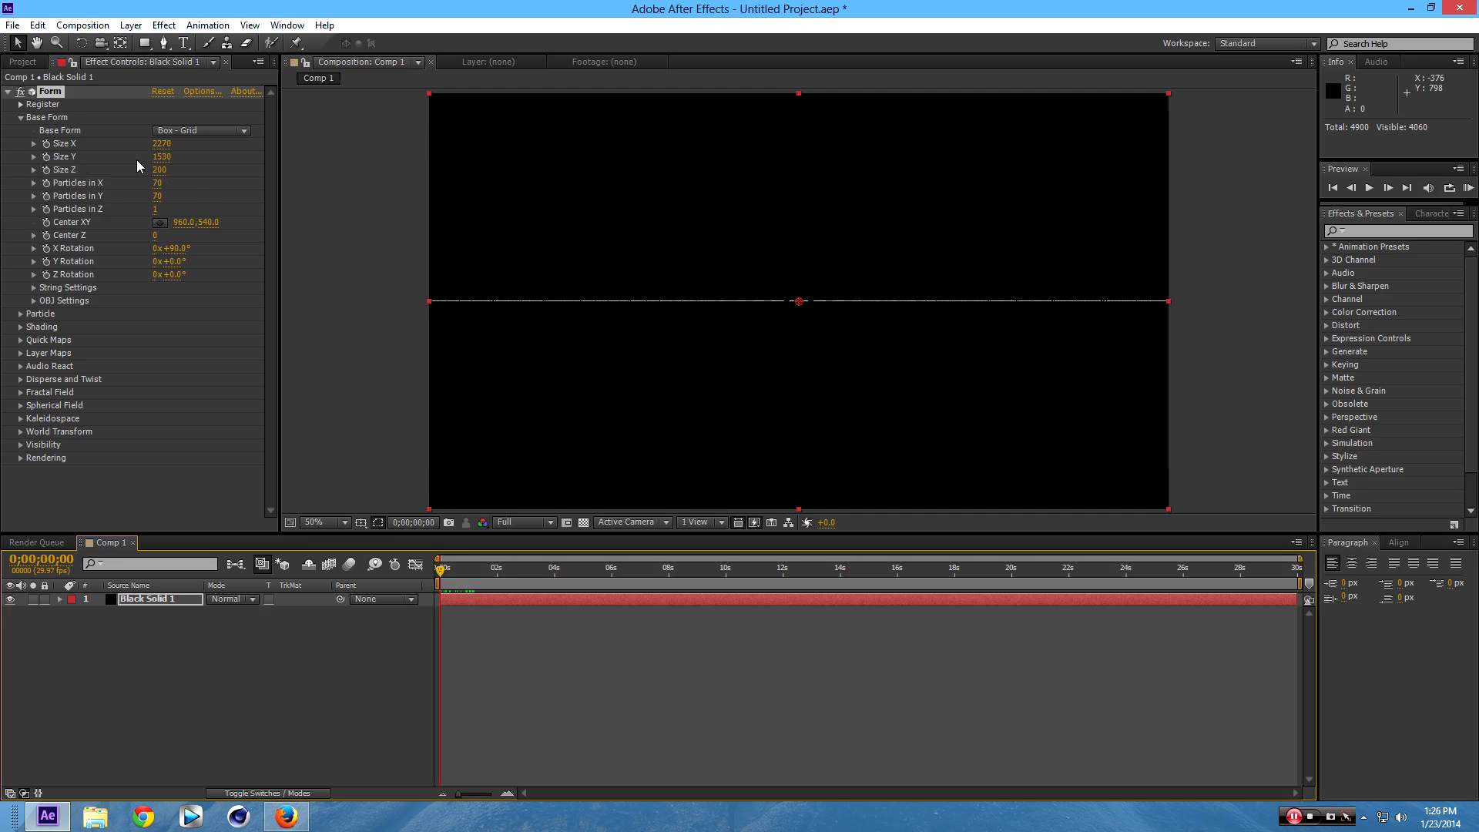
pyautogui.moveTo(160, 157); pyautogui.dragTo(594, 192)
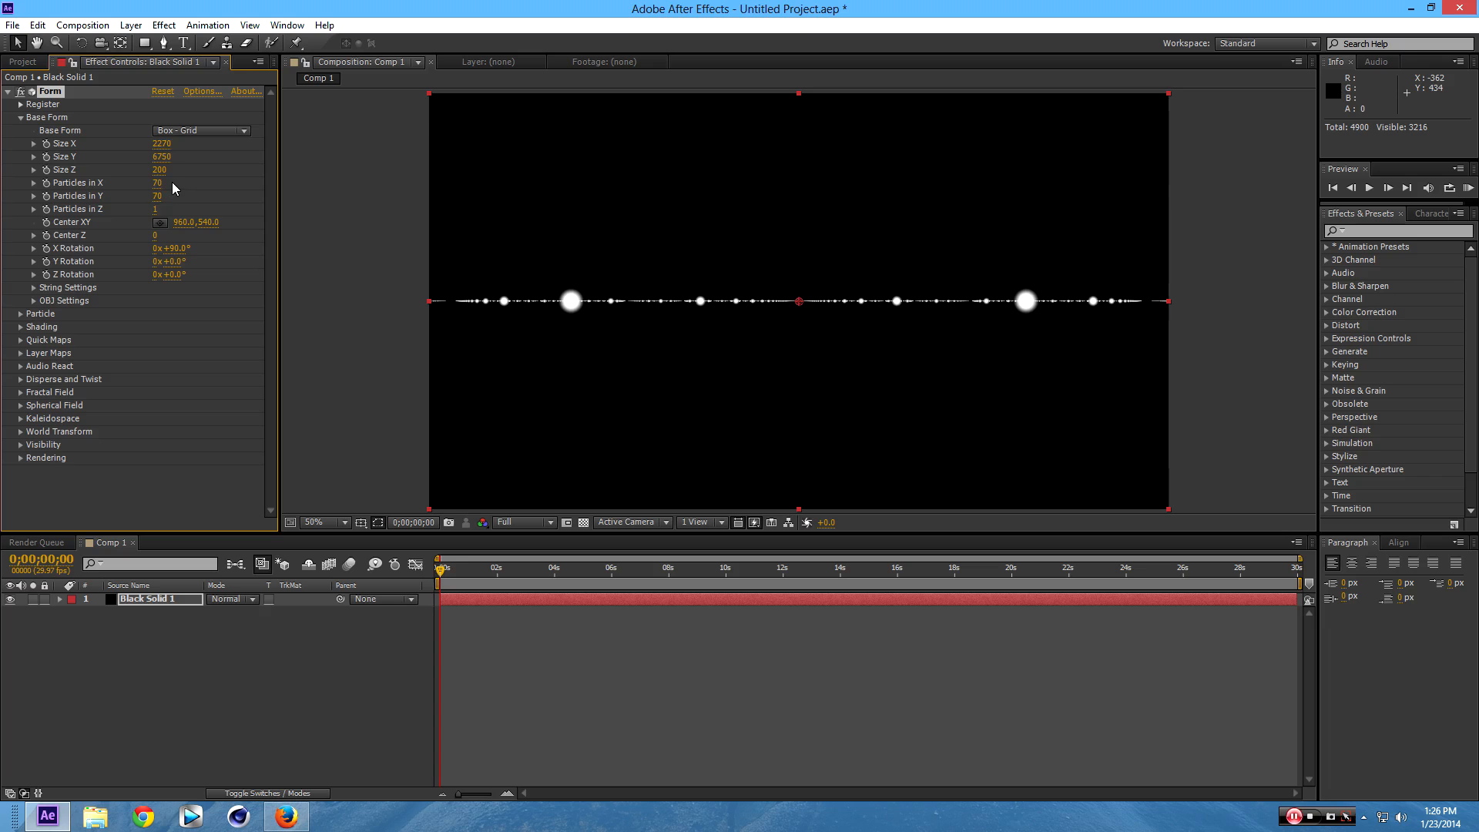
# Raise the base form's particles to 176 in X and 152 in Y, and lower its center to 962, 694.
pyautogui.moveTo(159, 185); pyautogui.dragTo(227, 202)
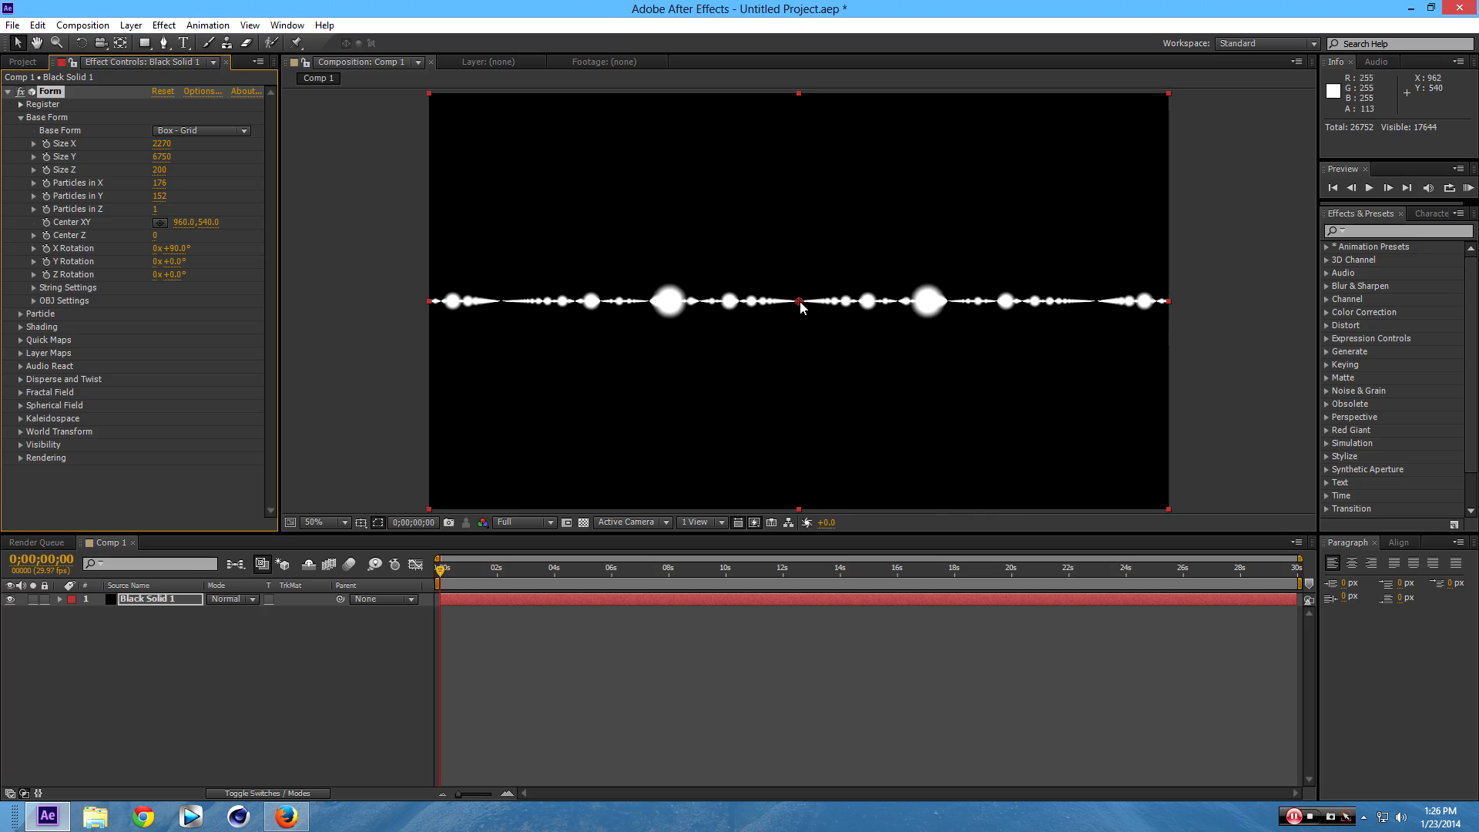
pyautogui.moveTo(799, 305); pyautogui.dragTo(800, 366)
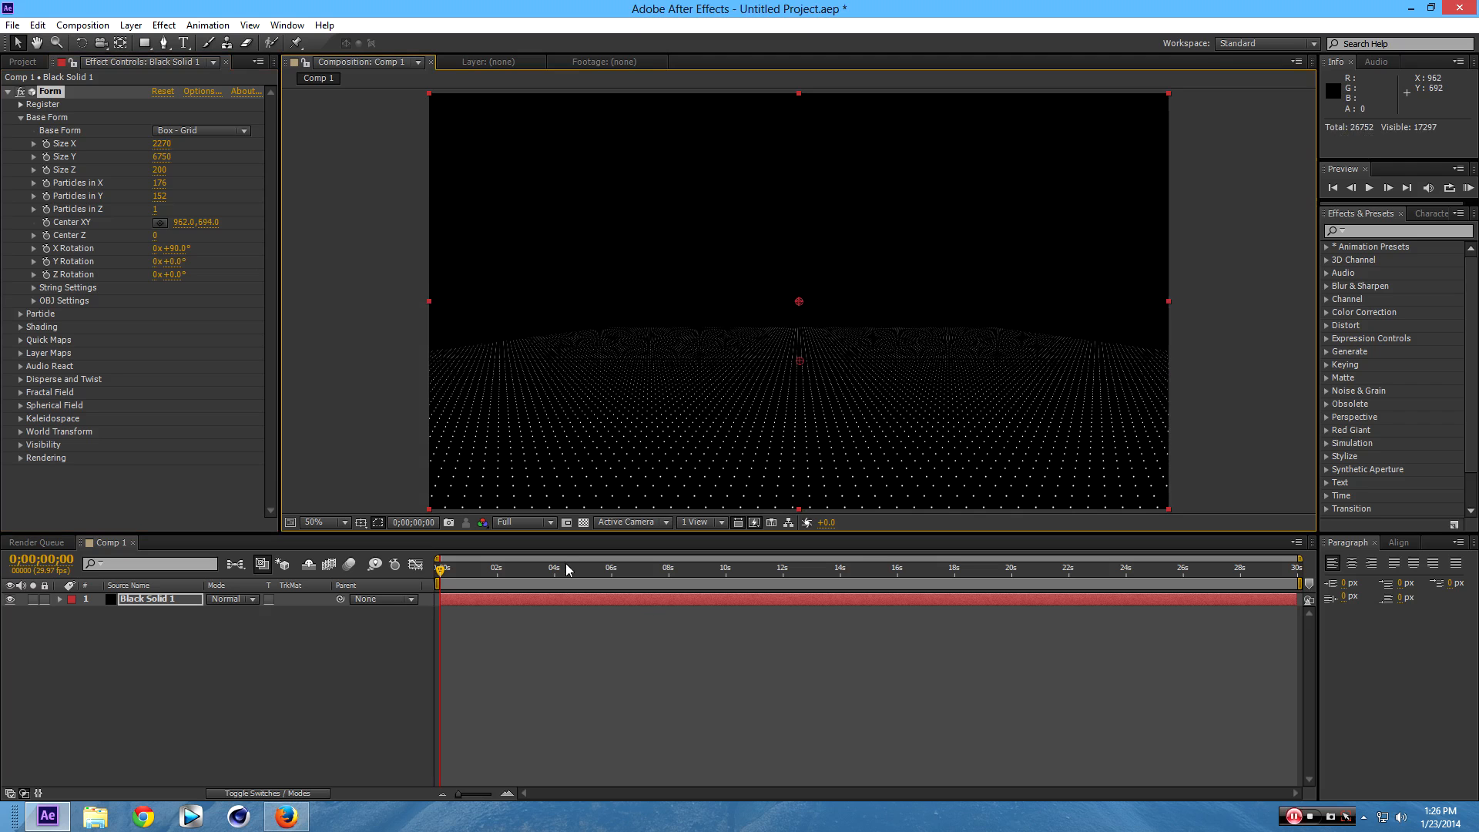
pyautogui.click(21, 118)
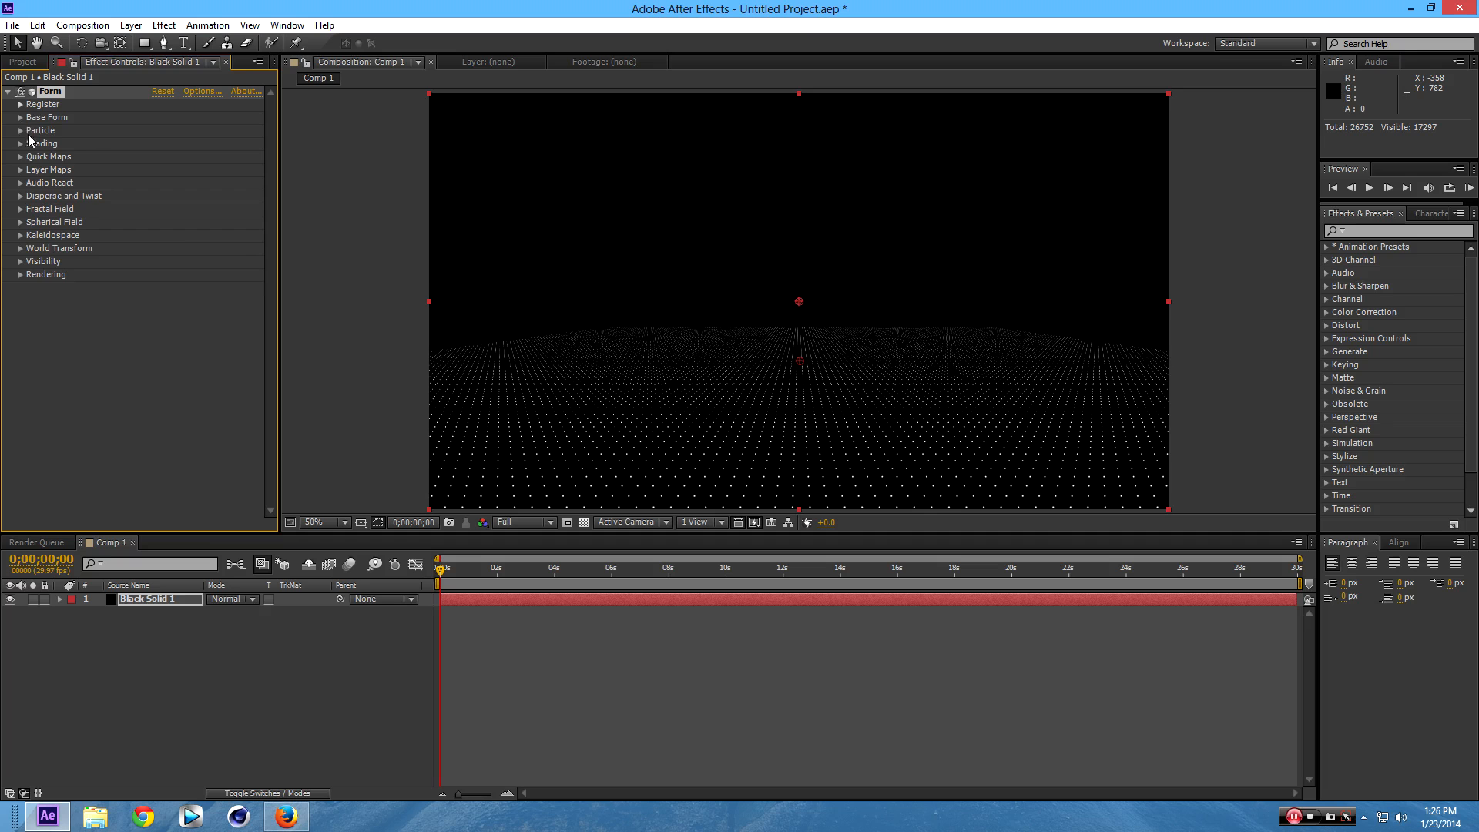
# Set both Size Random and Opacity Random of the Form particles to 100.
pyautogui.click(21, 131)
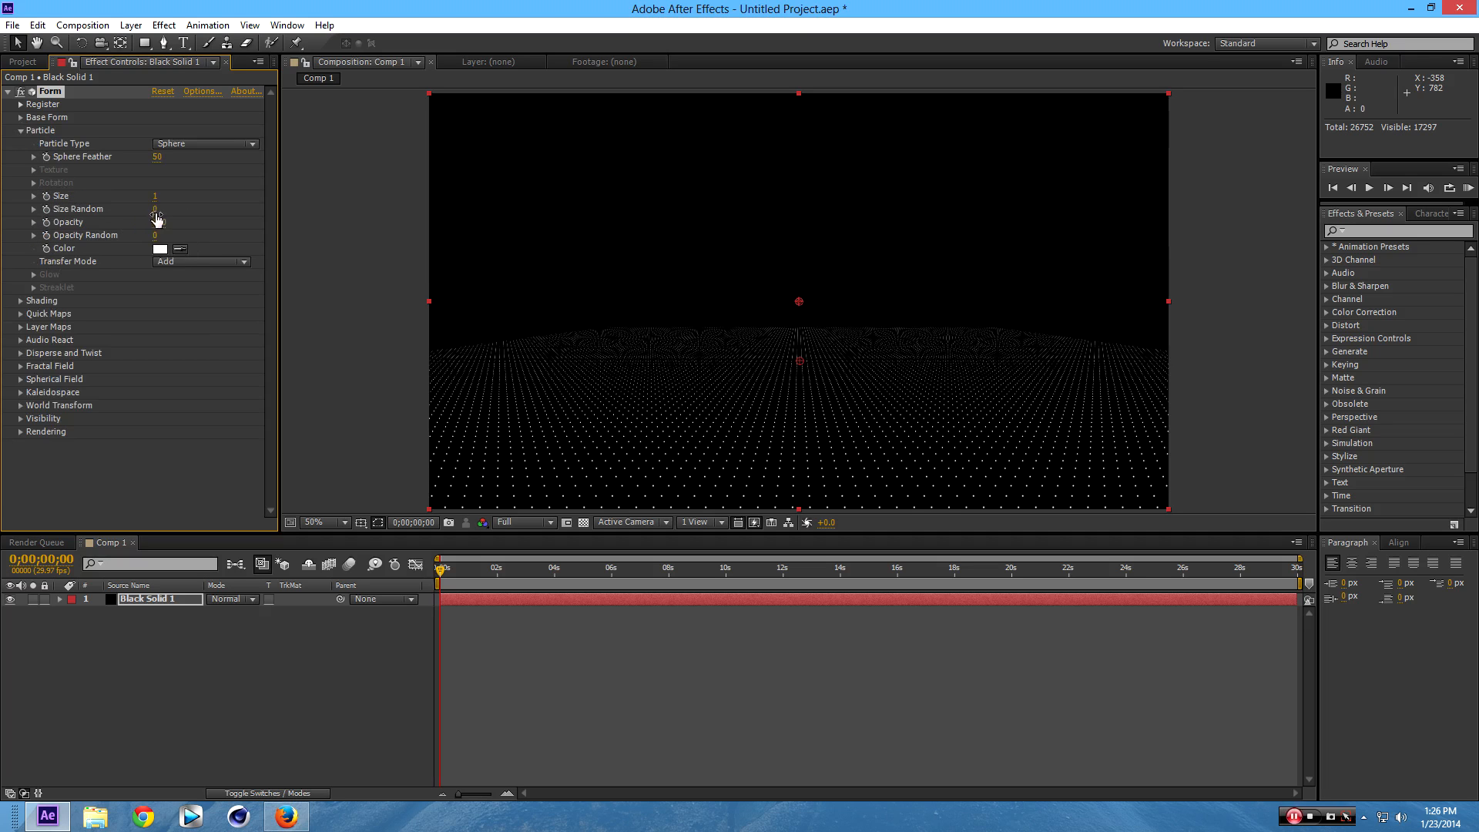
pyautogui.click(155, 210)
pyautogui.write('100')
pyautogui.press('Return')
pyautogui.click(156, 235)
pyautogui.write('100')
pyautogui.press('Return')
pyautogui.click(22, 131)
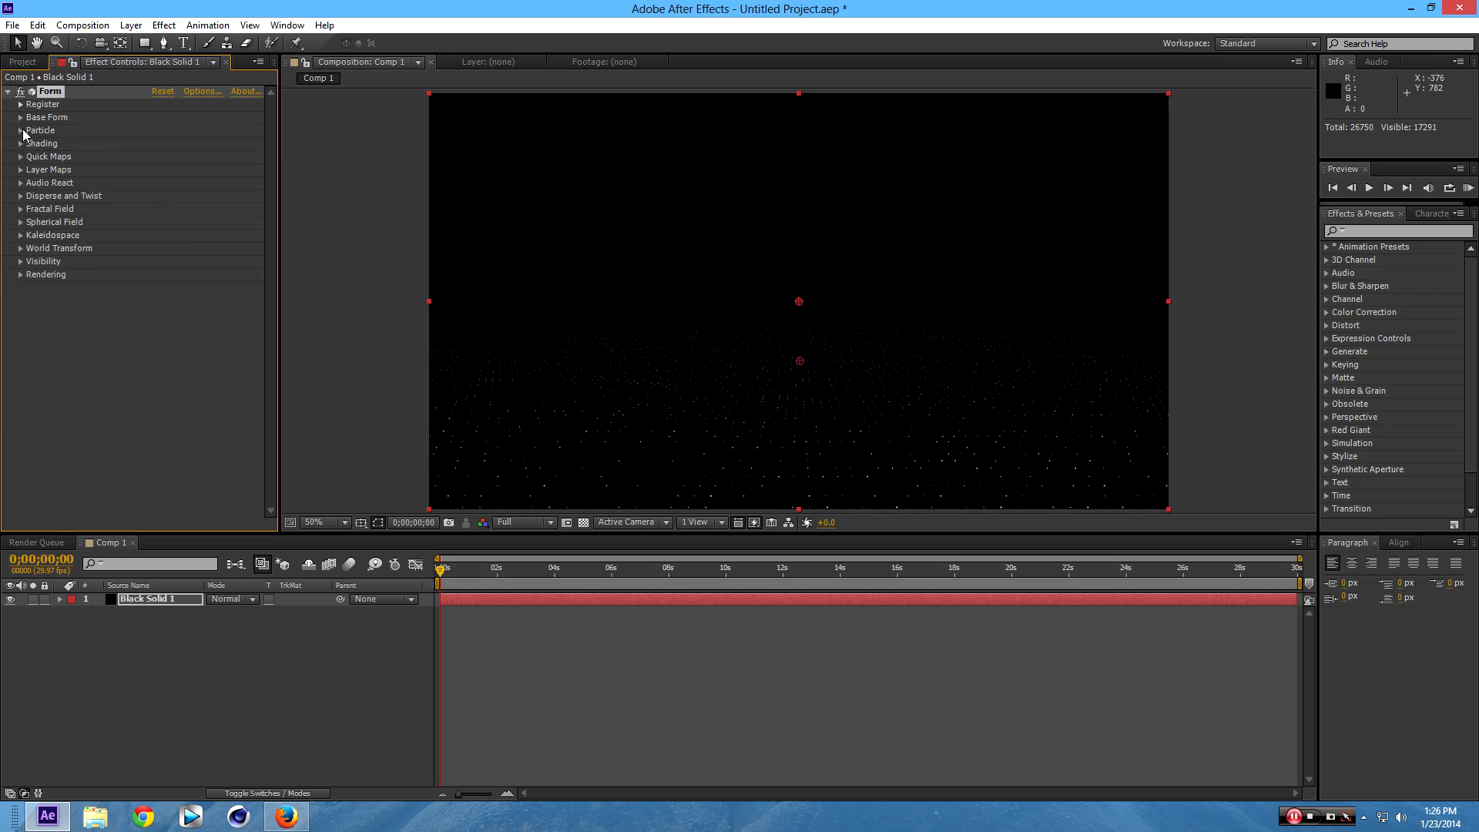
# Set the Fractal Field's Displace to 120 and preview the particle motion up to 0;00;01;28.
pyautogui.click(21, 209)
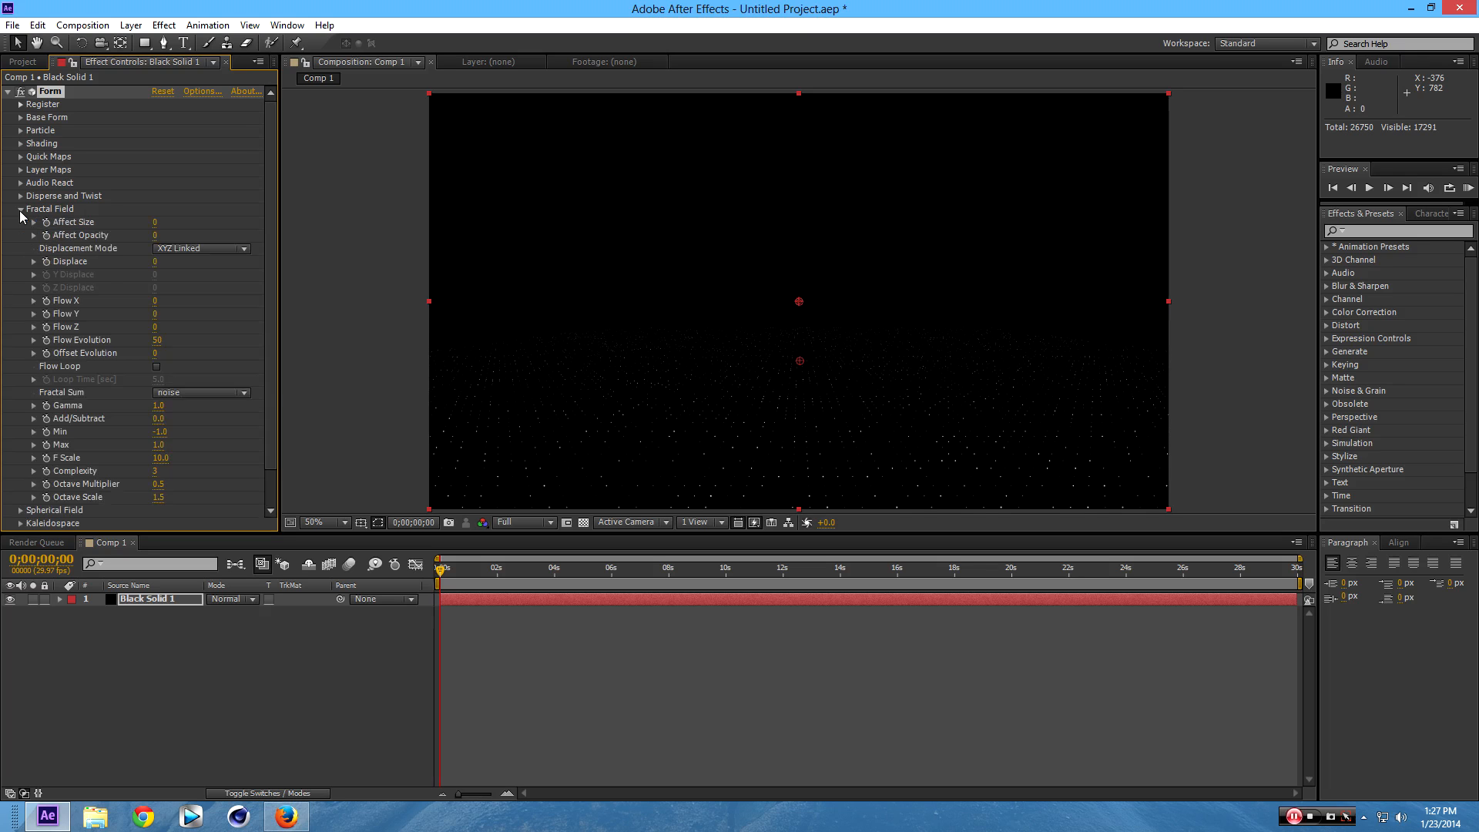
pyautogui.click(158, 263)
pyautogui.write('120')
pyautogui.press('Return')
pyautogui.moveTo(450, 574); pyautogui.dragTo(496, 577)
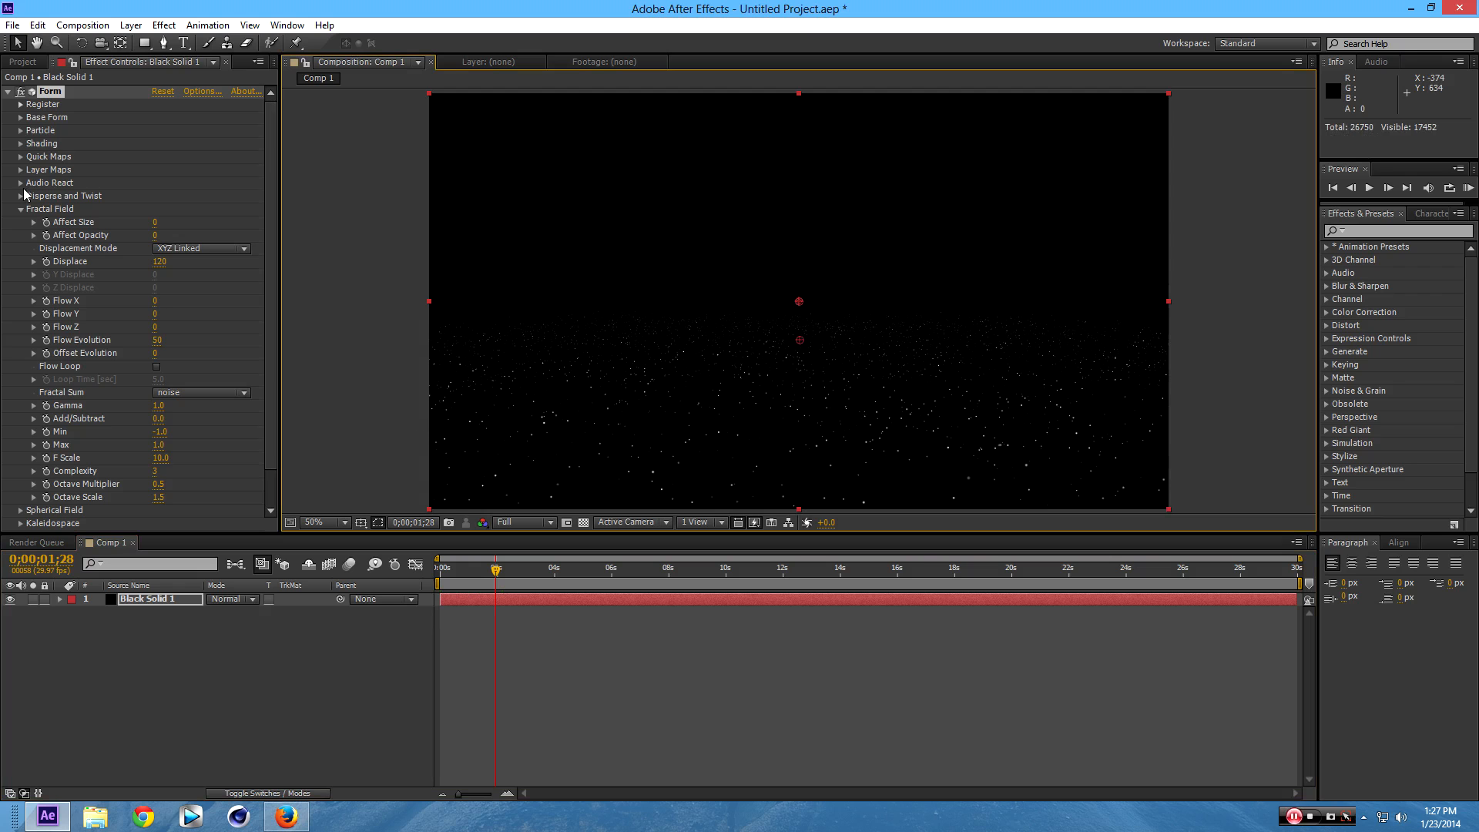
# Increase the base form's particles to 446 in X and 403 in Y, and preview the motion up to 0;00;03;12.
pyautogui.click(21, 117)
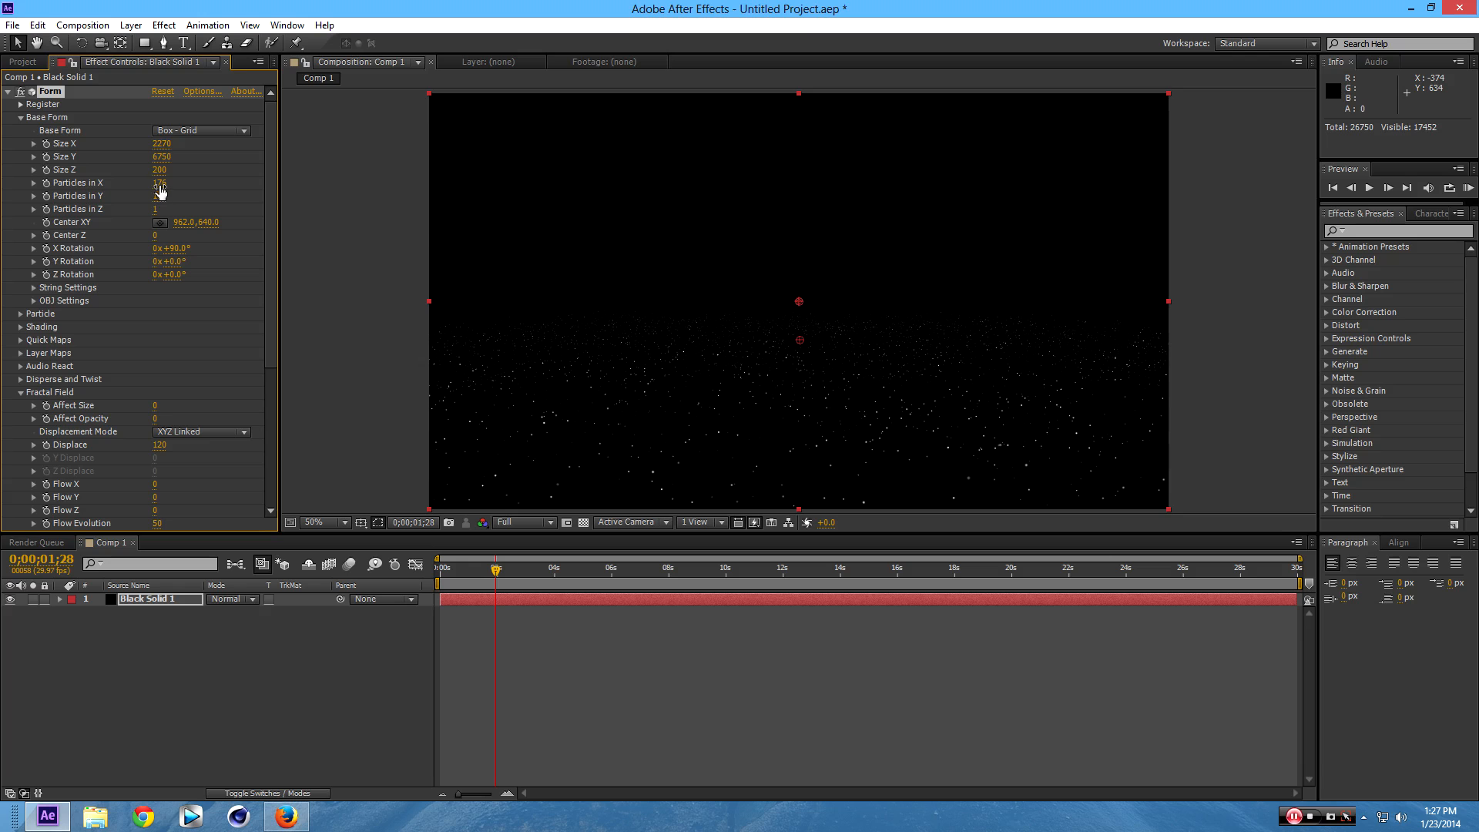
pyautogui.moveTo(160, 184); pyautogui.dragTo(184, 190)
pyautogui.moveTo(238, 193); pyautogui.dragTo(388, 206)
pyautogui.moveTo(157, 204); pyautogui.dragTo(344, 198)
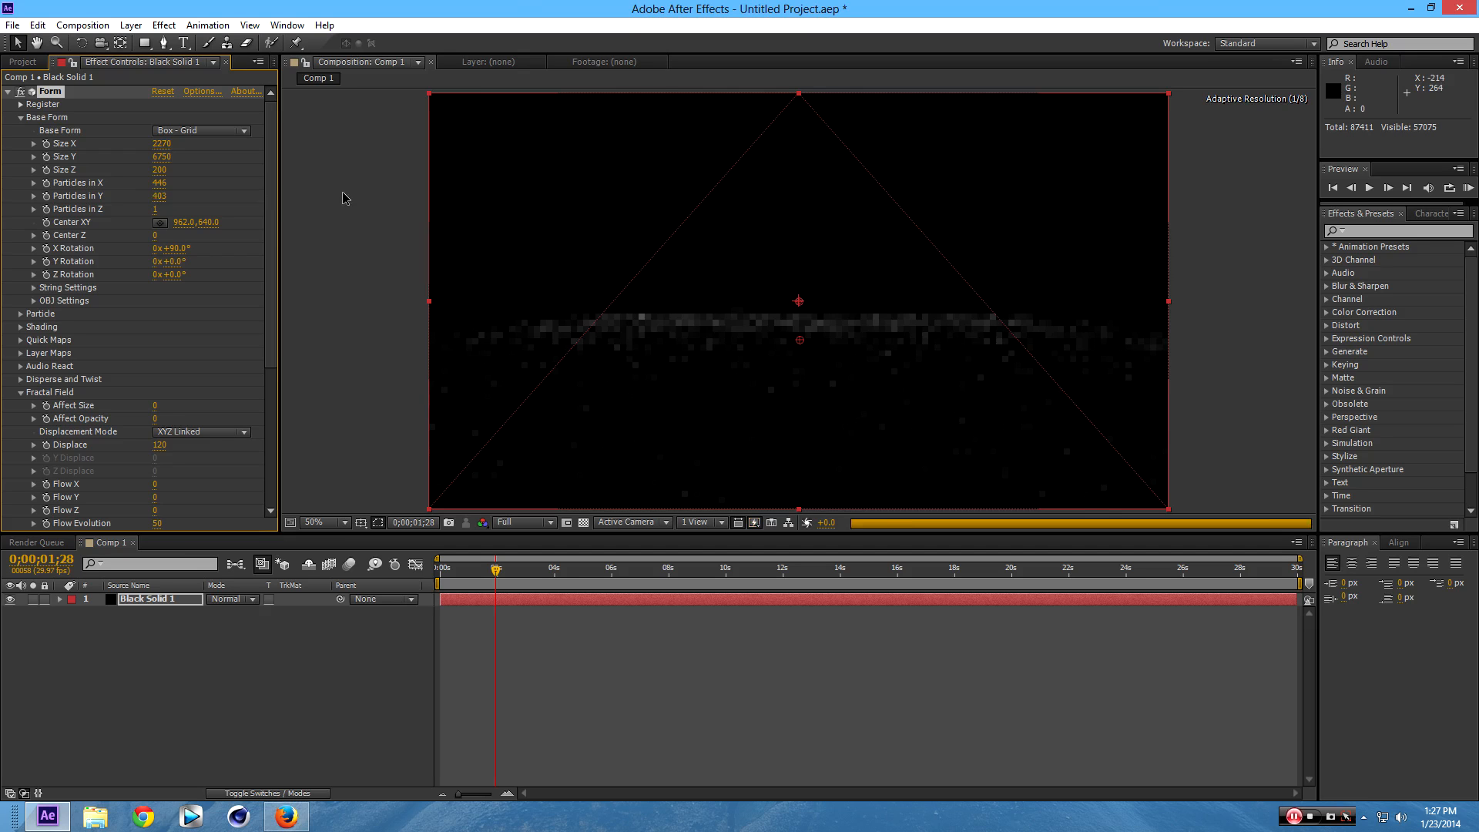
pyautogui.moveTo(499, 573); pyautogui.dragTo(537, 576)
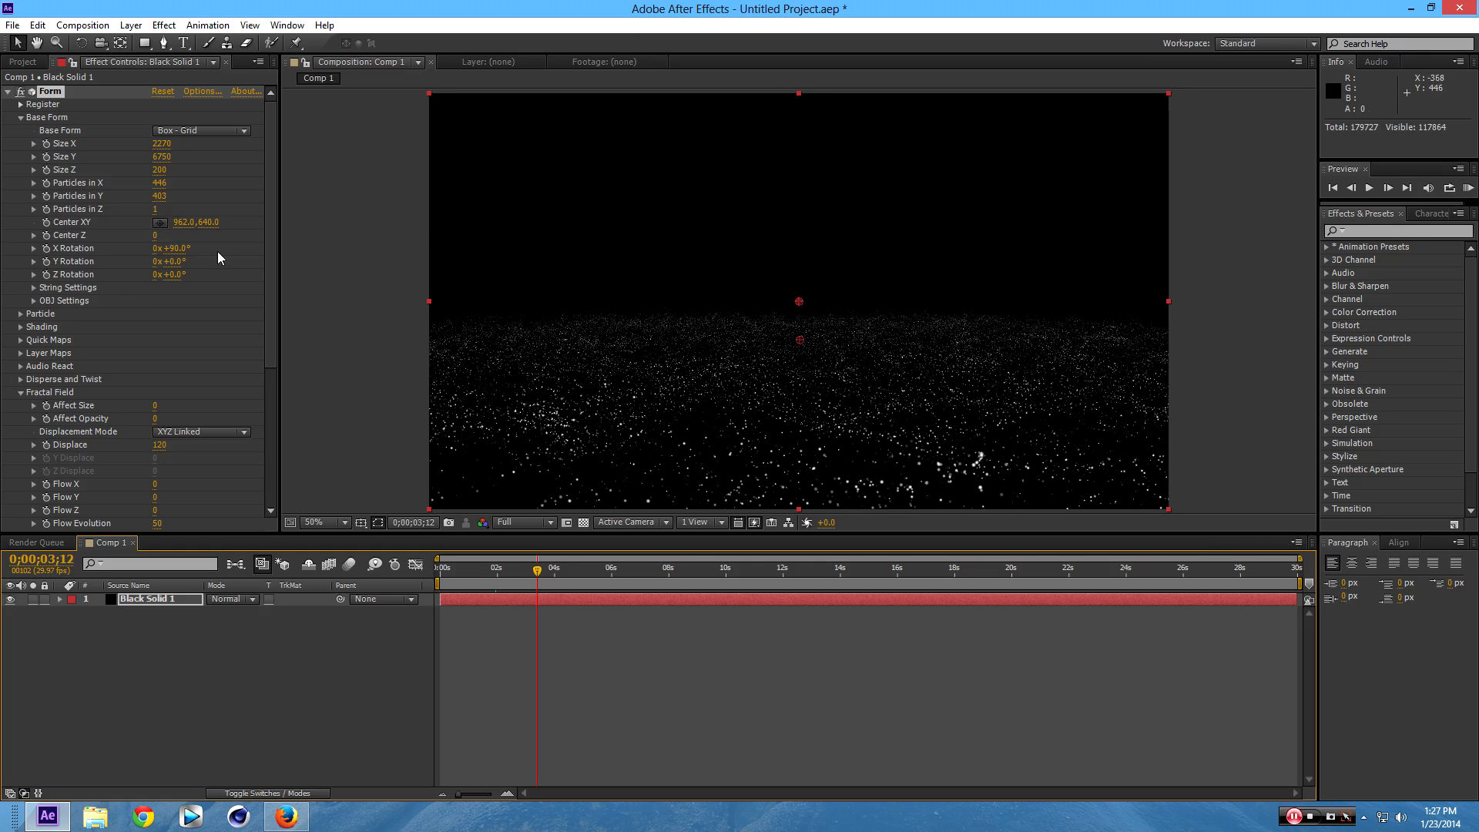
# Reduce the base form's Size Y to 3120 and lower its center to 924, 772, previewing the motion up to 0;00;05;21.
pyautogui.moveTo(166, 158); pyautogui.dragTo(77, 150)
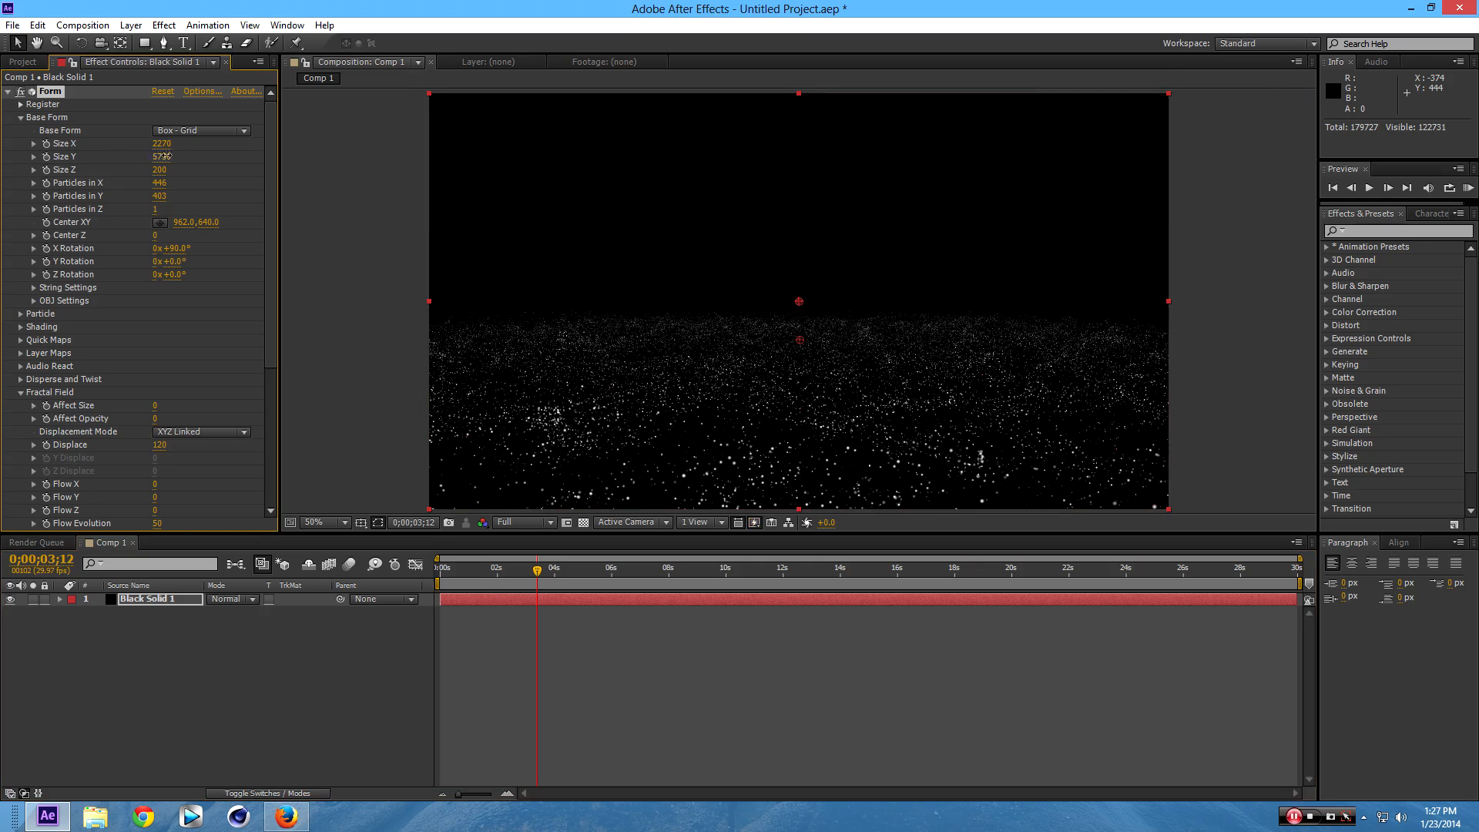
pyautogui.moveTo(174, 155); pyautogui.dragTo(53, 160)
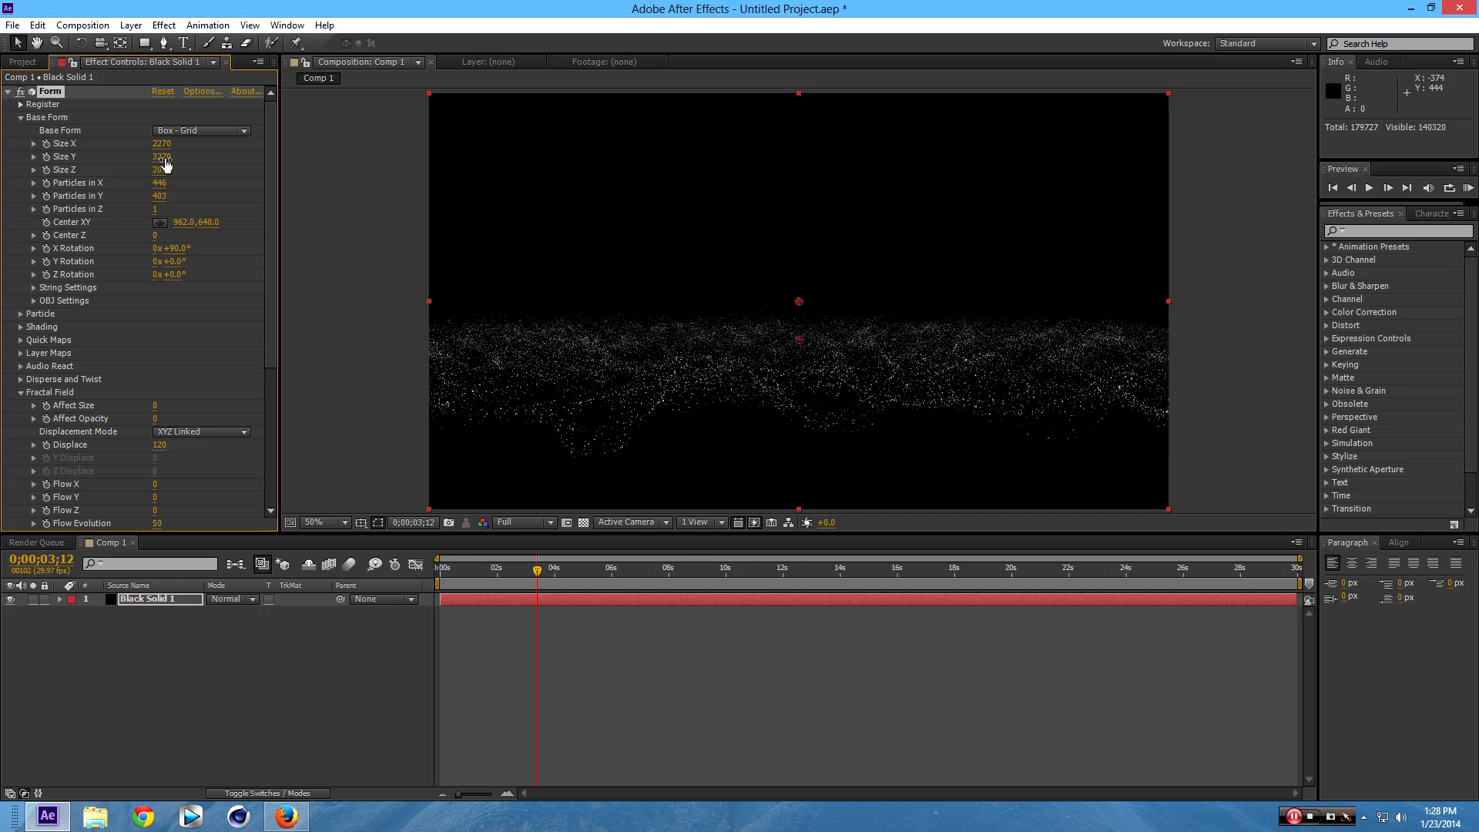
pyautogui.moveTo(165, 163); pyautogui.dragTo(159, 164)
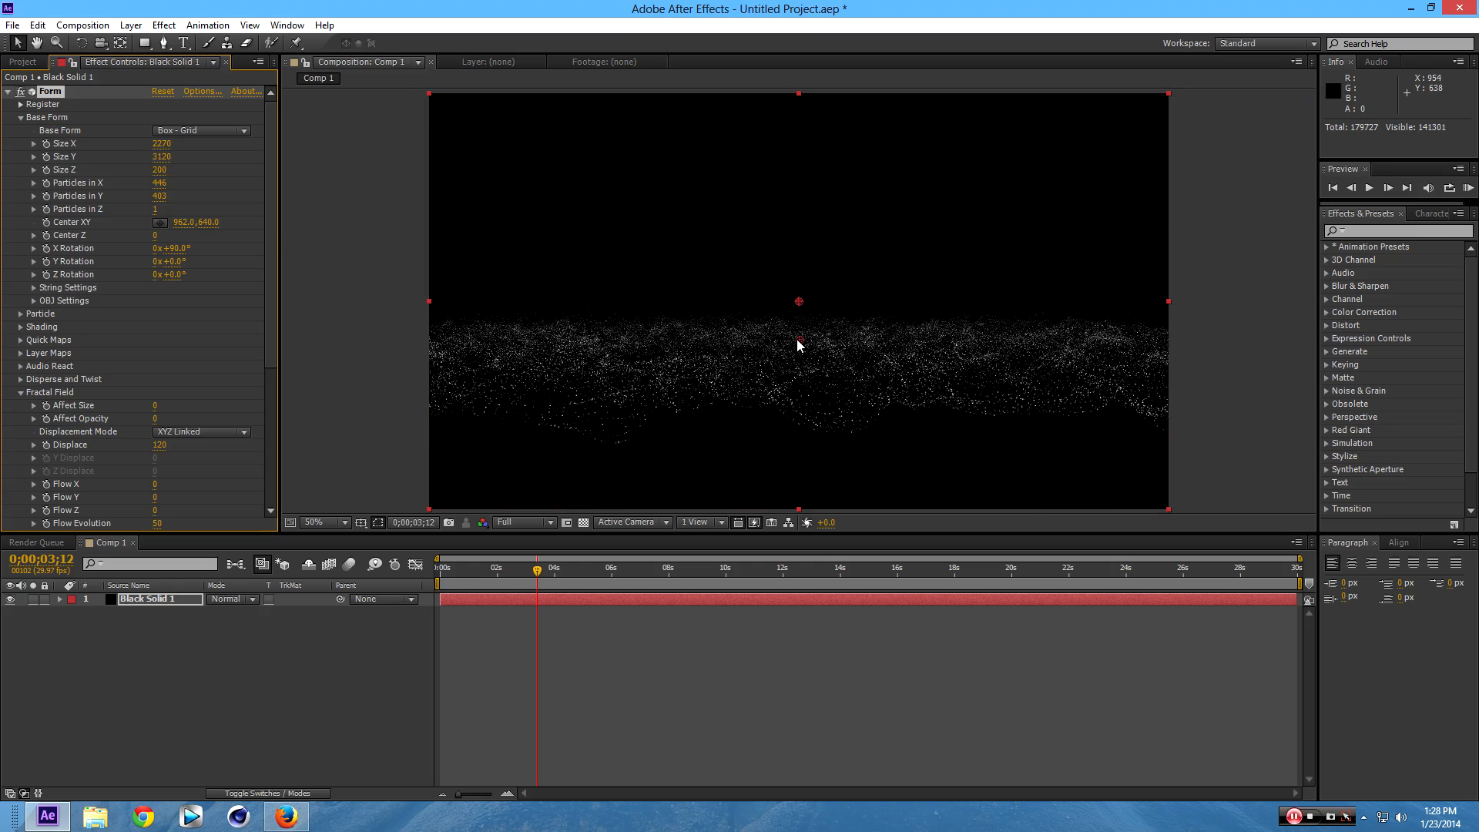
pyautogui.moveTo(798, 348); pyautogui.dragTo(786, 398)
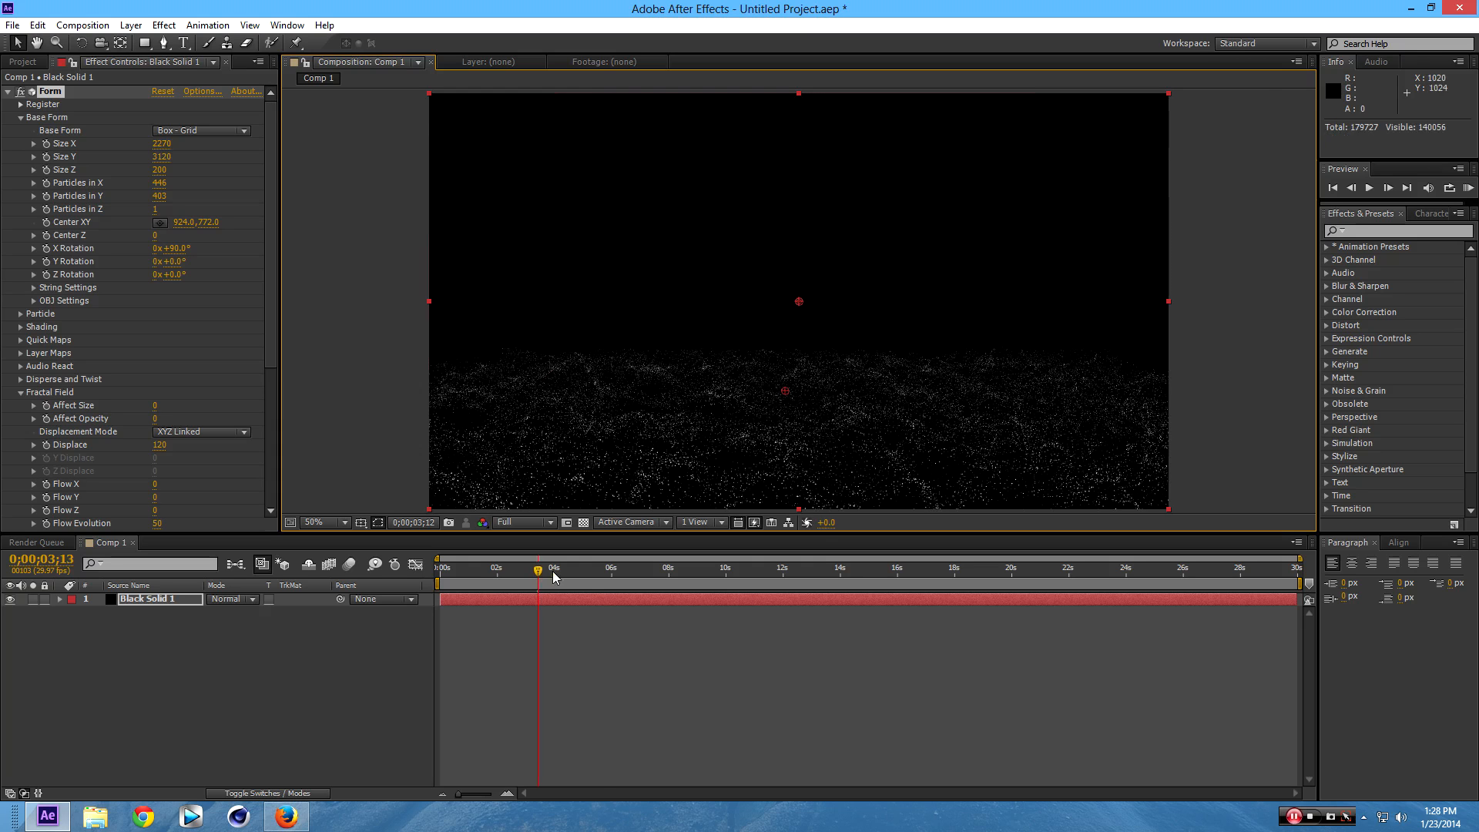
pyautogui.moveTo(553, 577); pyautogui.dragTo(604, 583)
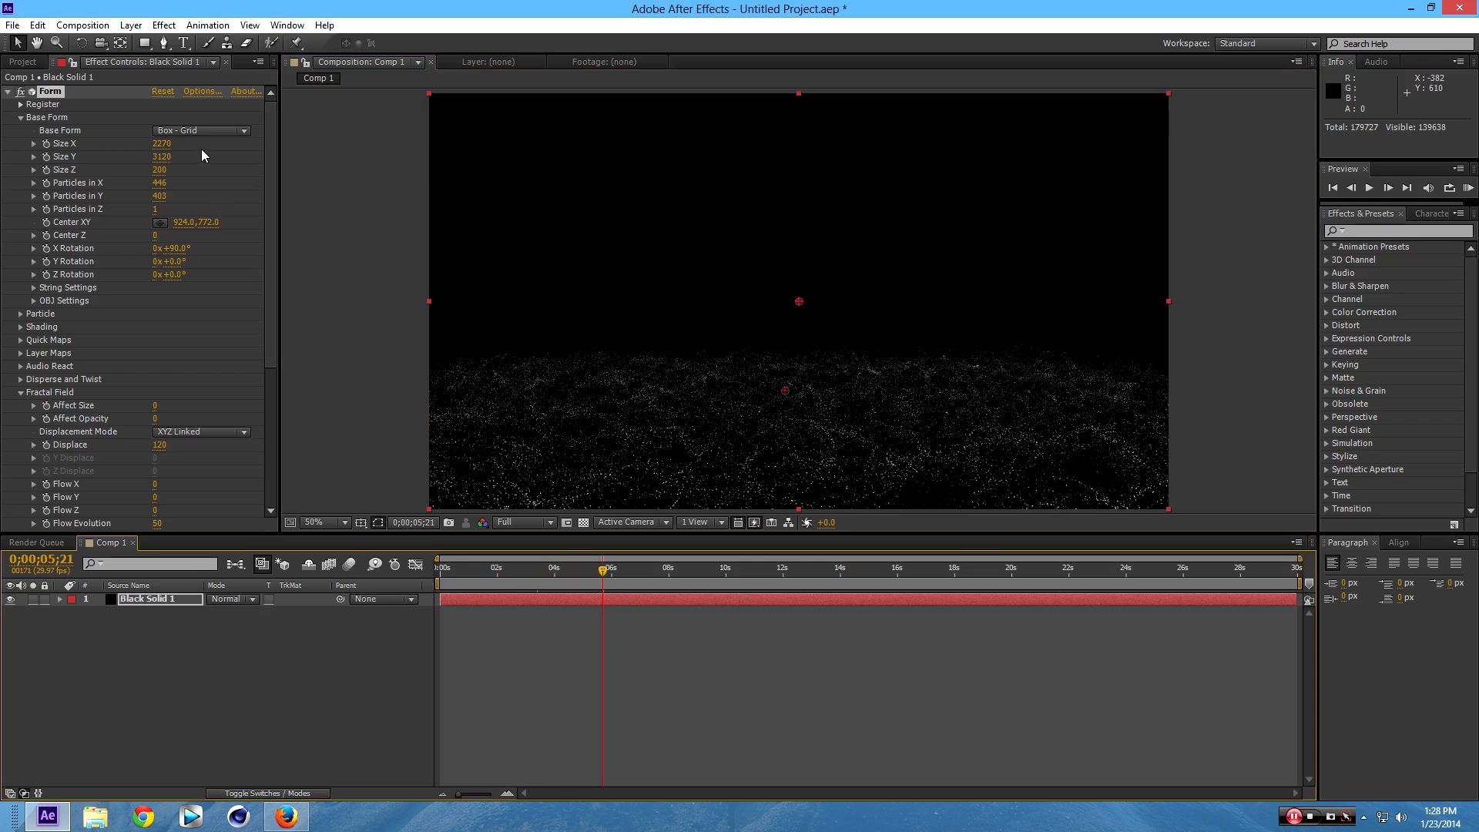
# Set the color of the Form particles to light blue 29A7FF.
pyautogui.click(21, 118)
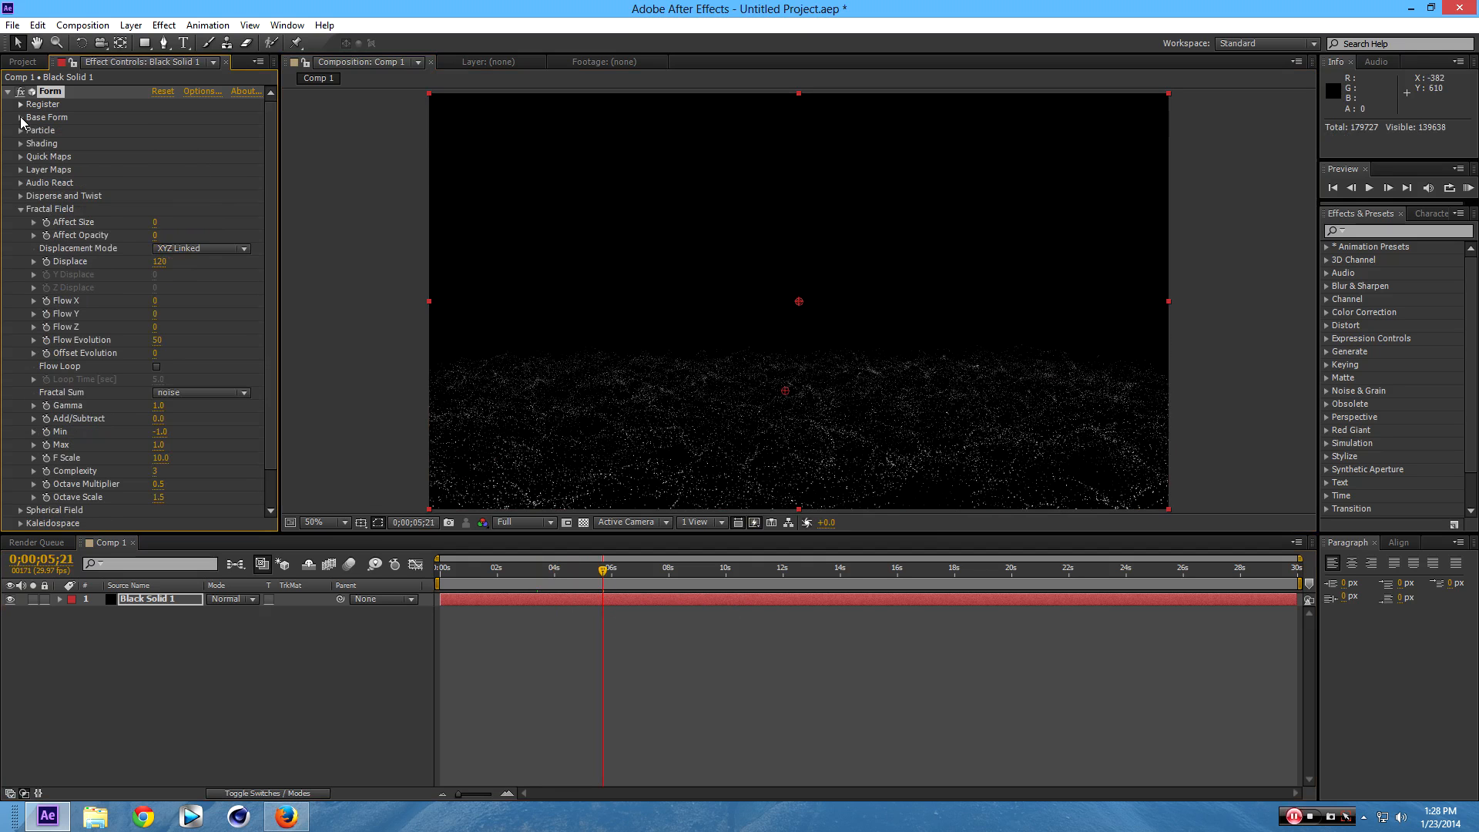
pyautogui.click(21, 130)
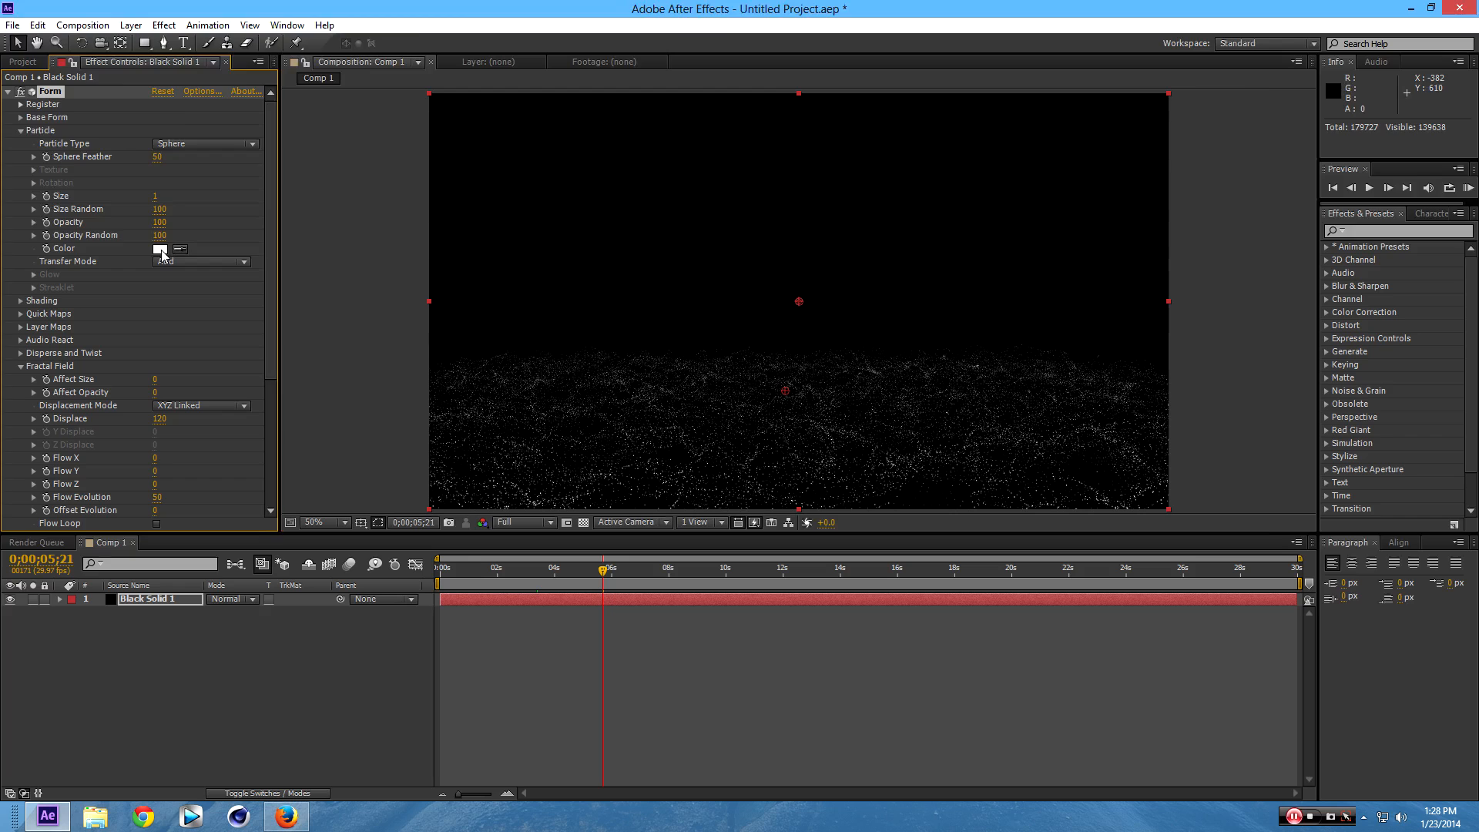
pyautogui.click(164, 254)
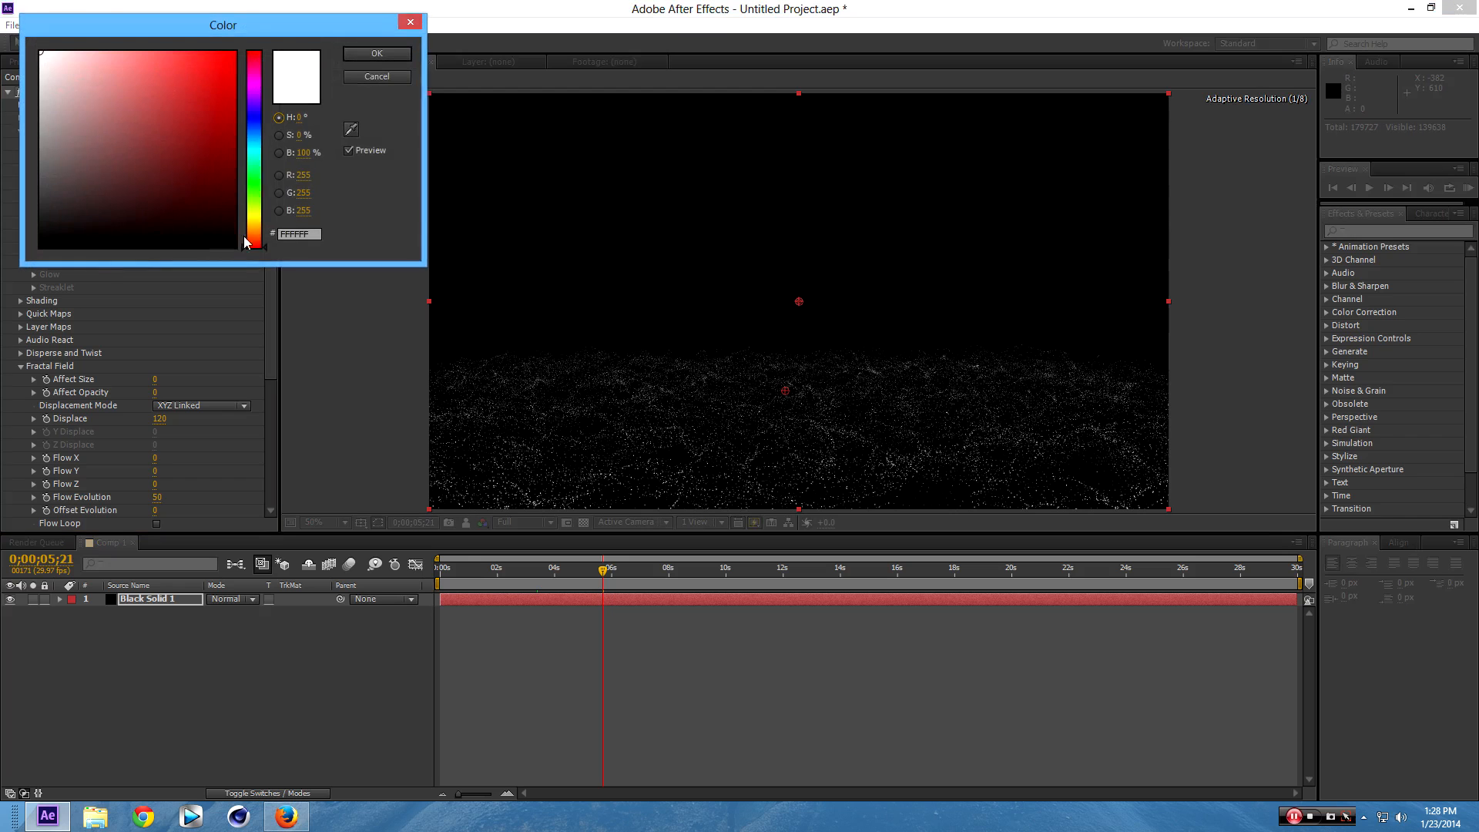
pyautogui.click(258, 136)
pyautogui.click(201, 69)
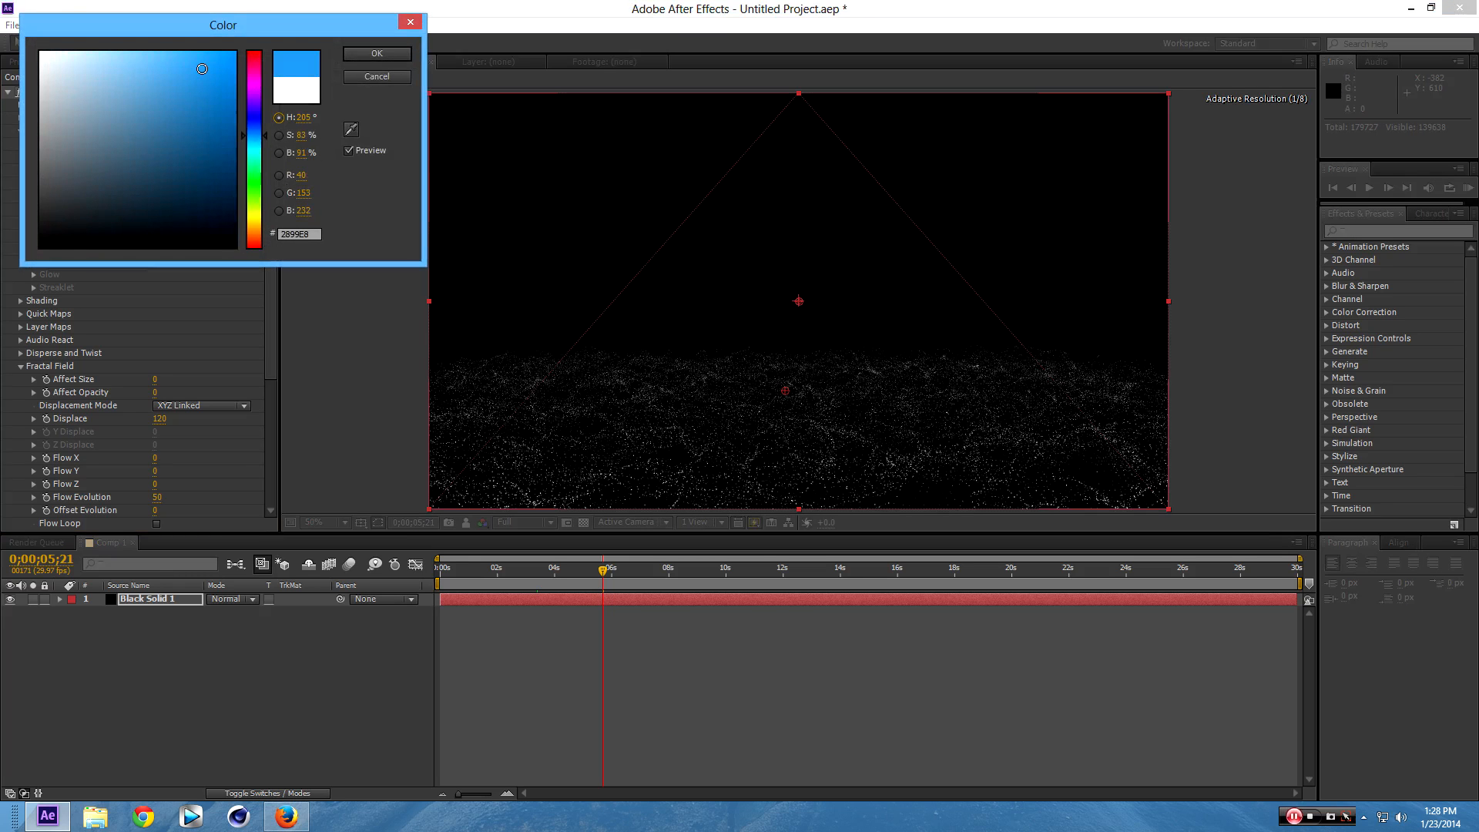
pyautogui.moveTo(202, 68); pyautogui.dragTo(204, 52)
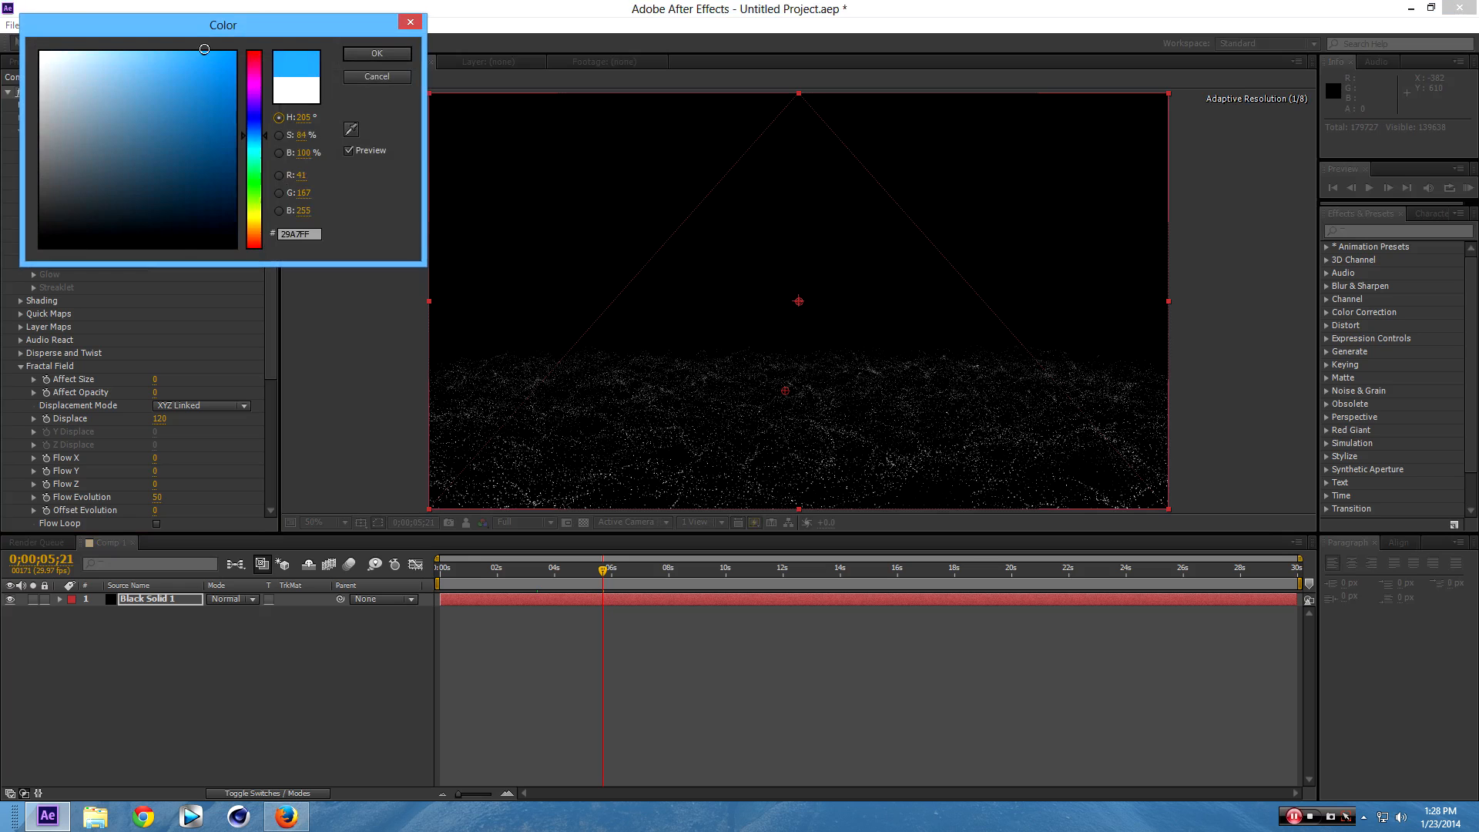
pyautogui.click(379, 53)
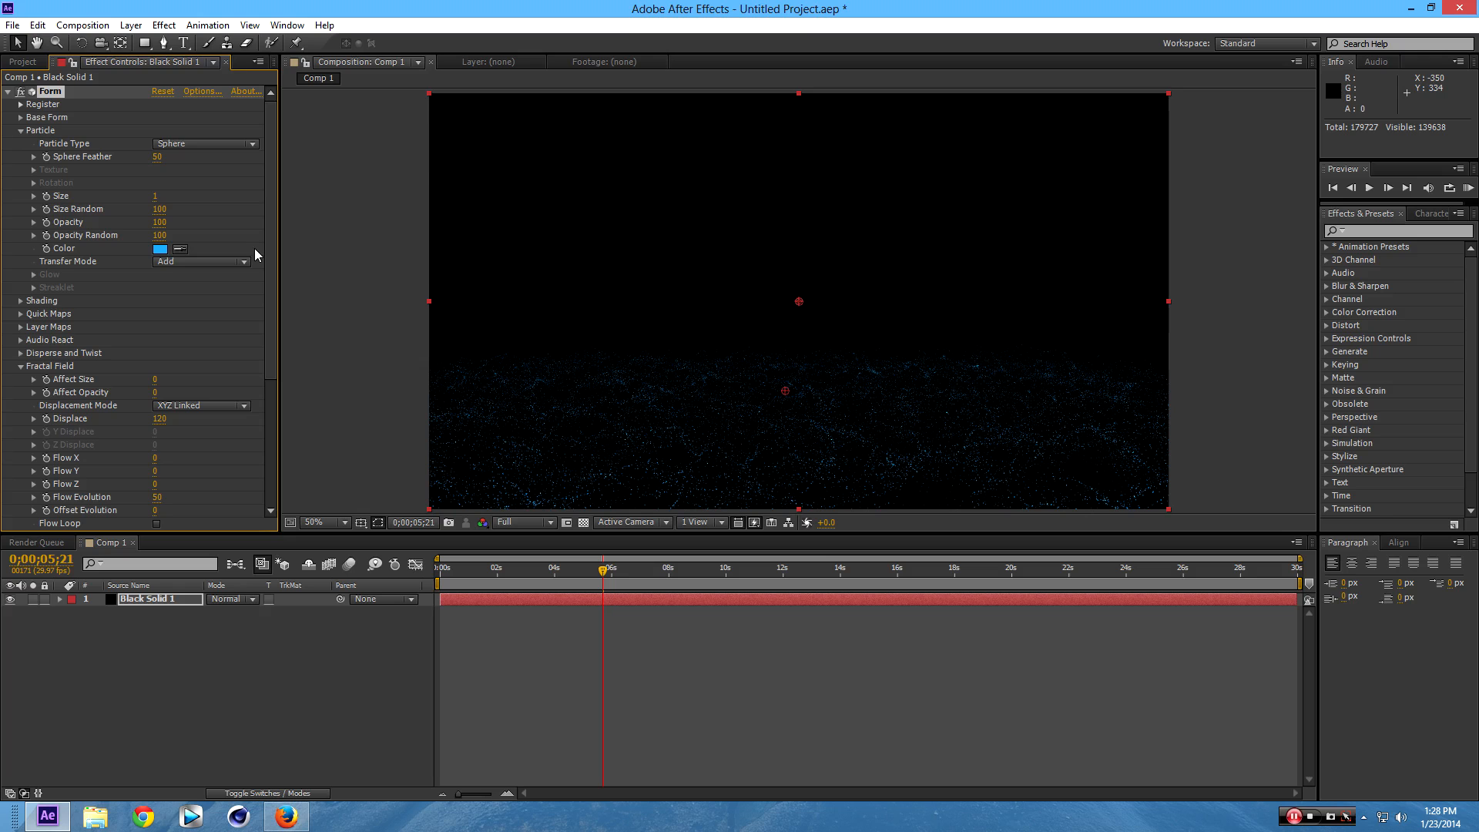
# Change the color of the Form particles to near-white.
pyautogui.click(160, 248)
pyautogui.moveTo(163, 245); pyautogui.dragTo(40, 52)
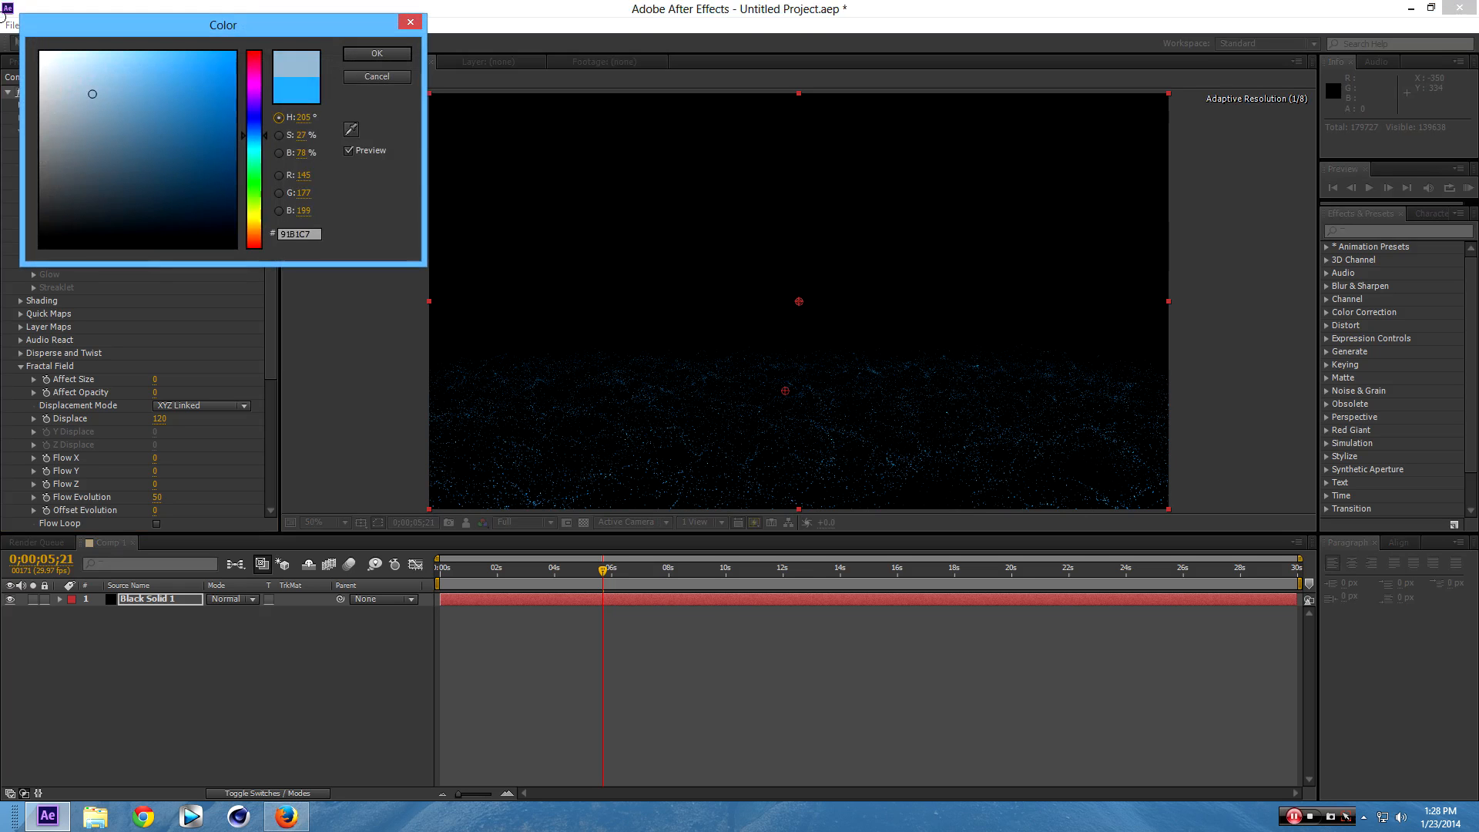
pyautogui.click(402, 58)
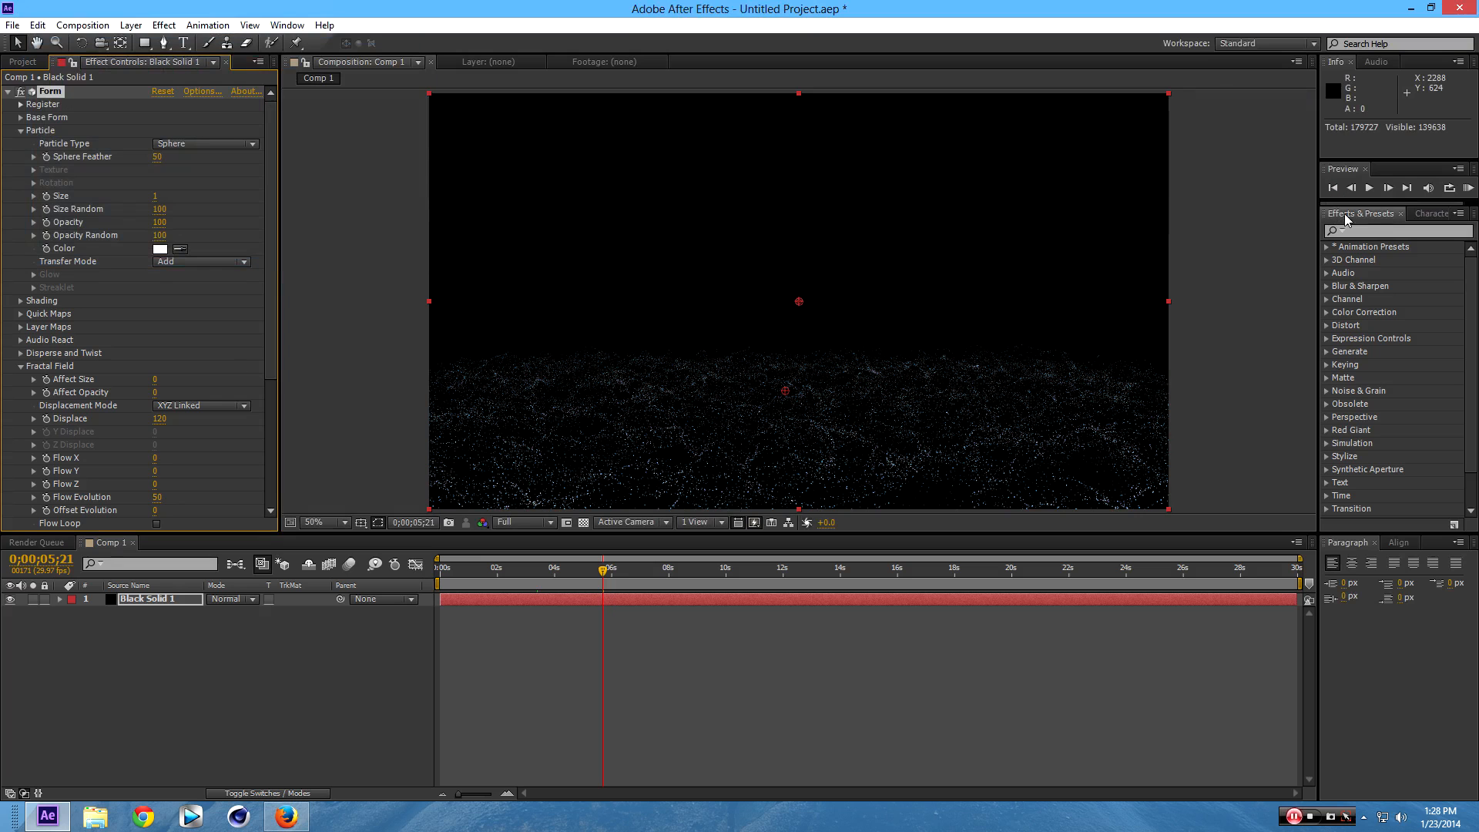
# Apply a 4-Color Gradient to the particle layer, moving gradient Point 2 to 1642, 642 and Point 1 to 288, 680.
pyautogui.click(1366, 229)
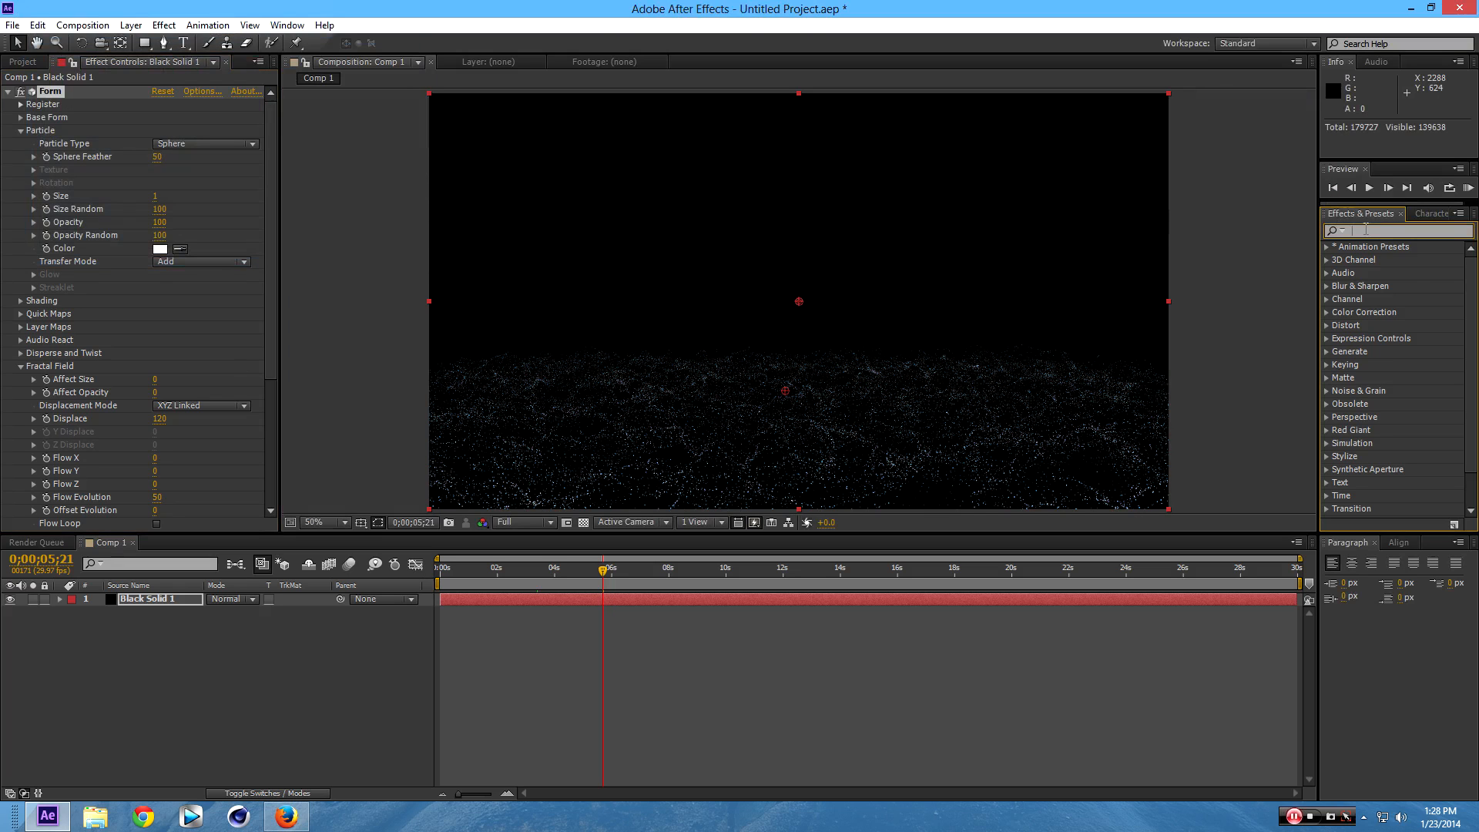
pyautogui.write('4')
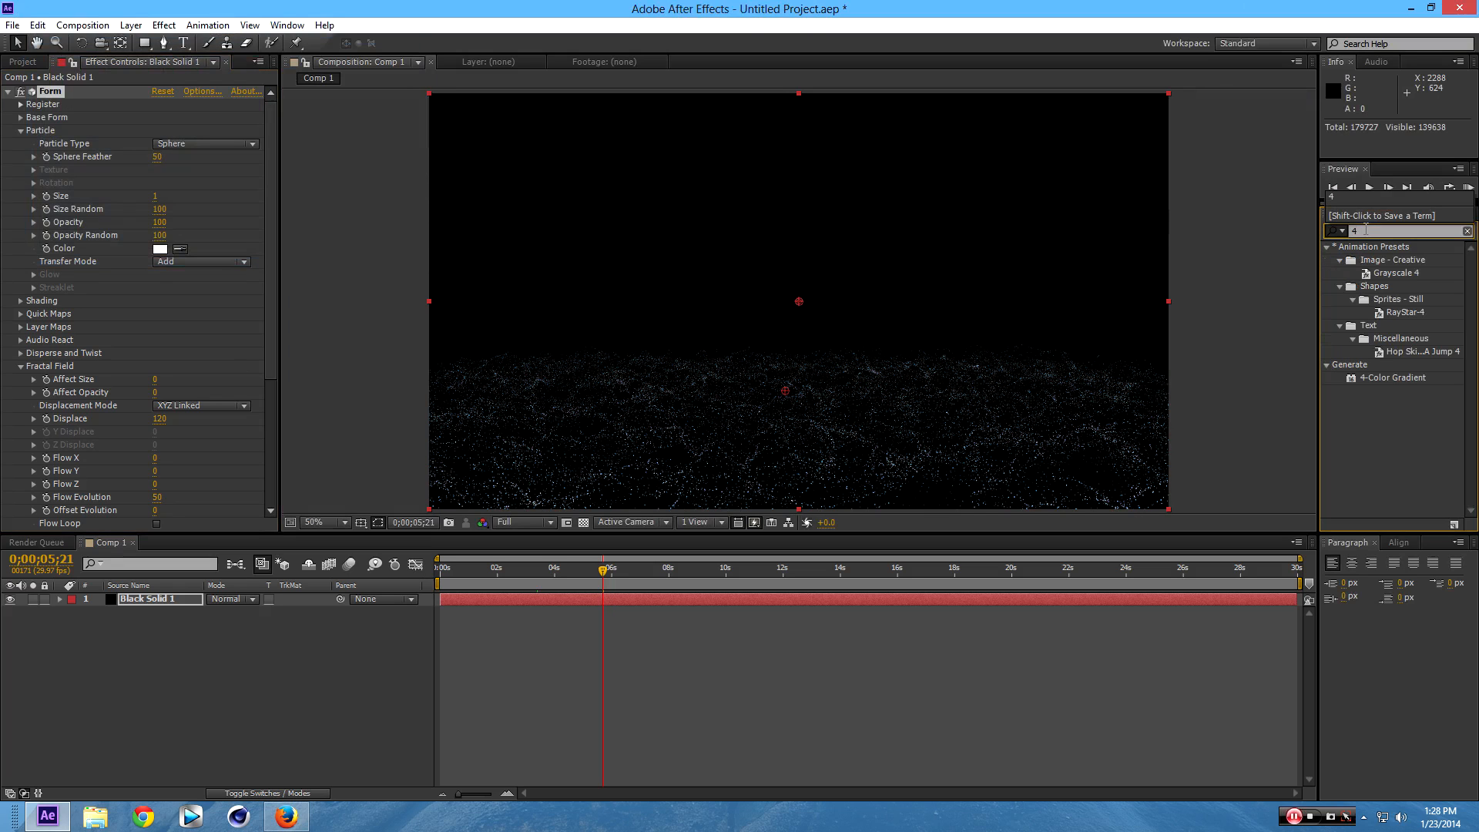
pyautogui.click(1398, 379)
pyautogui.moveTo(1402, 379); pyautogui.dragTo(857, 464)
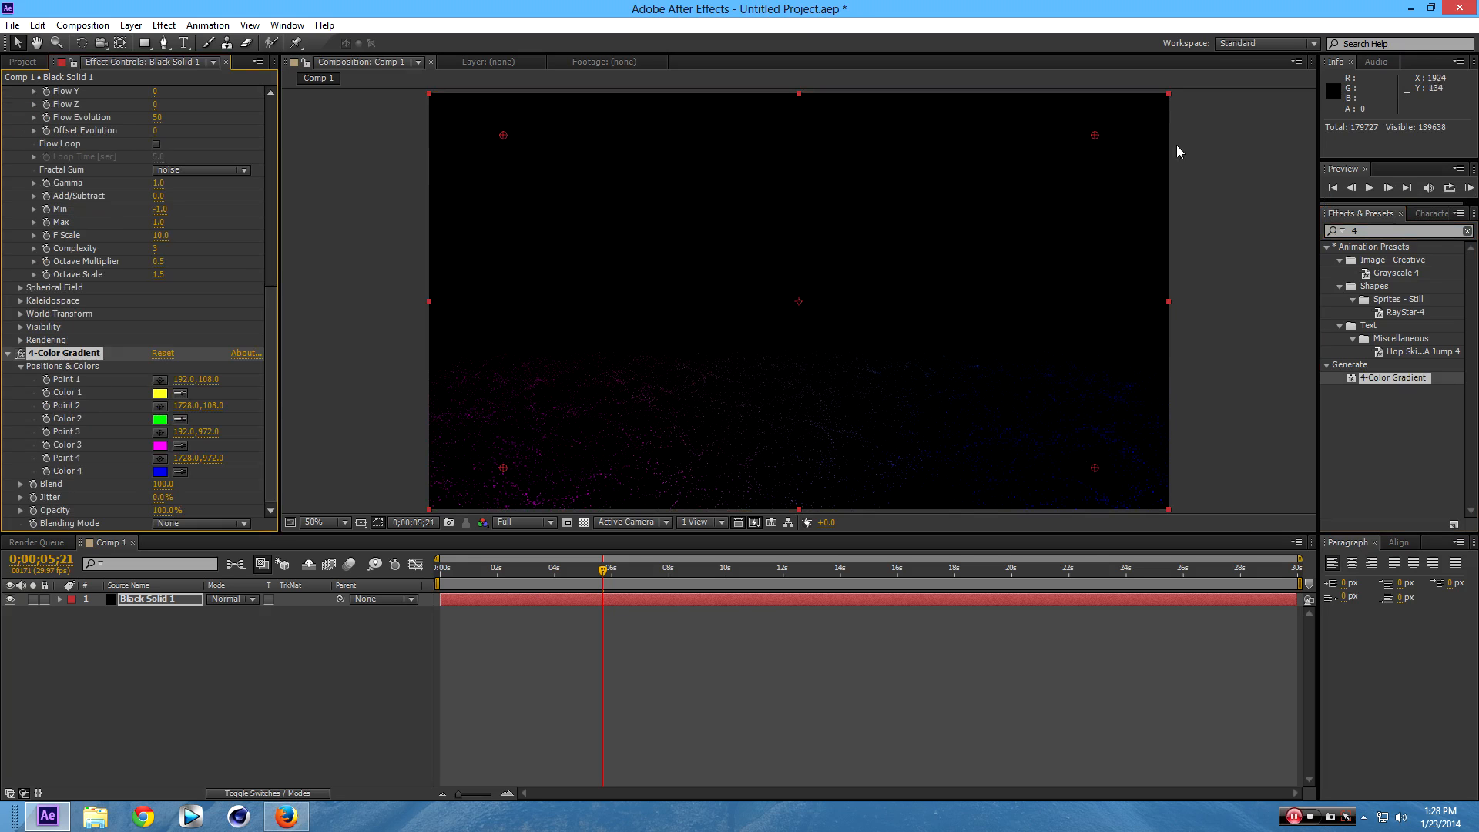
pyautogui.moveTo(1093, 134); pyautogui.dragTo(1060, 339)
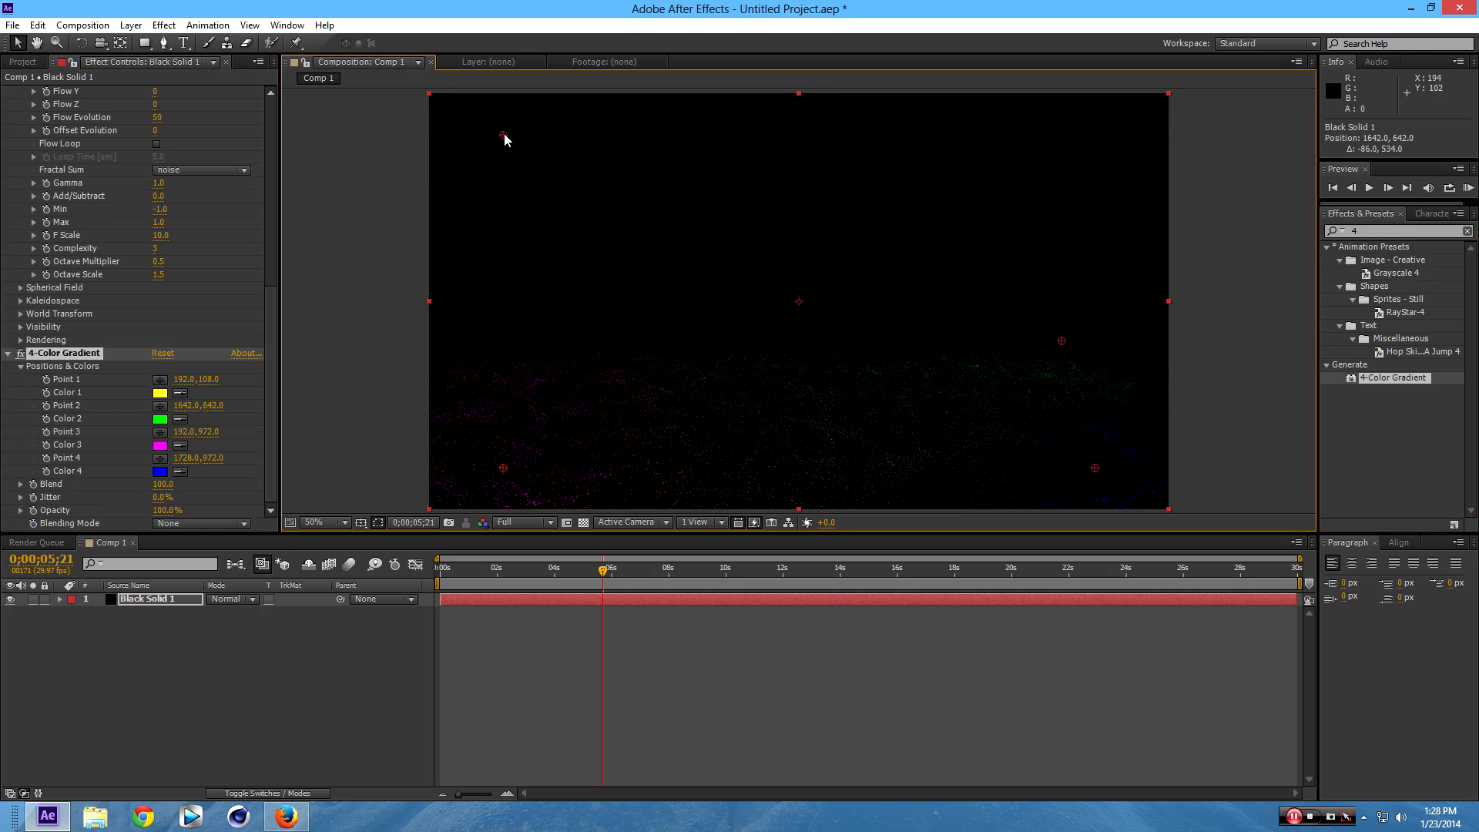
pyautogui.moveTo(503, 137); pyautogui.dragTo(527, 339)
# Set the gradient's Color 1 to cyan-blue 00C0FF and Color 2 to a saturated azure blue.
pyautogui.click(160, 393)
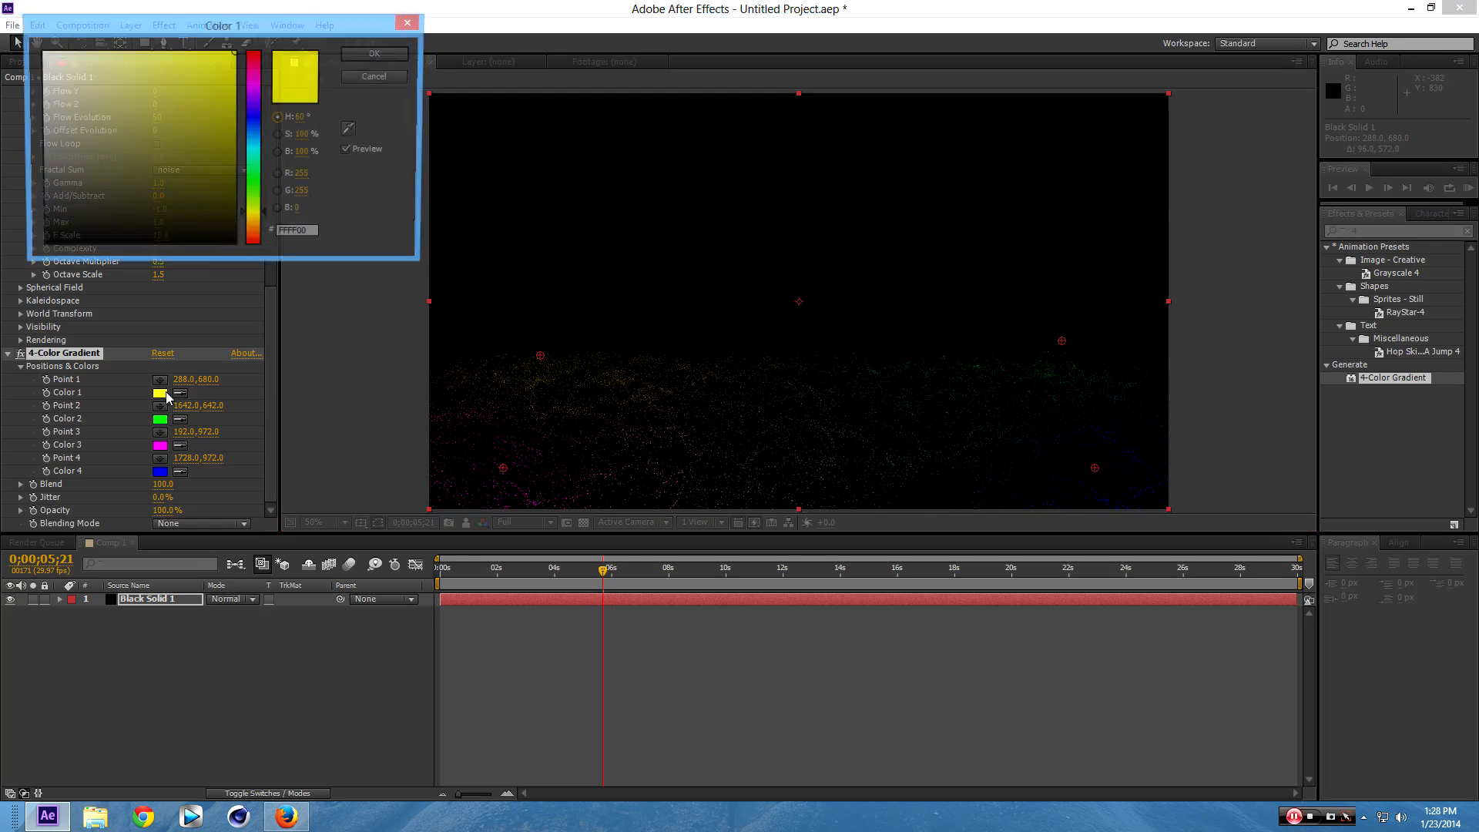
pyautogui.moveTo(253, 214); pyautogui.dragTo(253, 146)
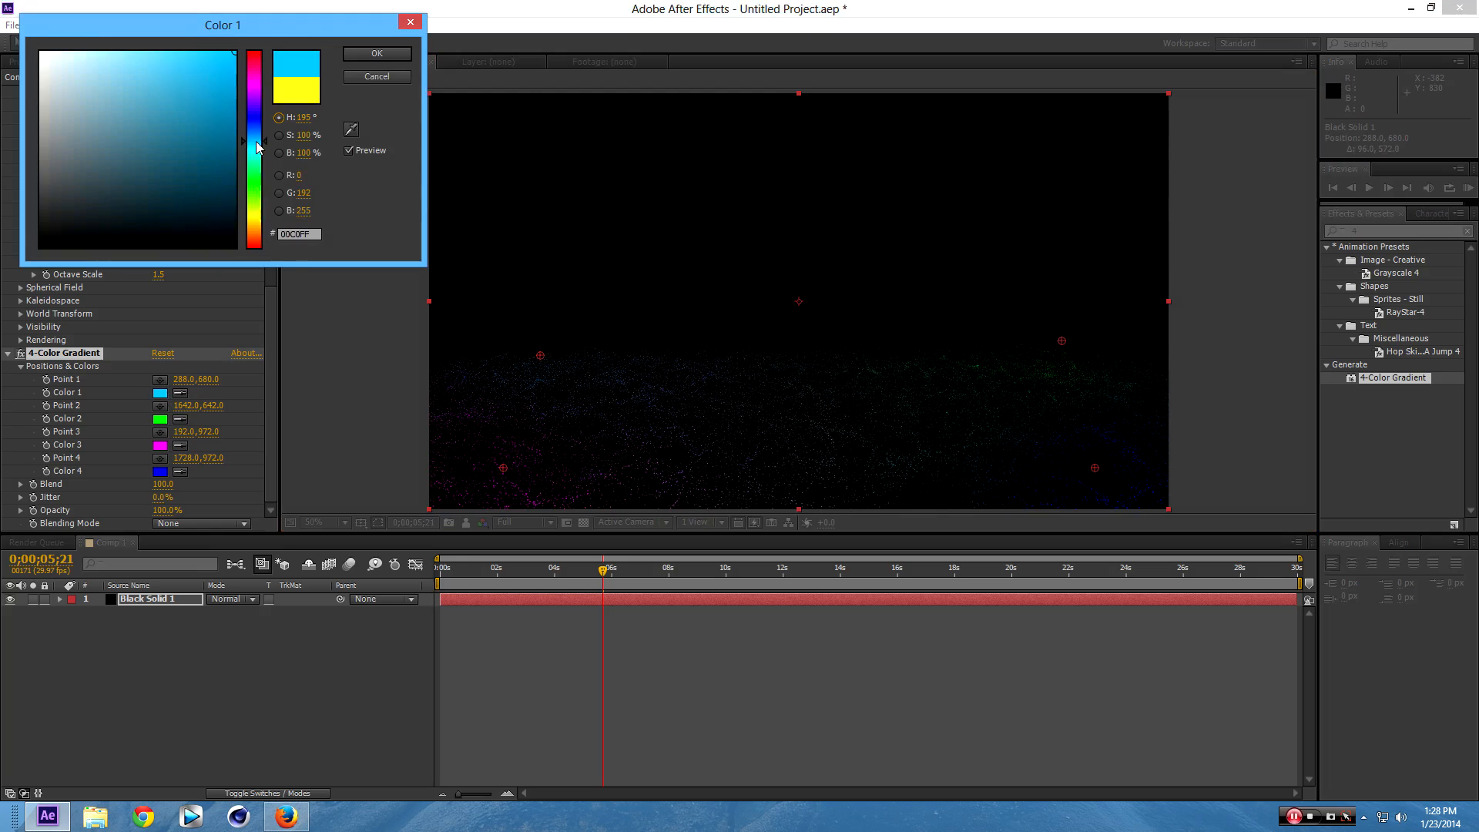
pyautogui.click(376, 54)
pyautogui.click(163, 418)
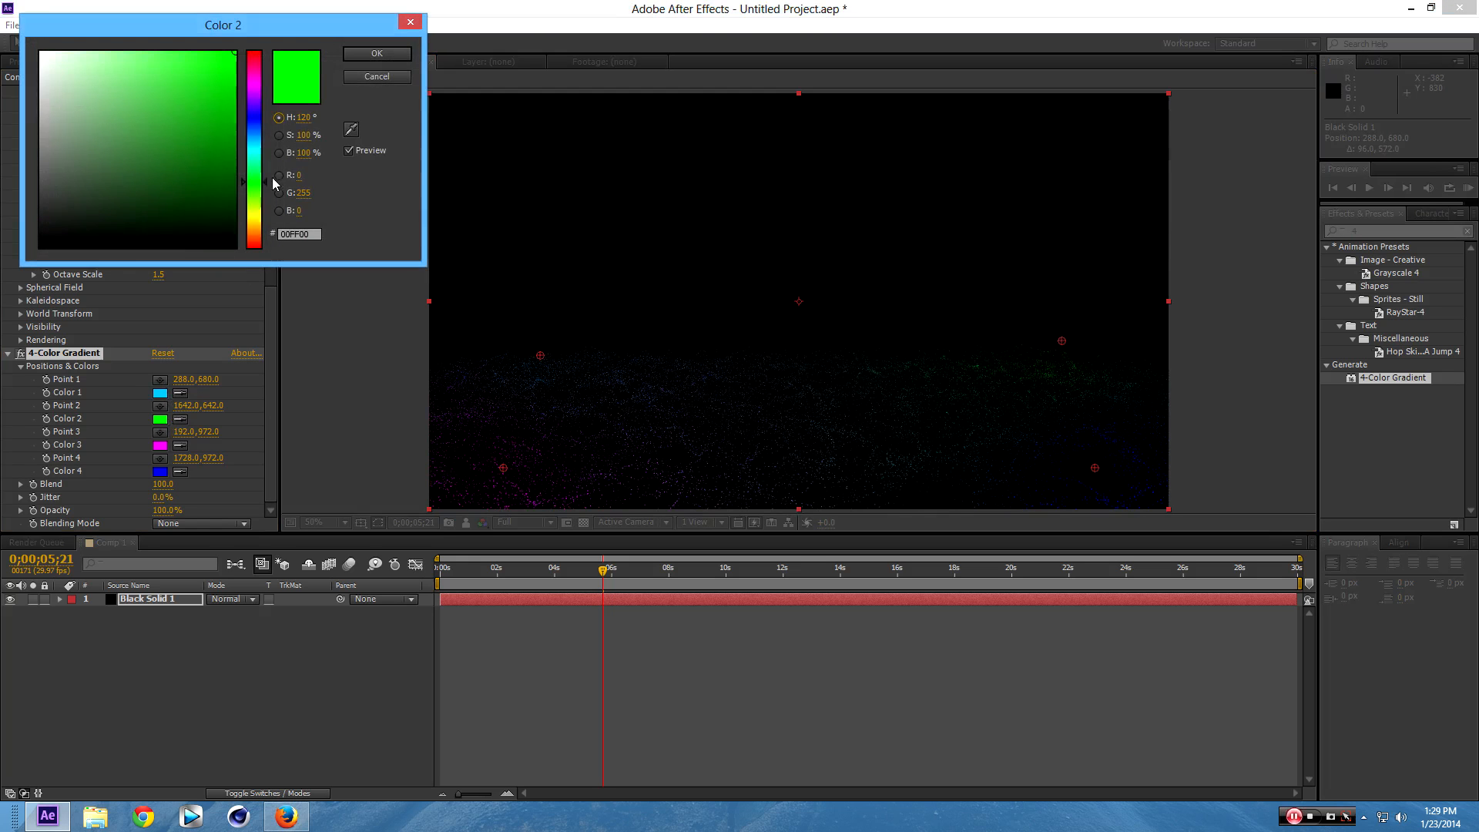
pyautogui.click(255, 138)
pyautogui.moveTo(171, 71); pyautogui.dragTo(171, 4)
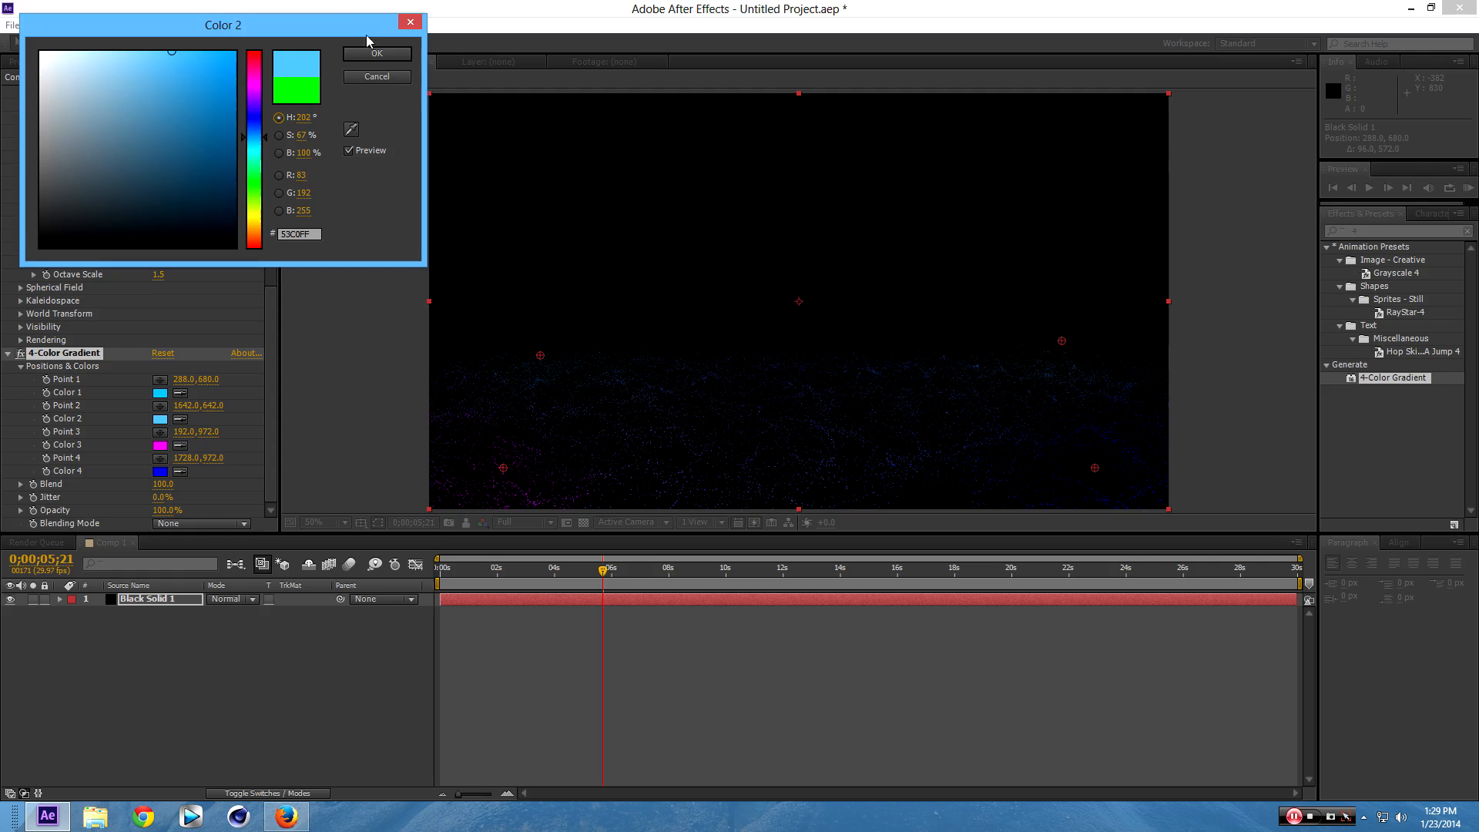
pyautogui.click(382, 53)
pyautogui.click(162, 421)
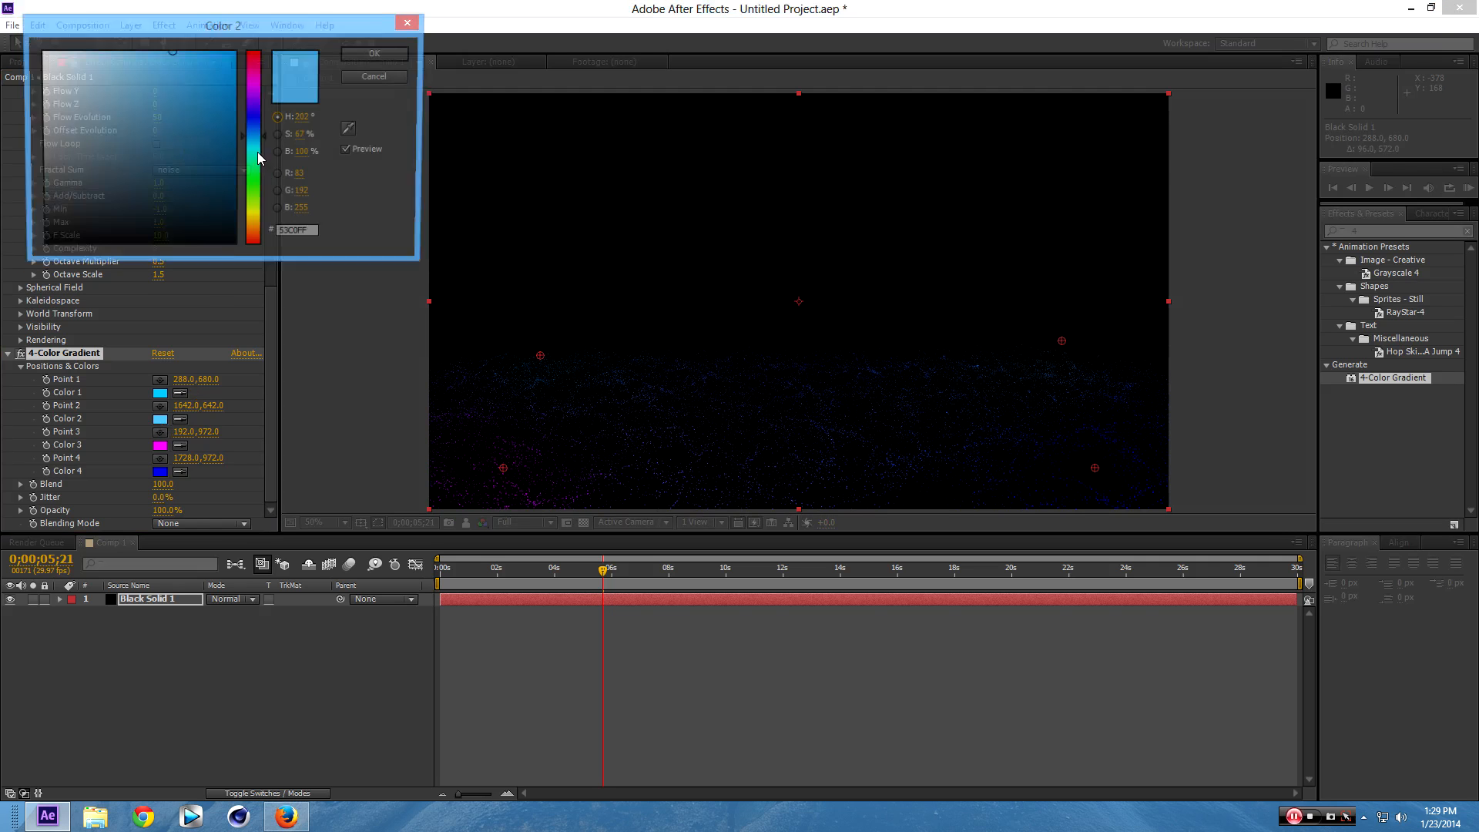
pyautogui.moveTo(212, 123); pyautogui.dragTo(254, 61)
pyautogui.click(361, 57)
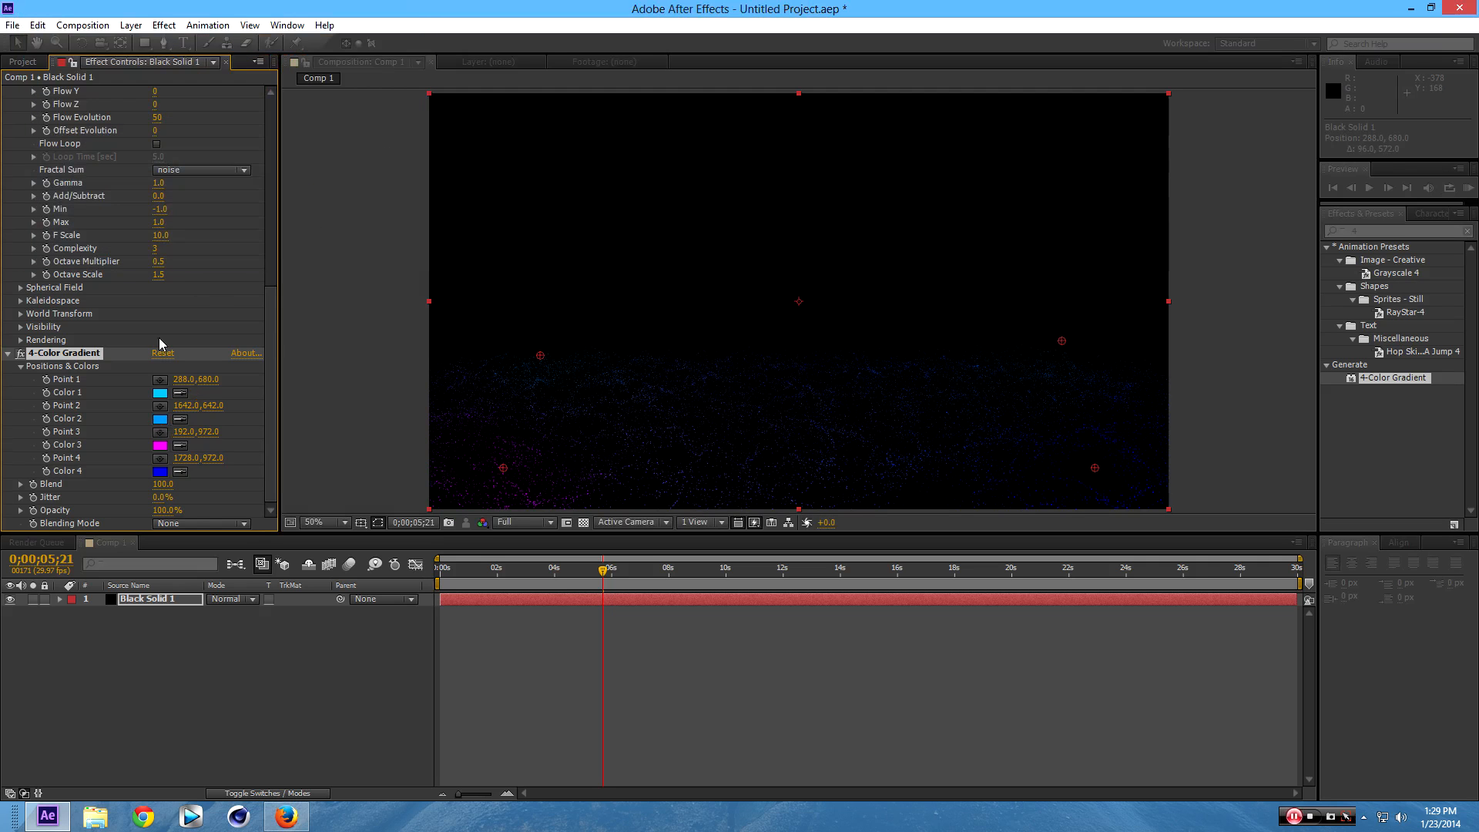
# Set the gradient's Color 3 to pale aqua AAFFF0 and Color 4 to lavender B9B9FF, previewing the result at 0;00;06;29.
pyautogui.click(160, 446)
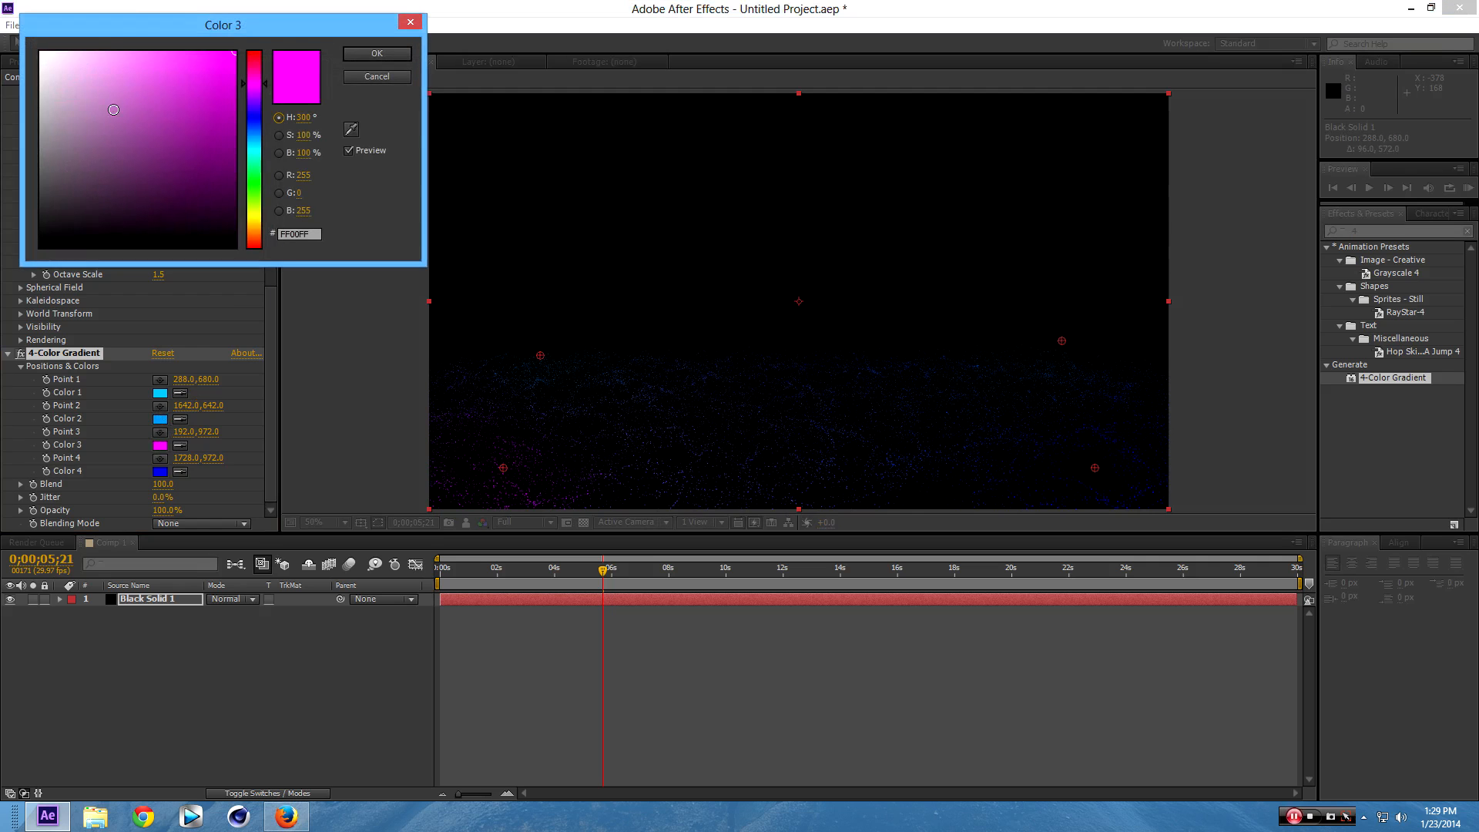
pyautogui.moveTo(113, 109); pyautogui.dragTo(105, 52)
pyautogui.click(263, 156)
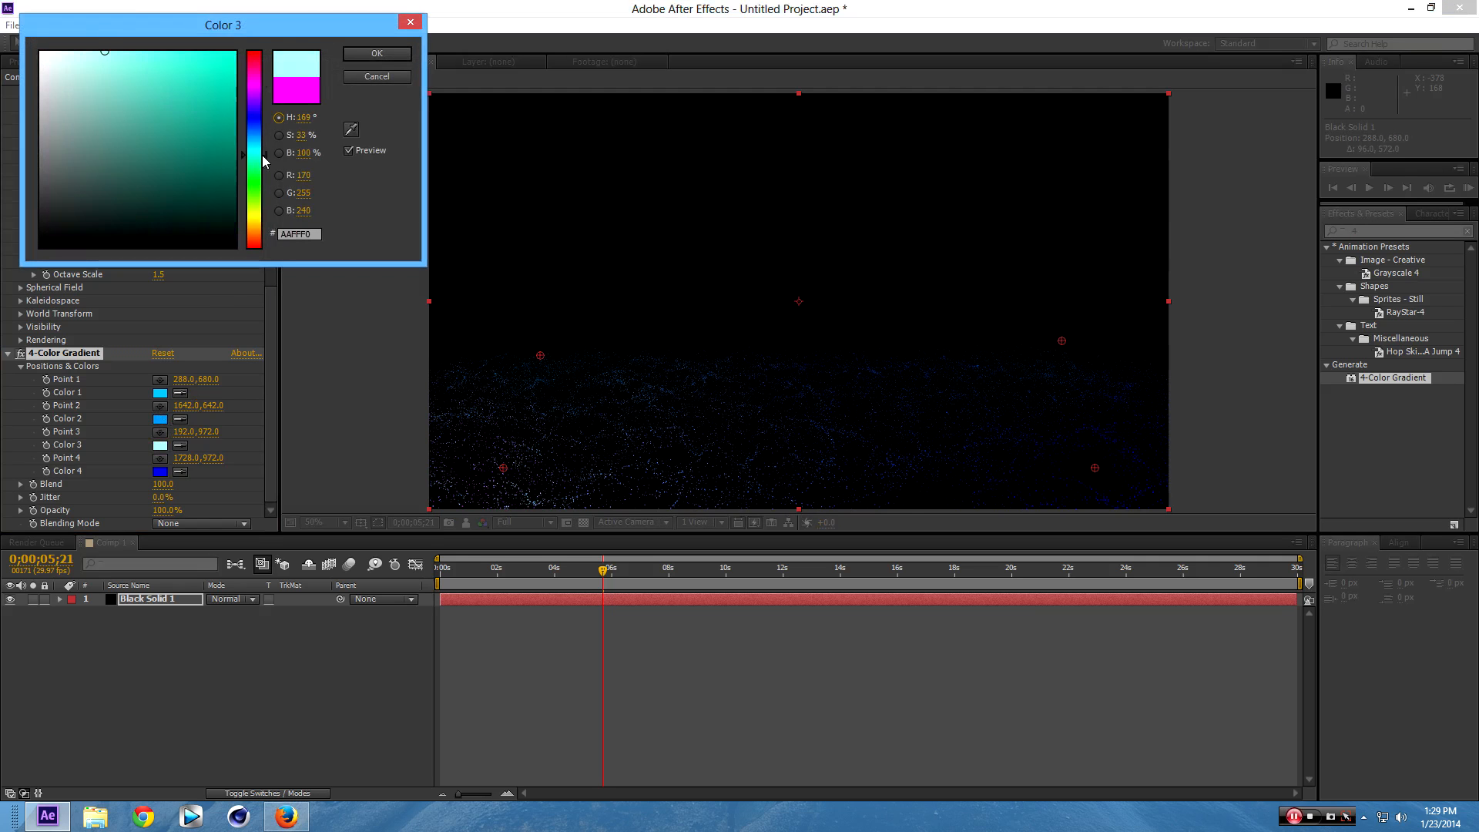
pyautogui.click(377, 53)
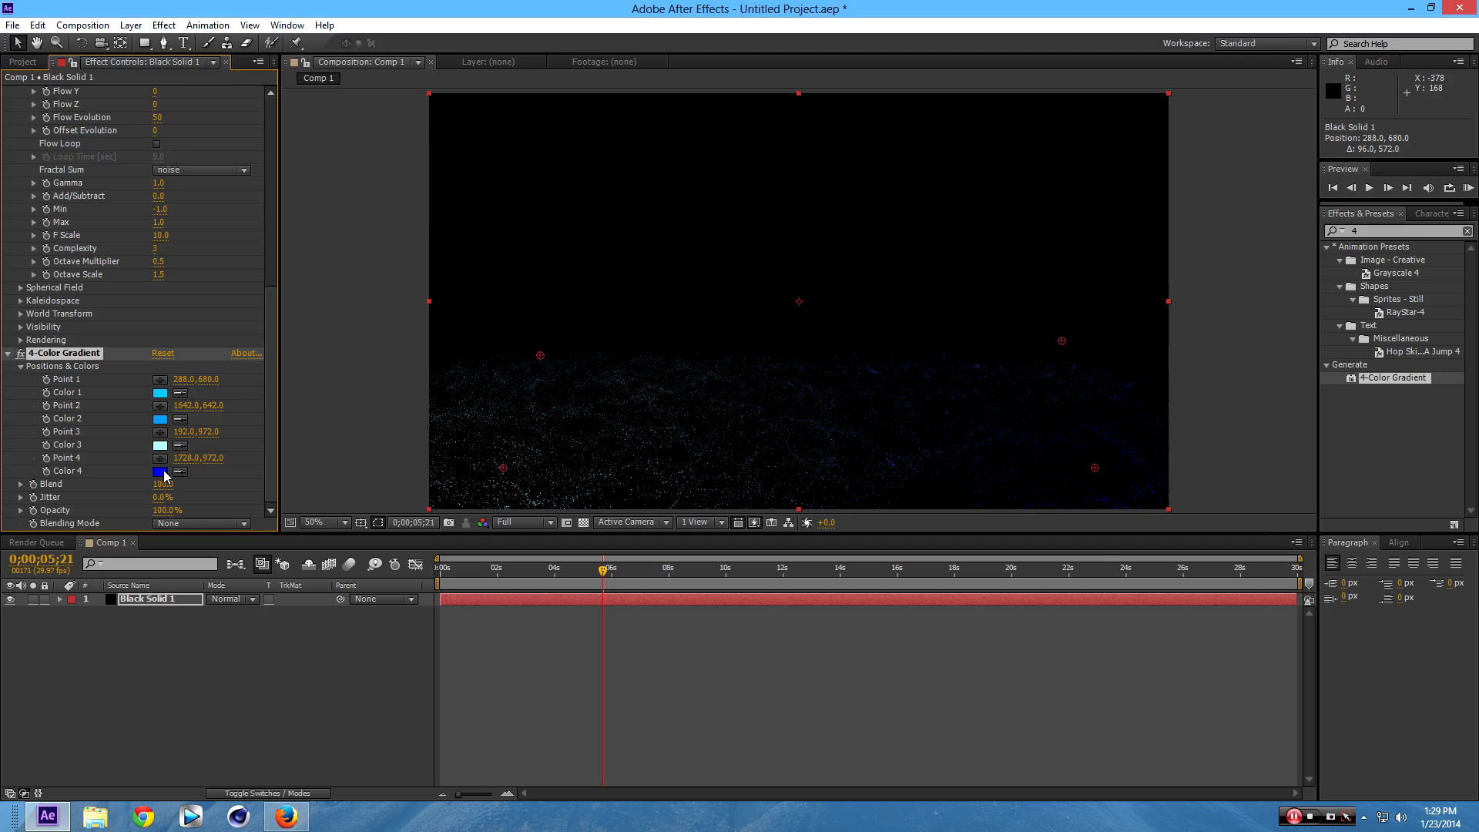
pyautogui.click(160, 471)
pyautogui.click(116, 84)
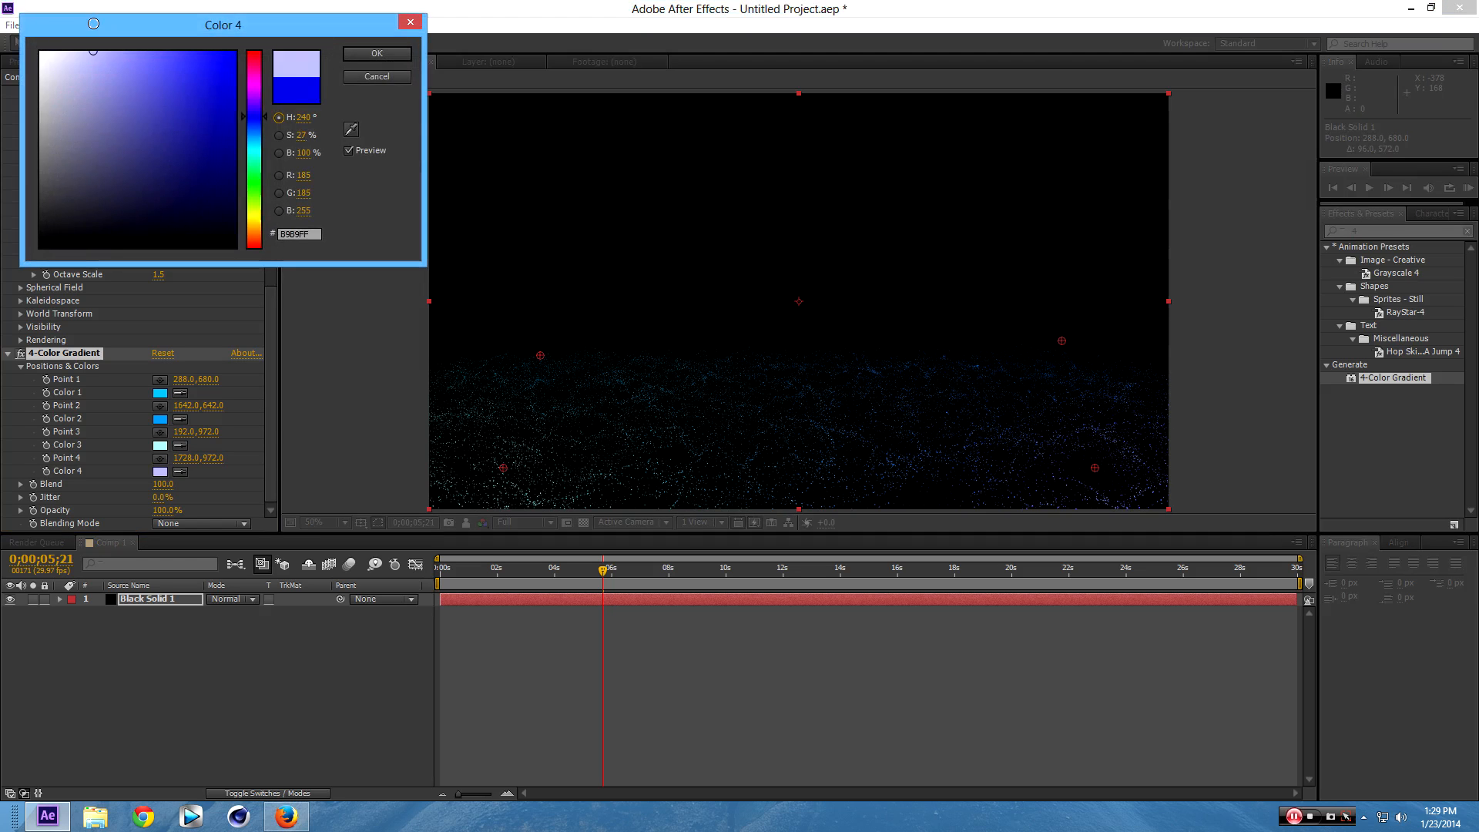
pyautogui.click(377, 54)
pyautogui.moveTo(603, 581); pyautogui.dragTo(641, 581)
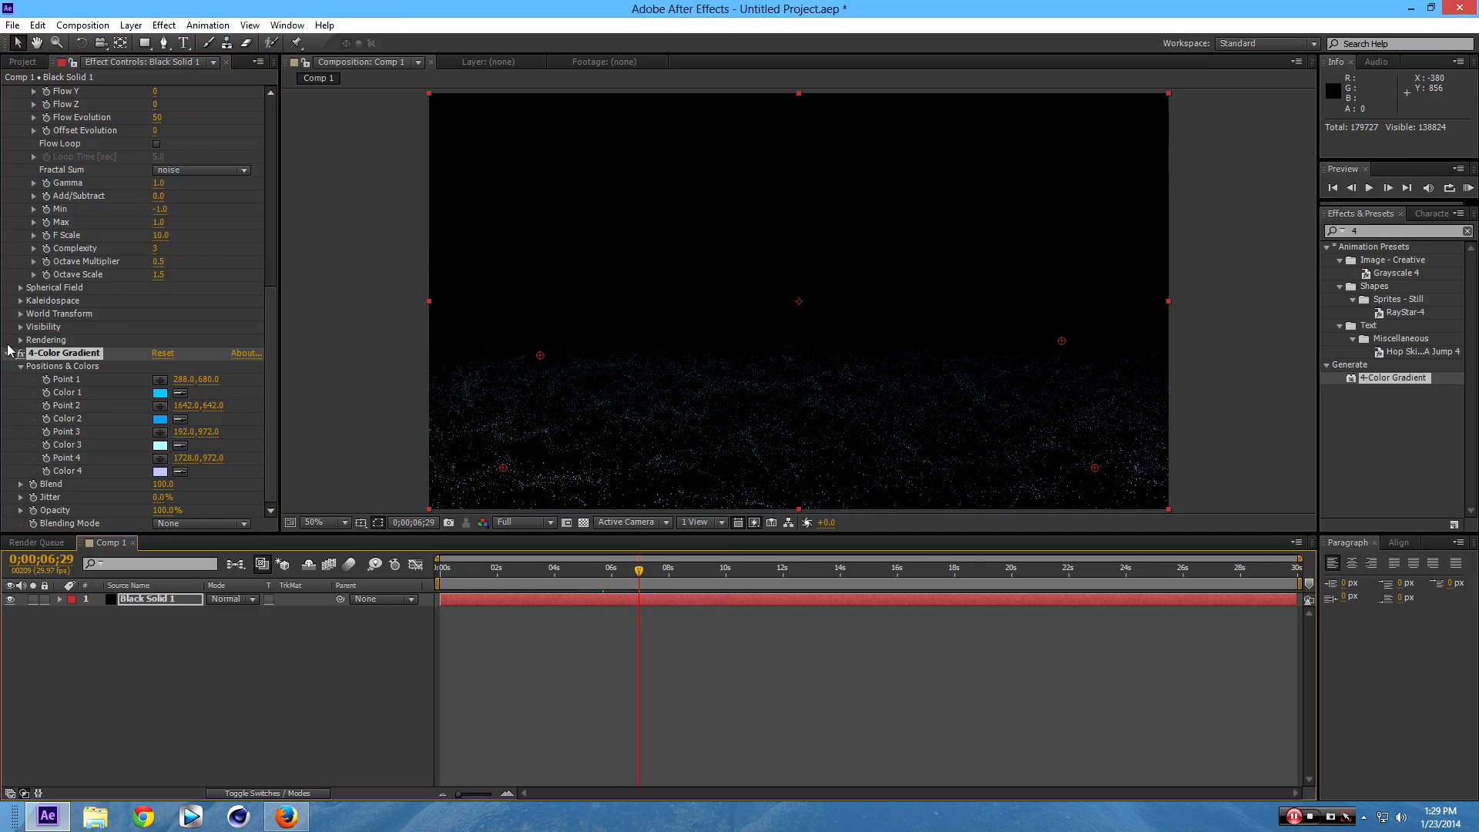
# Change the Form particle type to Glow Sphere (No DOF) and preview the motion up to 0;00;08;03.
pyautogui.click(9, 353)
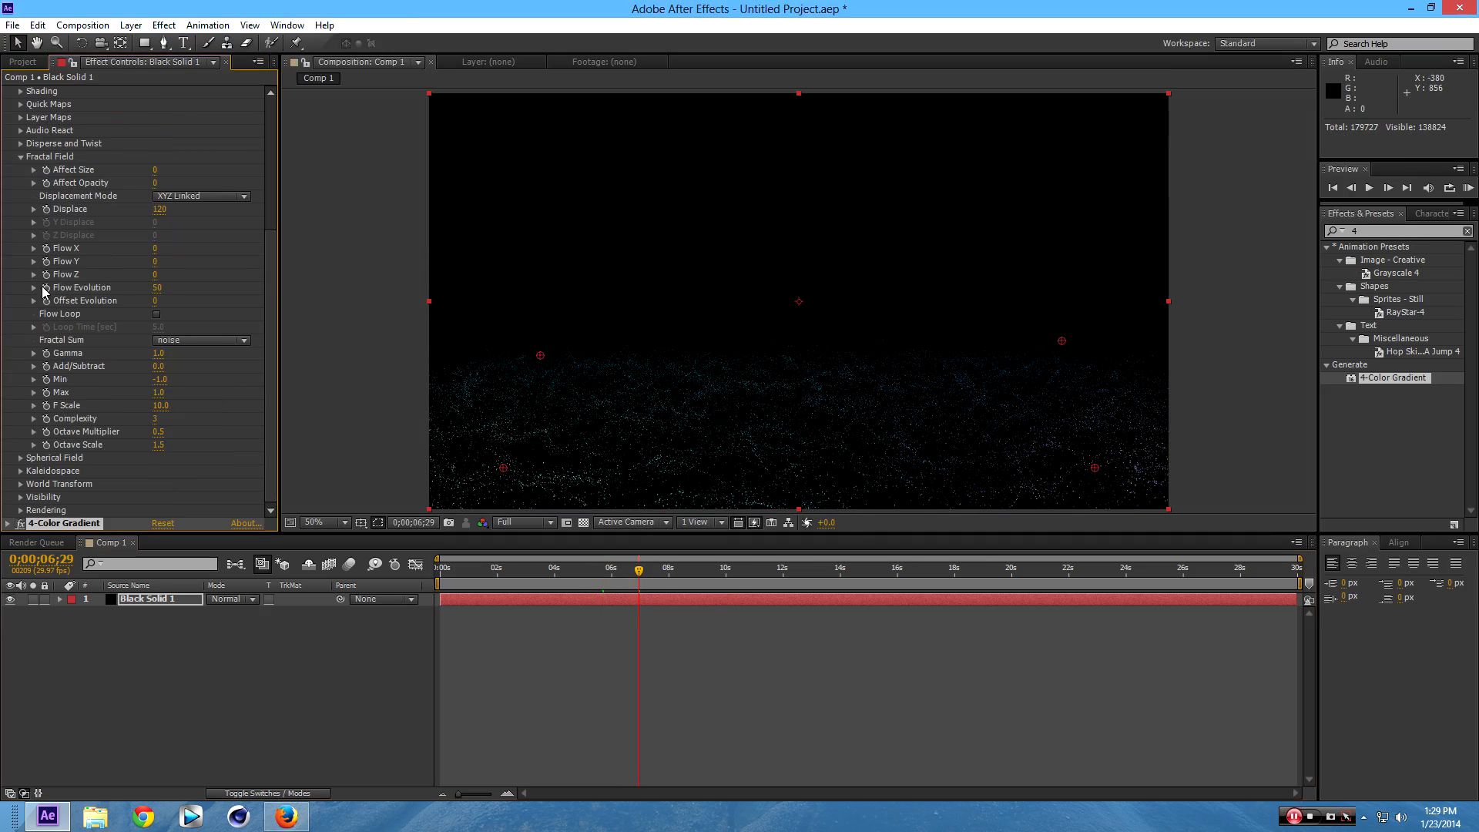
pyautogui.click(21, 157)
pyautogui.click(201, 143)
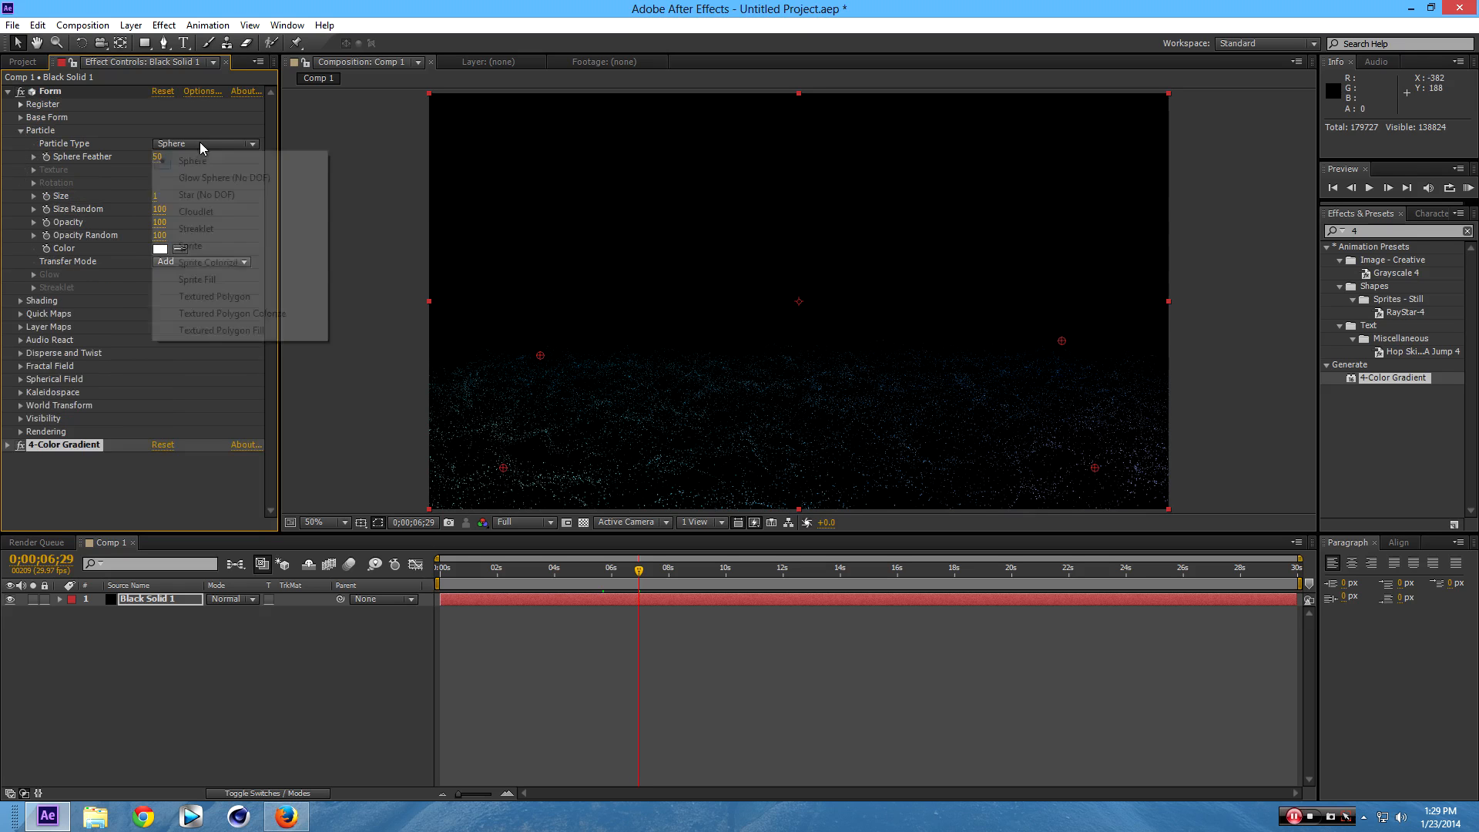
pyautogui.click(214, 178)
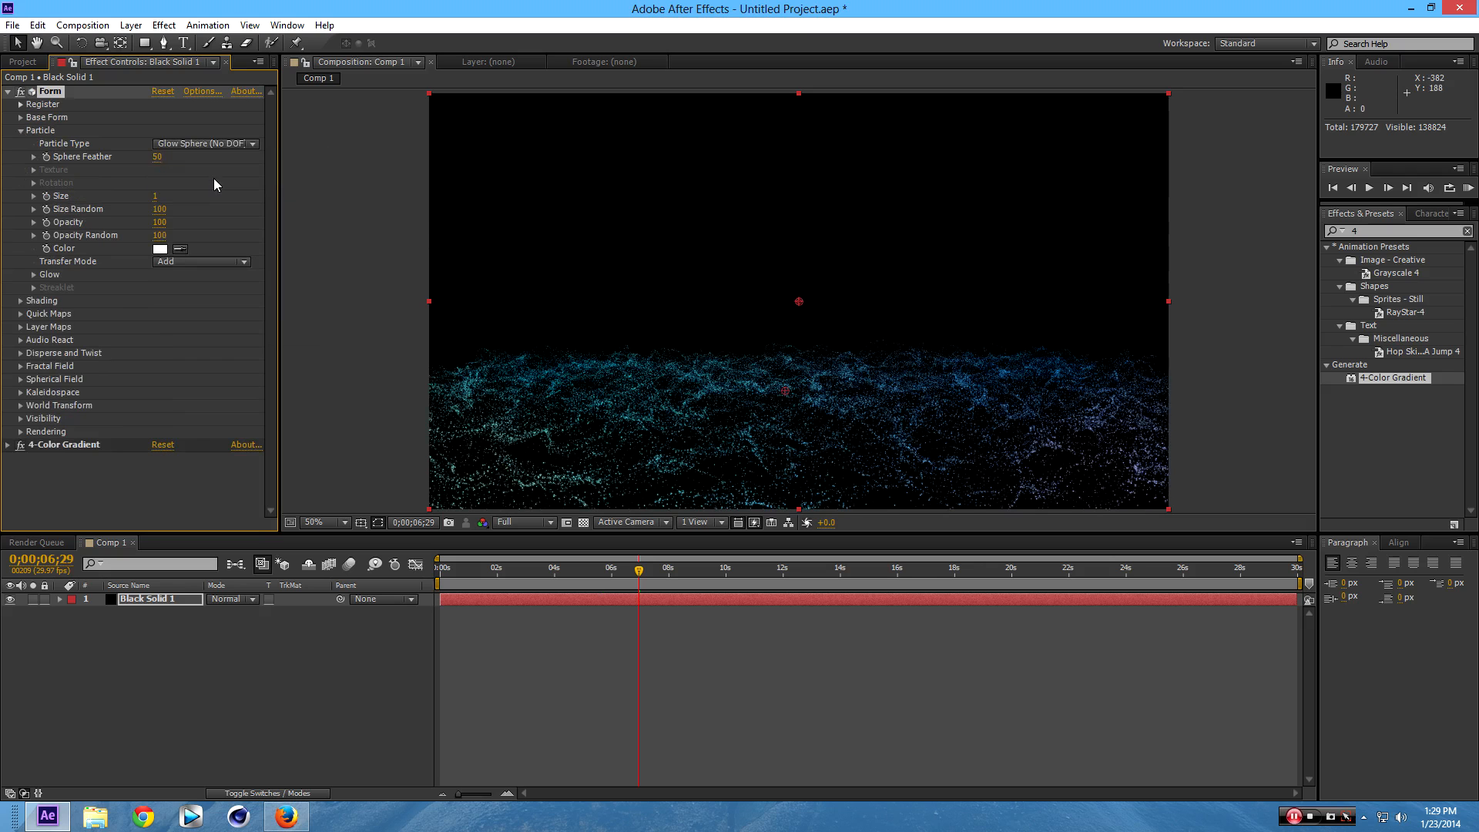
pyautogui.moveTo(643, 569); pyautogui.dragTo(676, 578)
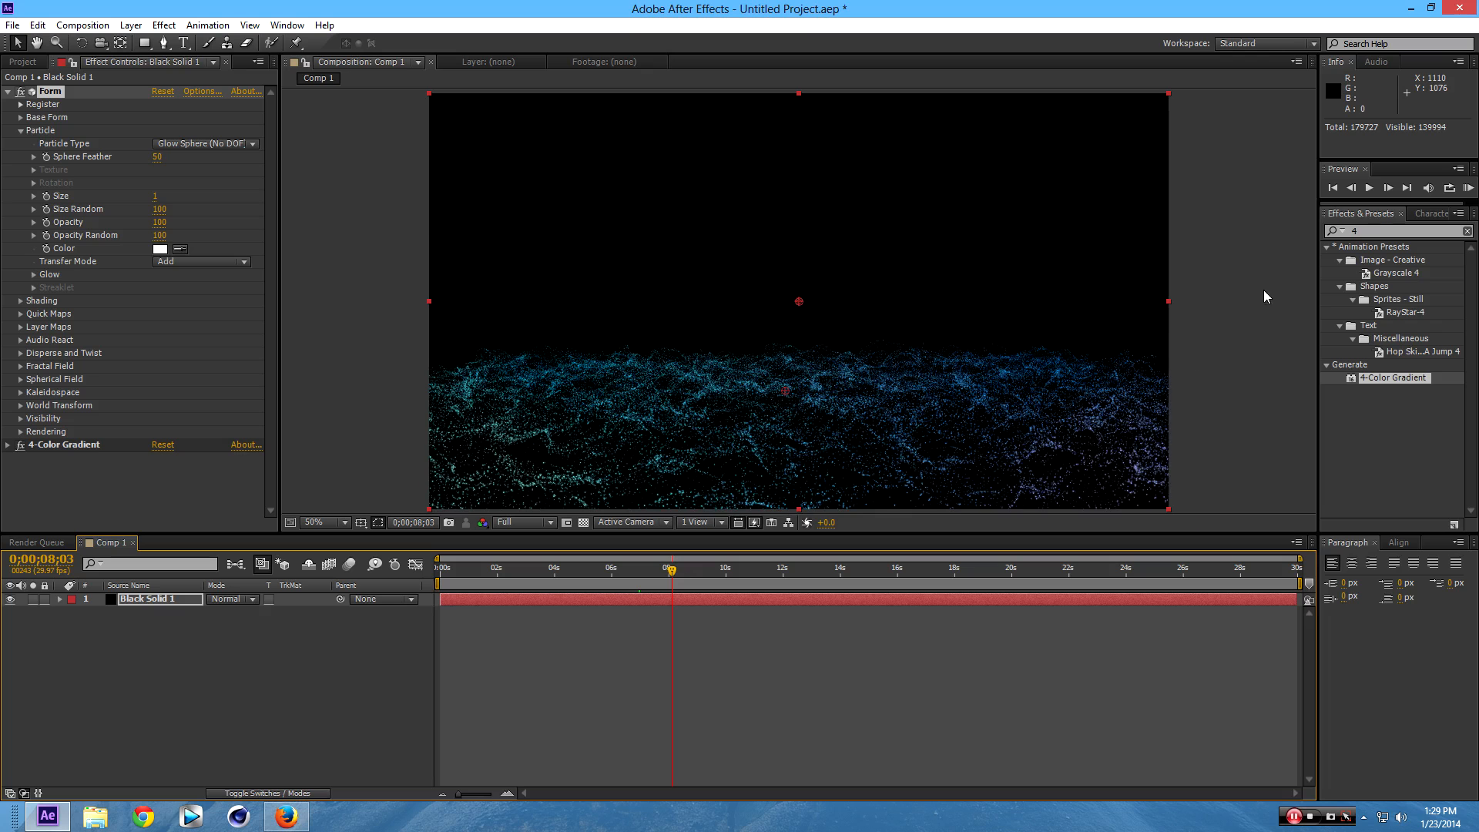
# Apply a Glow effect with a Glow Threshold of 88.6% to the particle layer and preview the motion up to 0;00;09;03.
pyautogui.click(1371, 231)
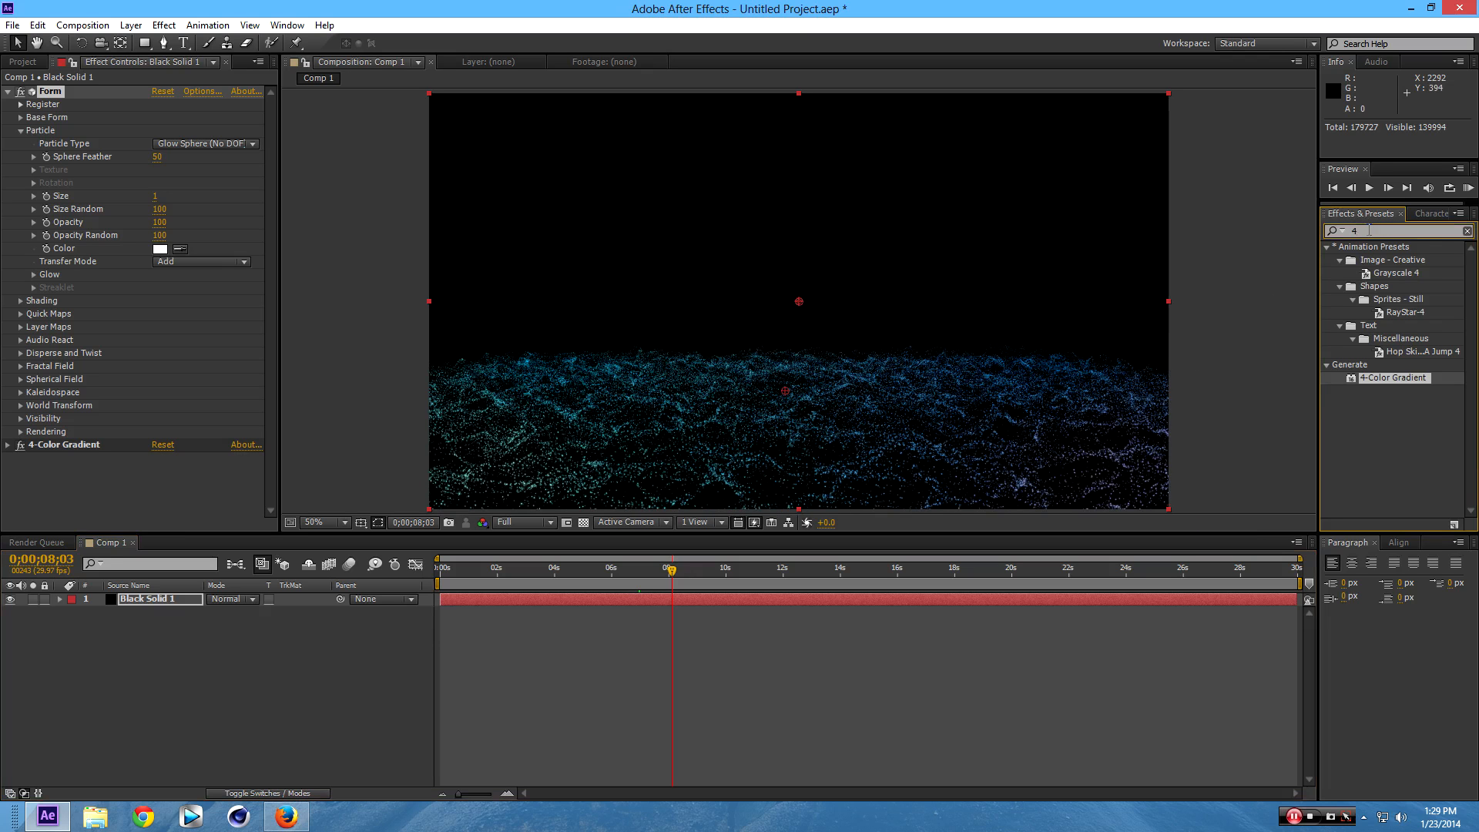
pyautogui.press('BackSpace')
pyautogui.write('glow')
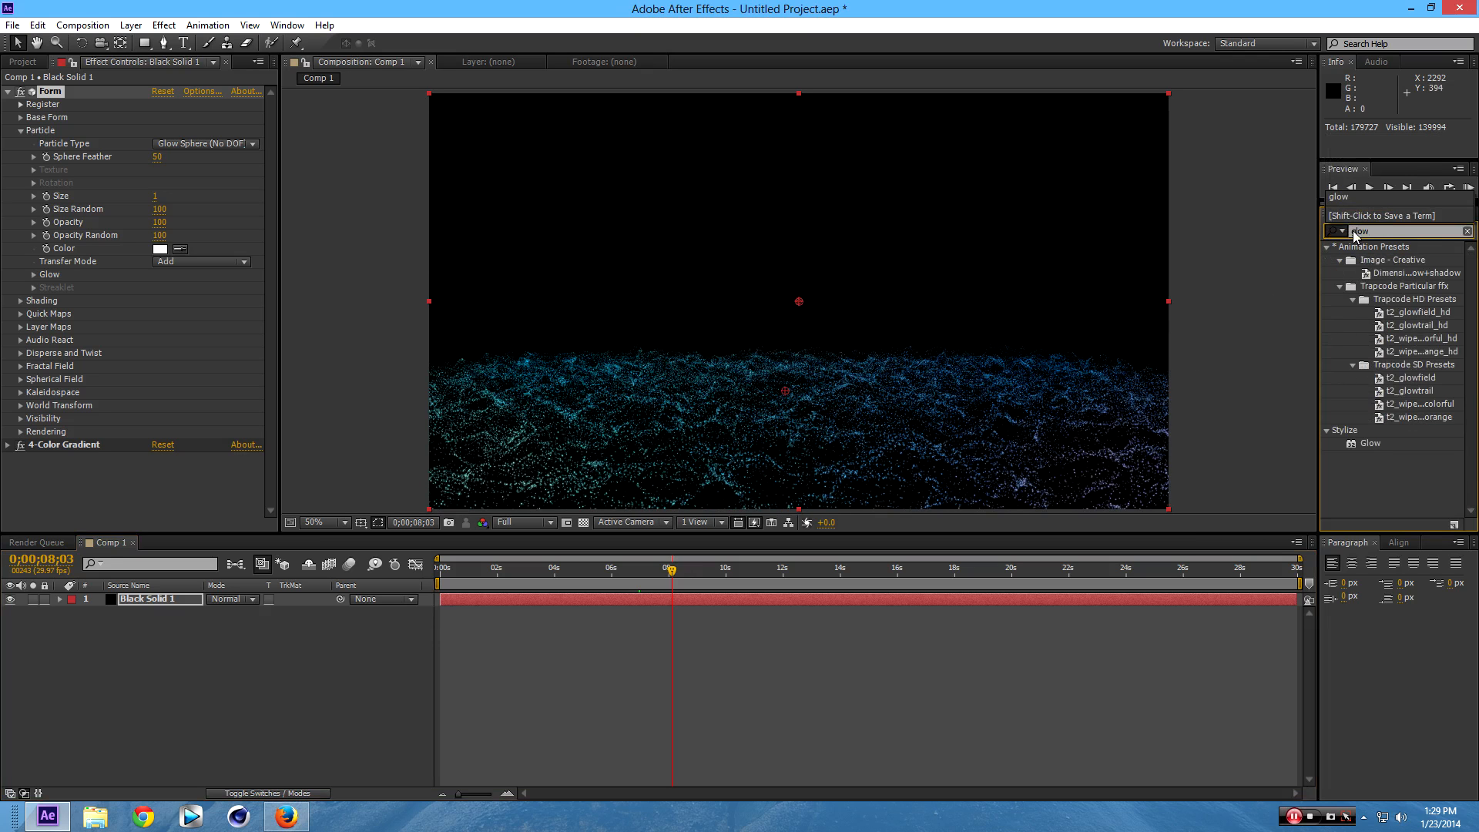
pyautogui.click(1365, 445)
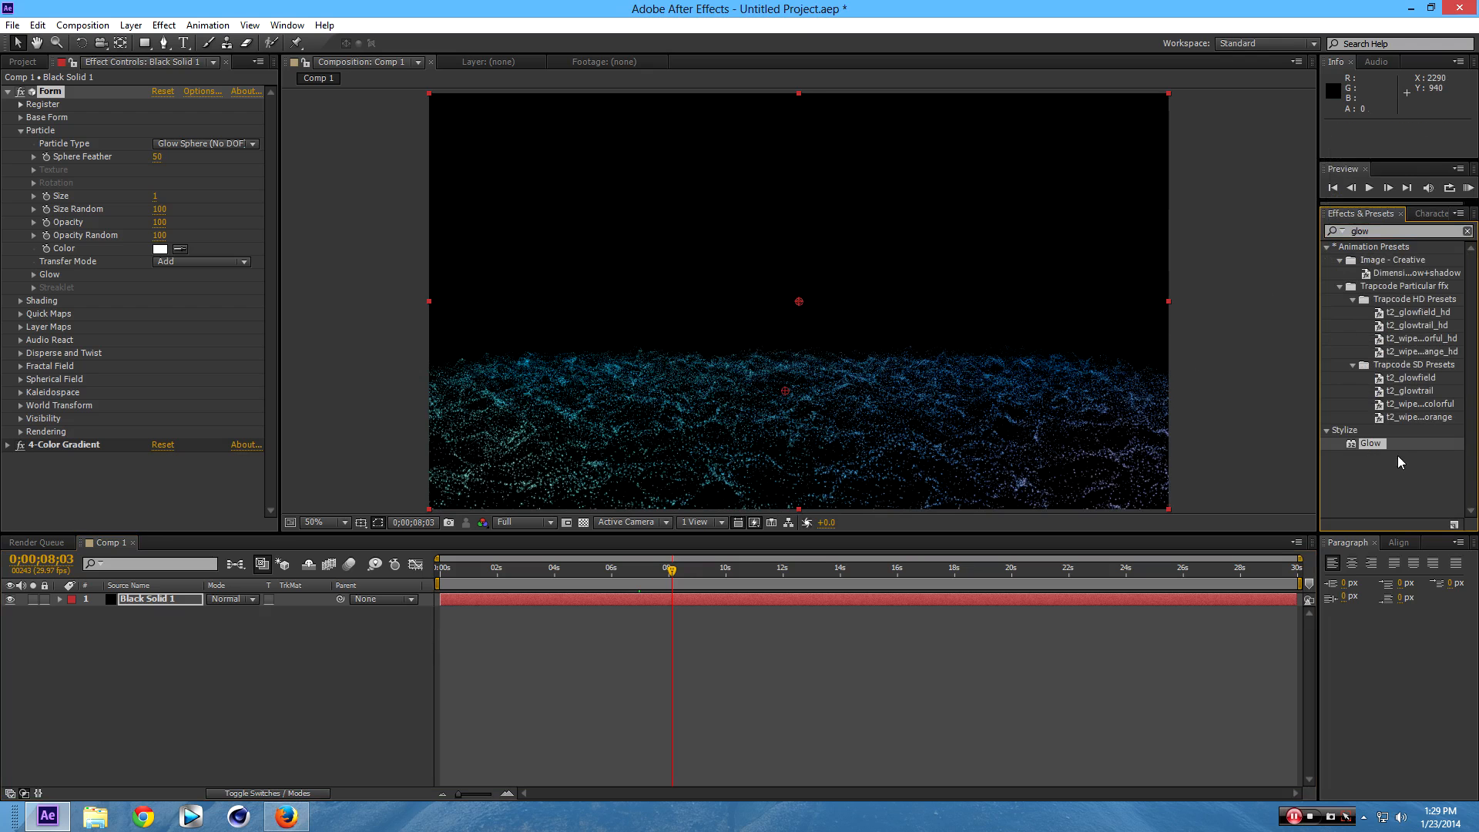
pyautogui.moveTo(1373, 447); pyautogui.dragTo(854, 408)
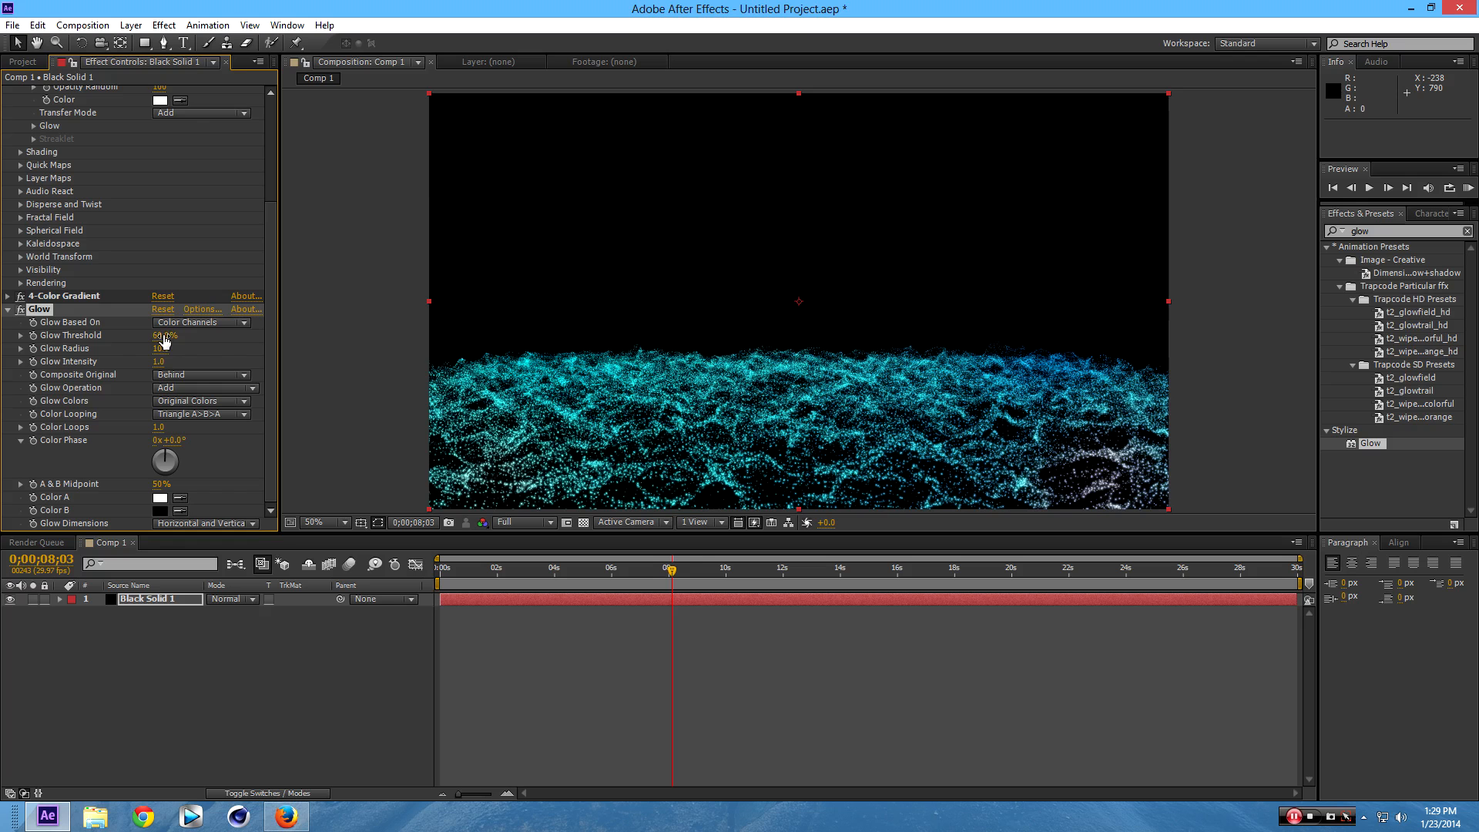
pyautogui.moveTo(164, 342); pyautogui.dragTo(196, 340)
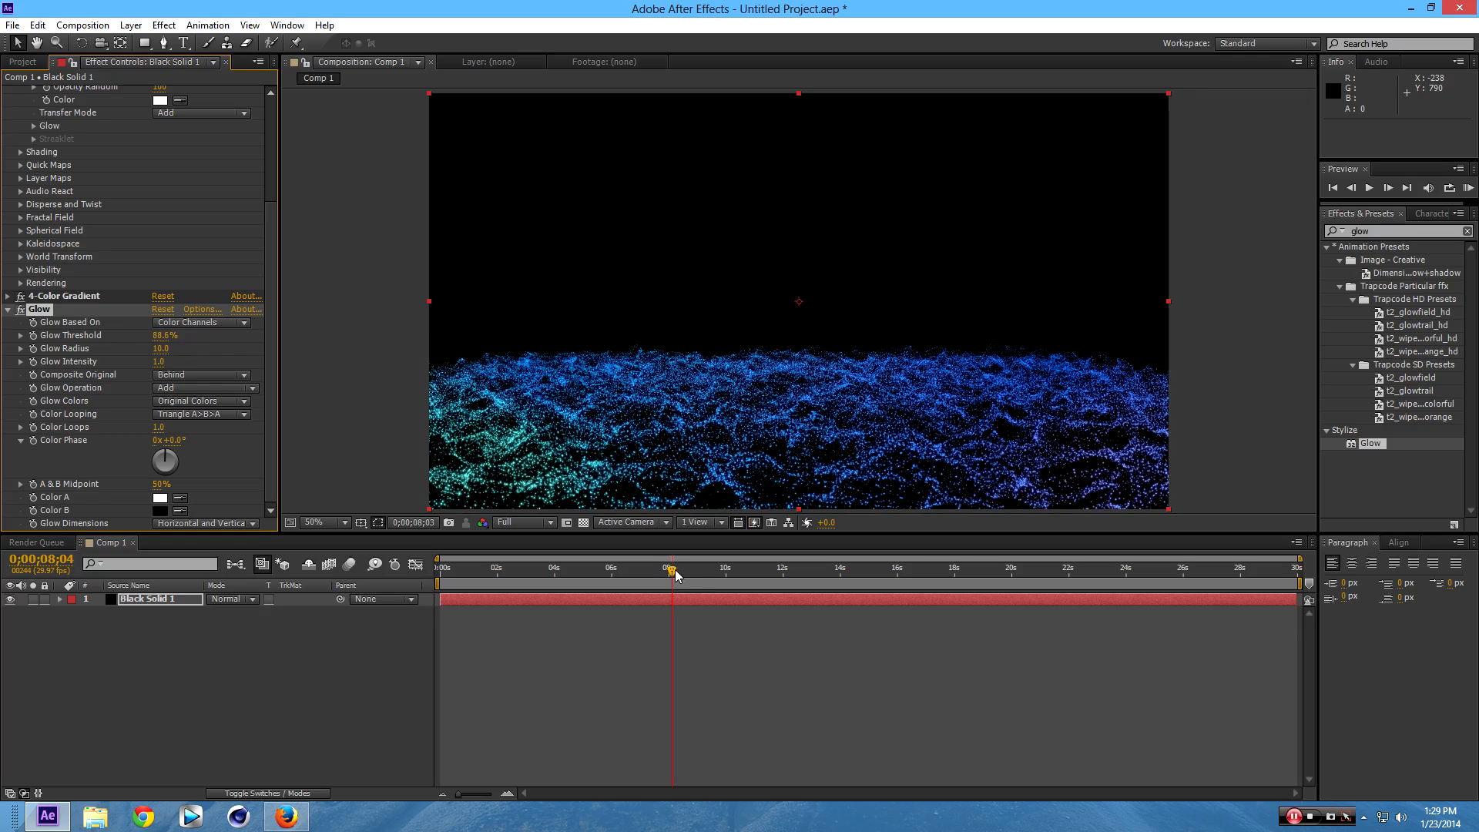
pyautogui.moveTo(675, 574); pyautogui.dragTo(700, 574)
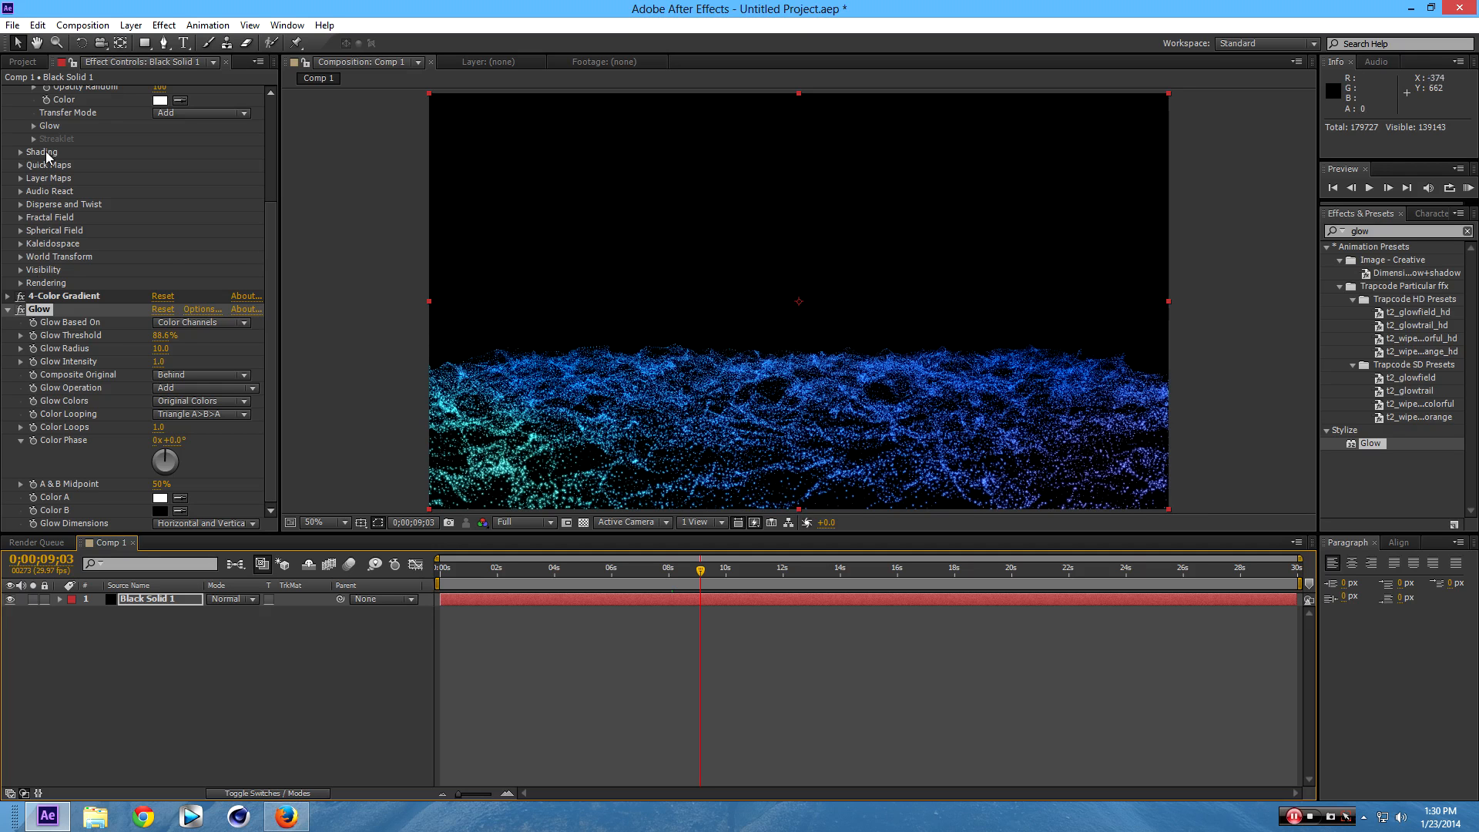
# Widen the Form's base Size X to 2760 and preview the particle floor at 0;00;09;23.
pyautogui.click(9, 310)
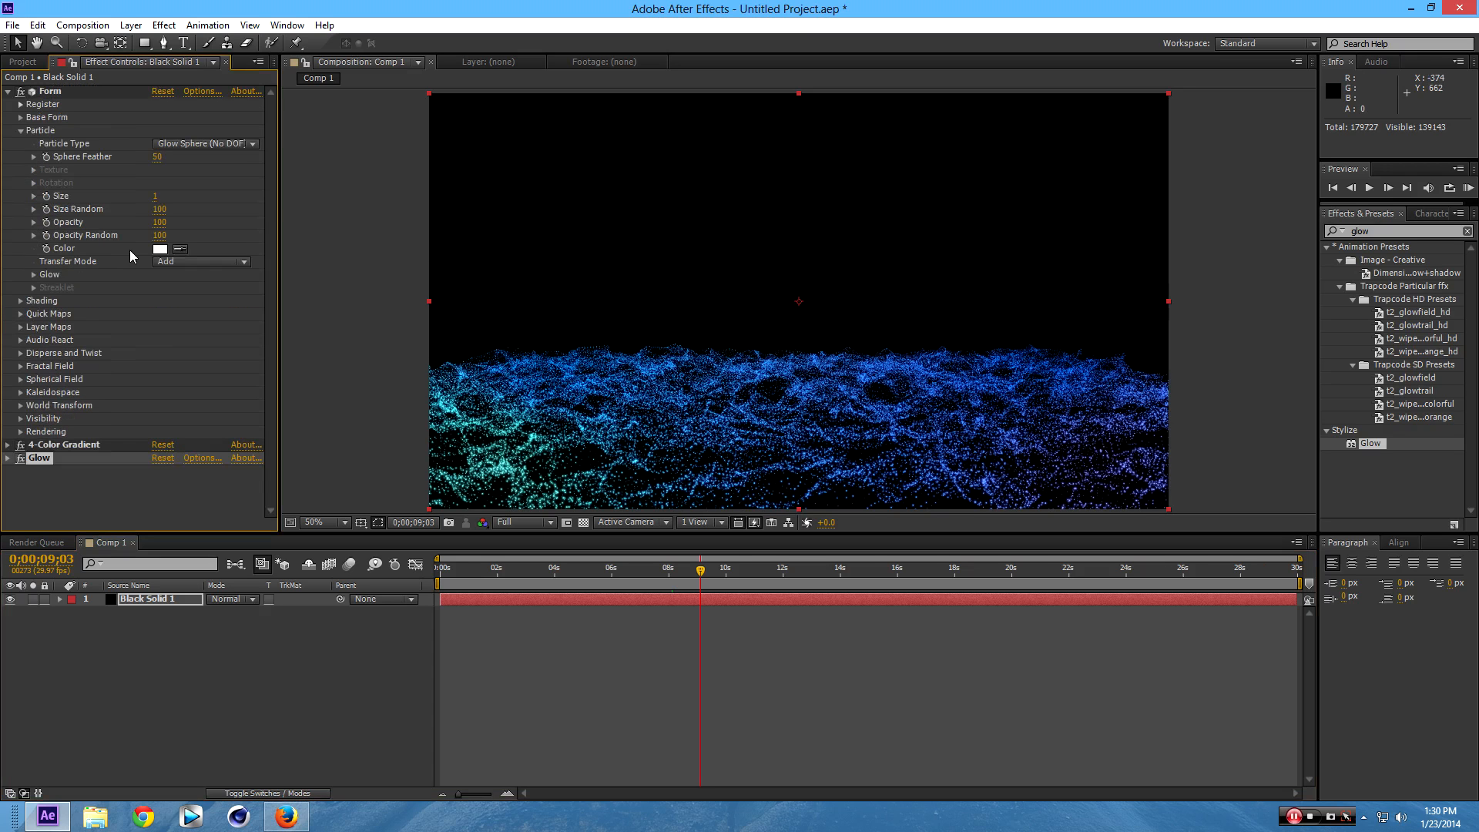
pyautogui.click(21, 118)
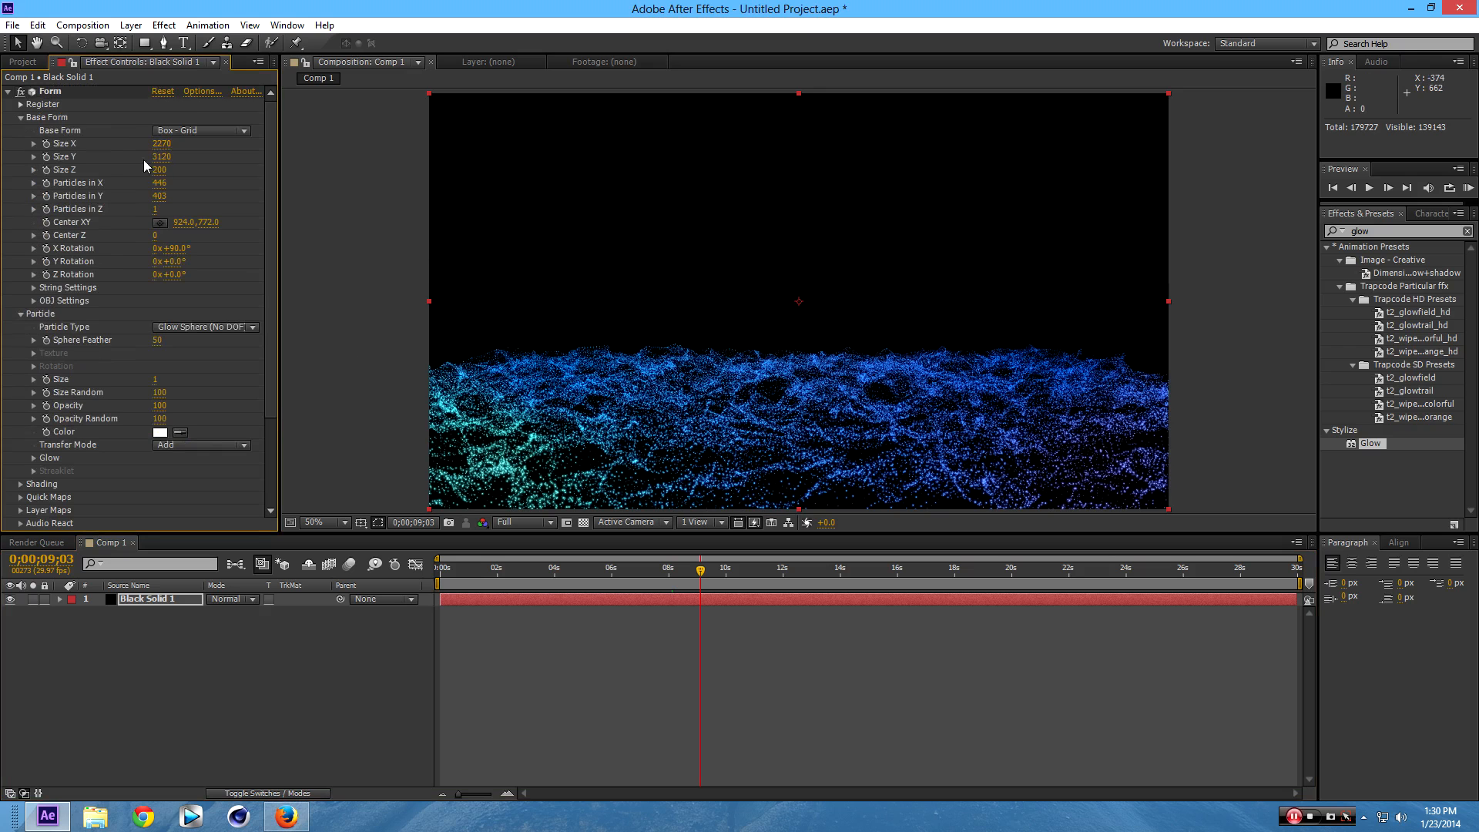
pyautogui.moveTo(162, 144); pyautogui.dragTo(204, 143)
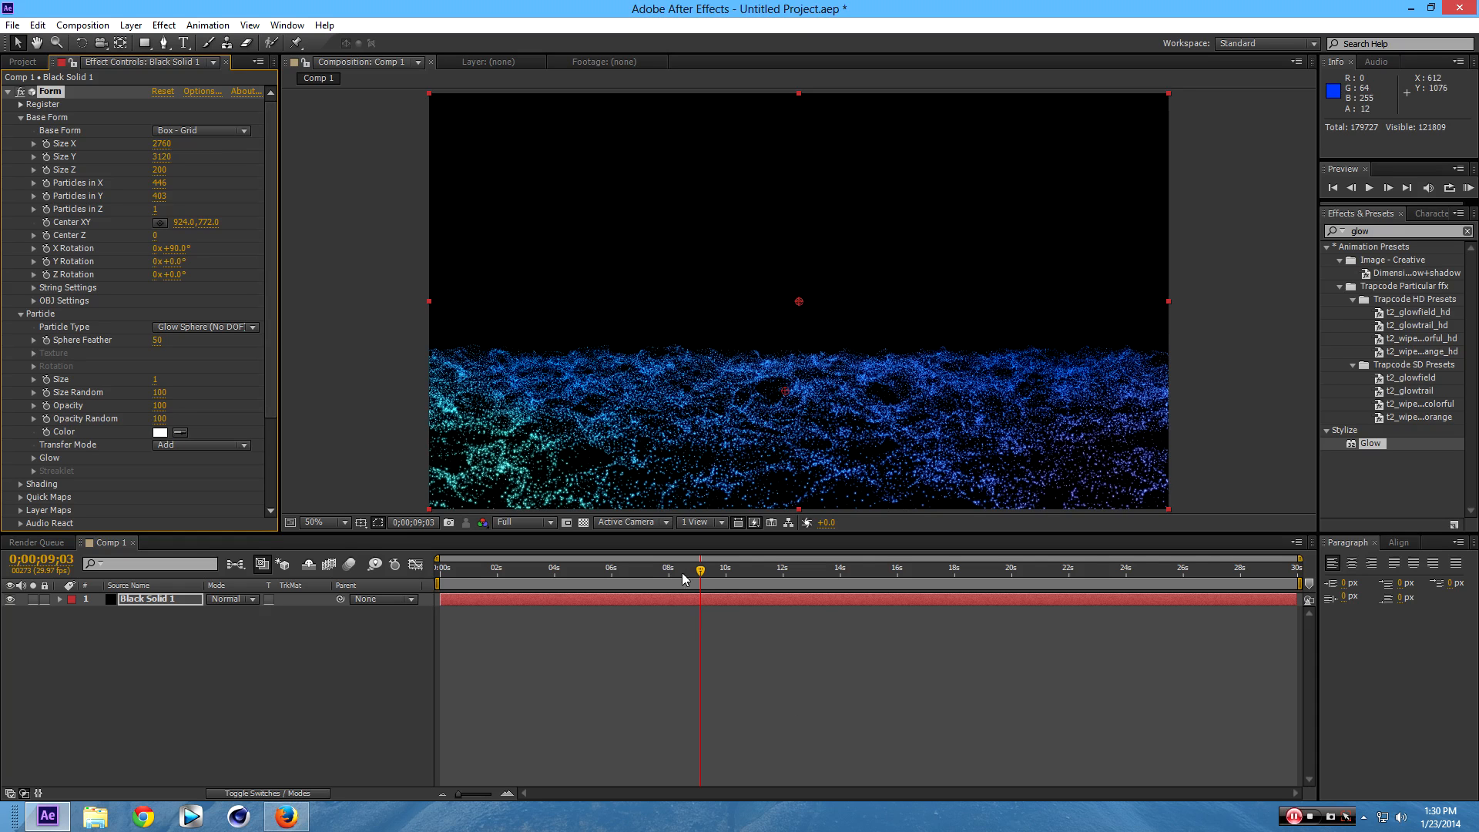
pyautogui.press('KP_0')
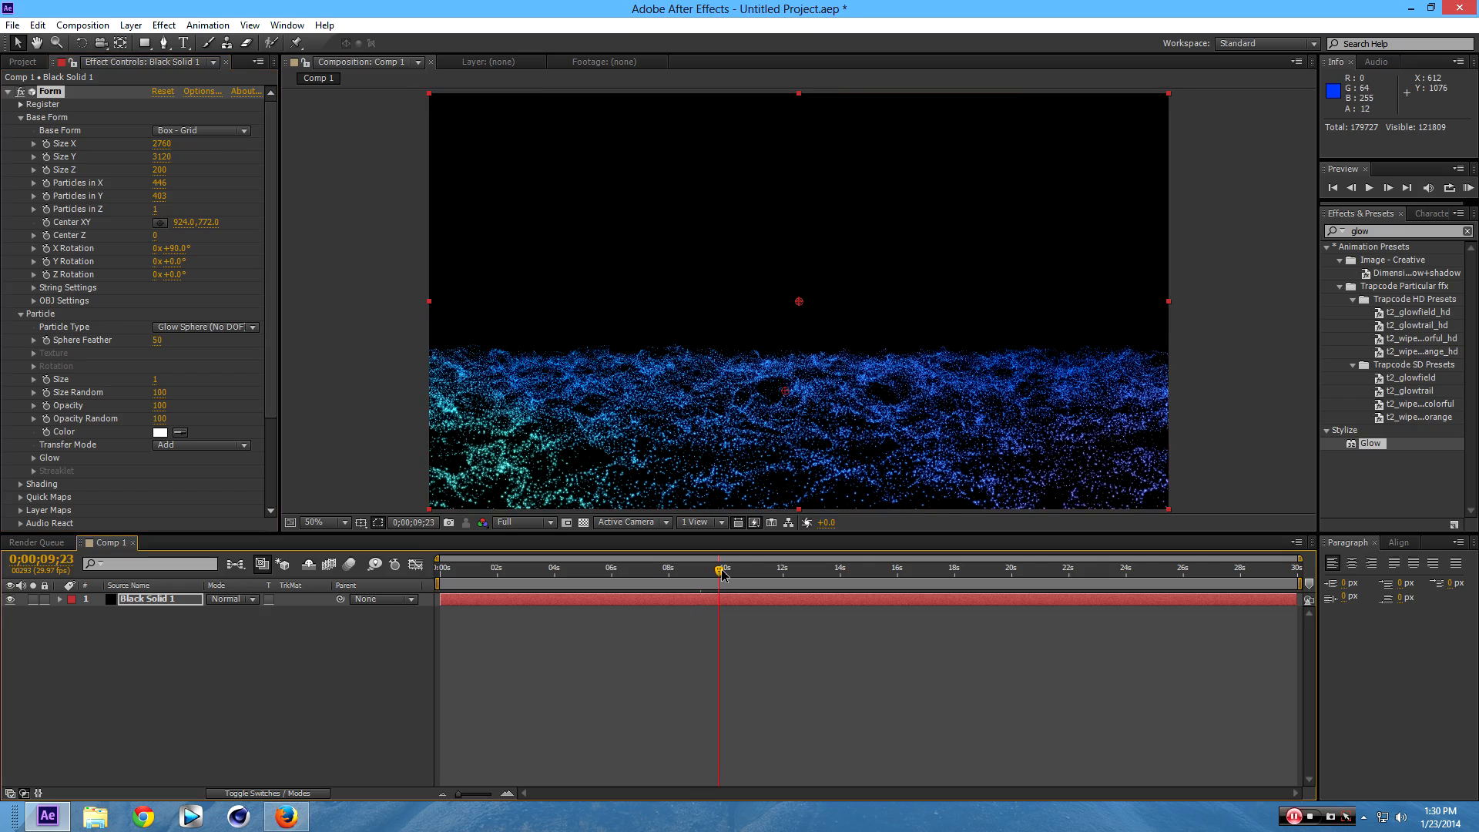
pyautogui.click(554, 524)
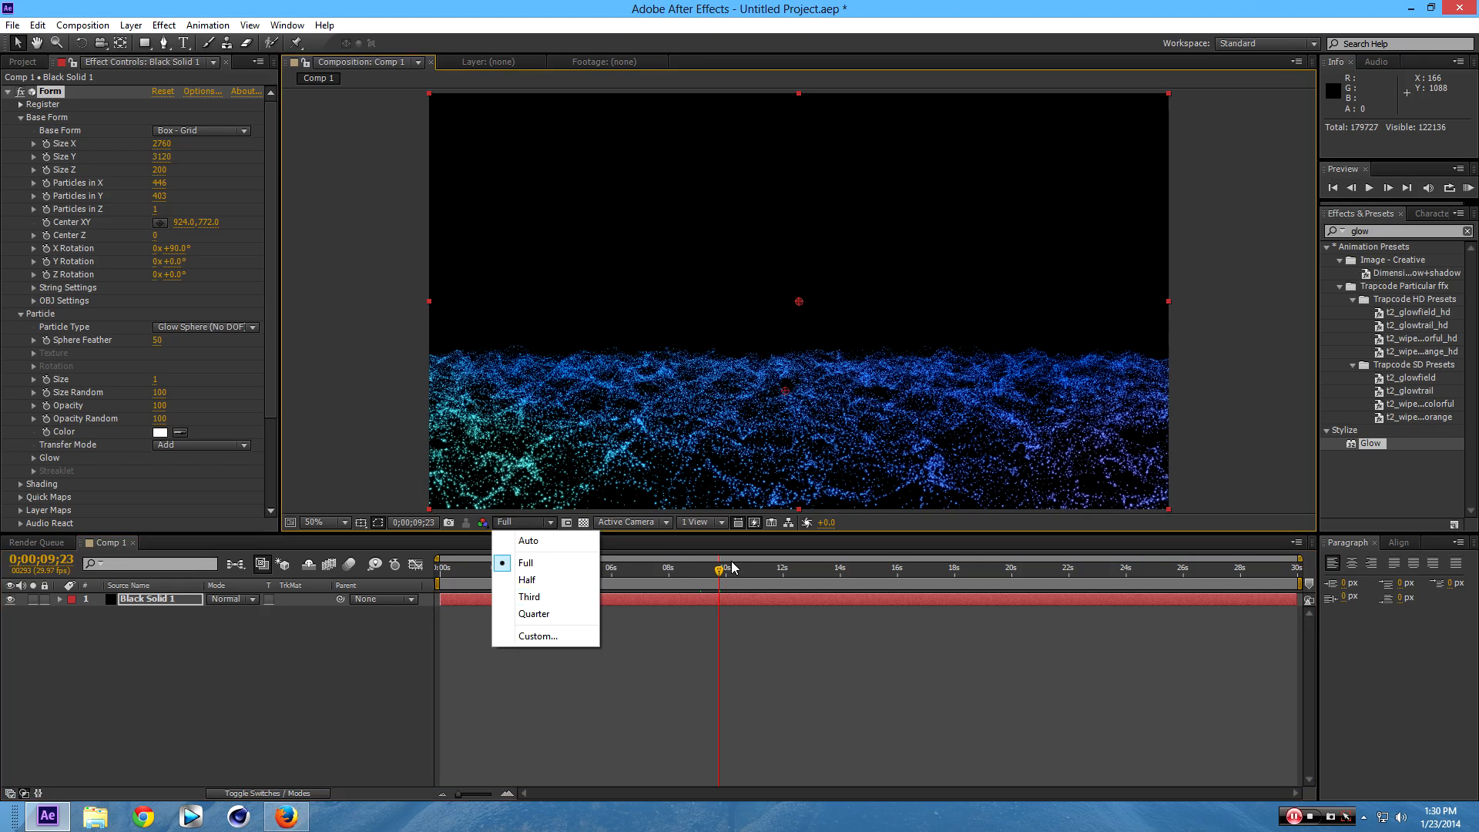
pyautogui.moveTo(719, 574); pyautogui.dragTo(685, 562)
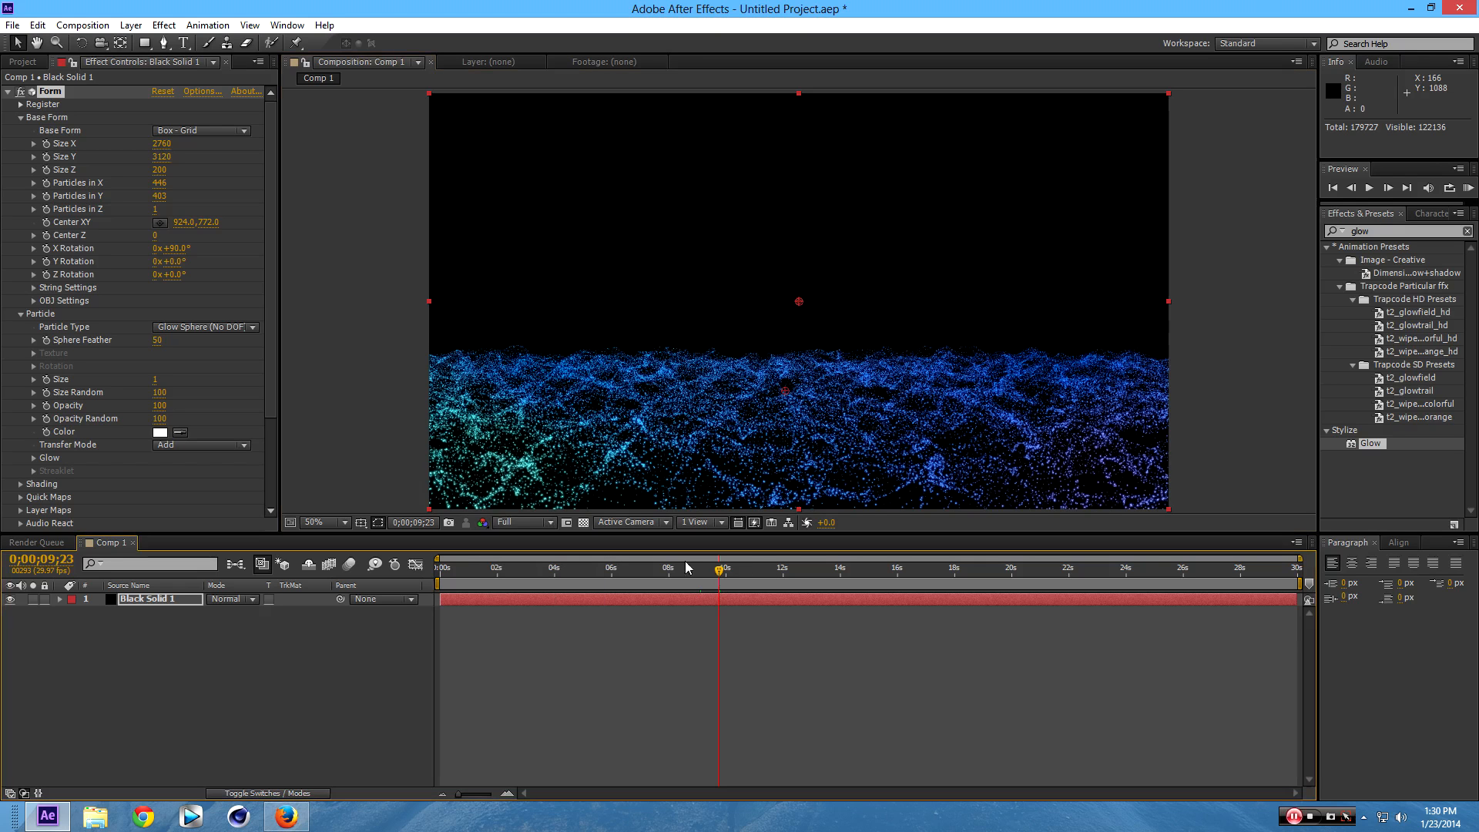
# Create a new black solid above the particle layer and apply the Video Copilot Optical Flares effect to it.
pyautogui.click(284, 681)
pyautogui.rightClick(132, 687)
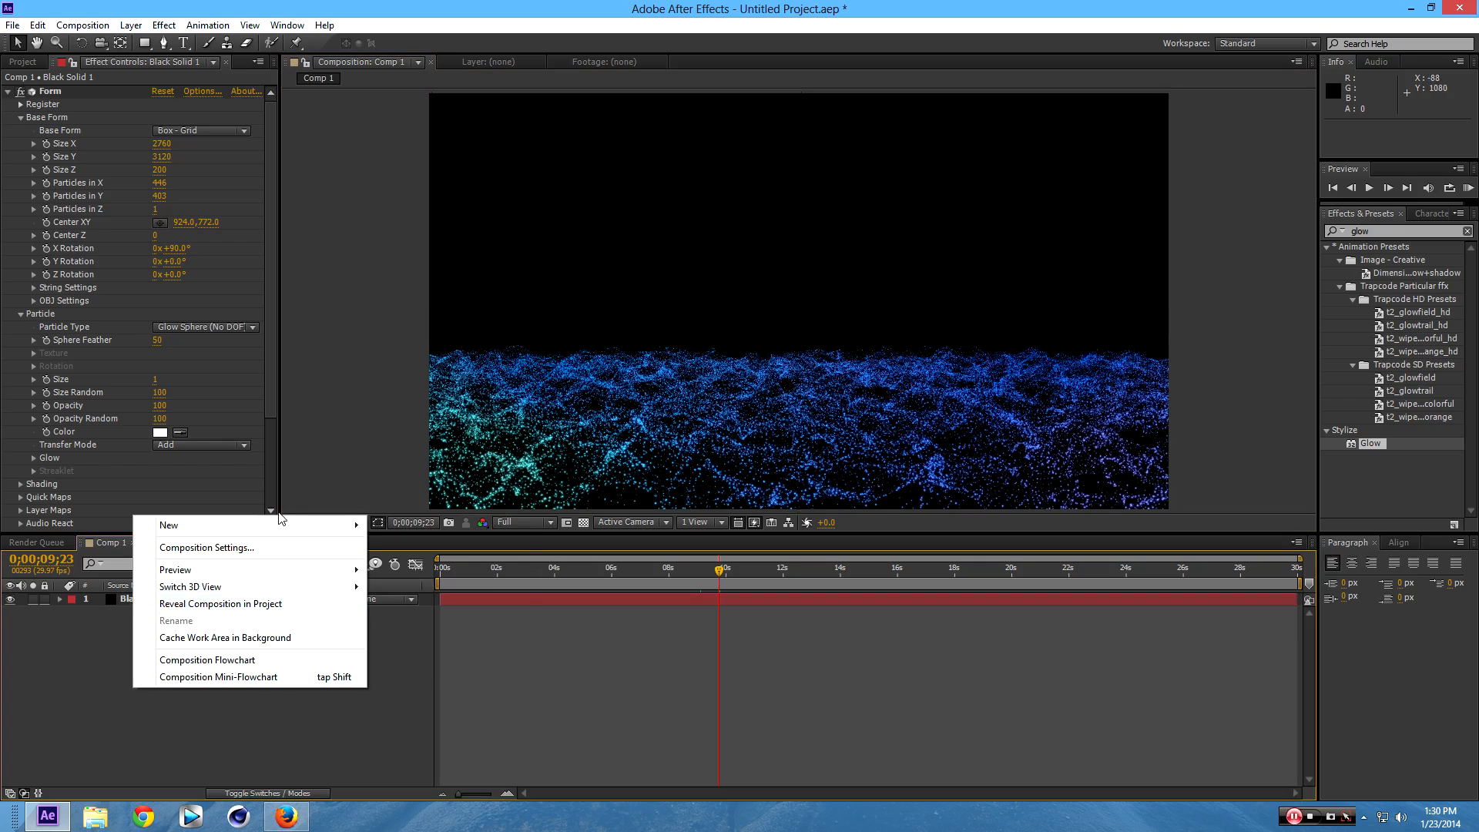
pyautogui.moveTo(284, 527)
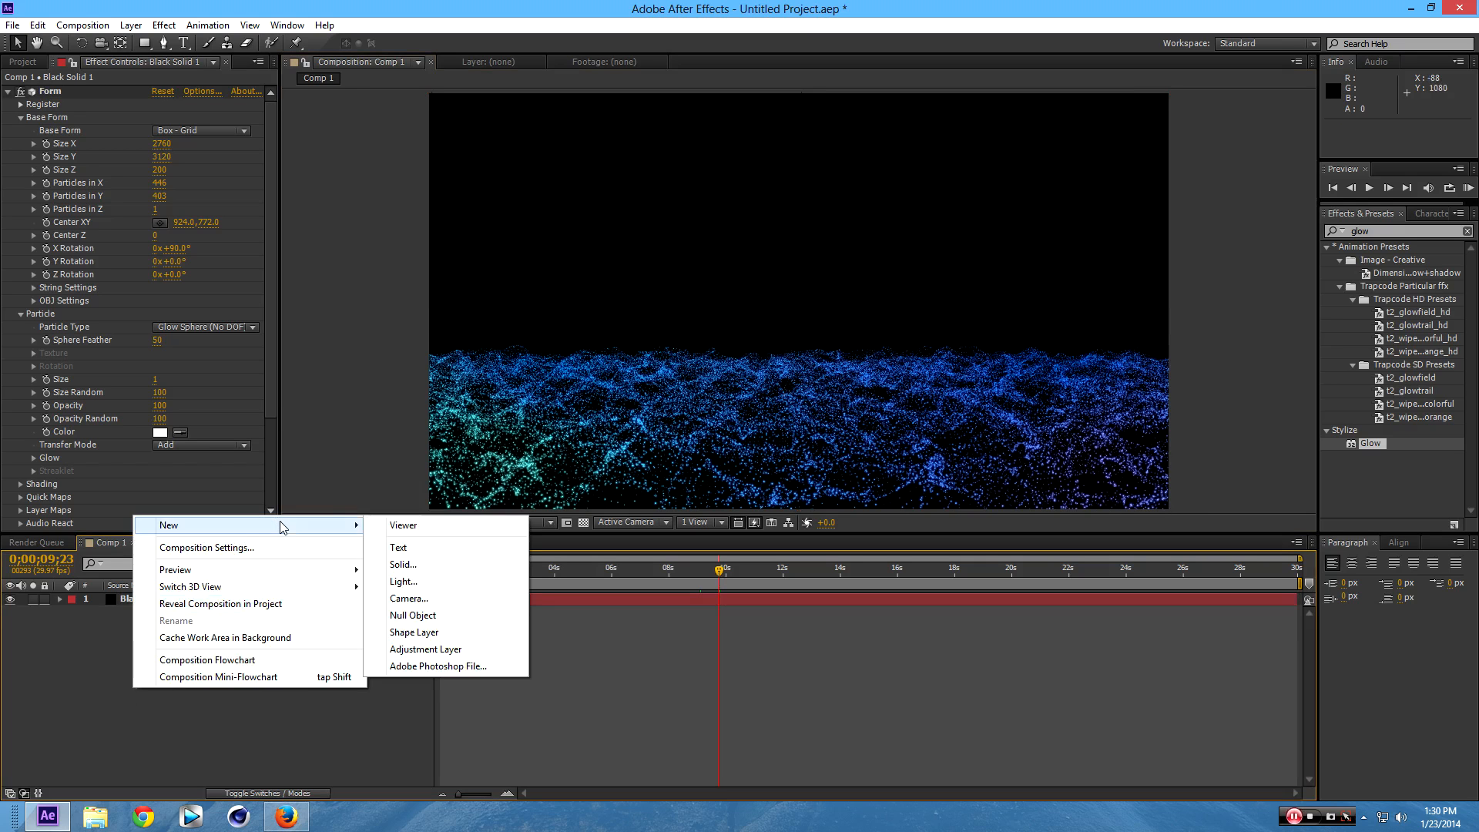
pyautogui.click(429, 568)
pyautogui.click(214, 308)
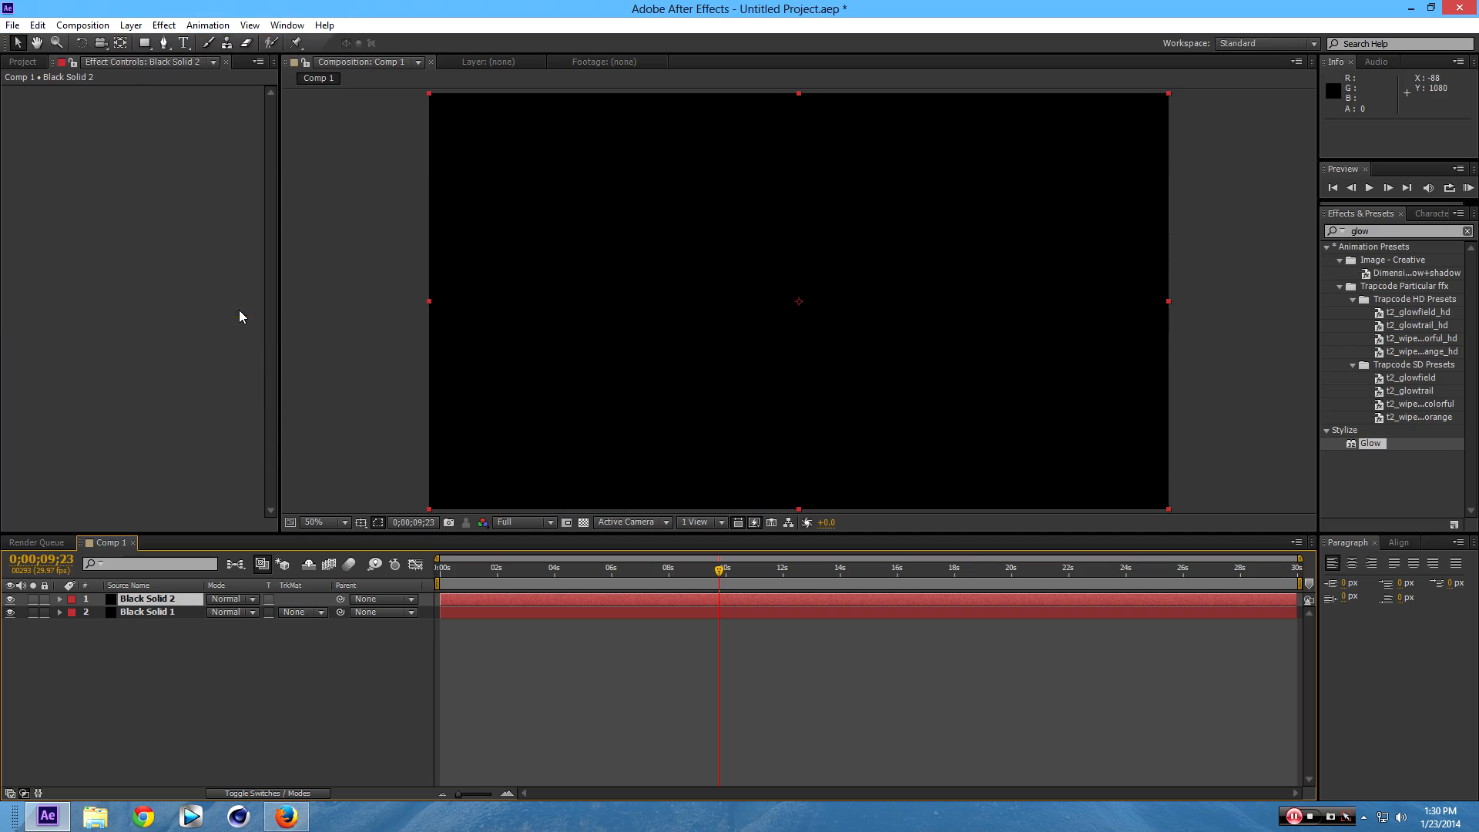
pyautogui.click(164, 24)
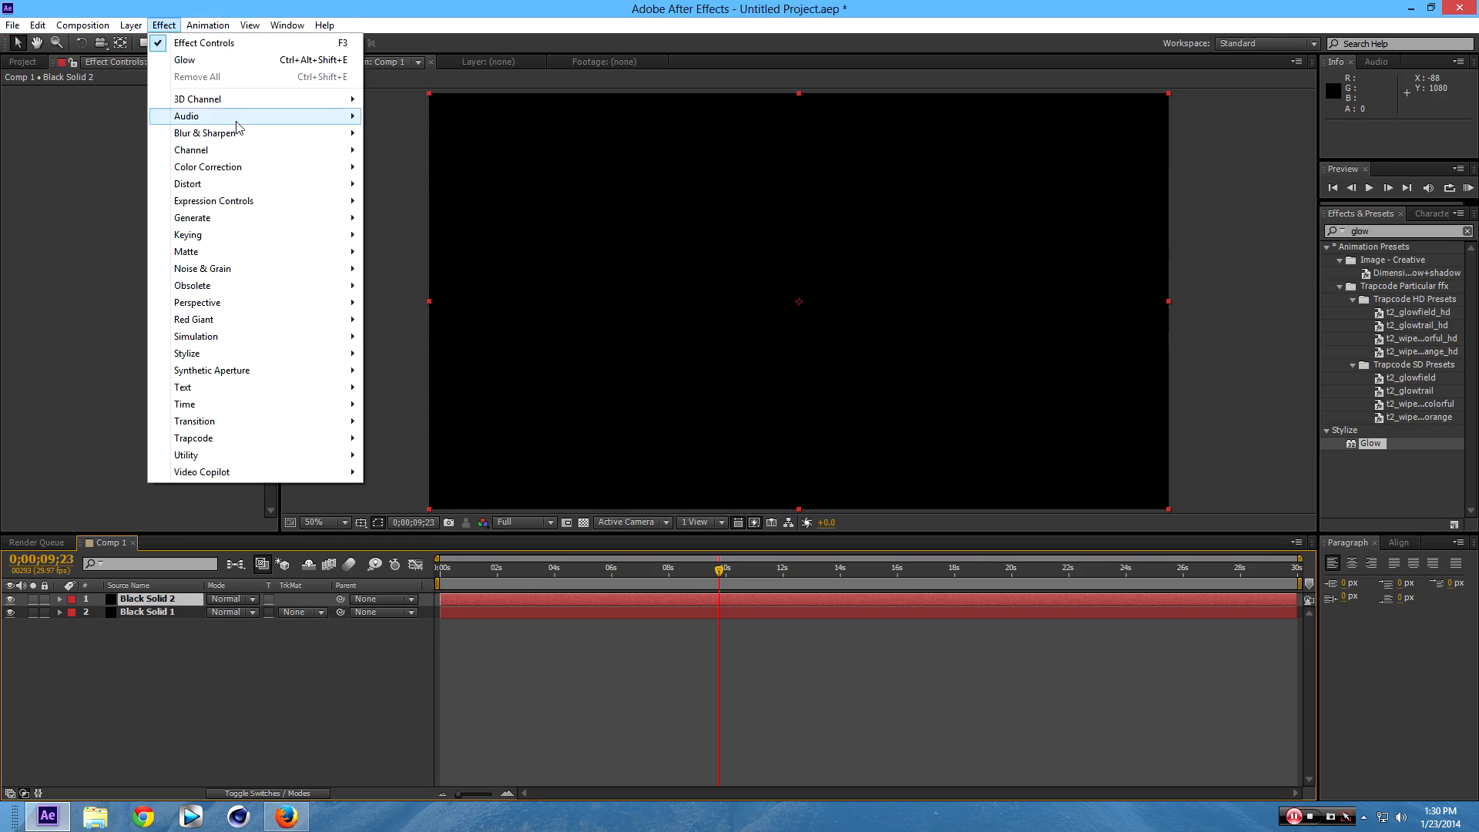
pyautogui.moveTo(248, 456)
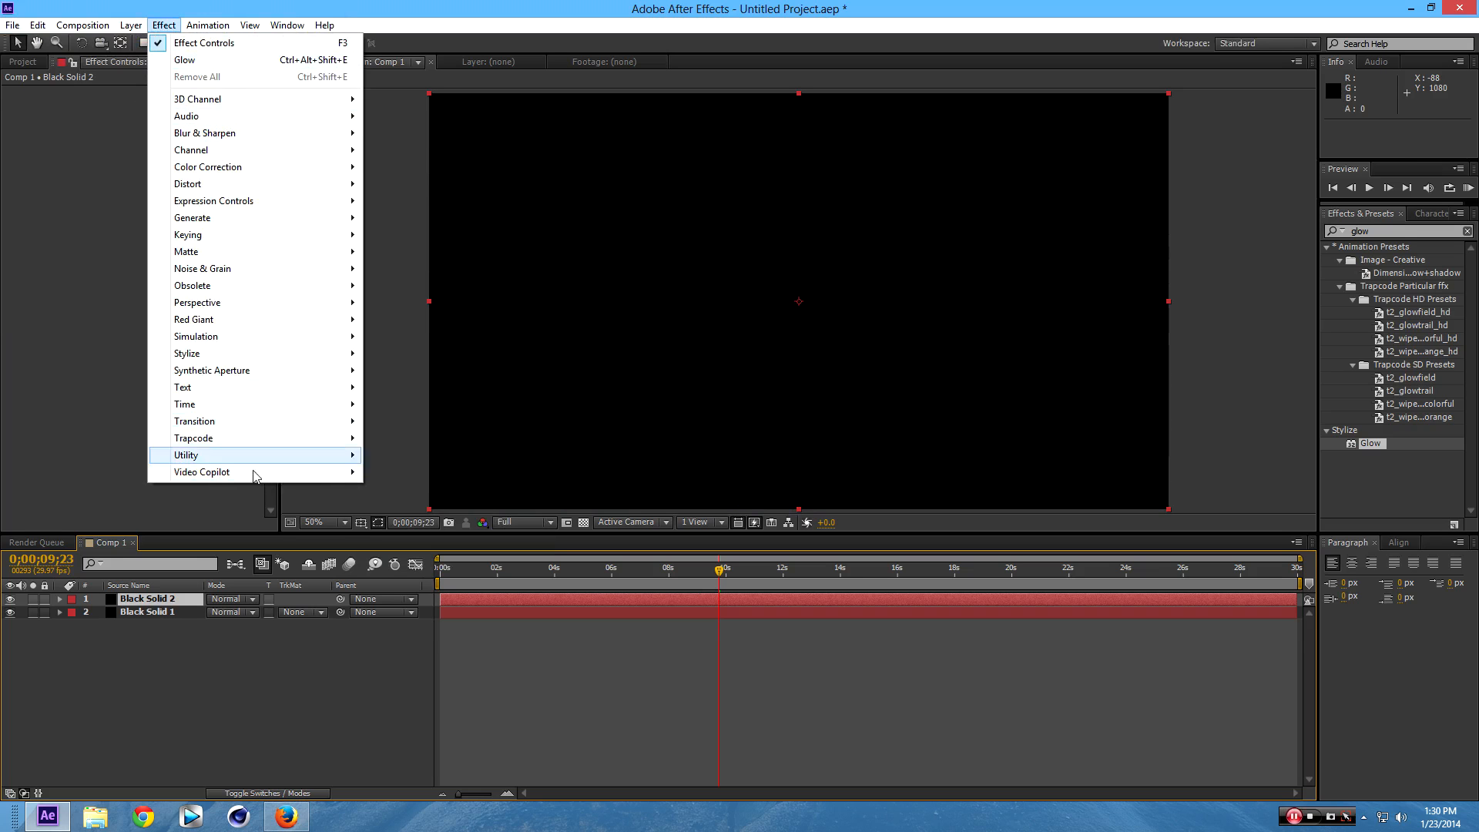
pyautogui.click(412, 473)
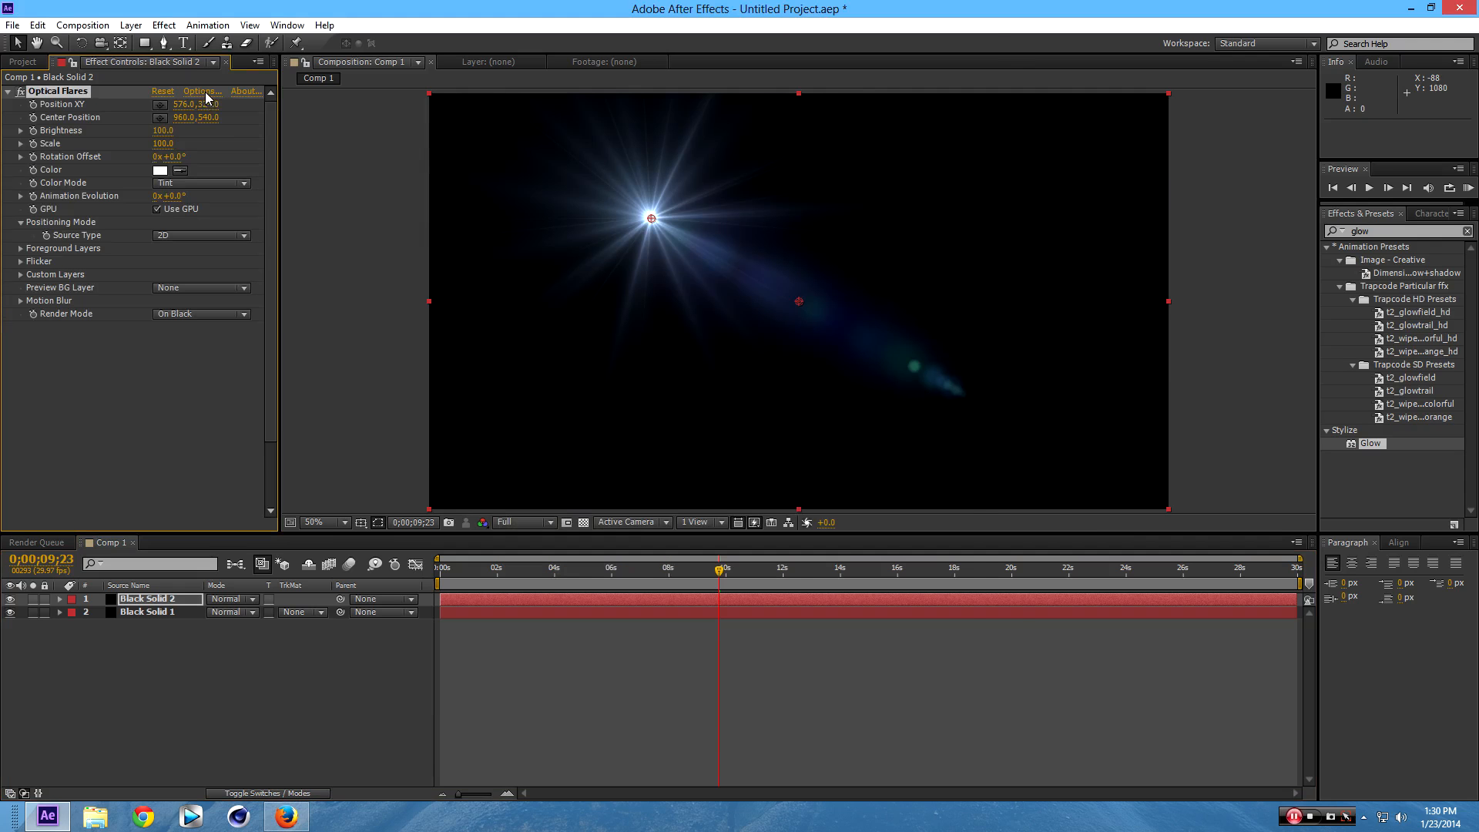
# Load the Artifractal preset from Pro Presets 2 as the lens flare, closing the open Firefox window.
pyautogui.click(203, 91)
pyautogui.moveTo(286, 815)
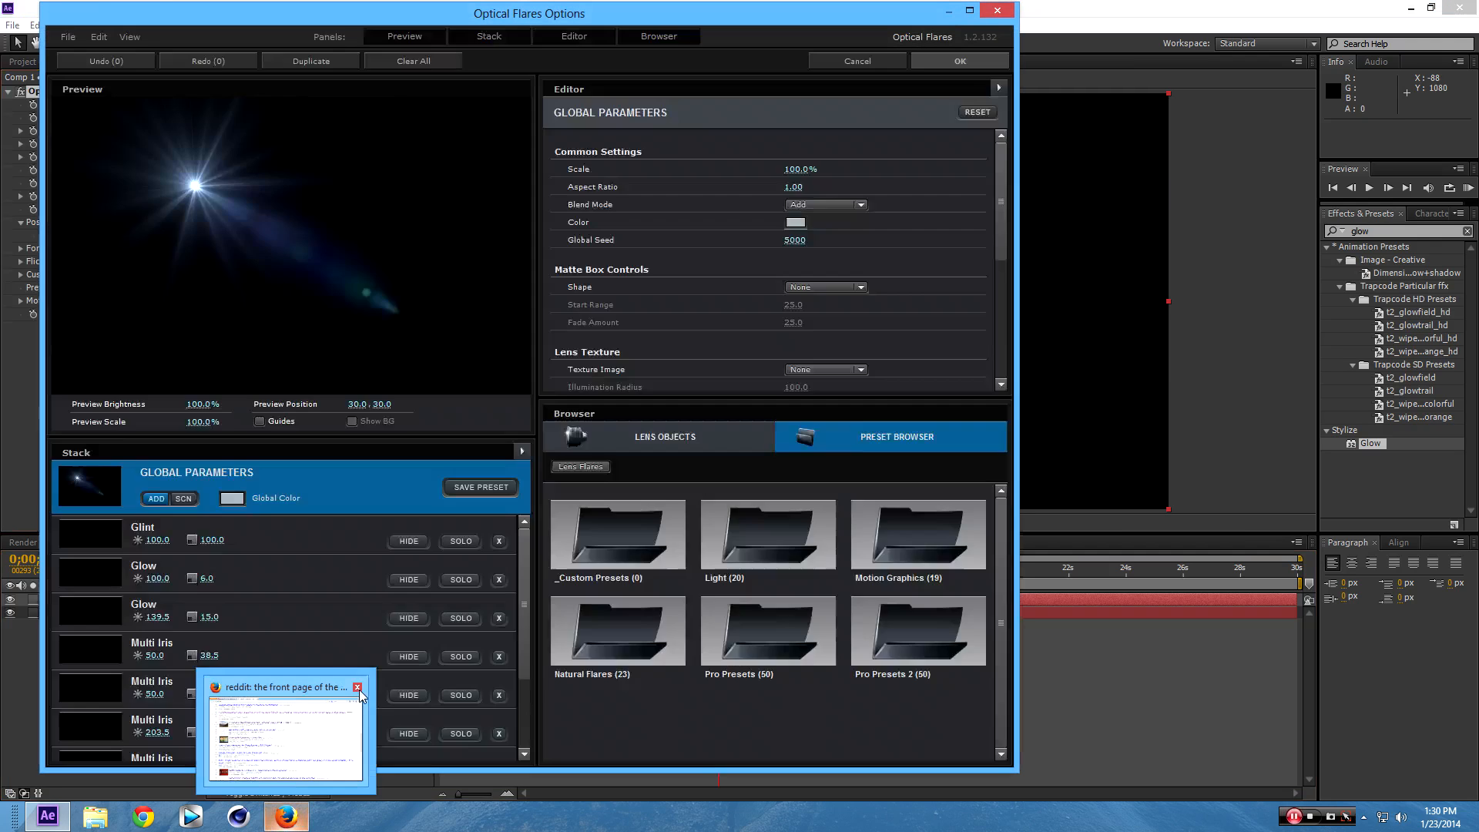
pyautogui.click(358, 688)
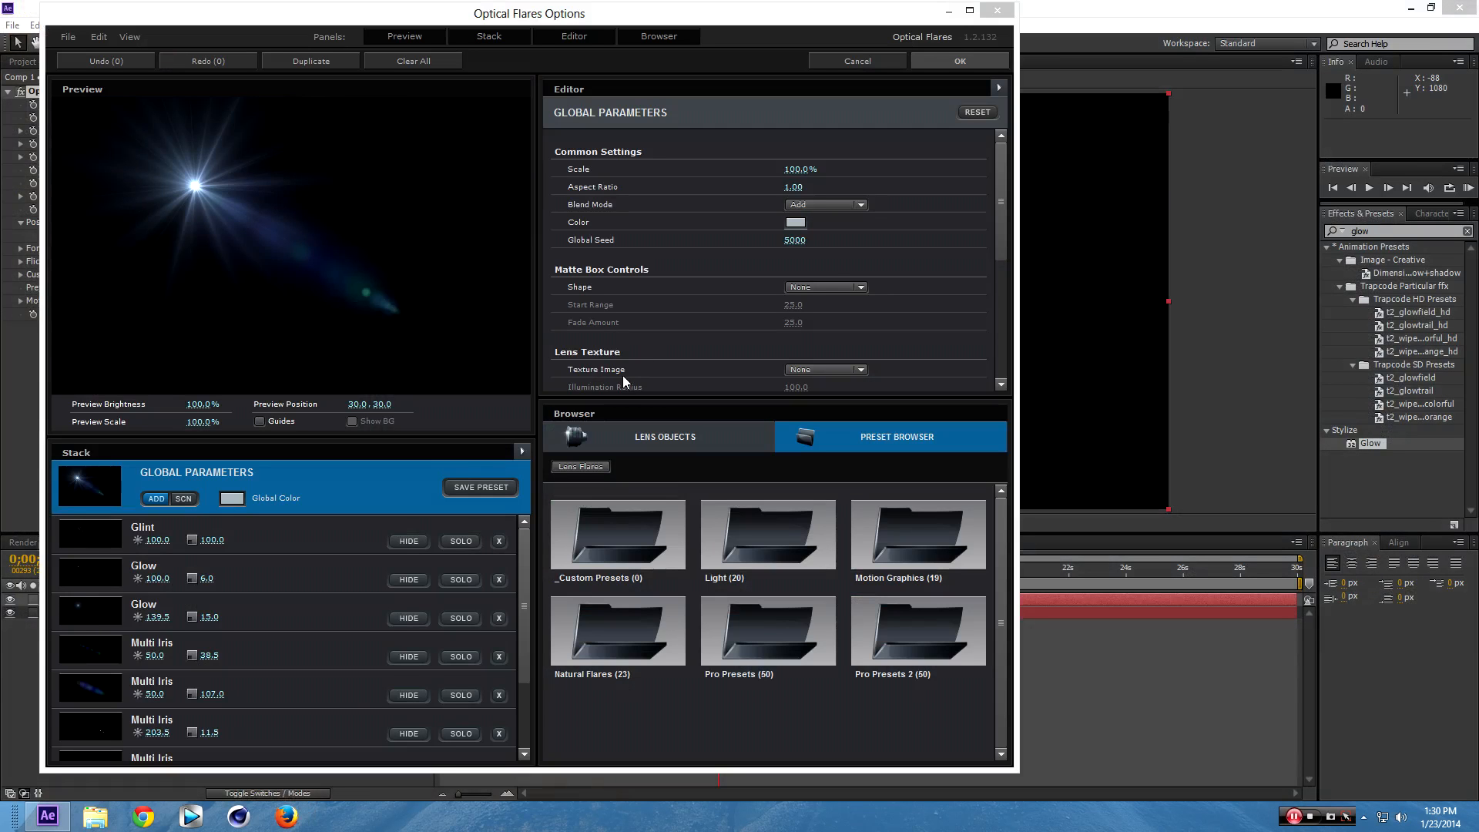
pyautogui.click(890, 599)
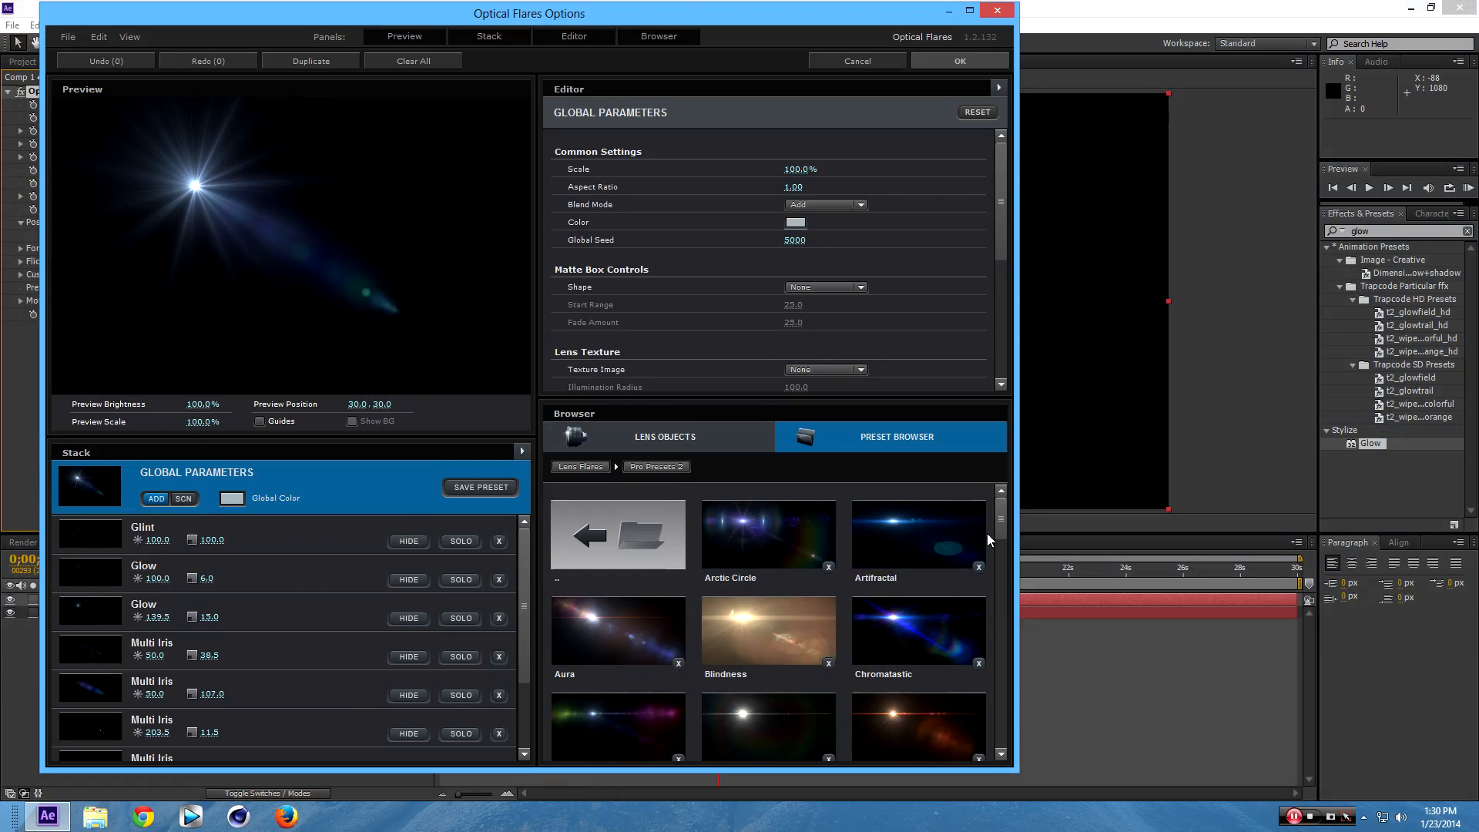
pyautogui.click(943, 544)
pyautogui.click(955, 61)
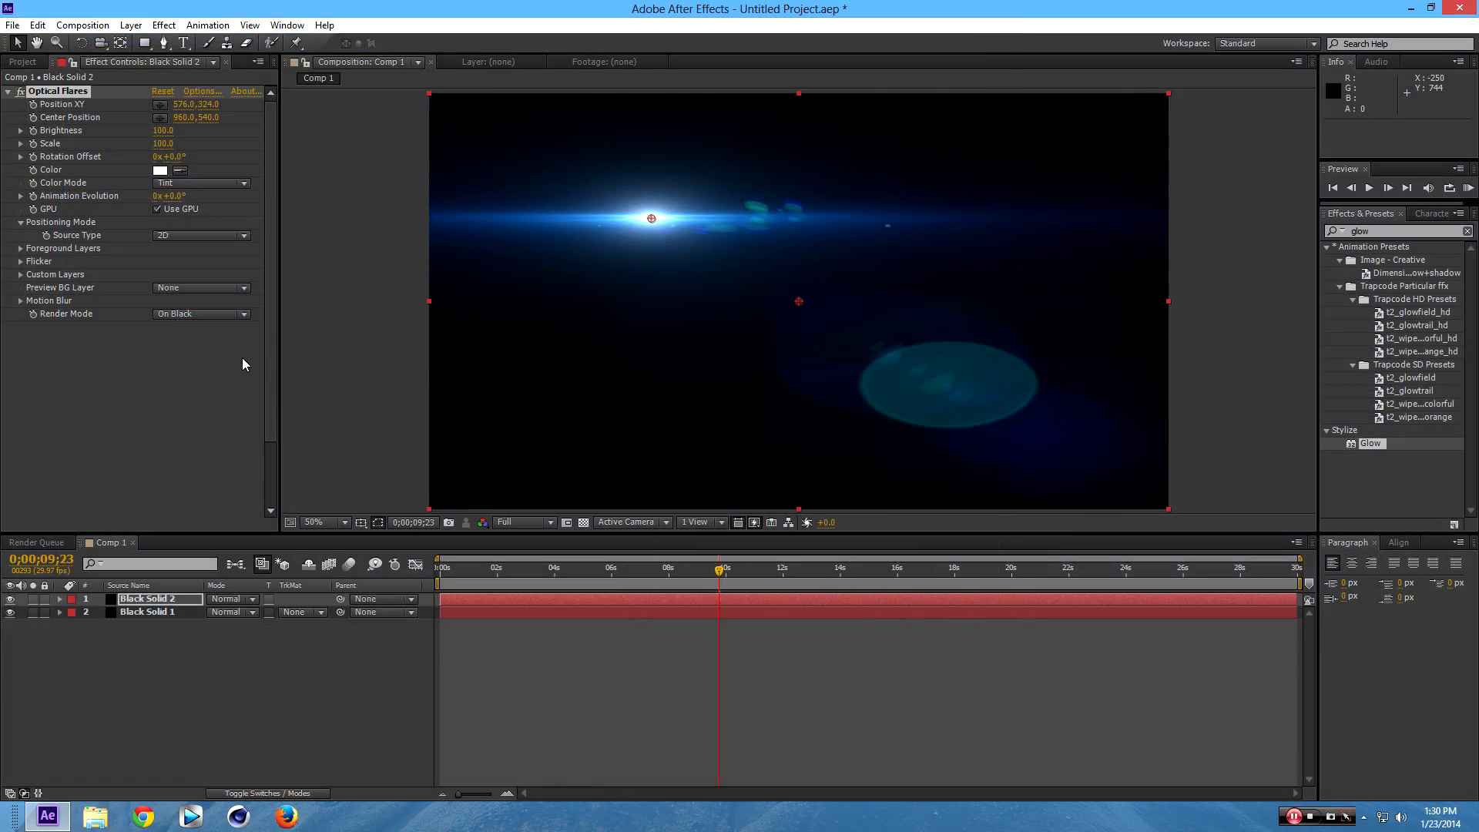
# Set the flare's Render Mode to On Transparent and move its position off the frame's lower right to 2040, 936.
pyautogui.click(206, 316)
pyautogui.click(205, 349)
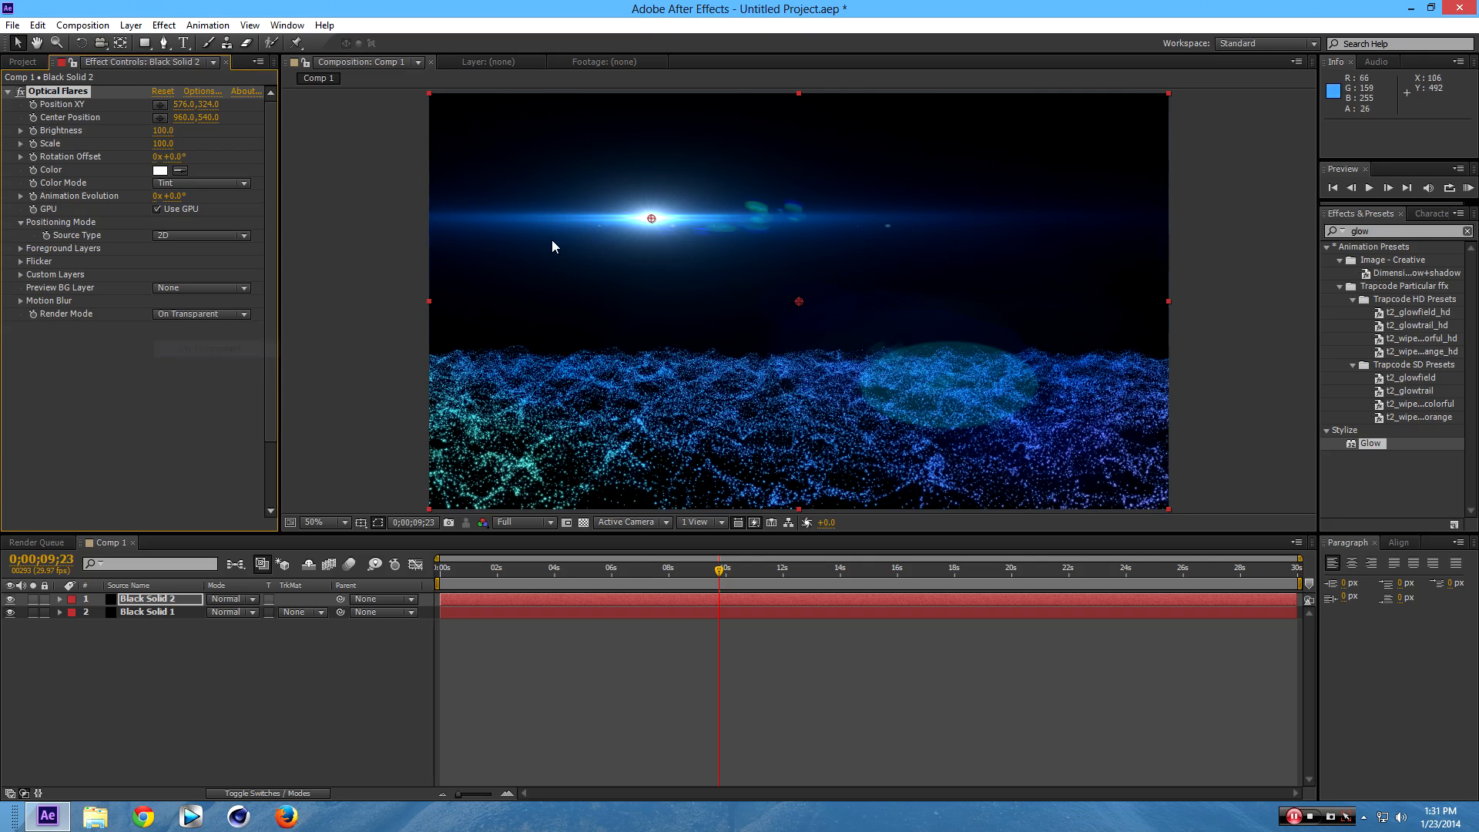
pyautogui.moveTo(651, 218); pyautogui.dragTo(1215, 460)
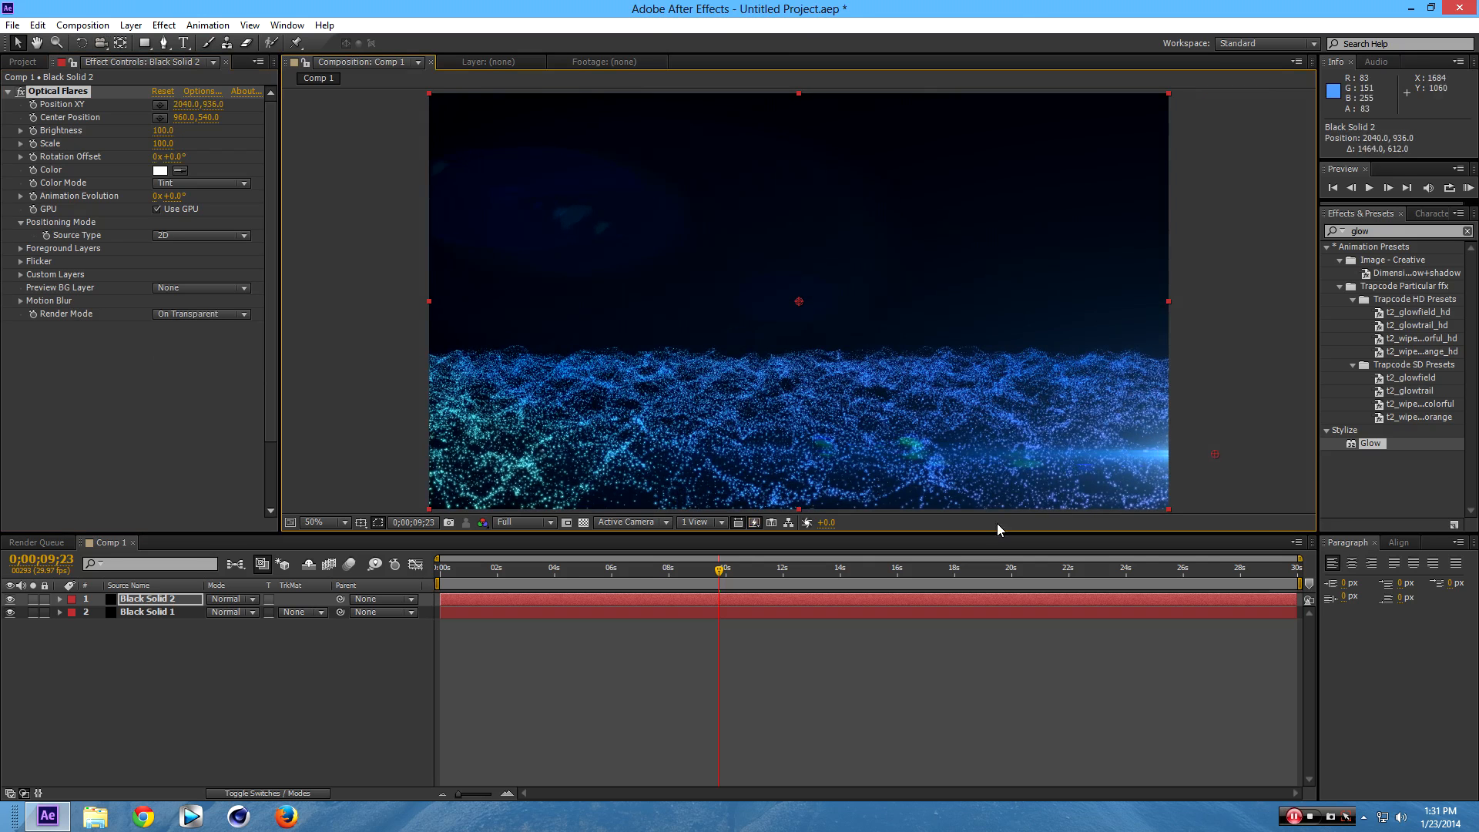
# Replace the flare with the Master Prime 100mm preset from the Pro Presets folder.
pyautogui.click(201, 91)
pyautogui.doubleClick(895, 597)
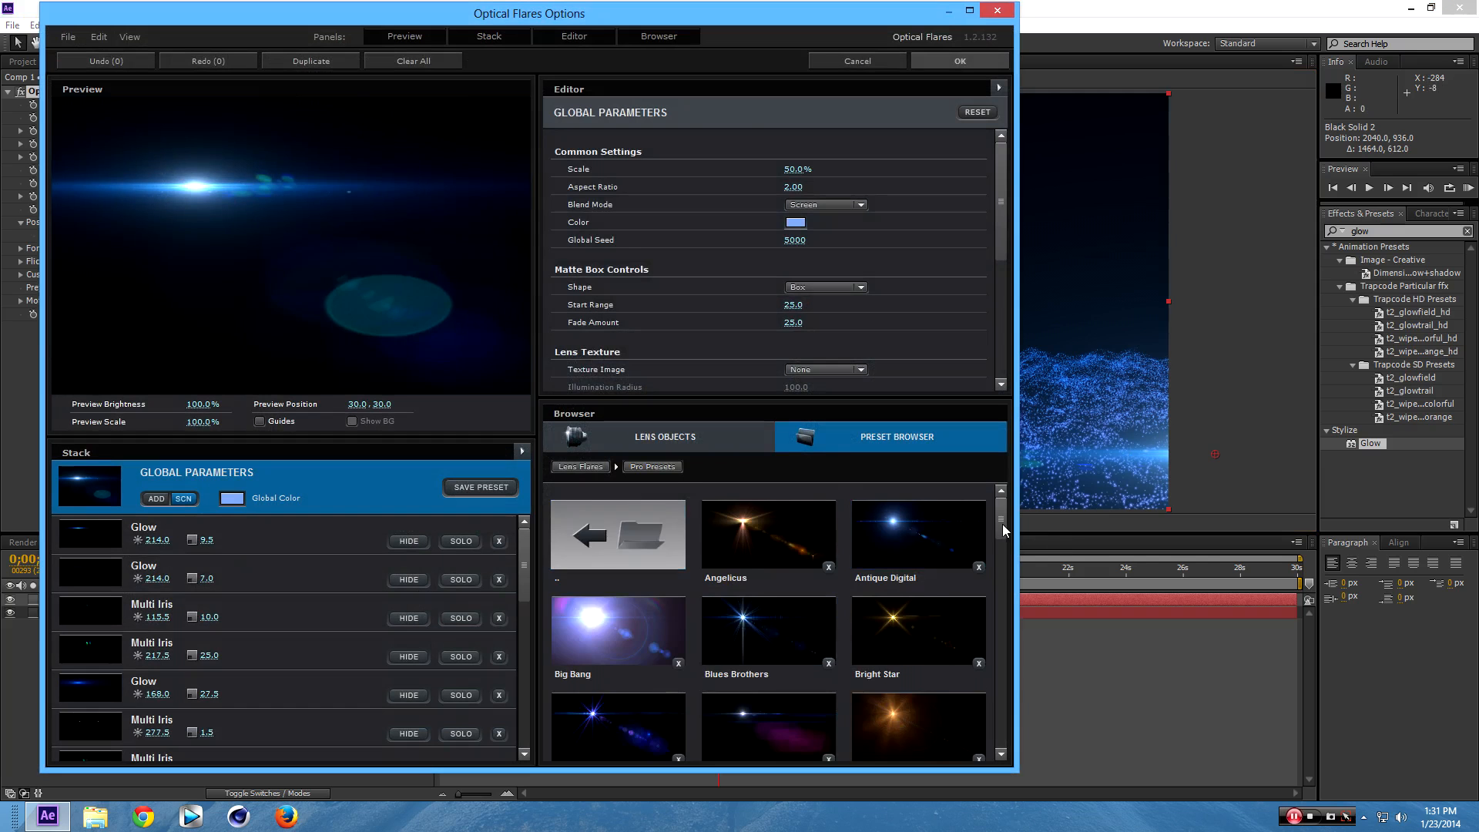
pyautogui.moveTo(1002, 524); pyautogui.dragTo(981, 645)
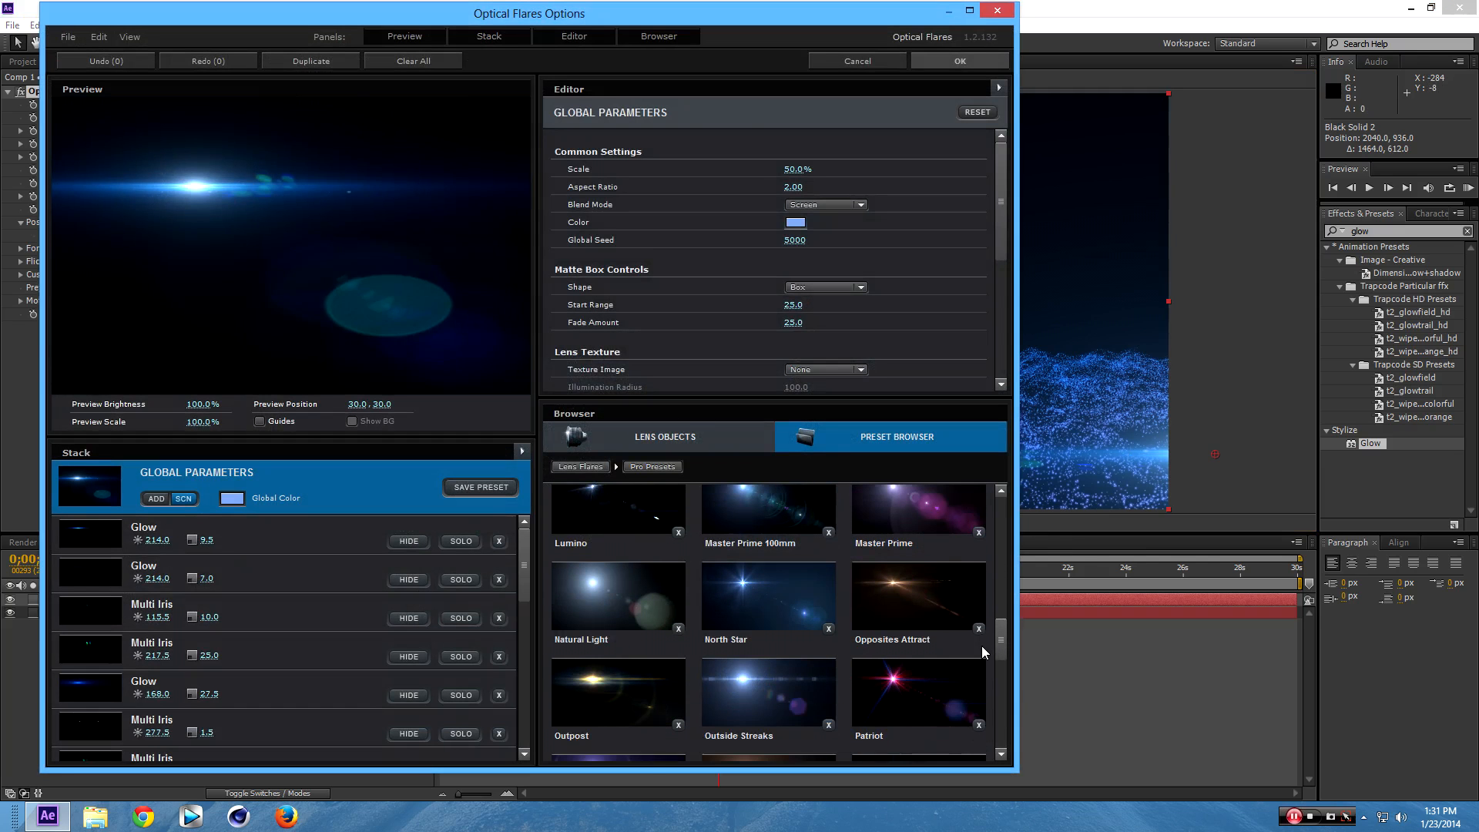
pyautogui.click(728, 532)
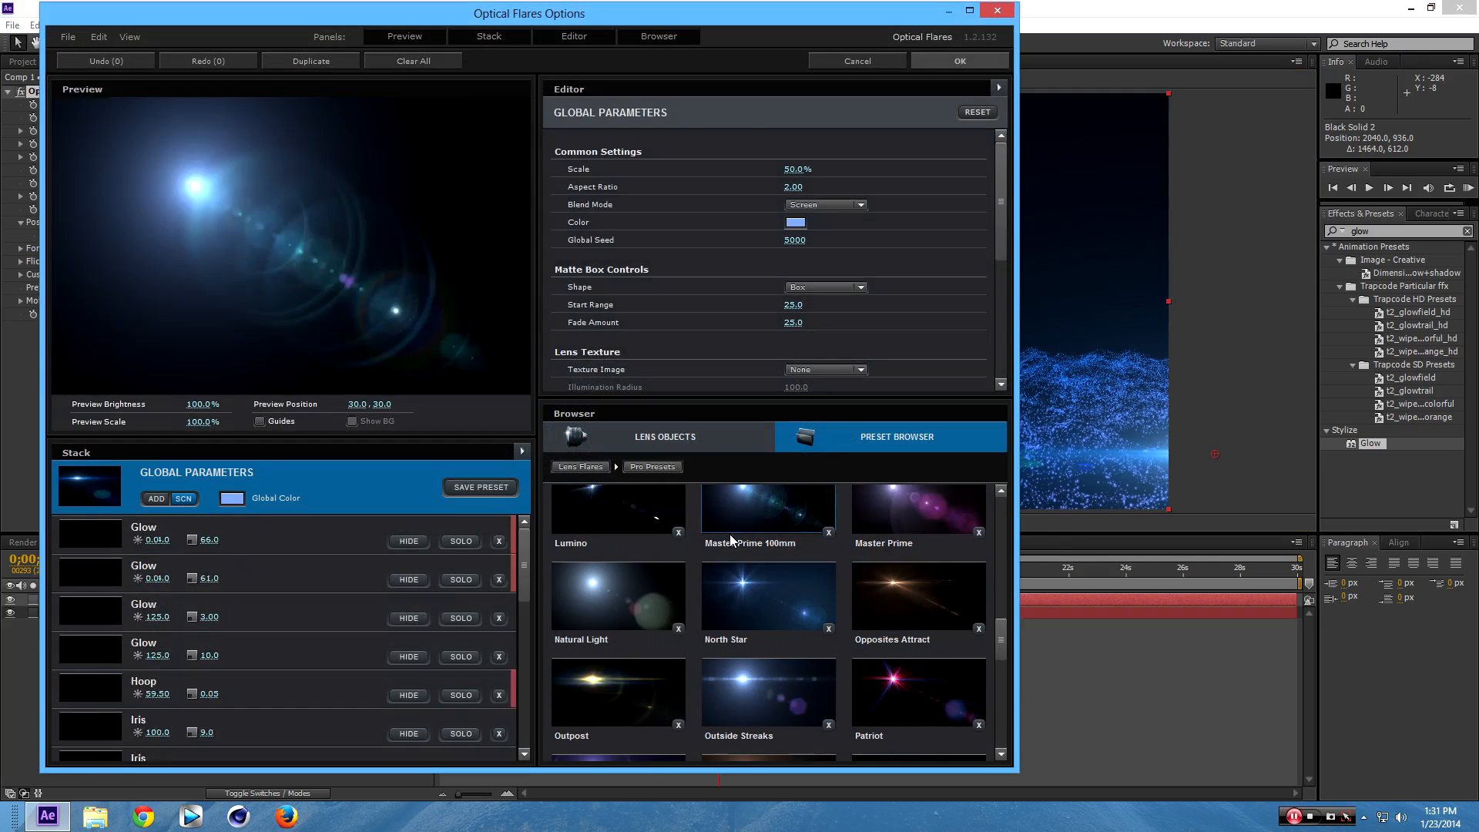
pyautogui.click(992, 67)
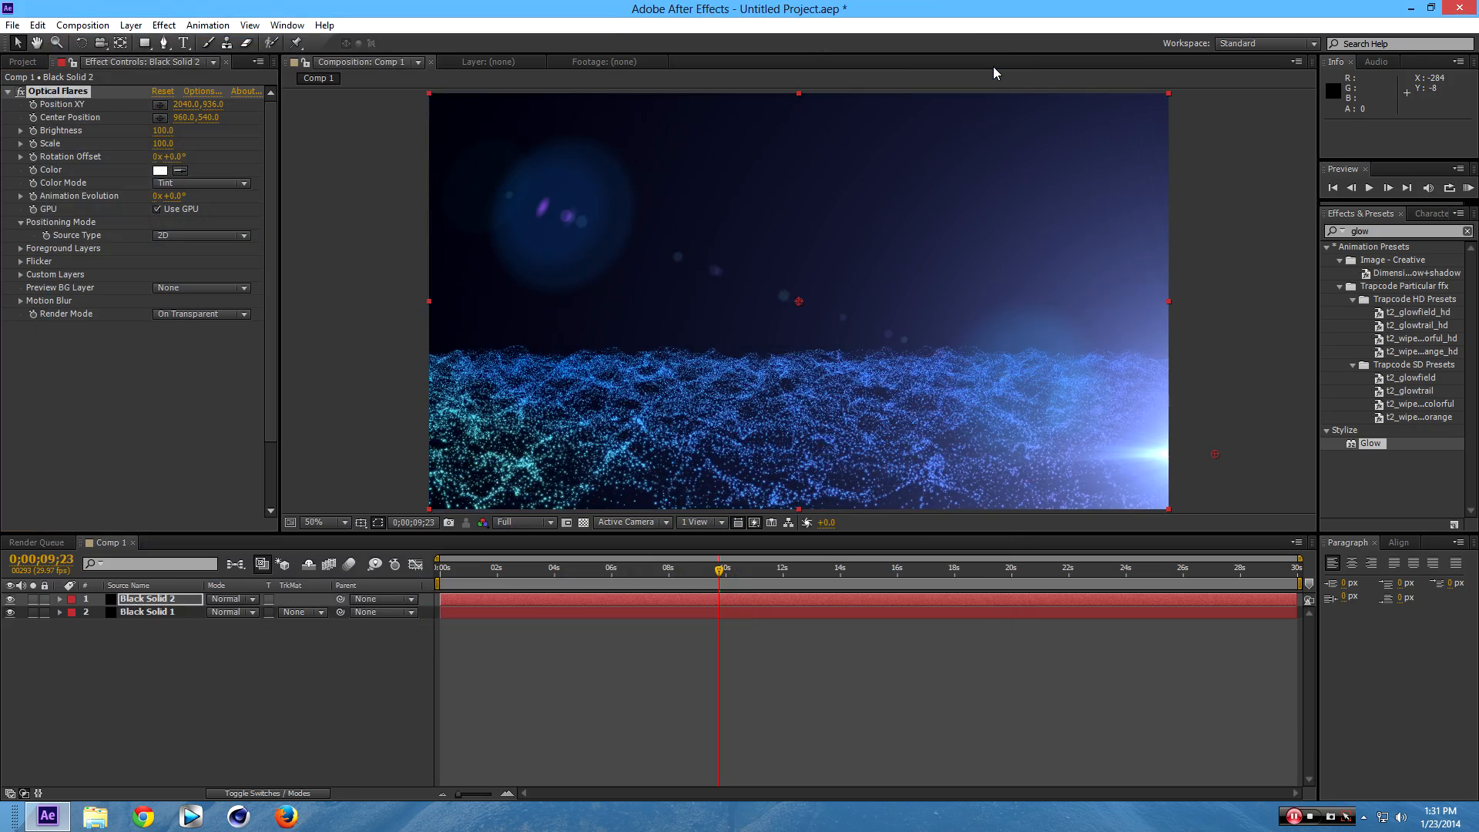
# Reopen the flare options and browse the Light and Natural Flares preset folders for another look.
pyautogui.click(208, 91)
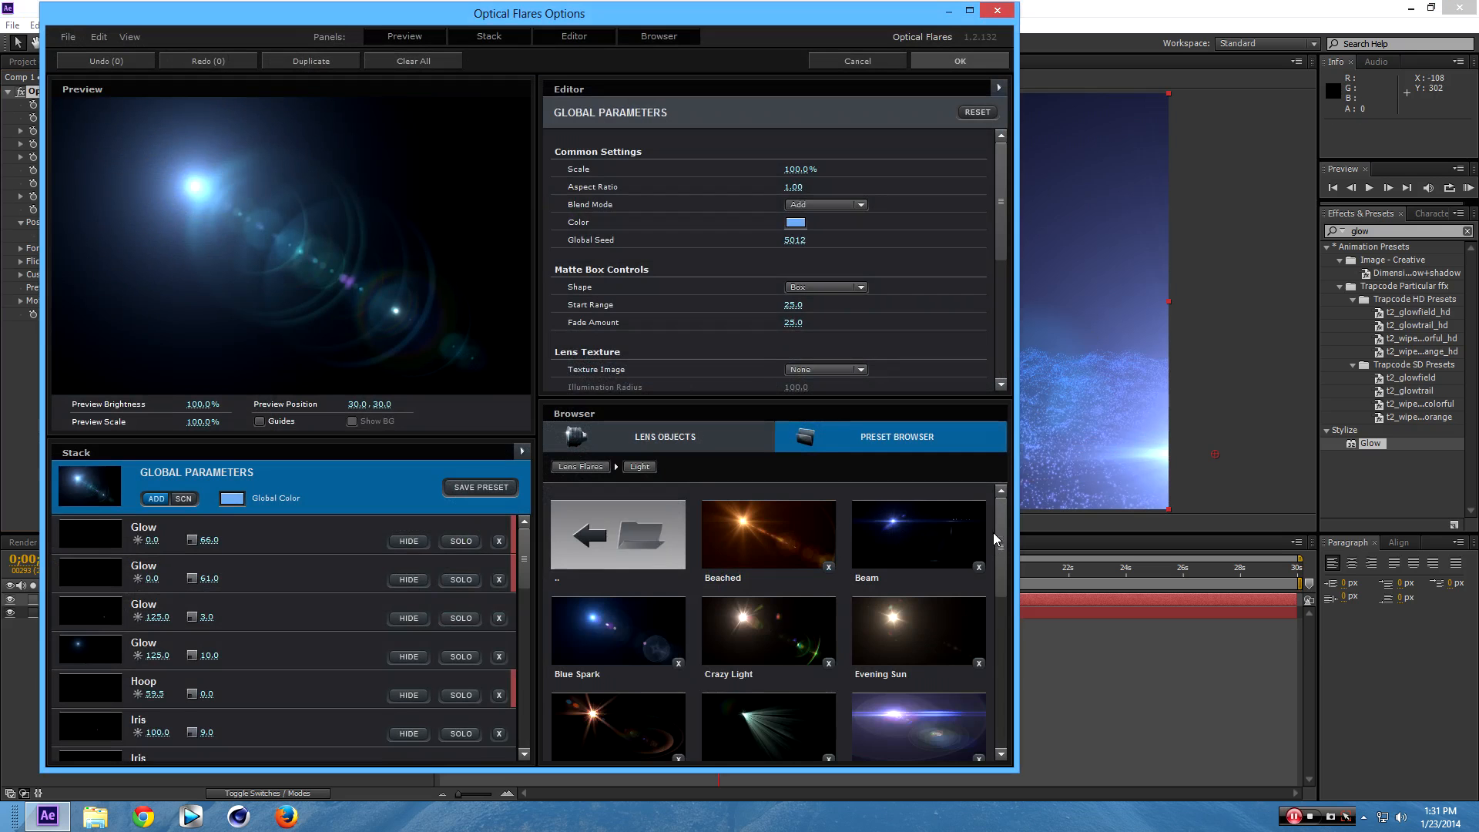
pyautogui.moveTo(992, 533); pyautogui.dragTo(926, 440)
pyautogui.click(676, 541)
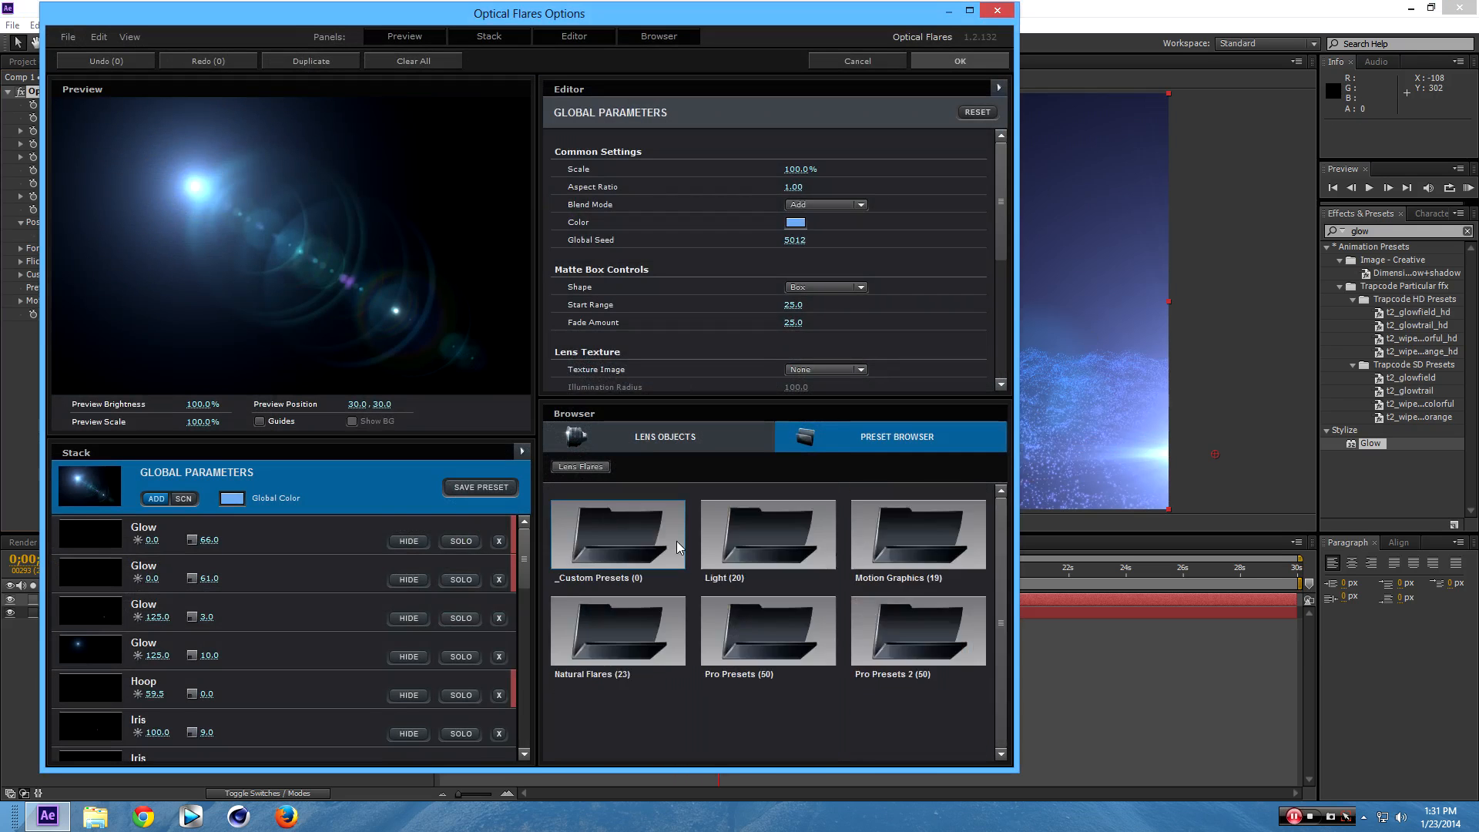
pyautogui.click(654, 650)
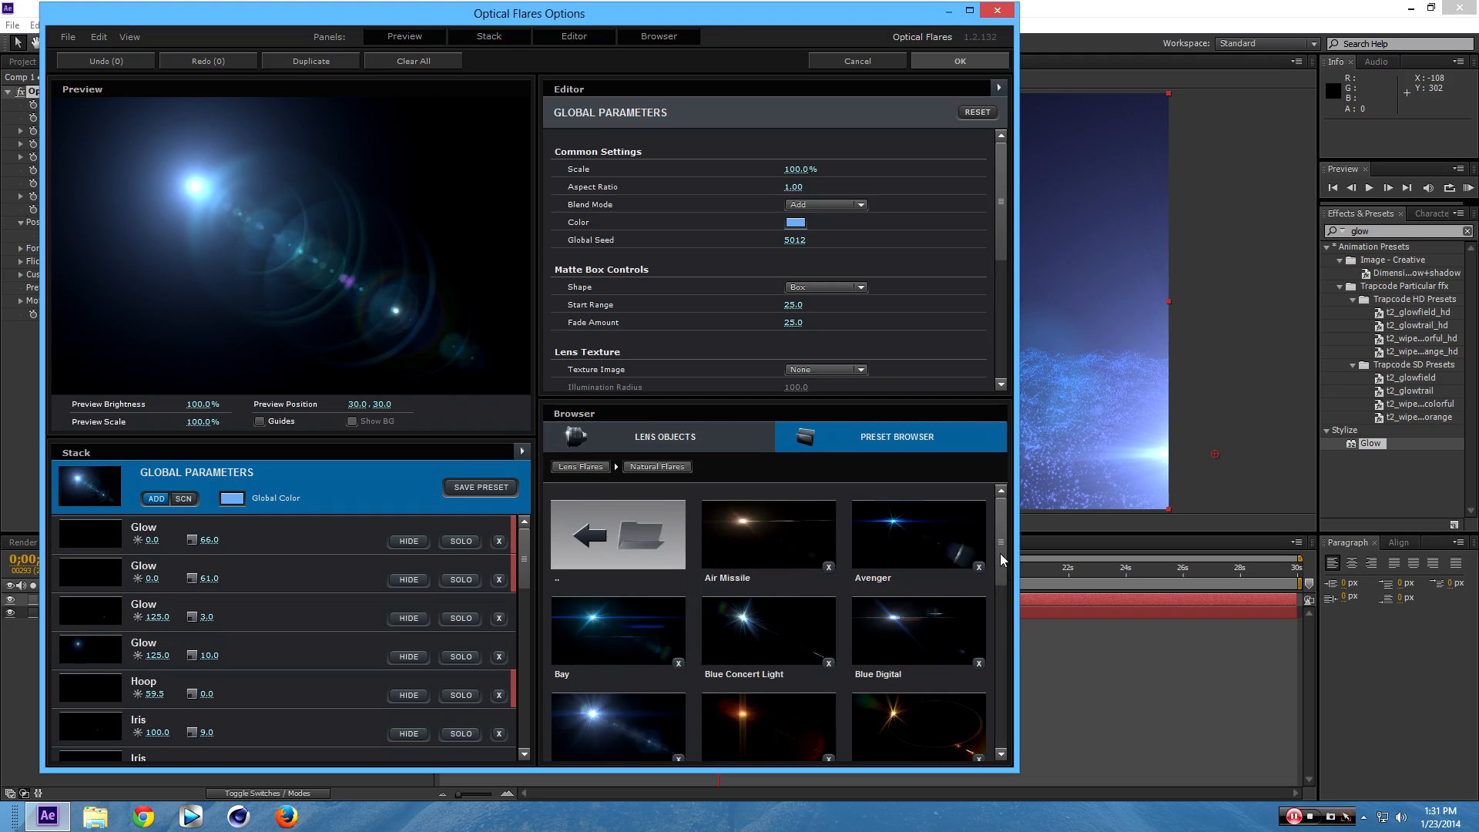
# Try a Light preset, followed by the Aura preset from Pro Presets 2, as the lens flare.
pyautogui.click(617, 535)
pyautogui.click(742, 544)
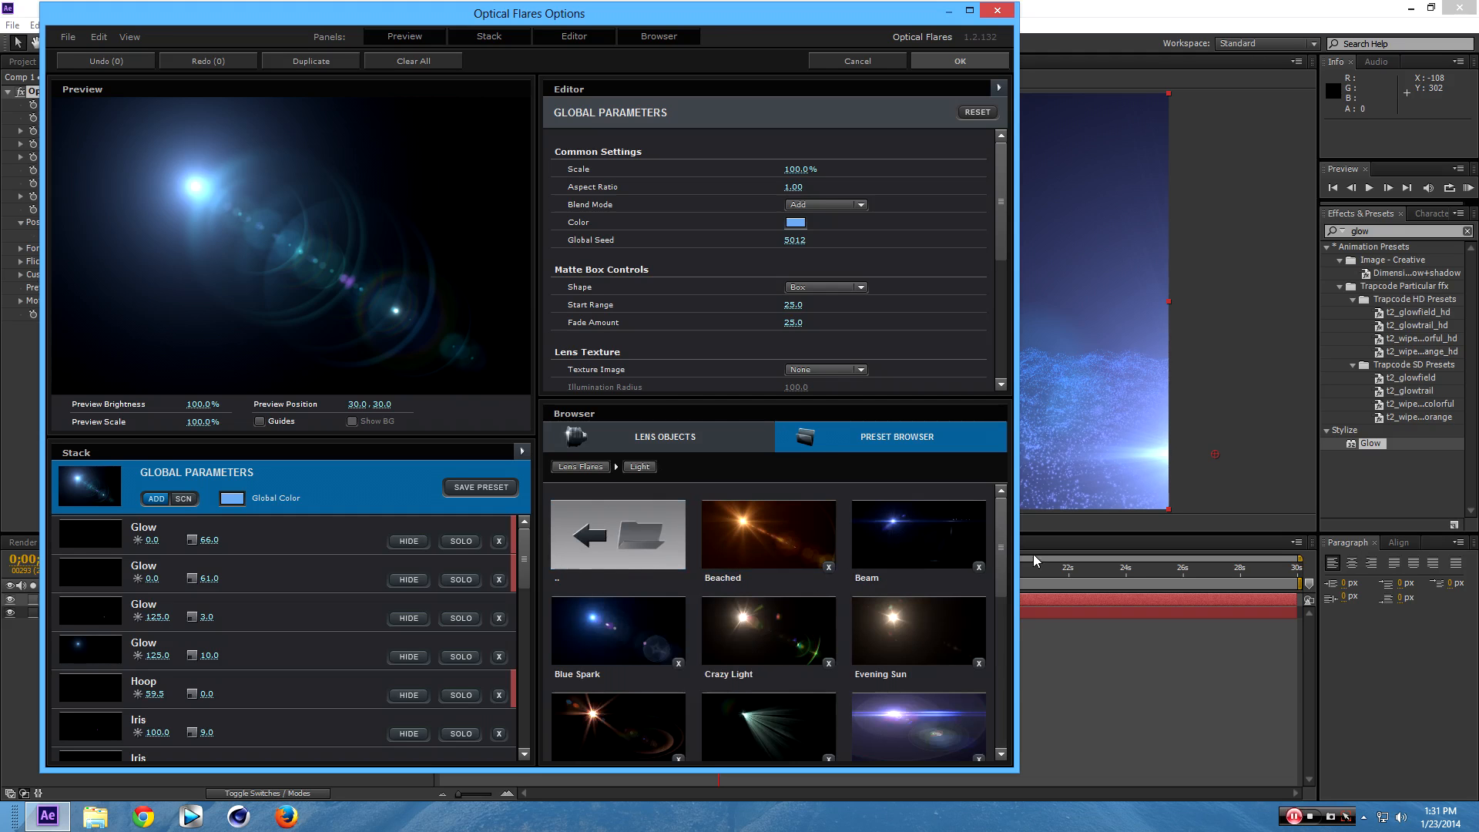
pyautogui.click(779, 546)
pyautogui.scroll(-2, 770, 549)
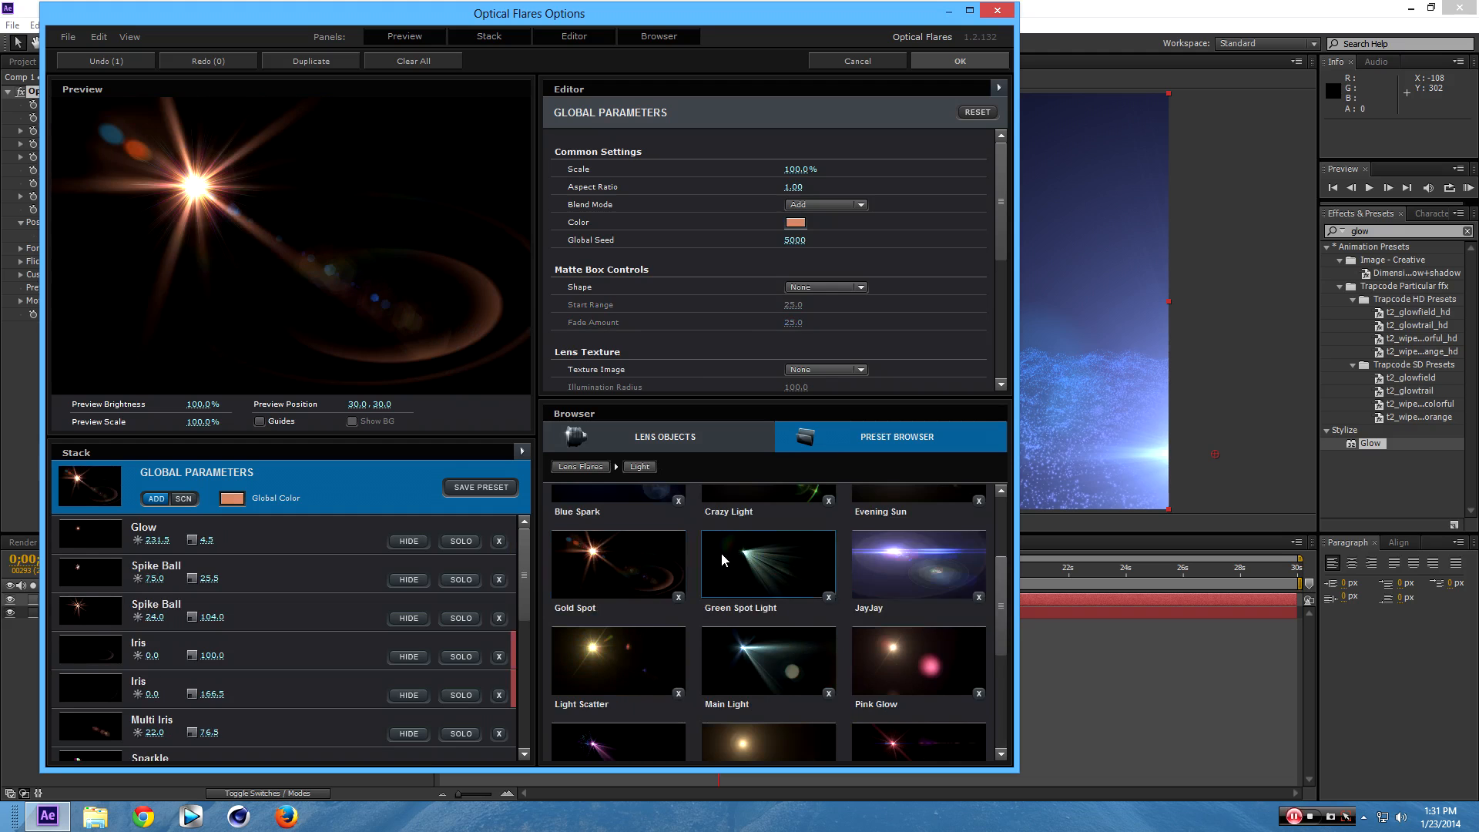
pyautogui.scroll(3, 998, 580)
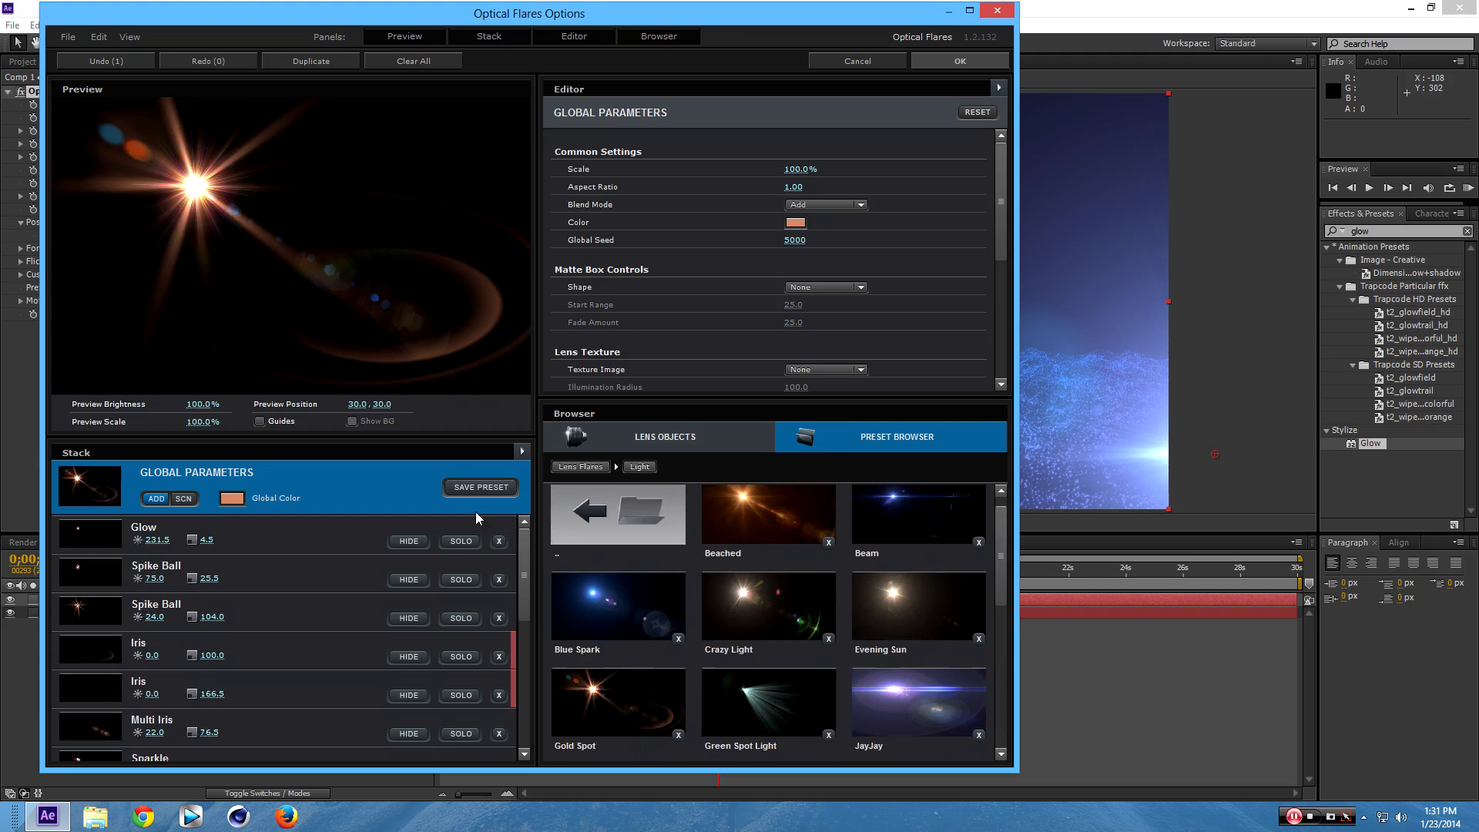
pyautogui.click(617, 535)
pyautogui.click(888, 660)
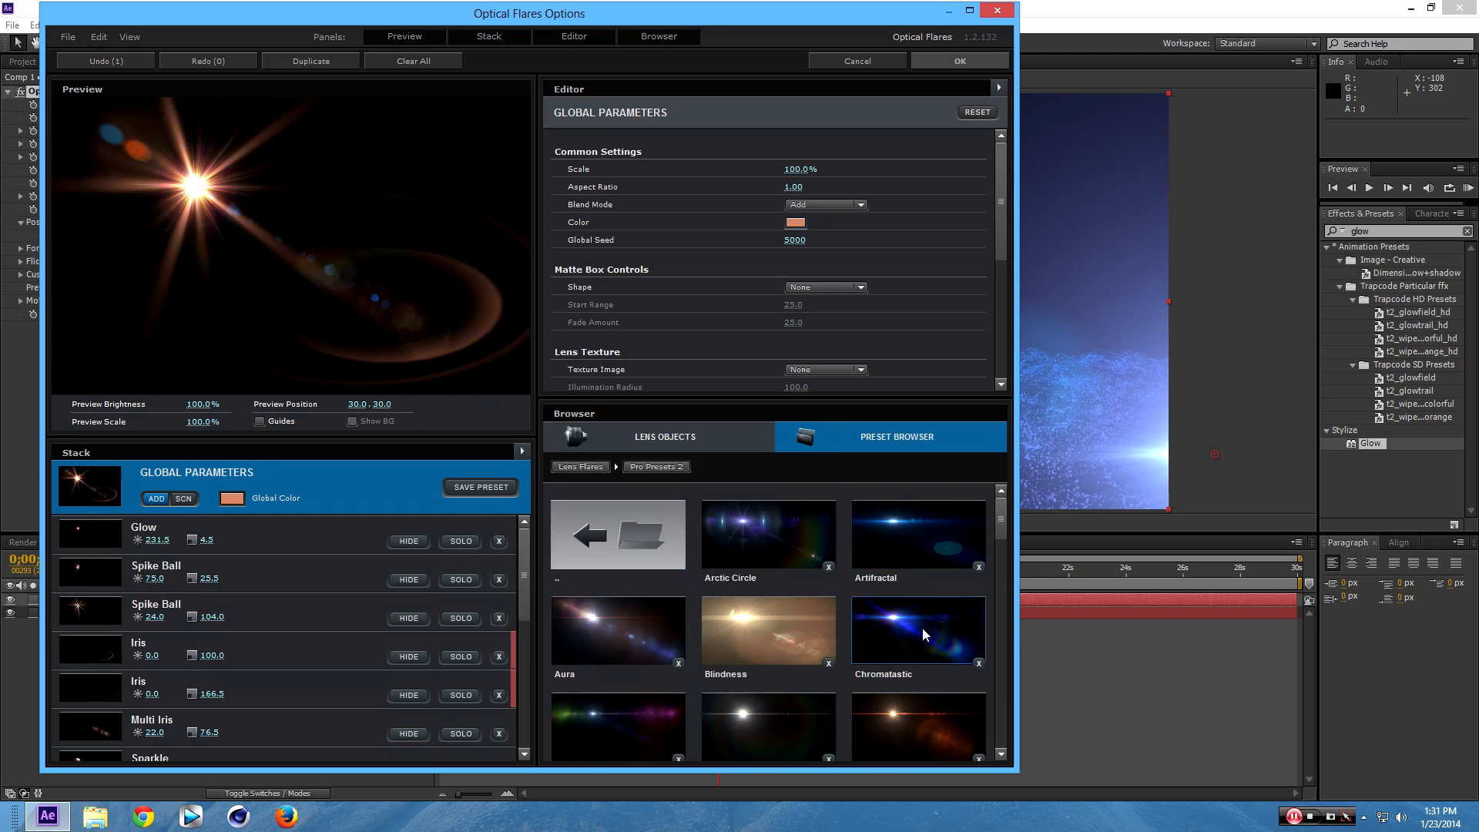
pyautogui.click(648, 622)
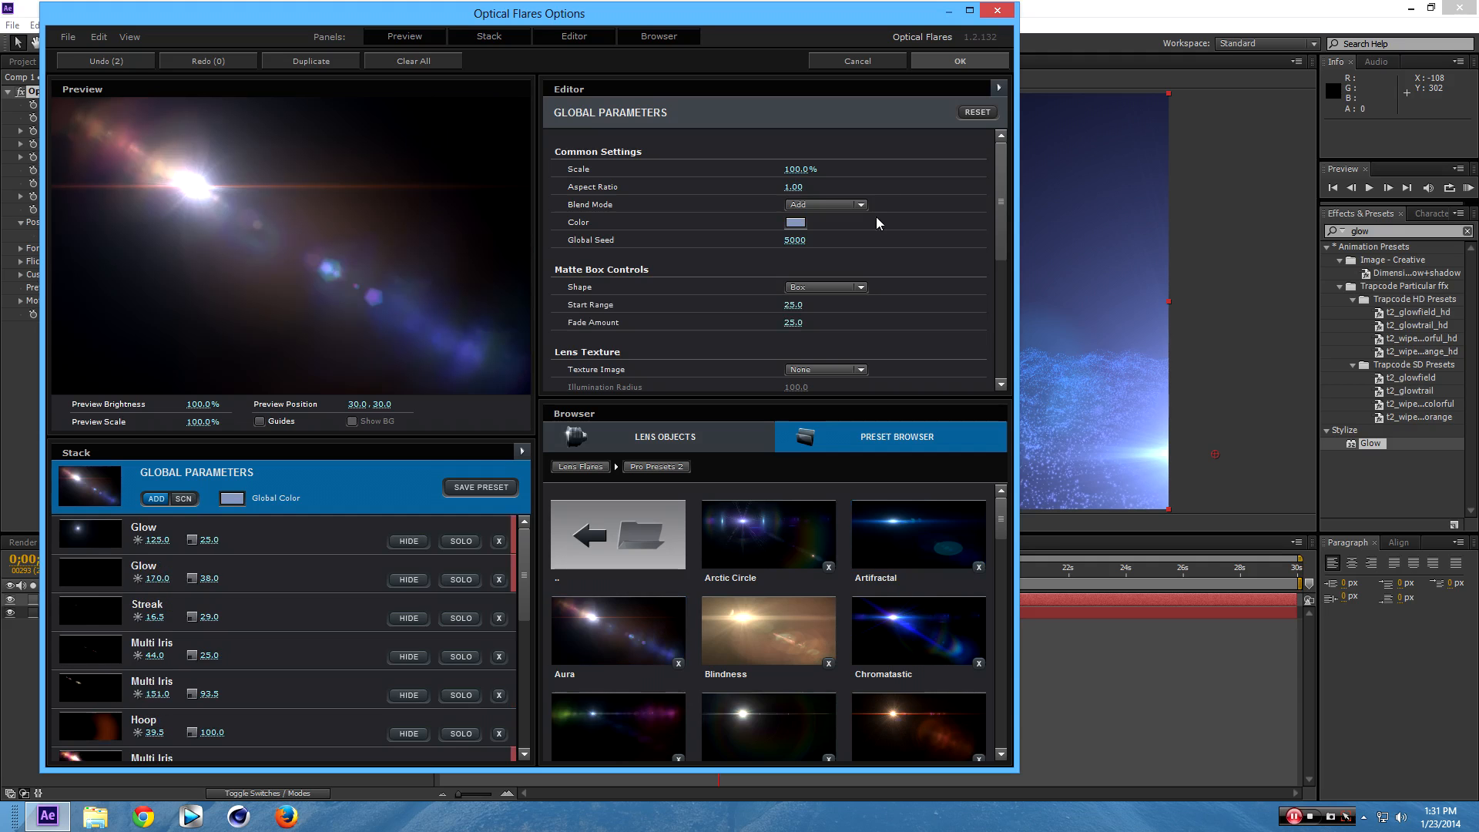
pyautogui.click(959, 64)
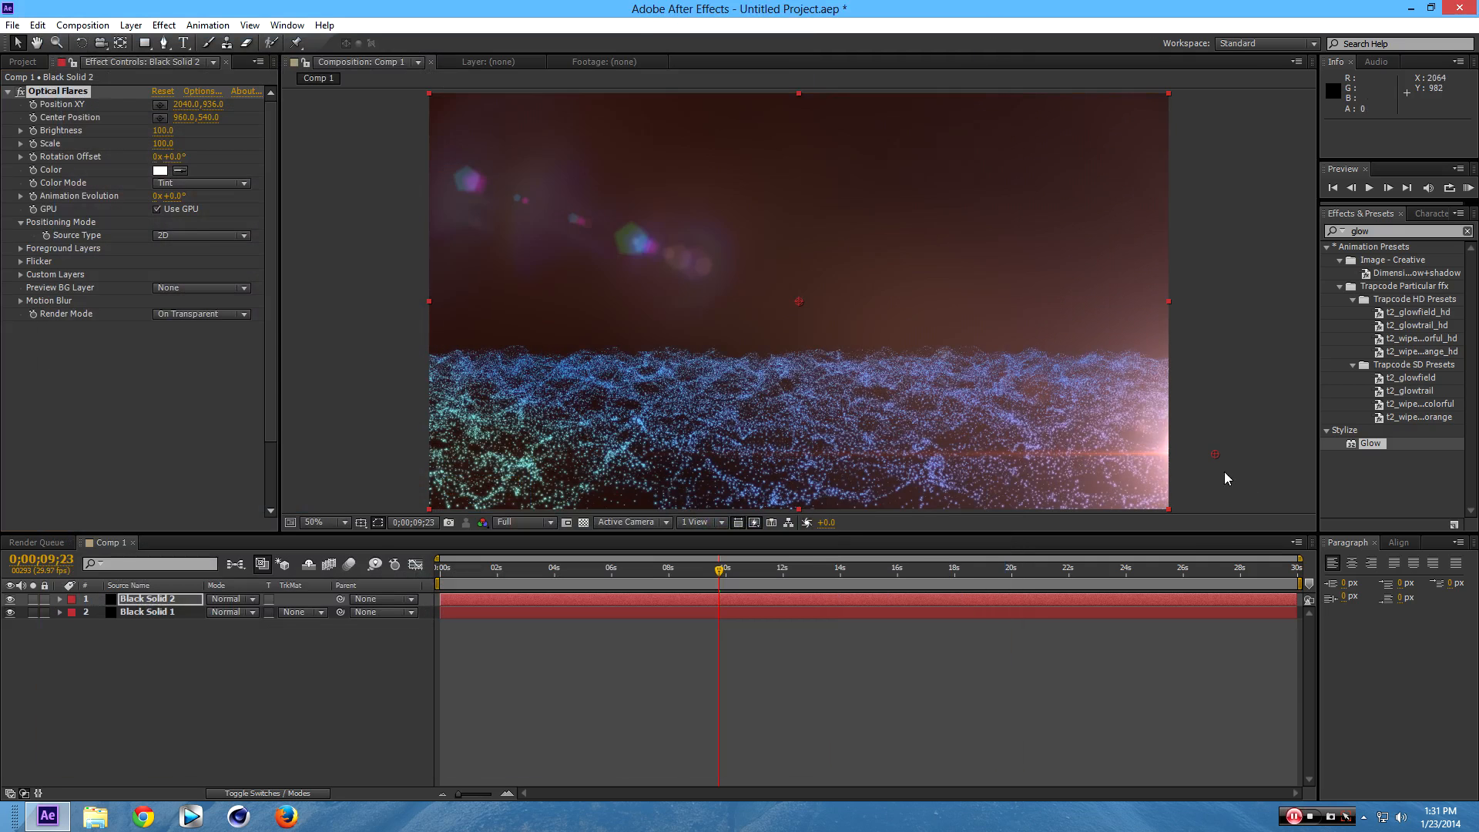
# Replace the flare with the Glamour preset from Pro Presets 2 and move its position to 1978, 934.
pyautogui.click(192, 92)
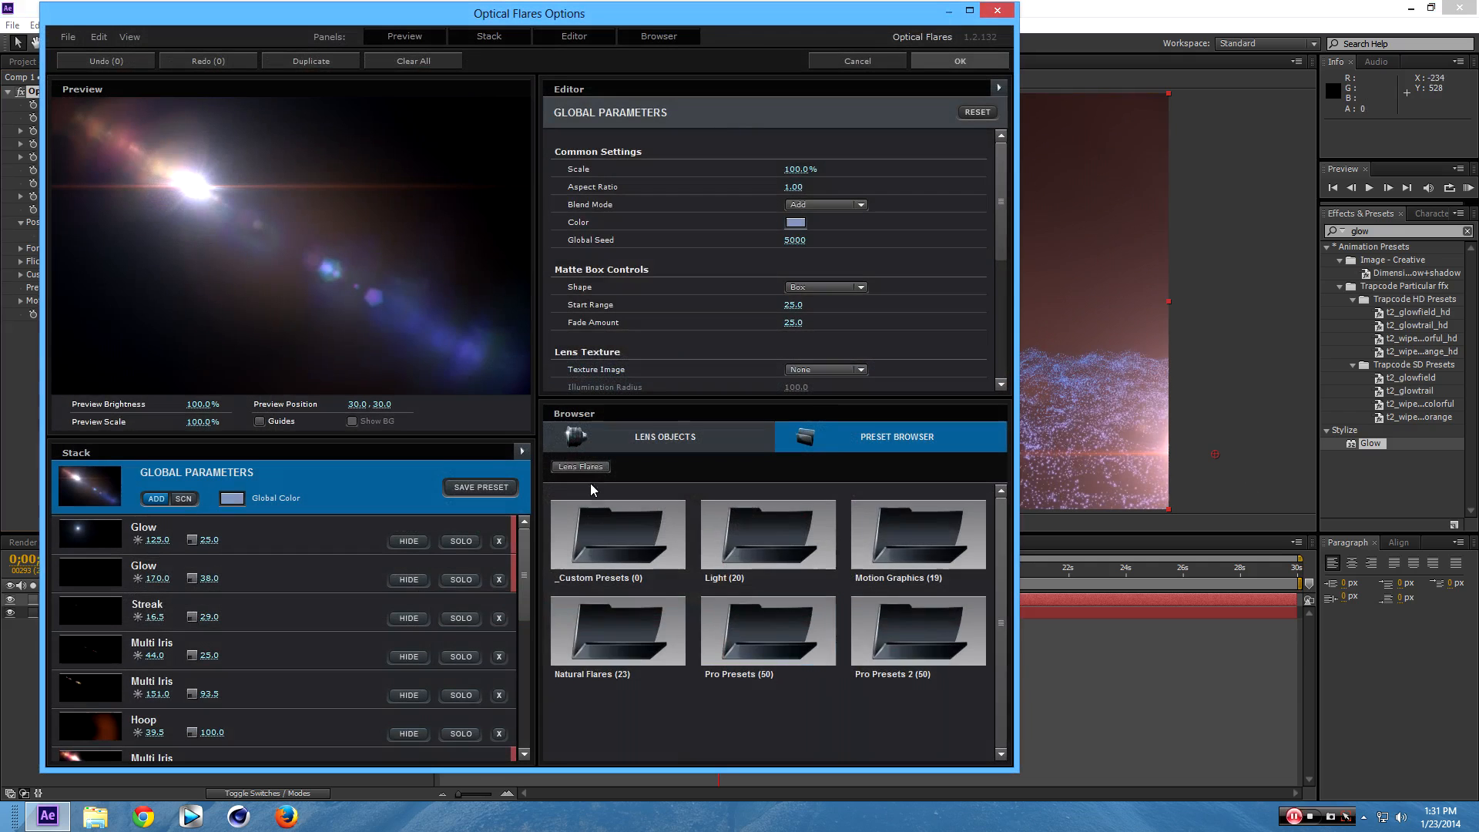
pyautogui.click(911, 650)
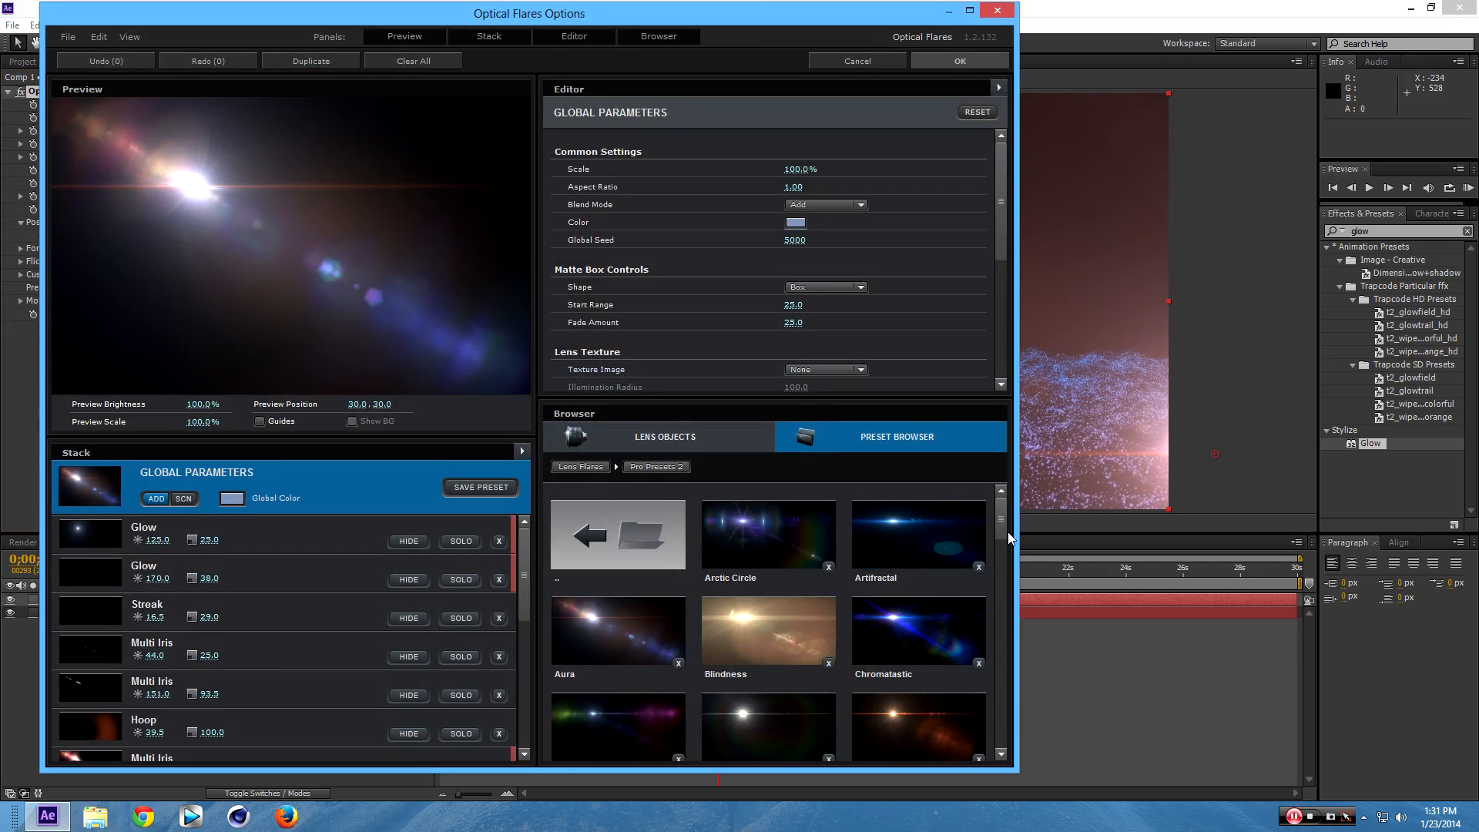
pyautogui.moveTo(1001, 531); pyautogui.dragTo(996, 574)
pyautogui.click(917, 572)
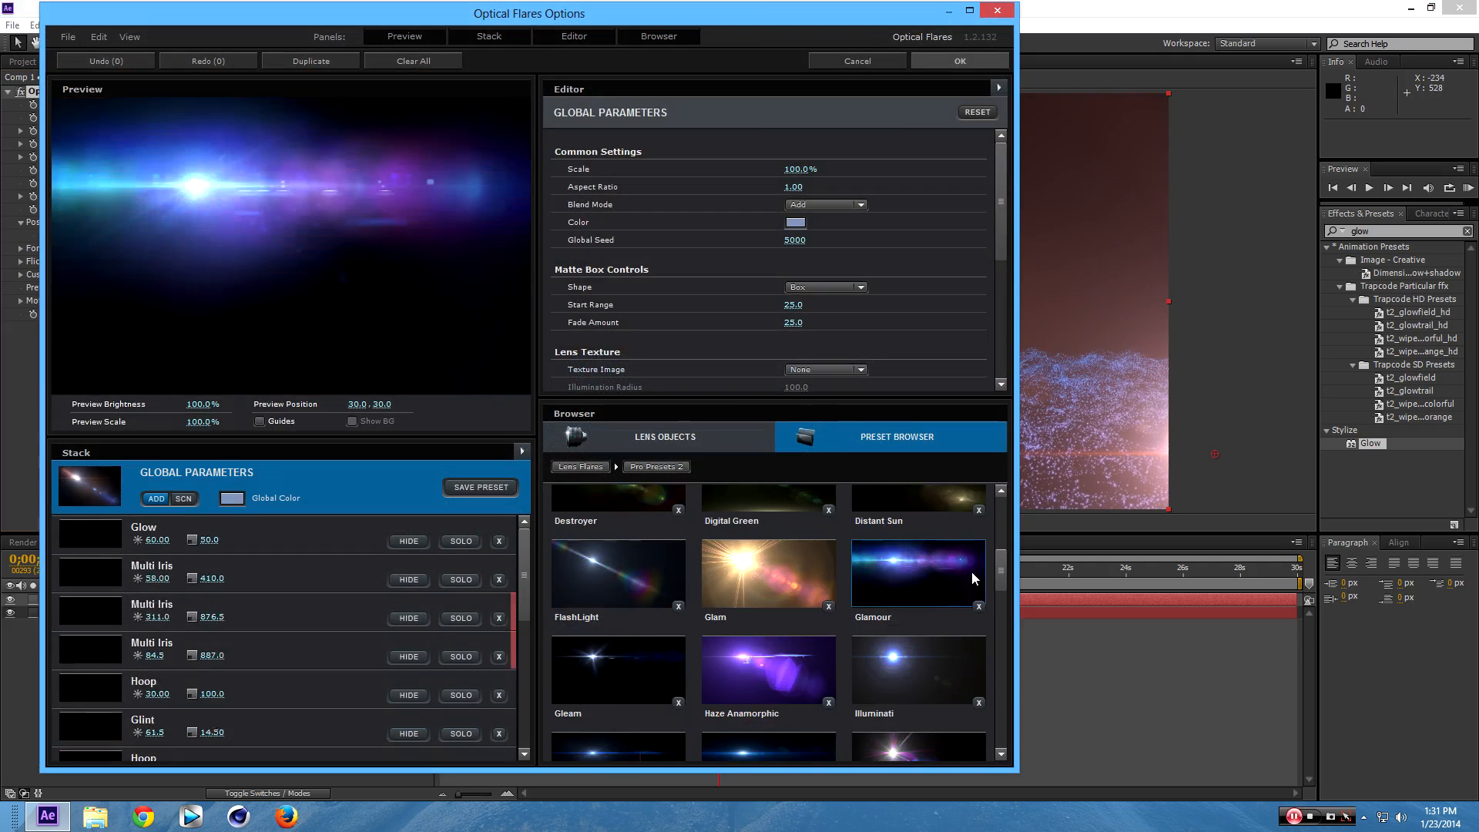
pyautogui.click(919, 62)
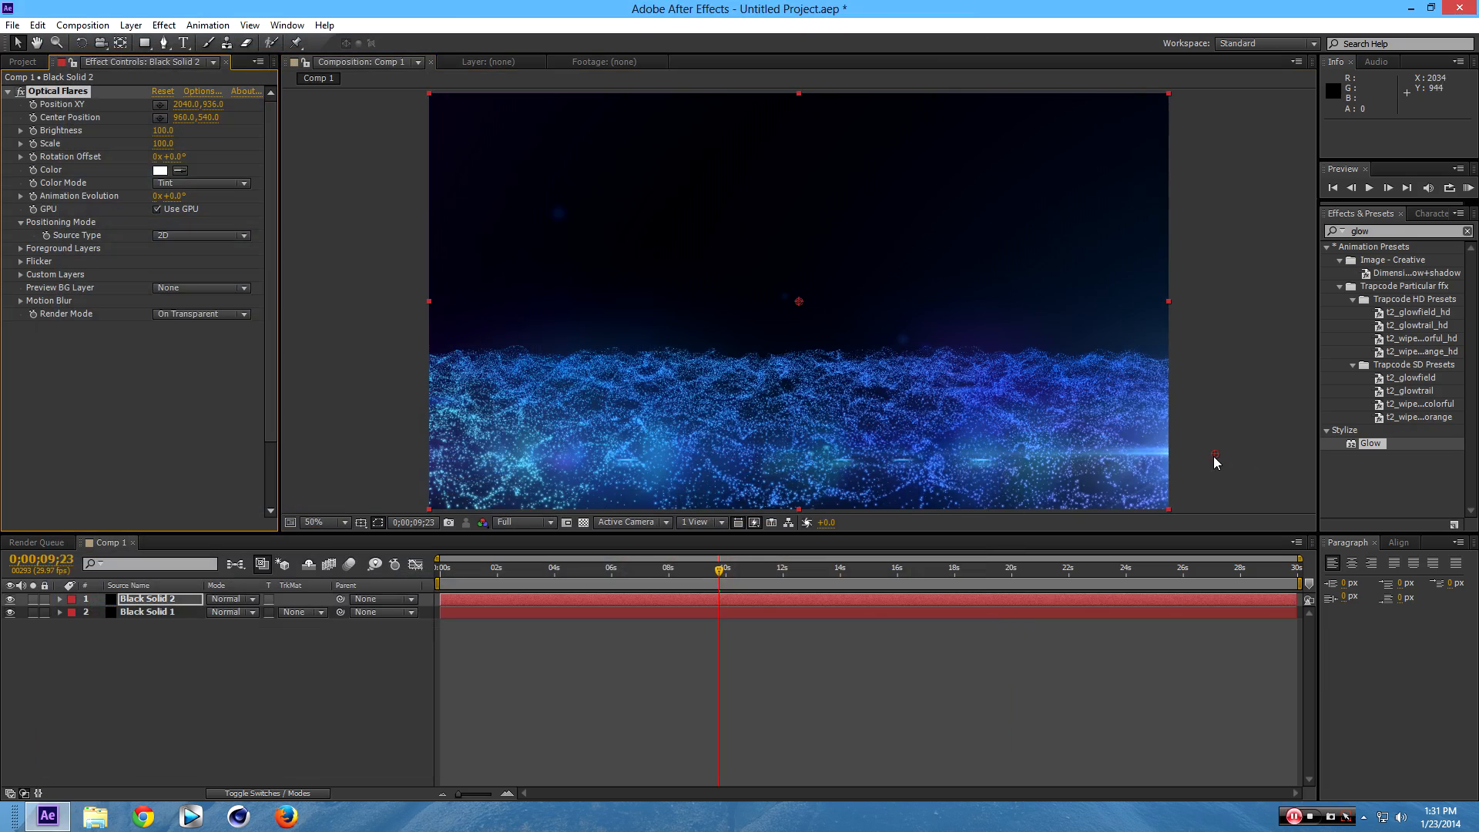
pyautogui.moveTo(1216, 454)
pyautogui.mouseDown()
pyautogui.moveTo(1186, 490)
pyautogui.moveTo(1196, 460)
pyautogui.mouseUp()
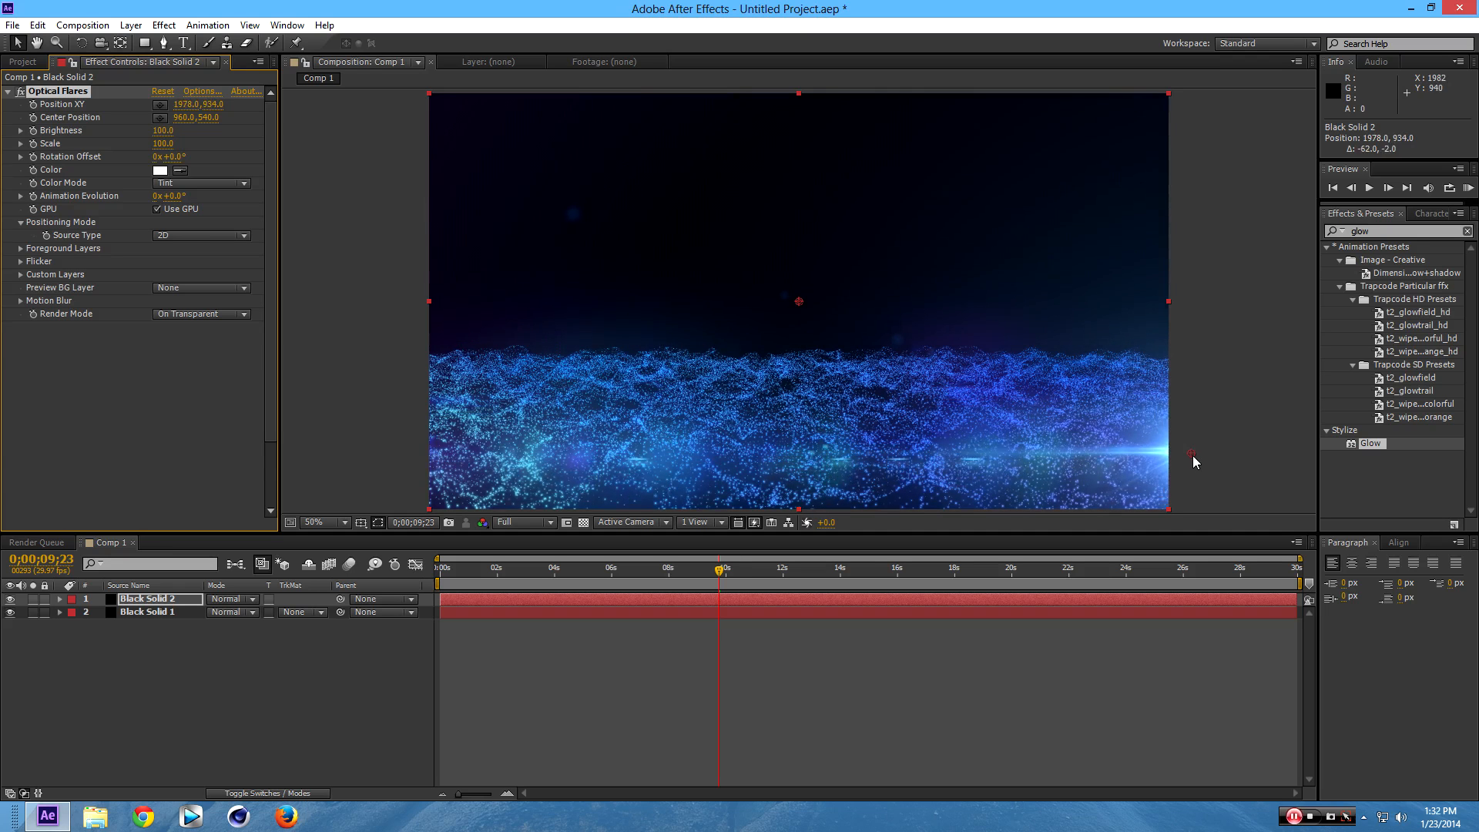
pyautogui.click(163, 605)
pyautogui.rightClick(160, 603)
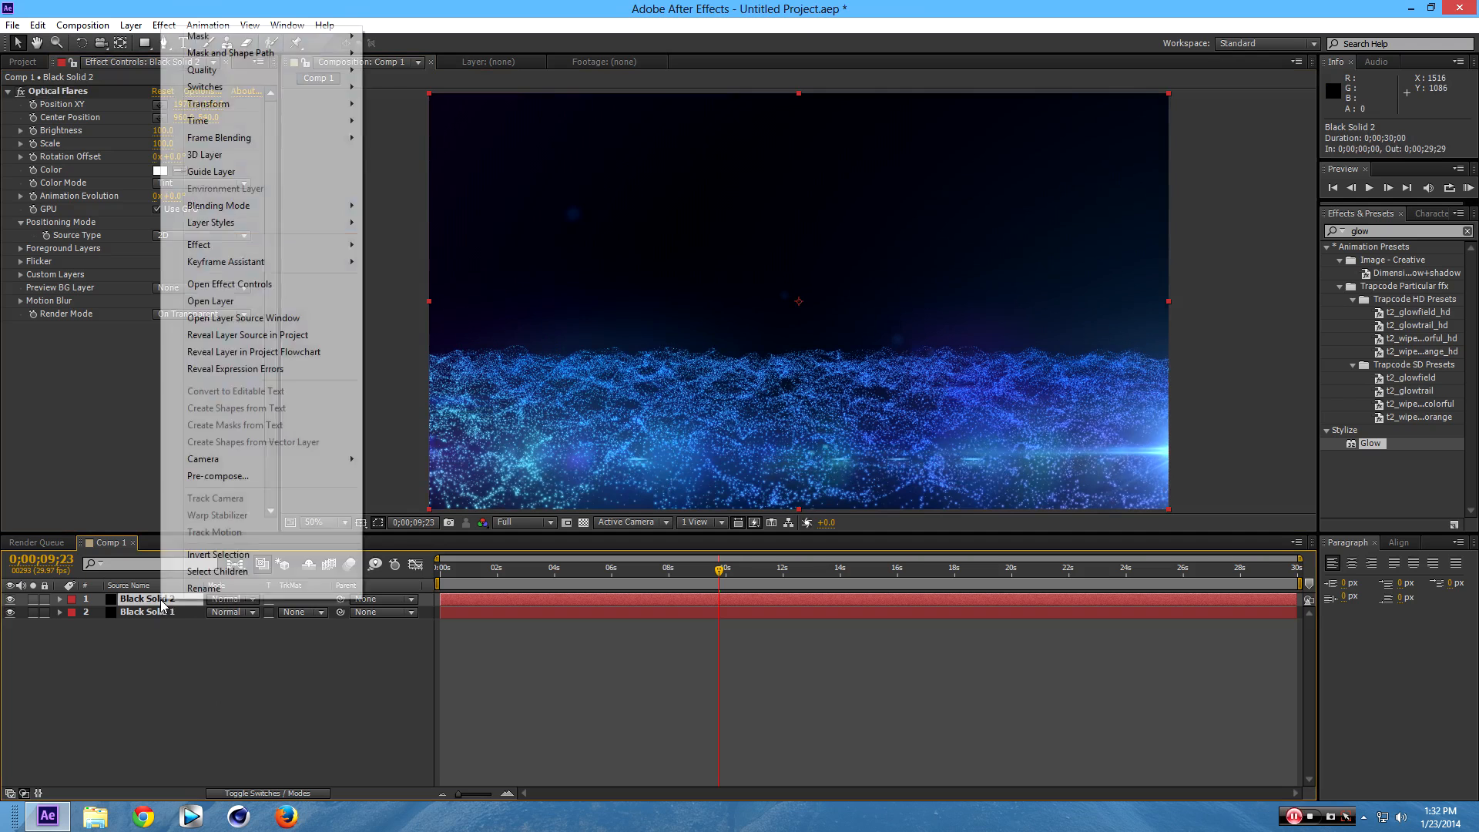
pyautogui.doubleClick(151, 601)
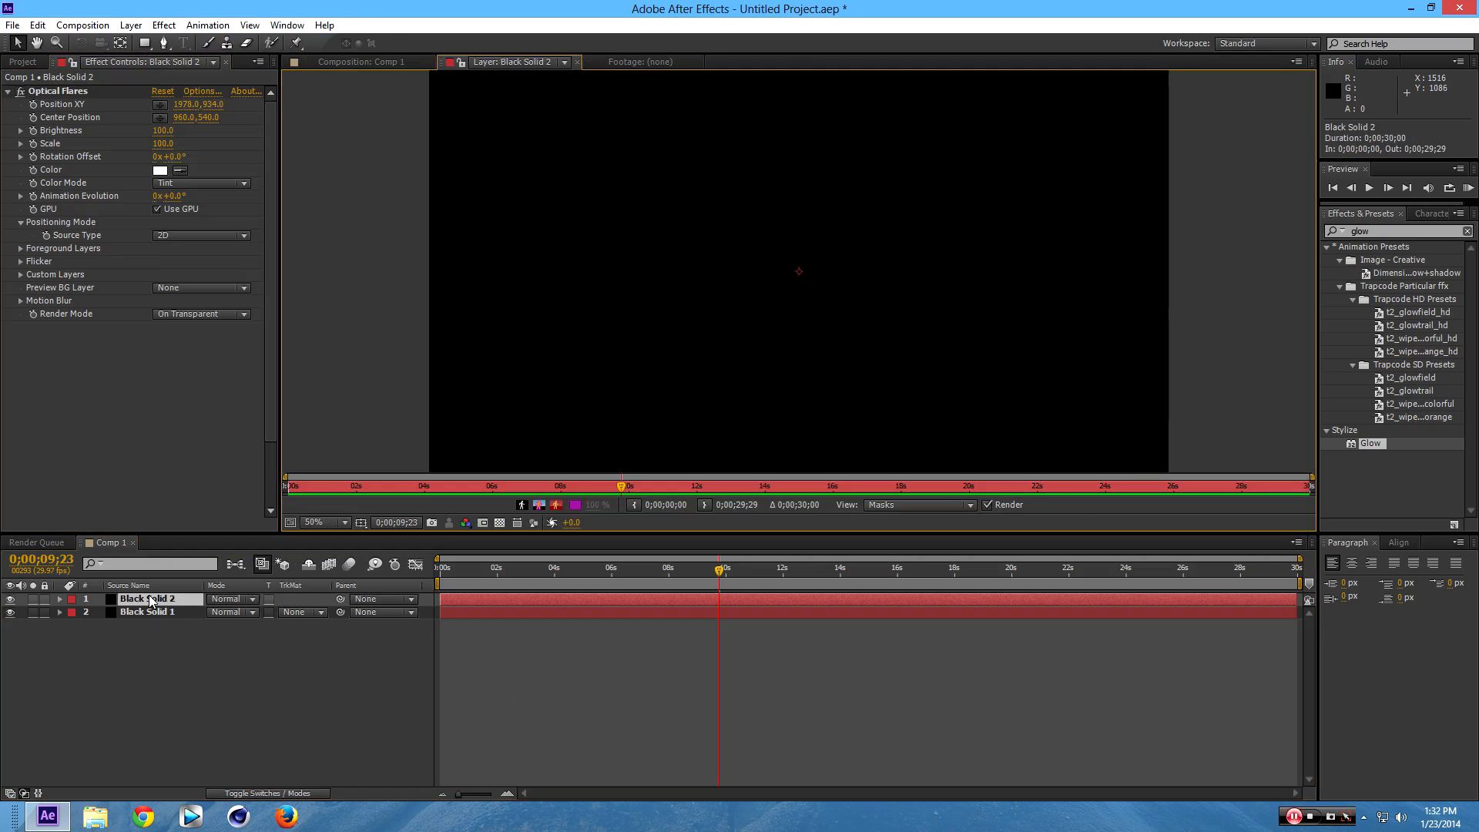
pyautogui.click(331, 62)
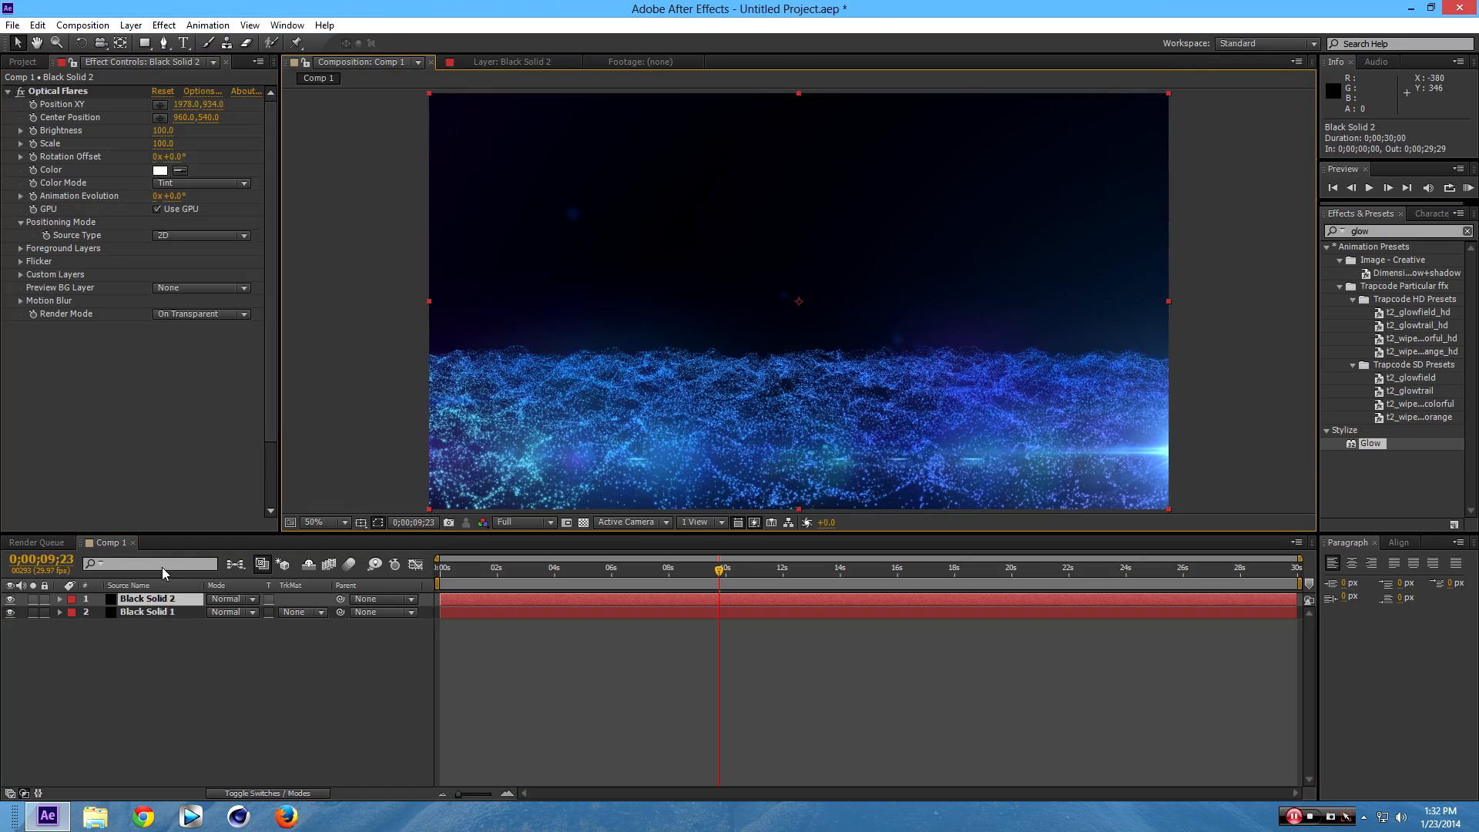
pyautogui.rightClick(140, 602)
pyautogui.press('Escape')
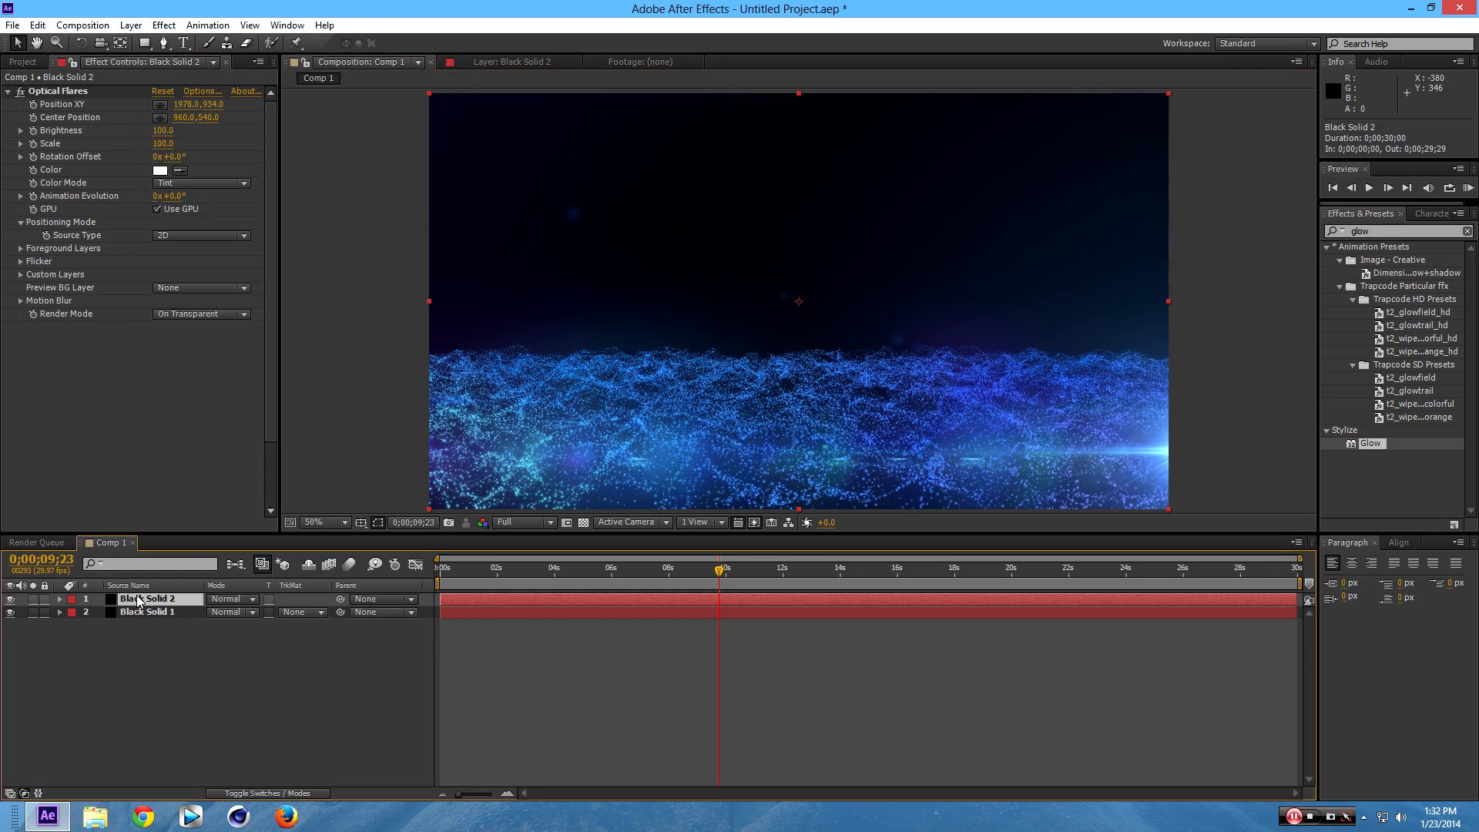
pyautogui.press('r')
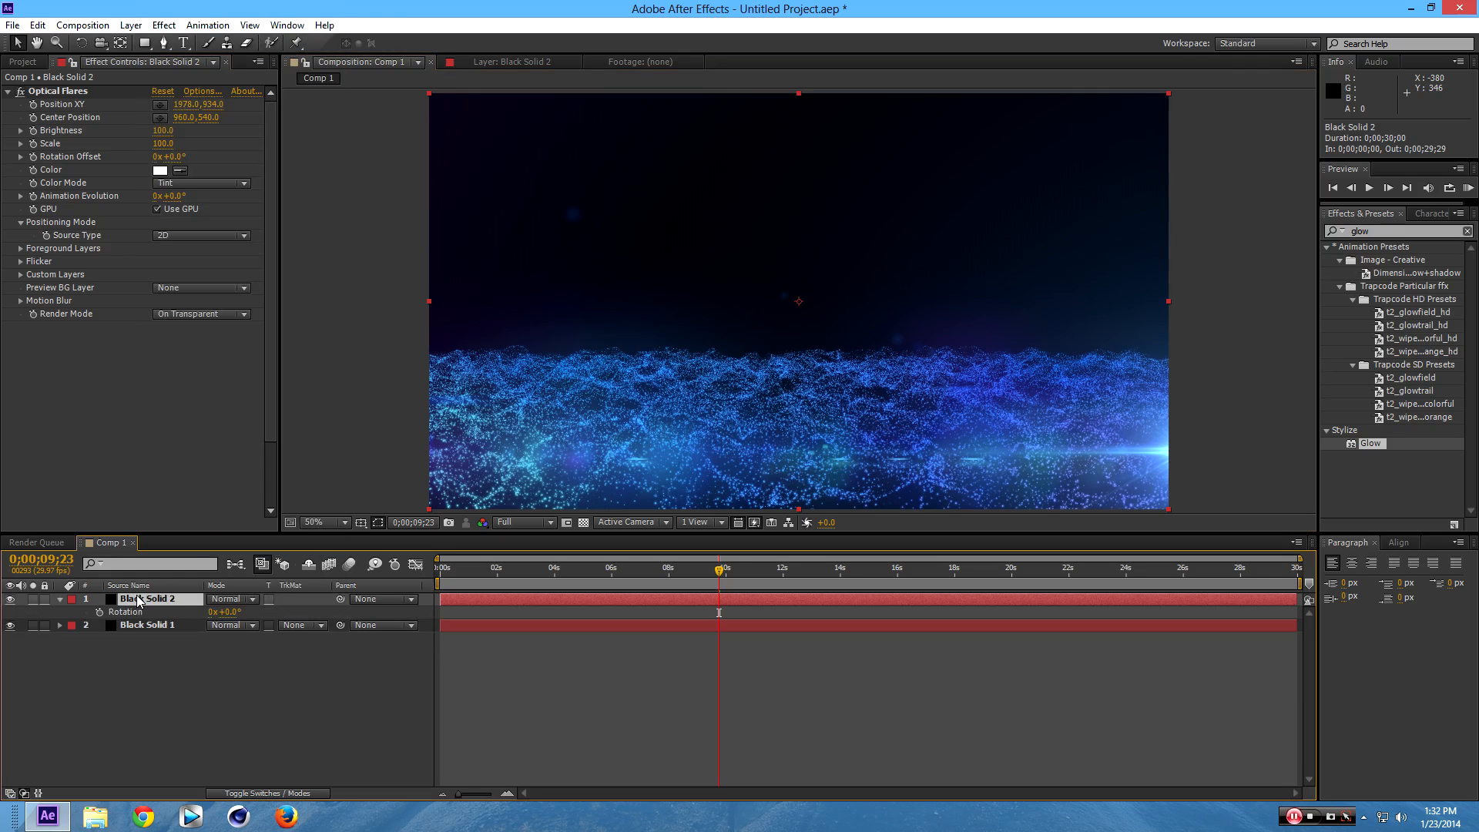
pyautogui.click(61, 601)
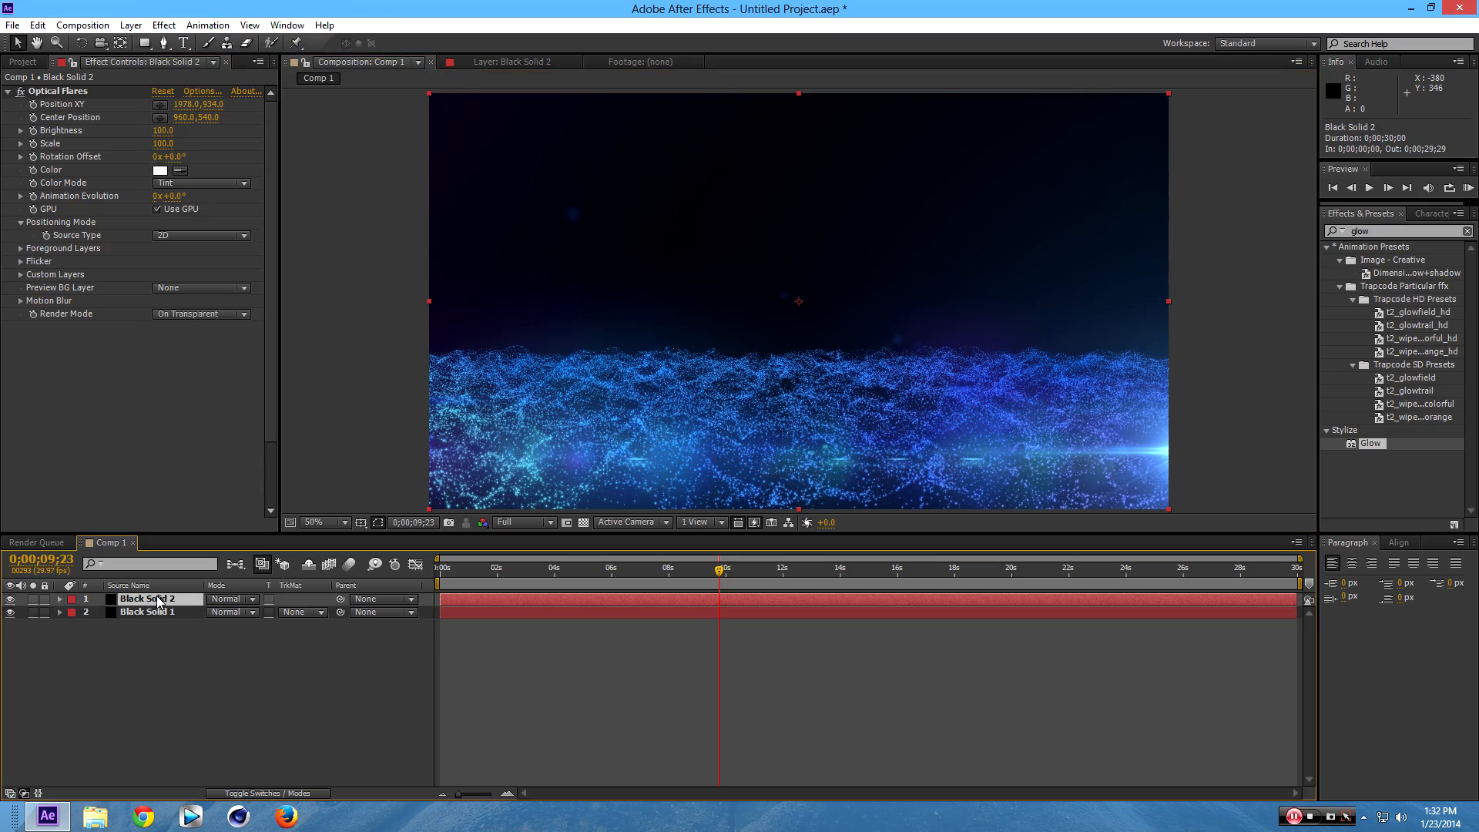
# Move the flare layer Black Solid 2 below the particle layer Black Solid 1.
pyautogui.moveTo(162, 602); pyautogui.dragTo(159, 641)
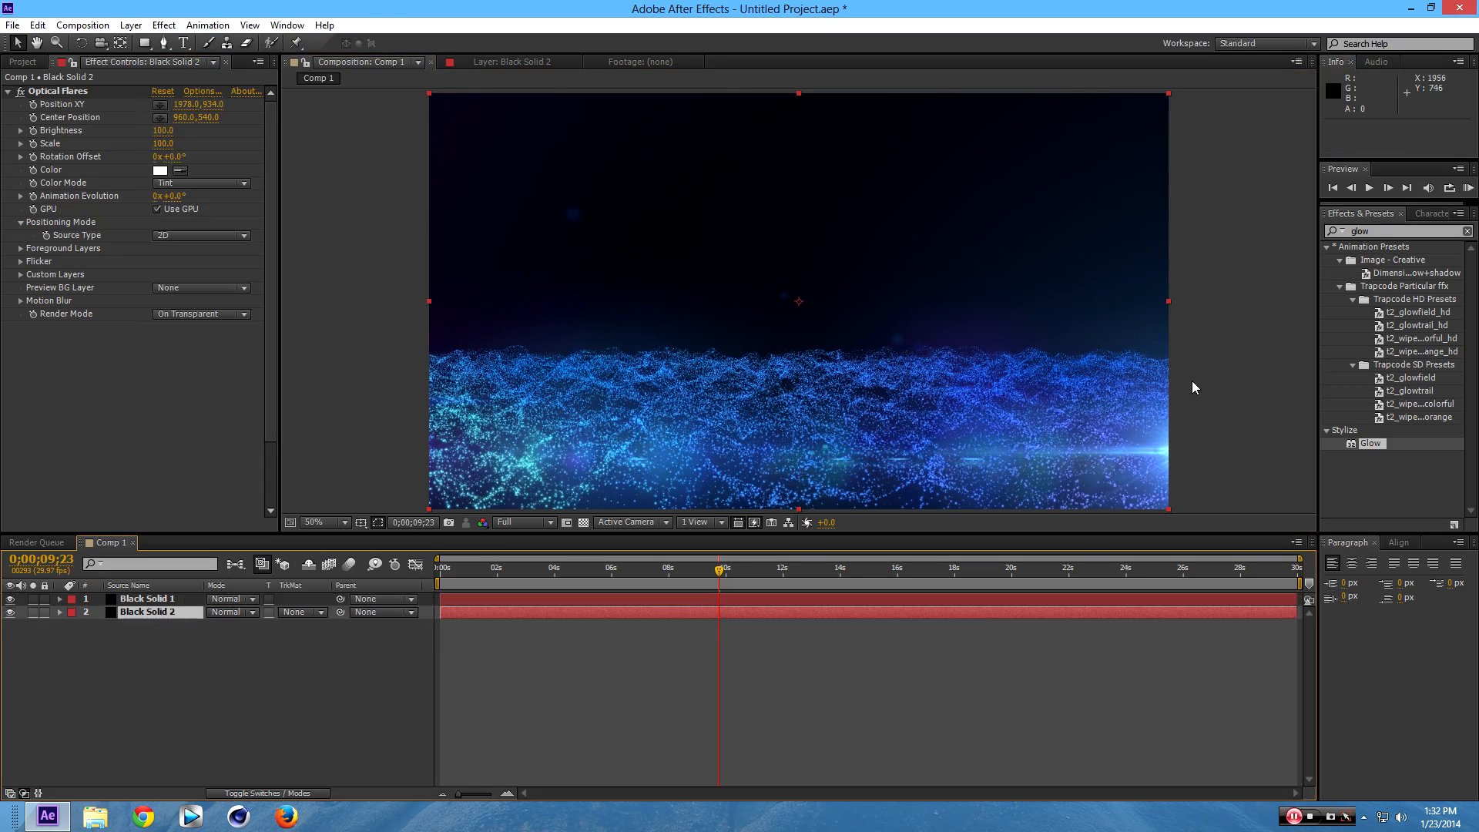
pyautogui.click(163, 602)
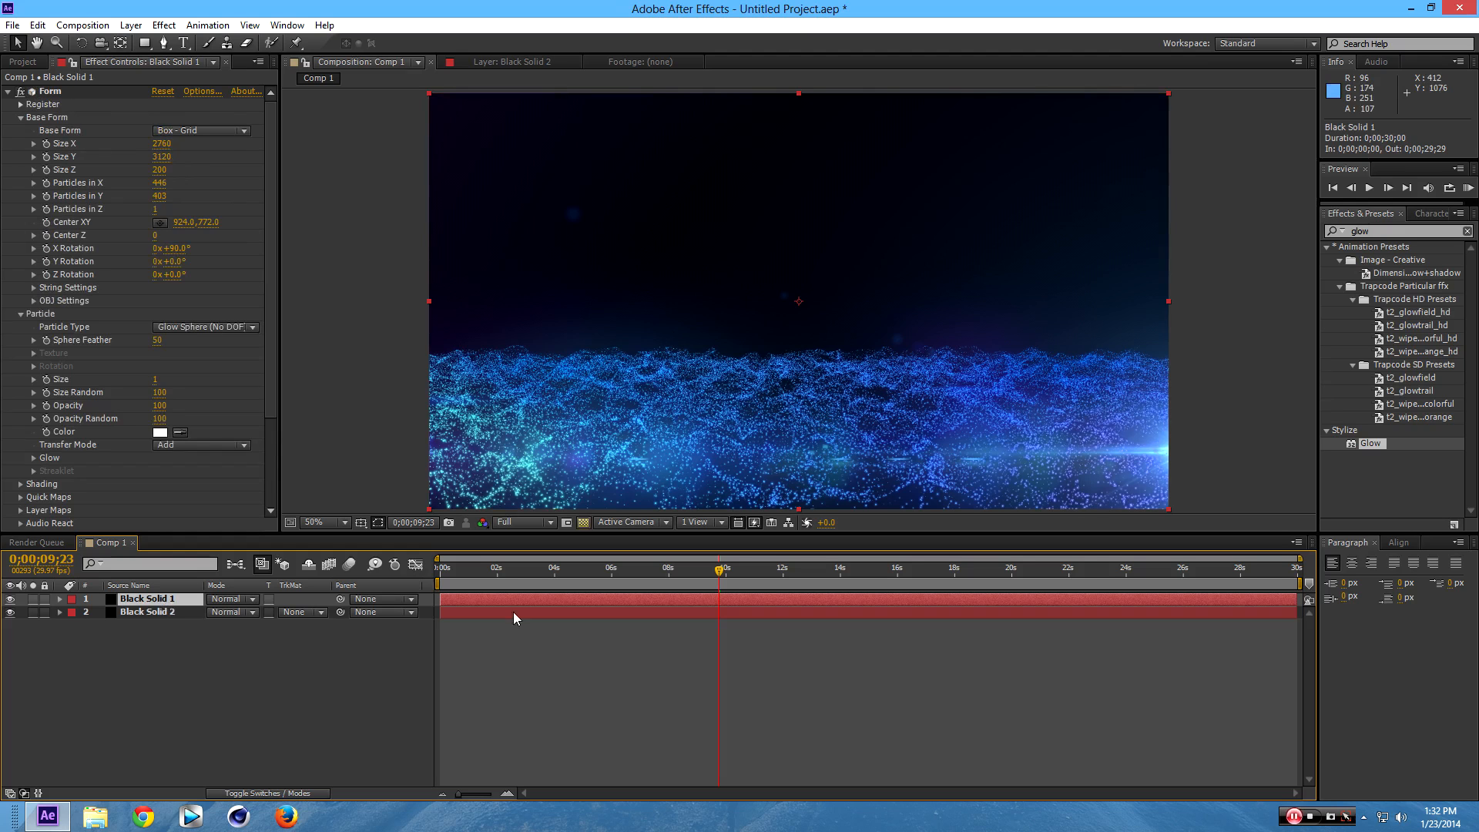
# Set the flare's Flicker options on Black Solid 2 to Random Seed 100, Speed 15 and Amount 45.
pyautogui.click(154, 612)
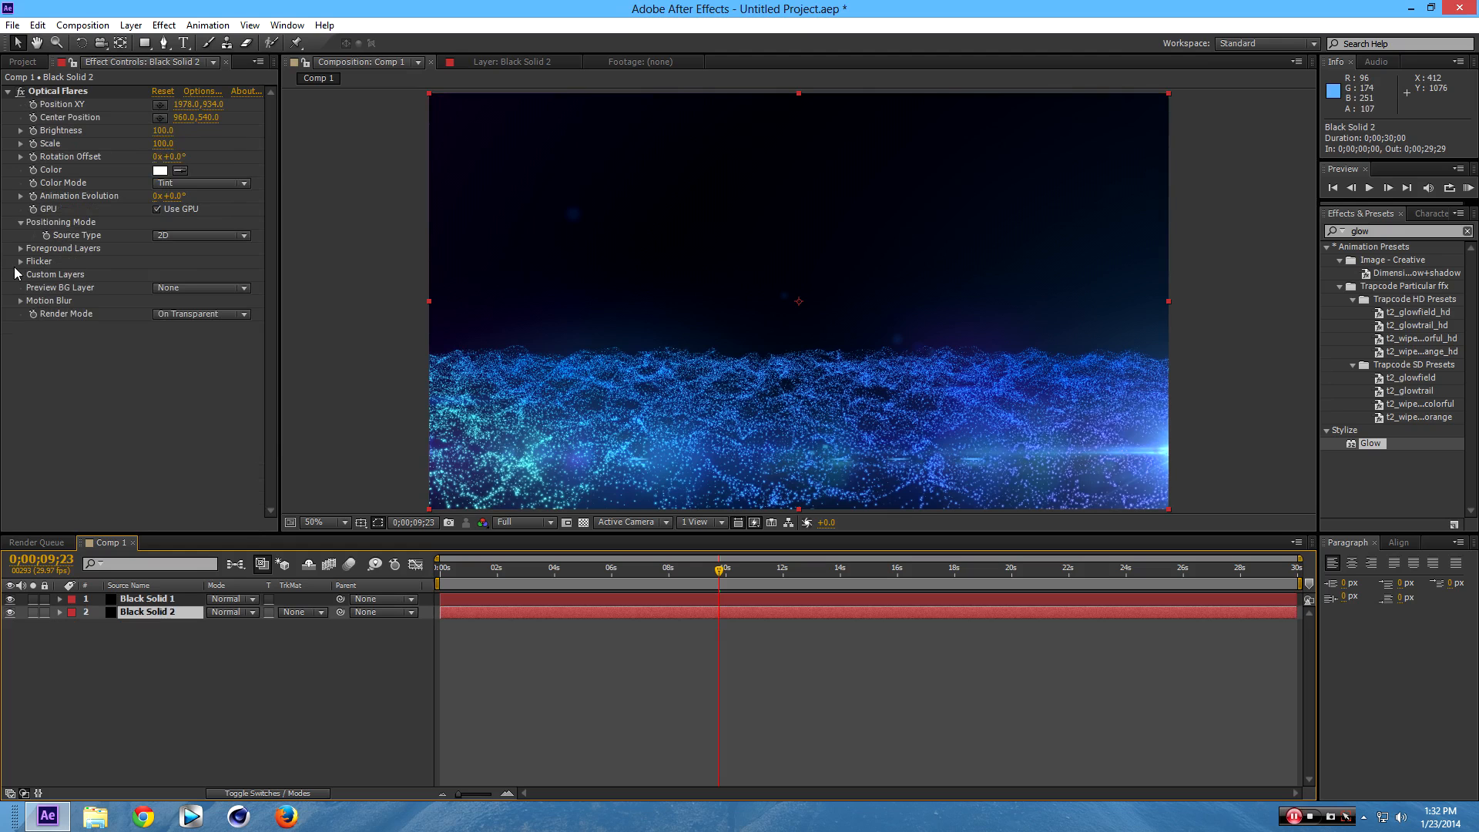
pyautogui.click(21, 261)
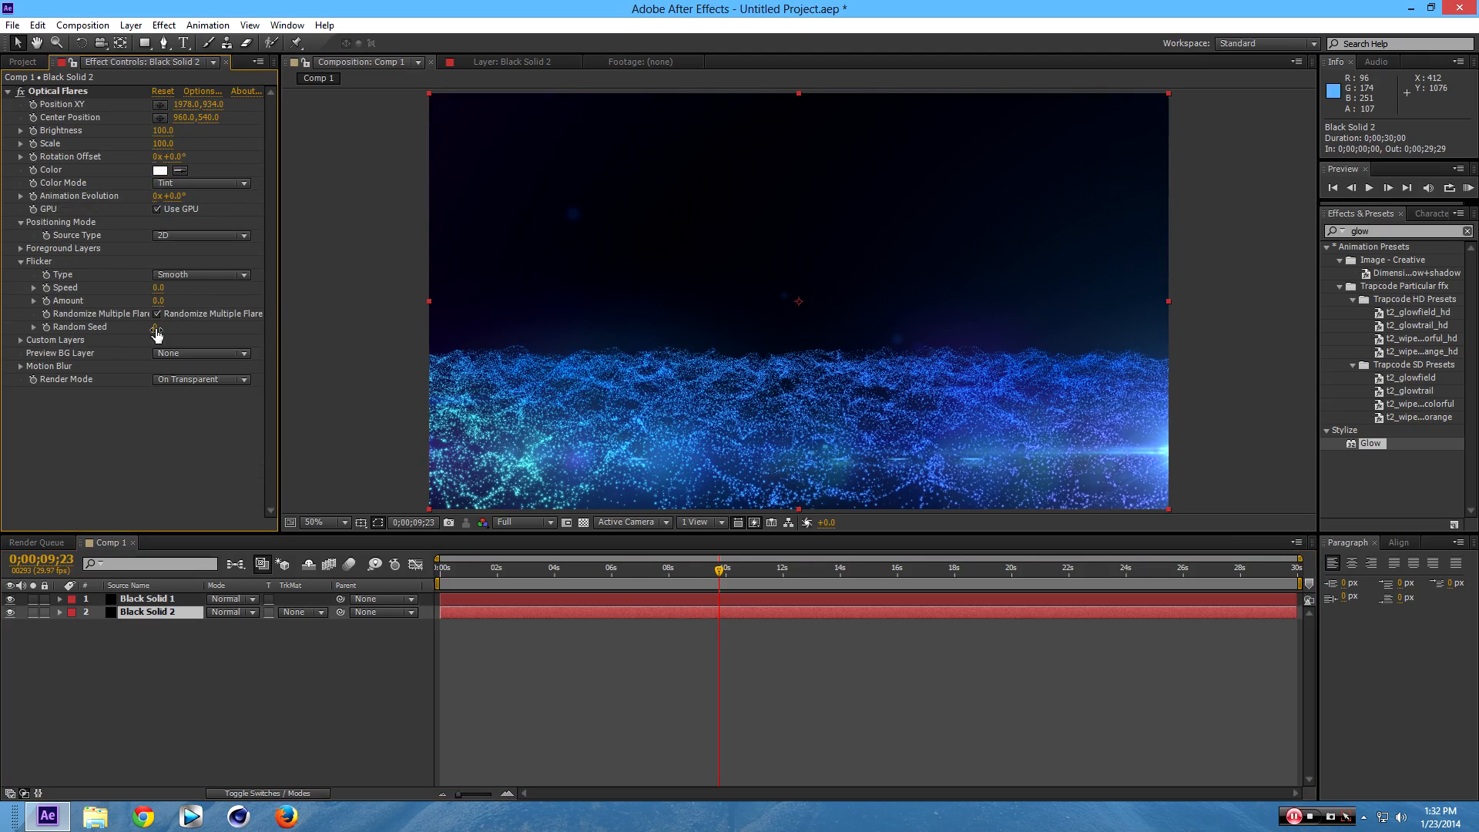
pyautogui.click(158, 329)
pyautogui.press('Return')
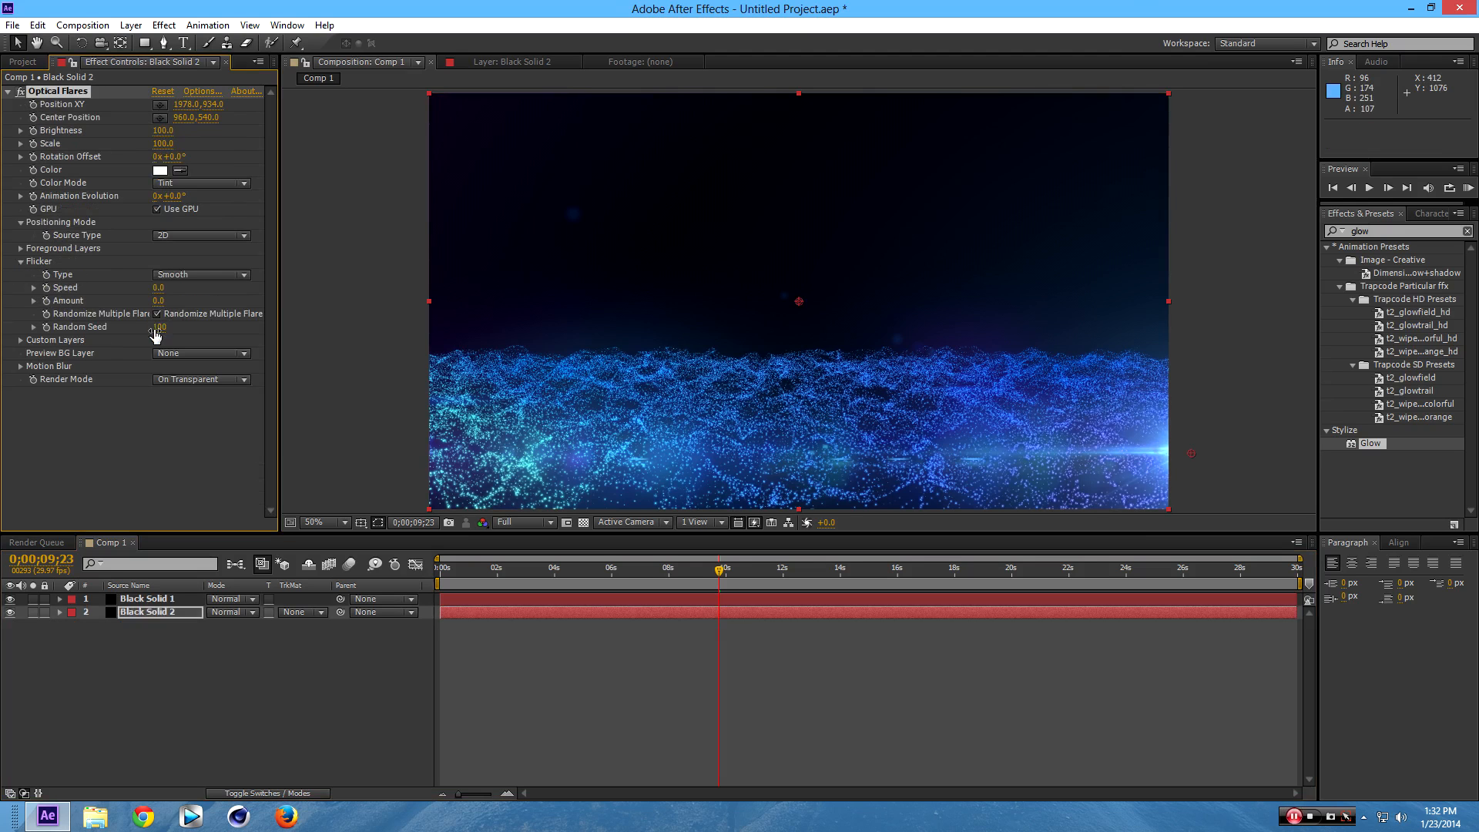
pyautogui.click(159, 288)
pyautogui.write('15')
pyautogui.press('Return')
pyautogui.click(166, 300)
pyautogui.write('45')
pyautogui.press('Return')
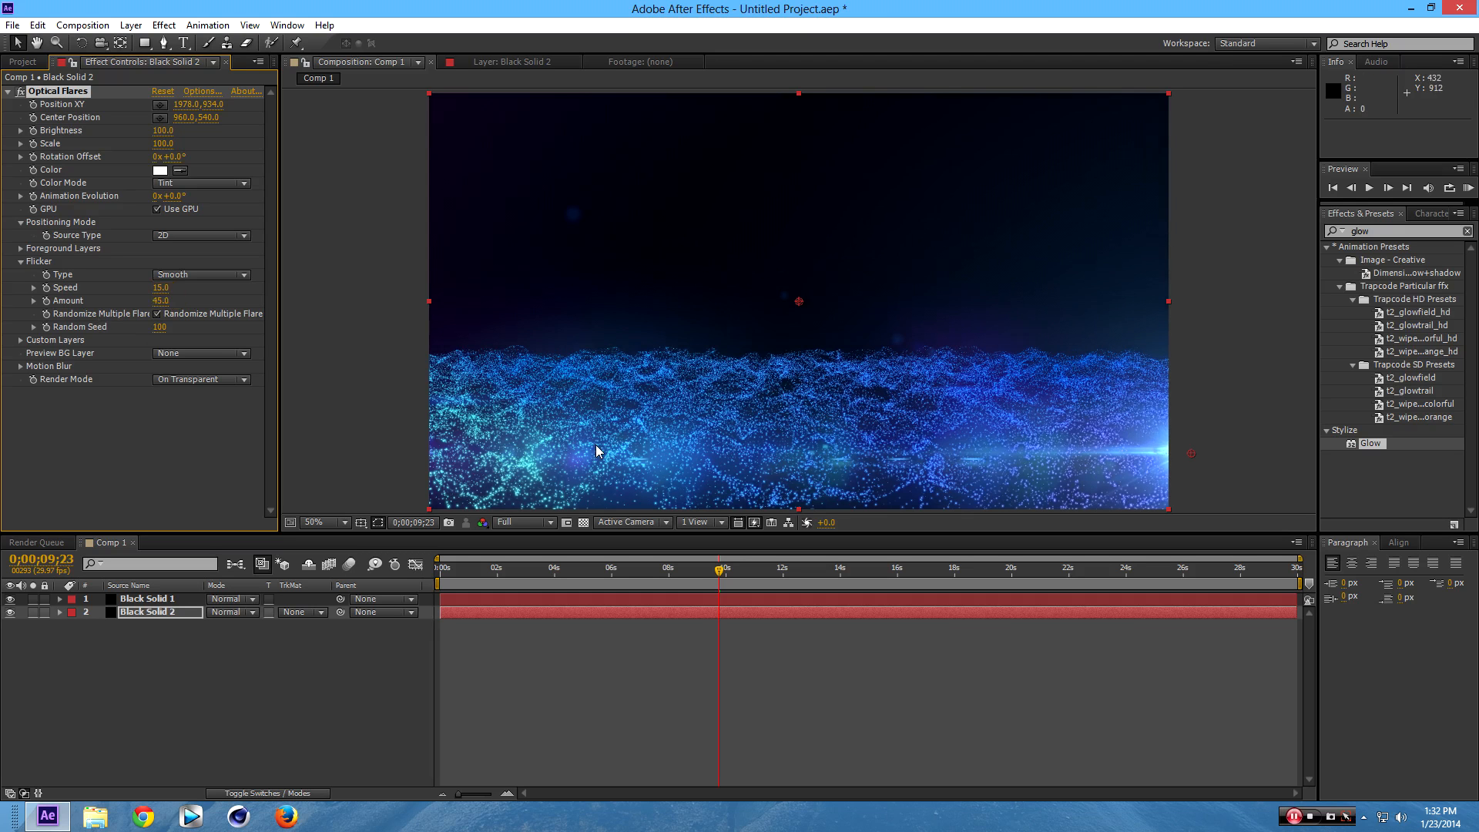
# Duplicate the flare layer and move the copy's flare position just outside the frame's opposite edge, to -100, 938.
pyautogui.click(141, 616)
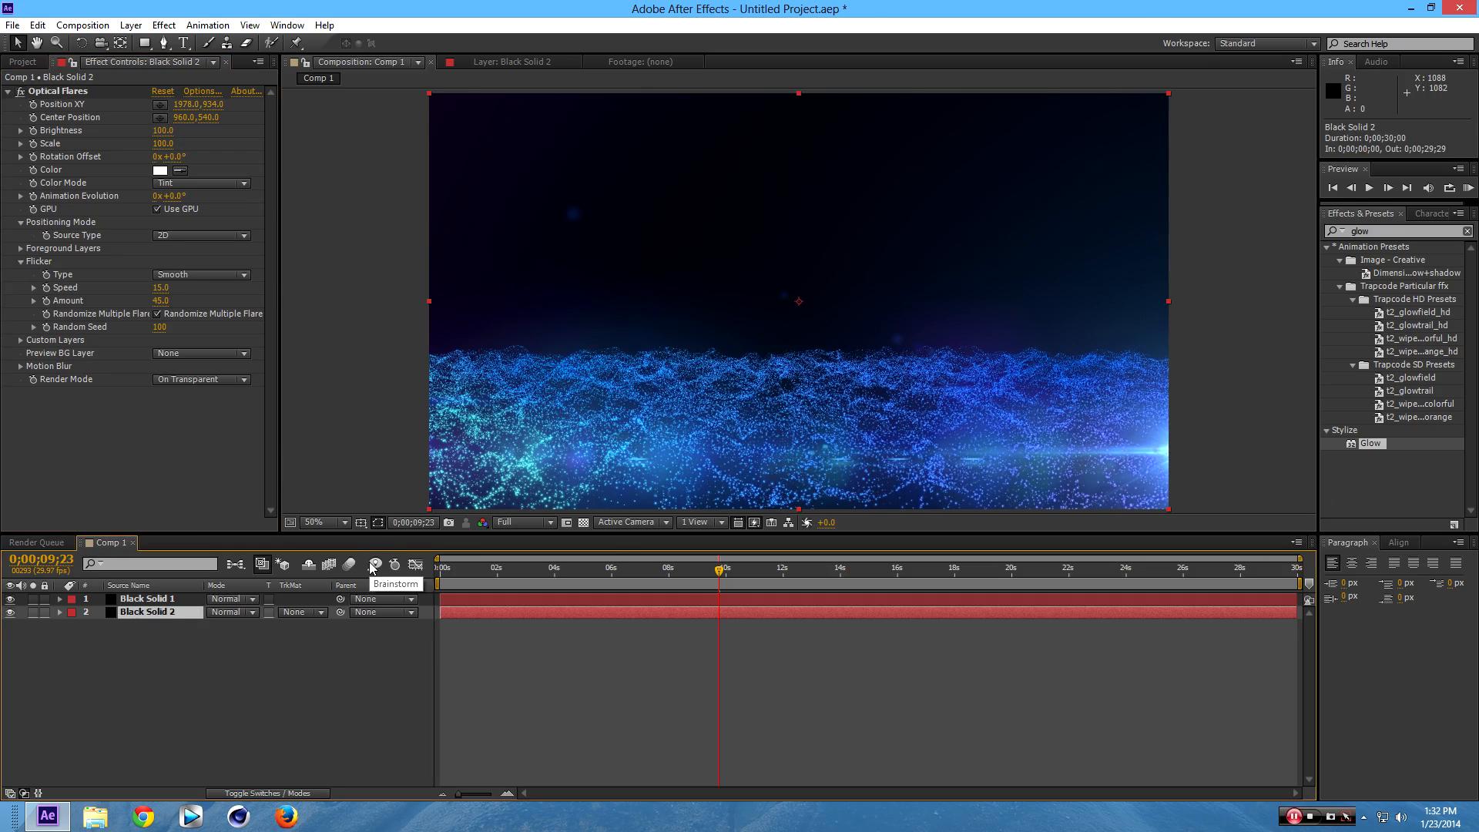
pyautogui.hotkey('ctrl', 'd')
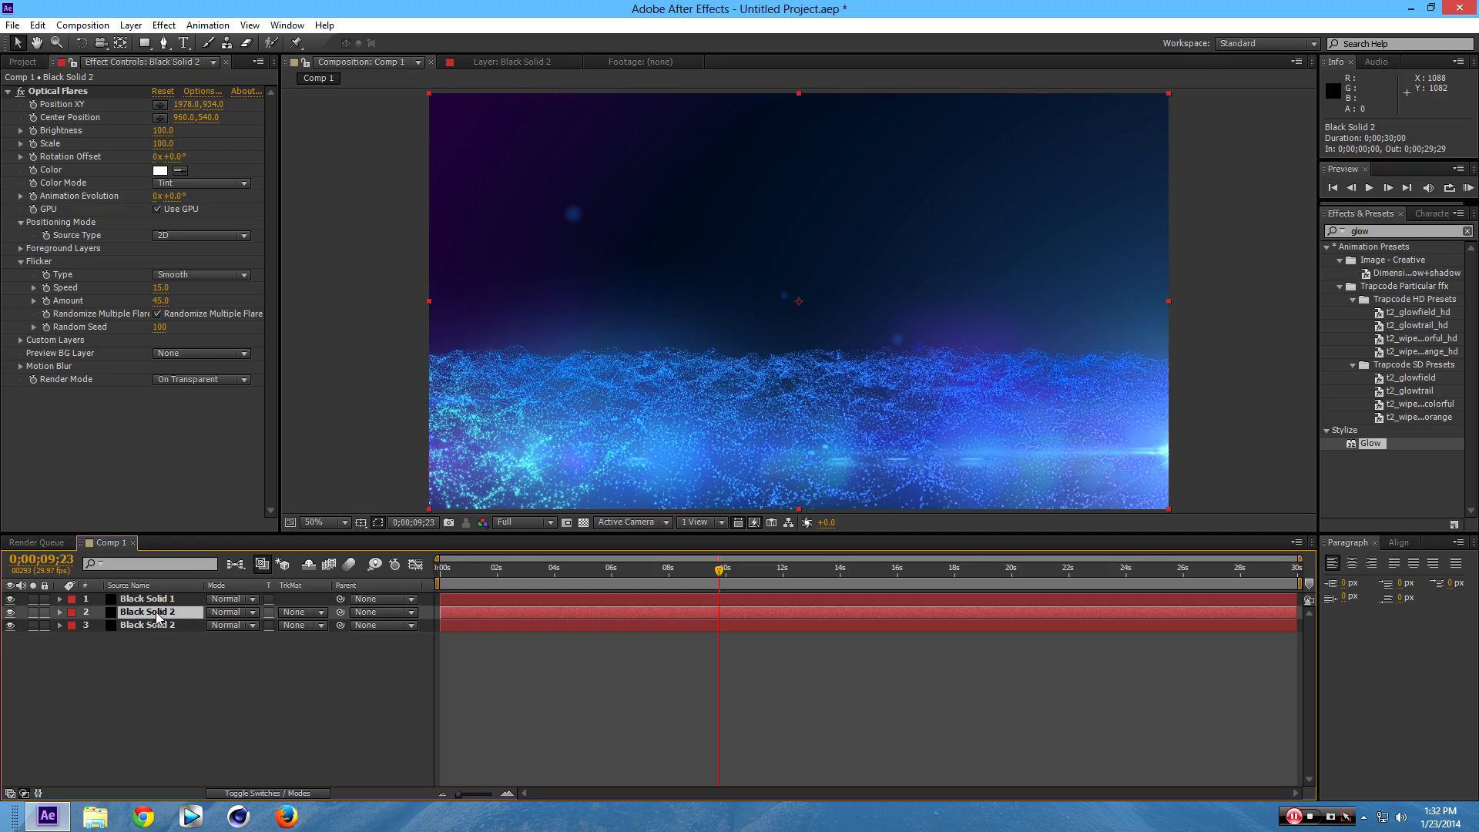
pyautogui.click(77, 91)
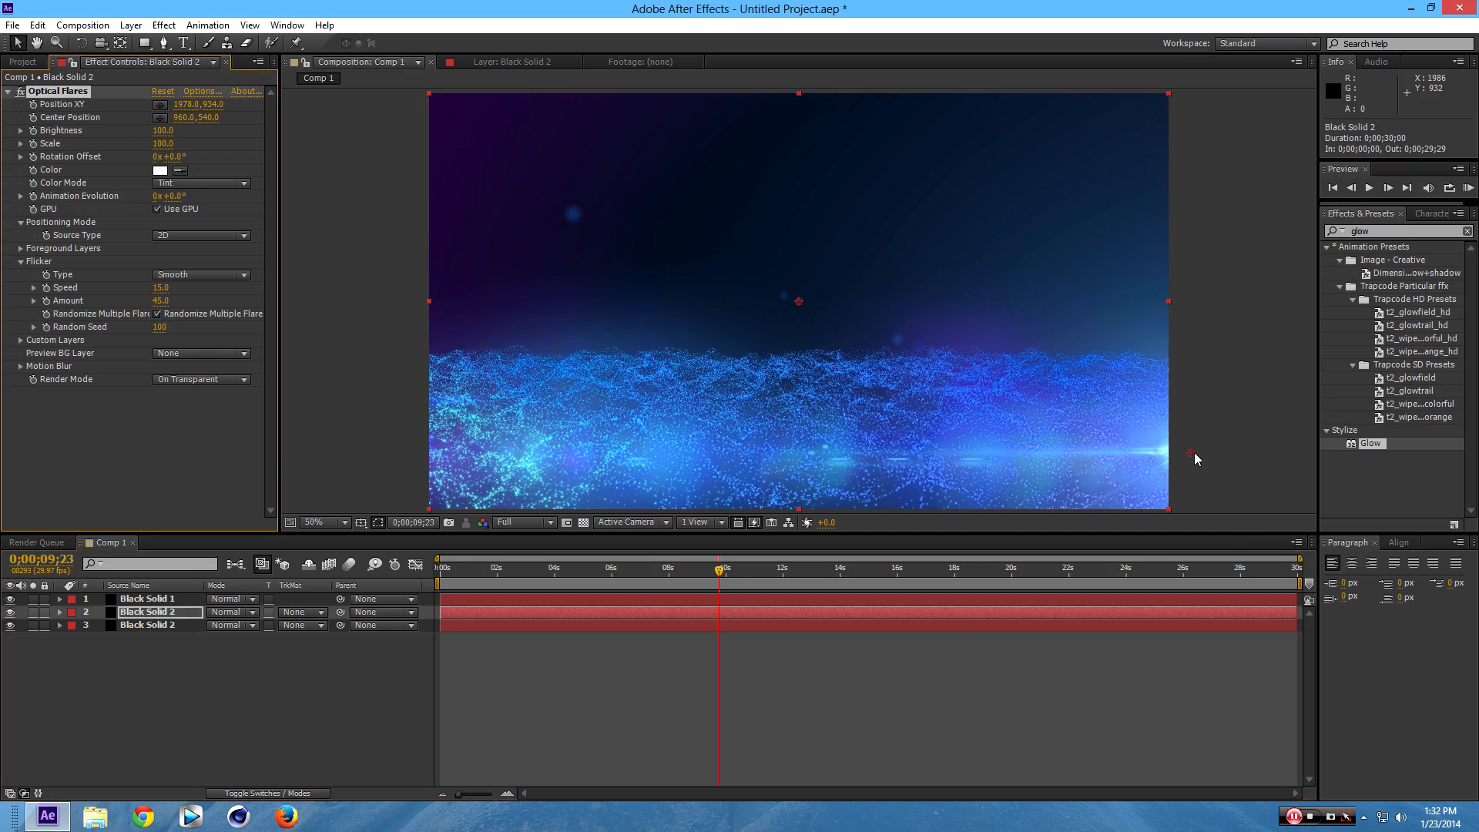
pyautogui.moveTo(1196, 459); pyautogui.dragTo(405, 460)
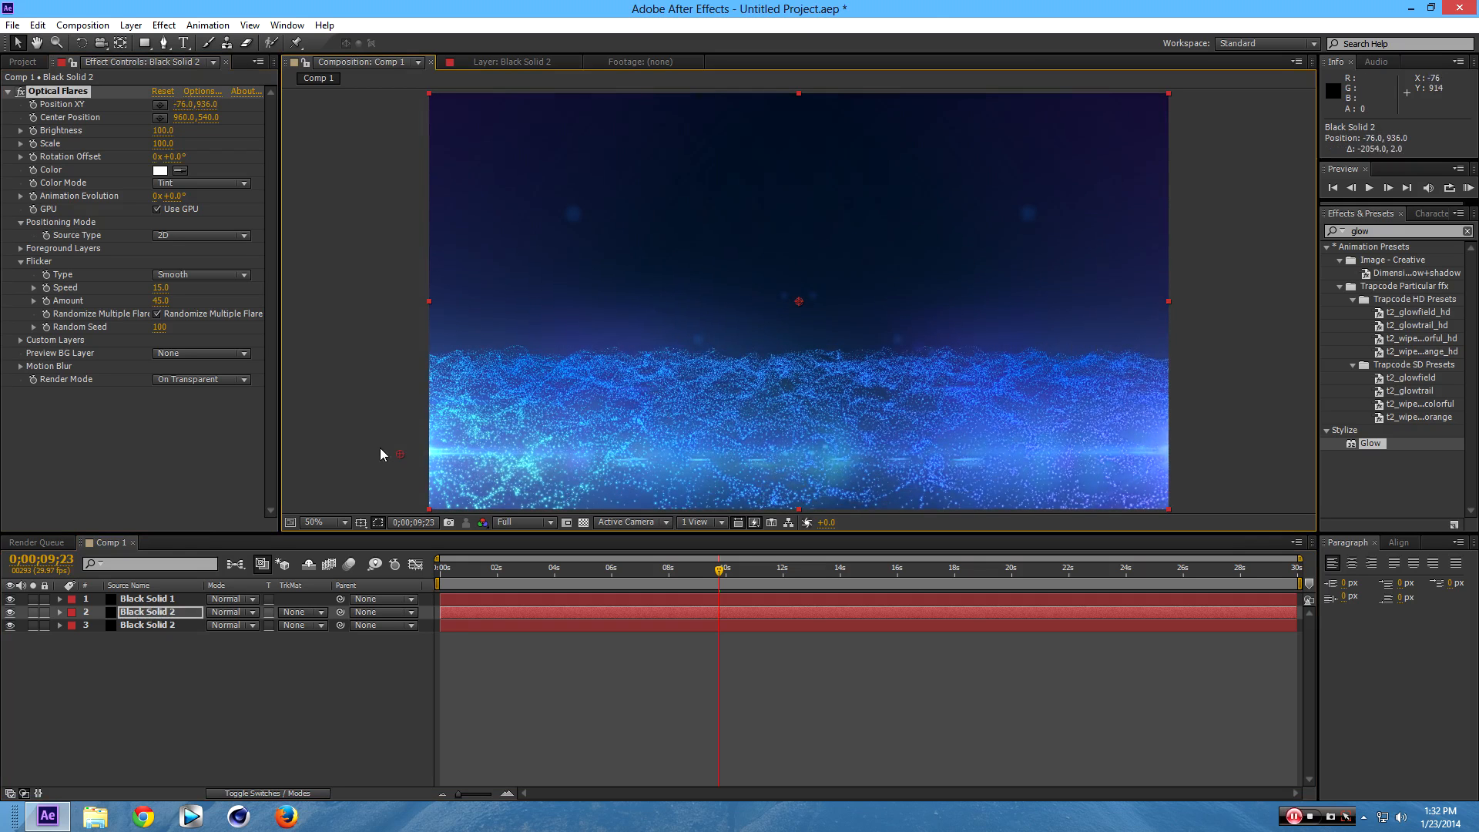
pyautogui.moveTo(402, 458); pyautogui.dragTo(392, 458)
# Set the duplicate flare's flicker Random Seed to 160 and check the animation at 0;00;12;06.
pyautogui.click(185, 614)
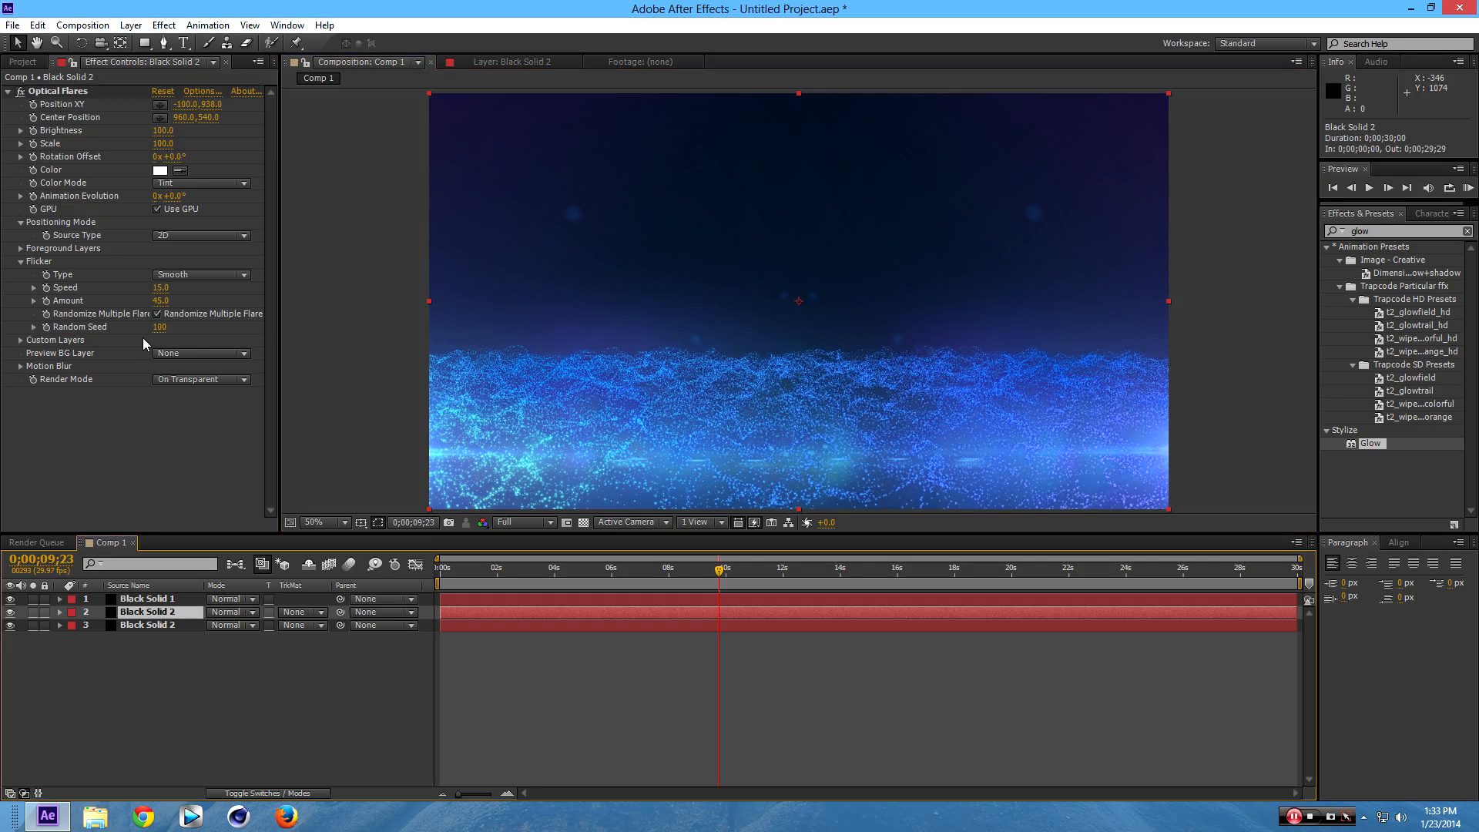
pyautogui.click(158, 327)
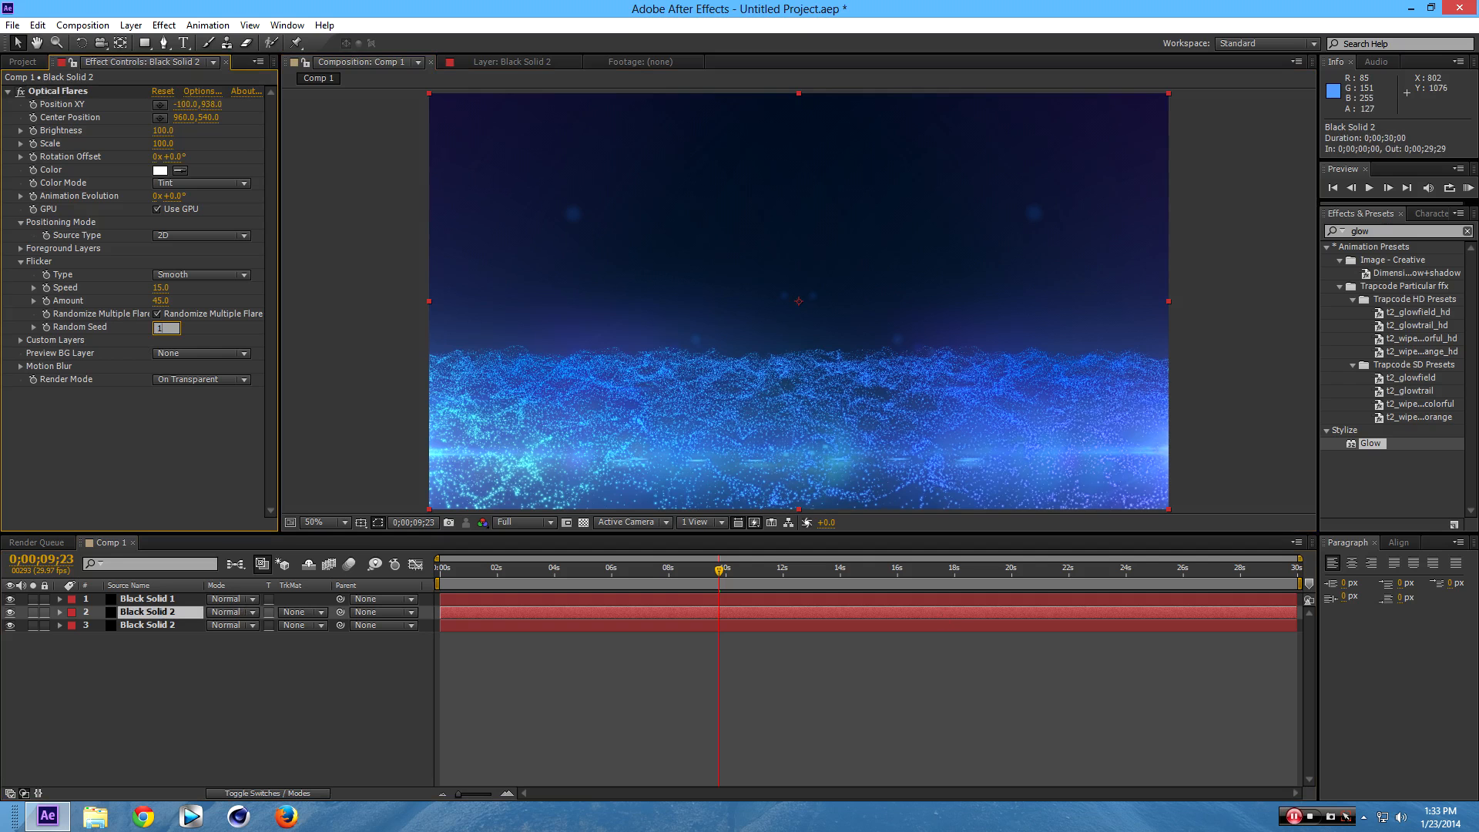
pyautogui.press('Return')
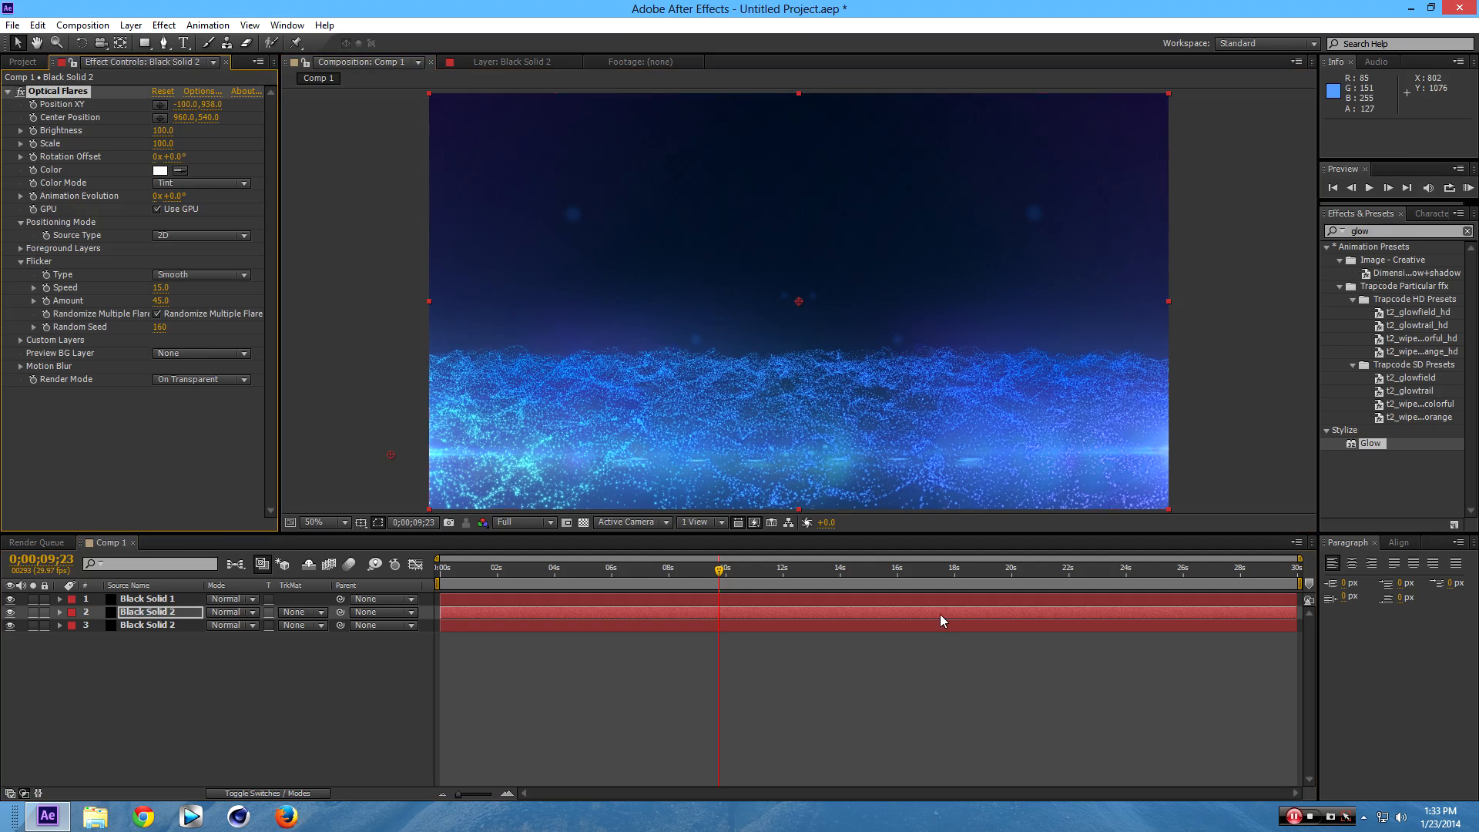
pyautogui.press('pagedown')
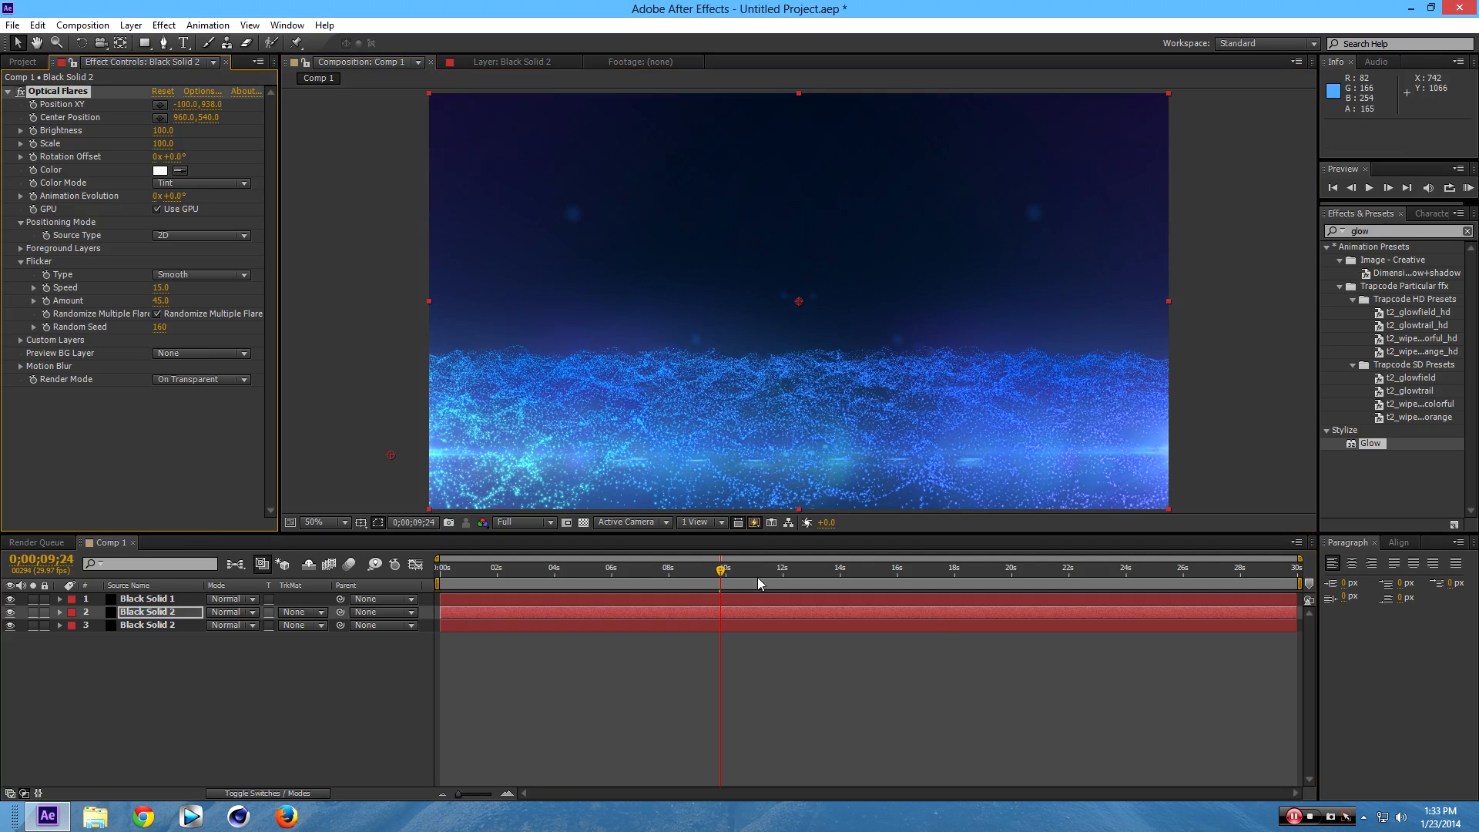
pyautogui.moveTo(758, 579); pyautogui.dragTo(790, 577)
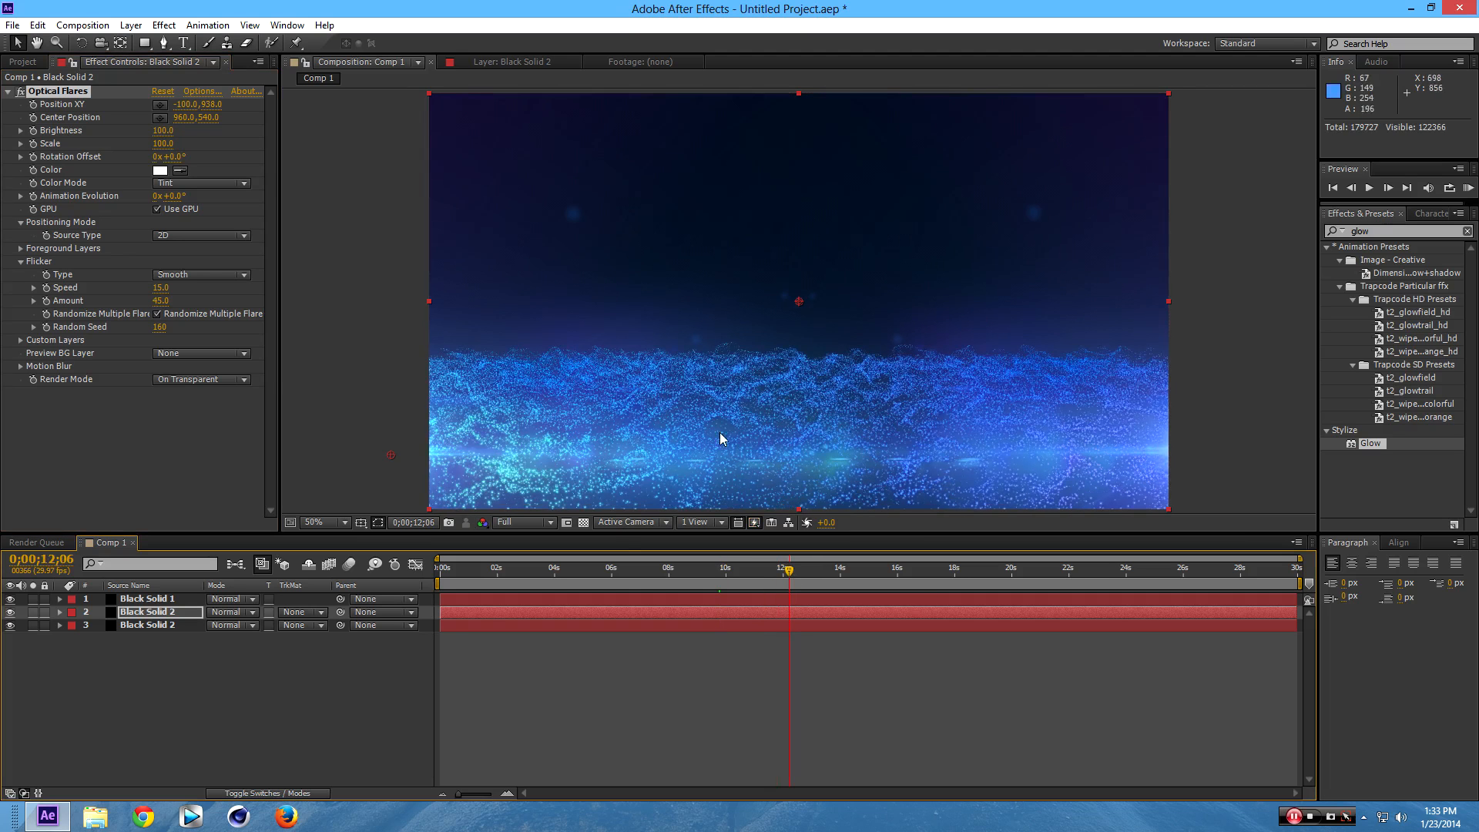
# Create a new 1920 × 1080 black solid named Black Solid 3 at the top of the composition.
pyautogui.click(207, 729)
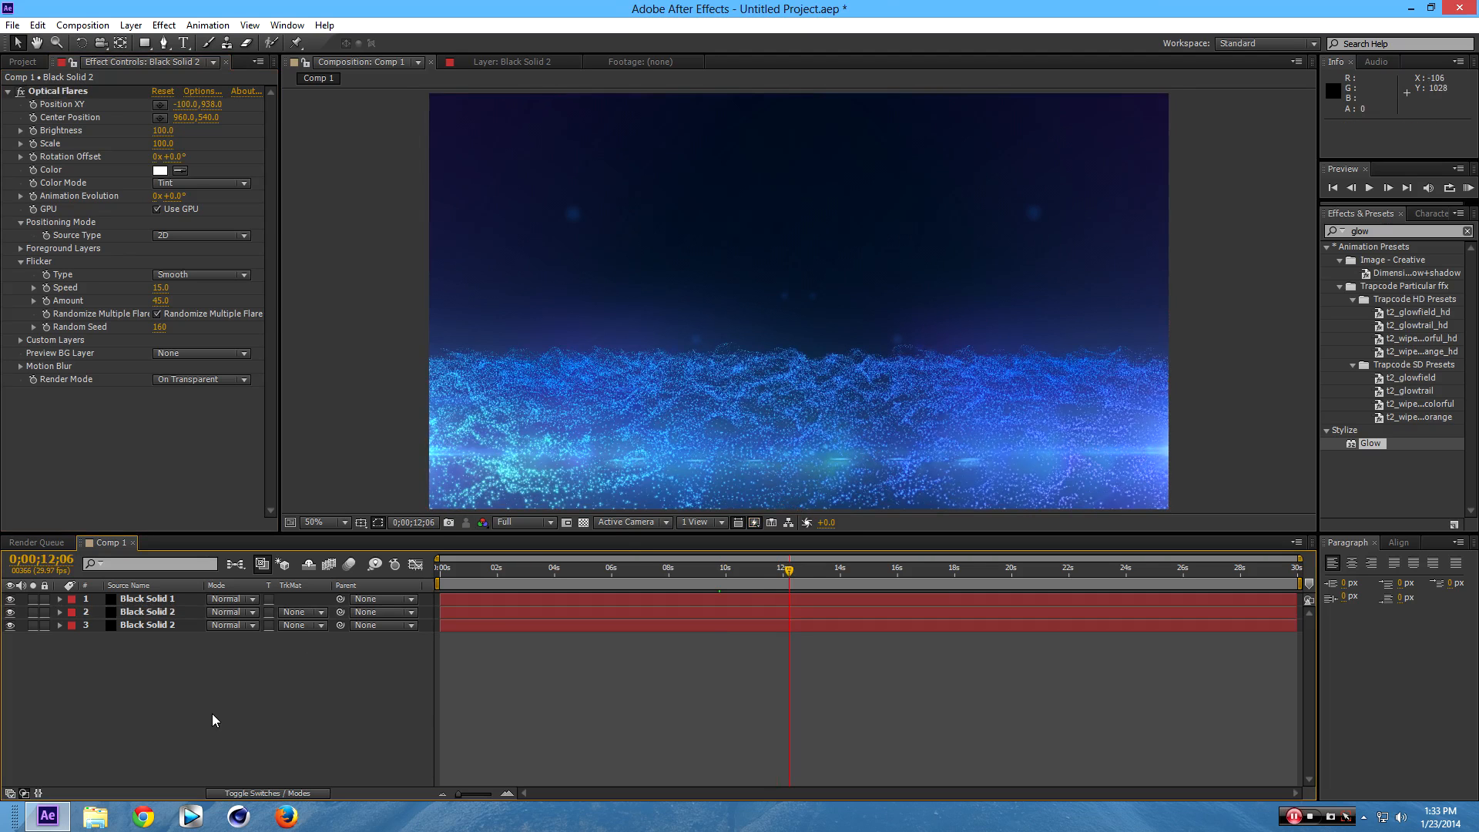
pyautogui.rightClick(213, 717)
pyautogui.moveTo(334, 554)
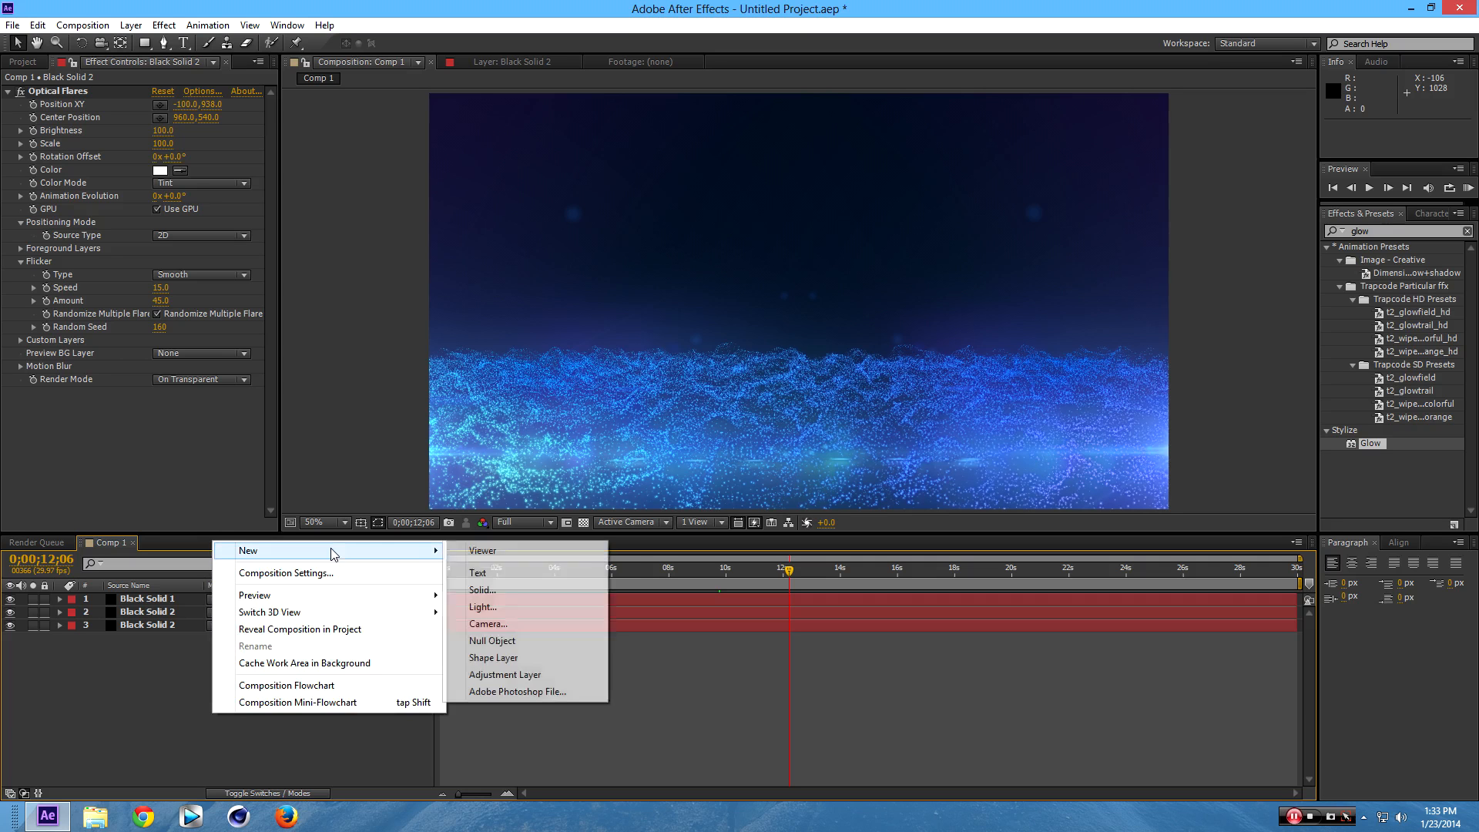
pyautogui.click(499, 590)
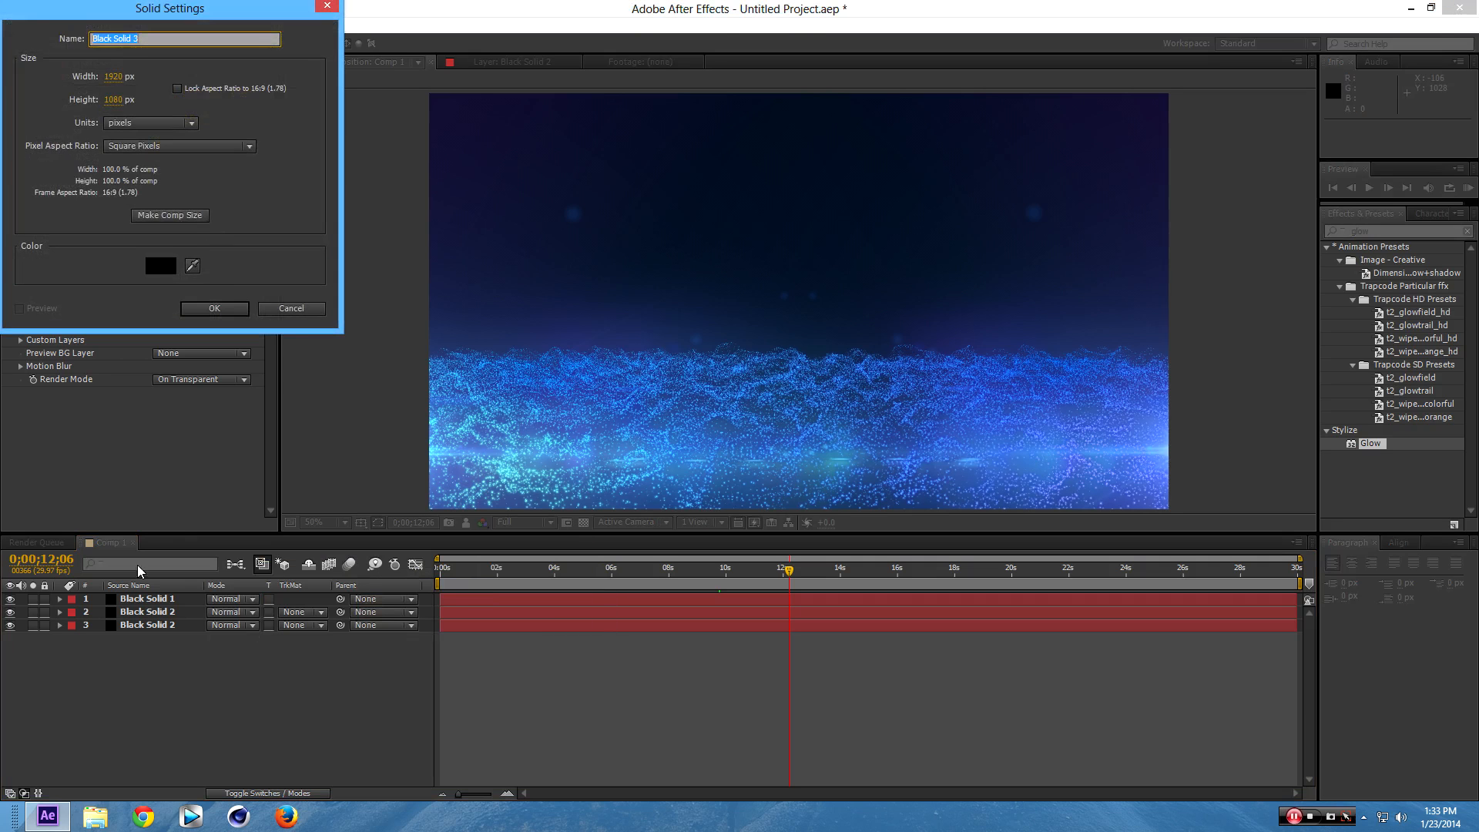
pyautogui.click(217, 309)
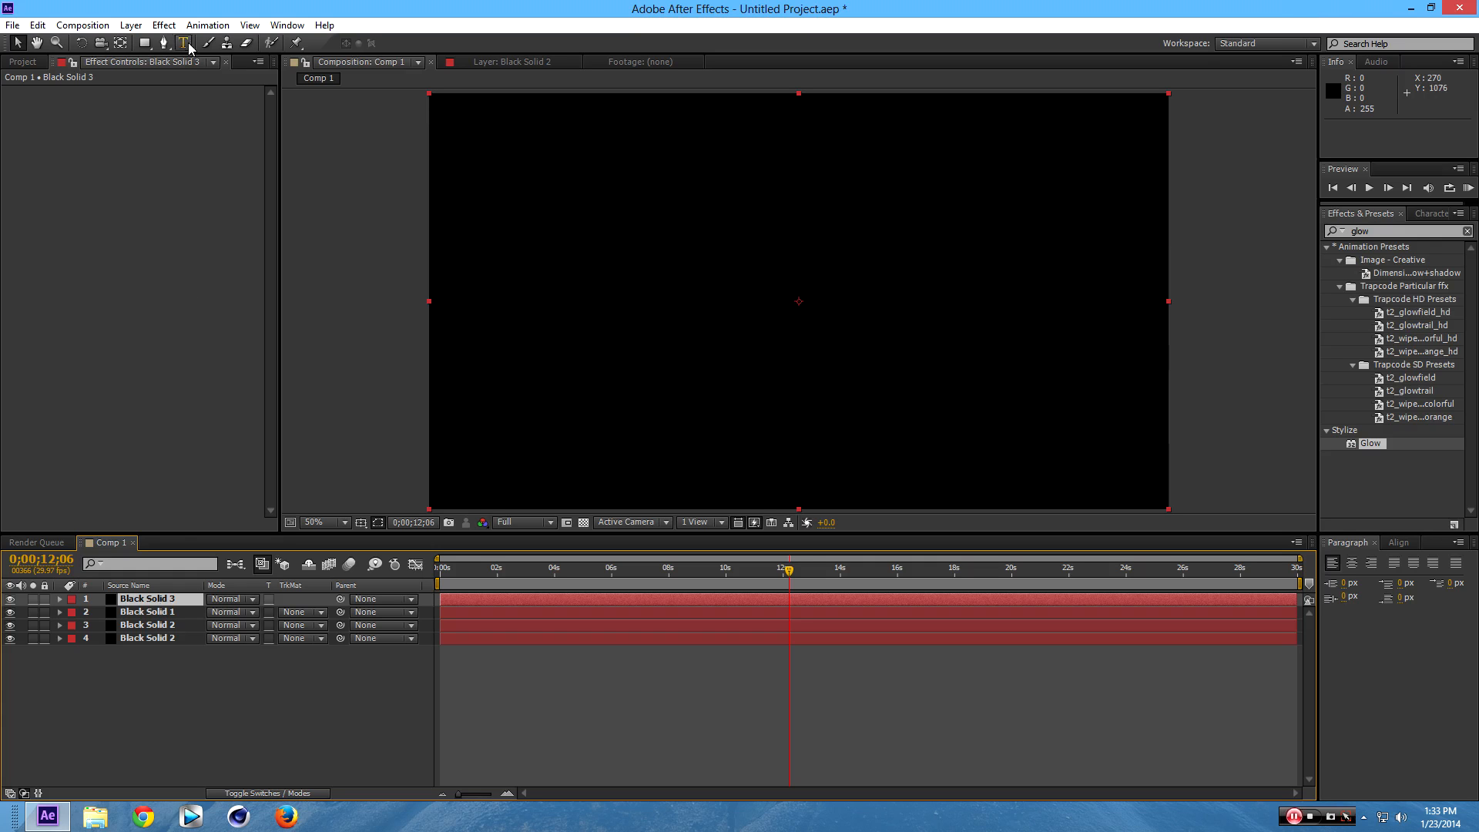
# Apply the Trapcode Form effect to Black Solid 3.
pyautogui.click(164, 25)
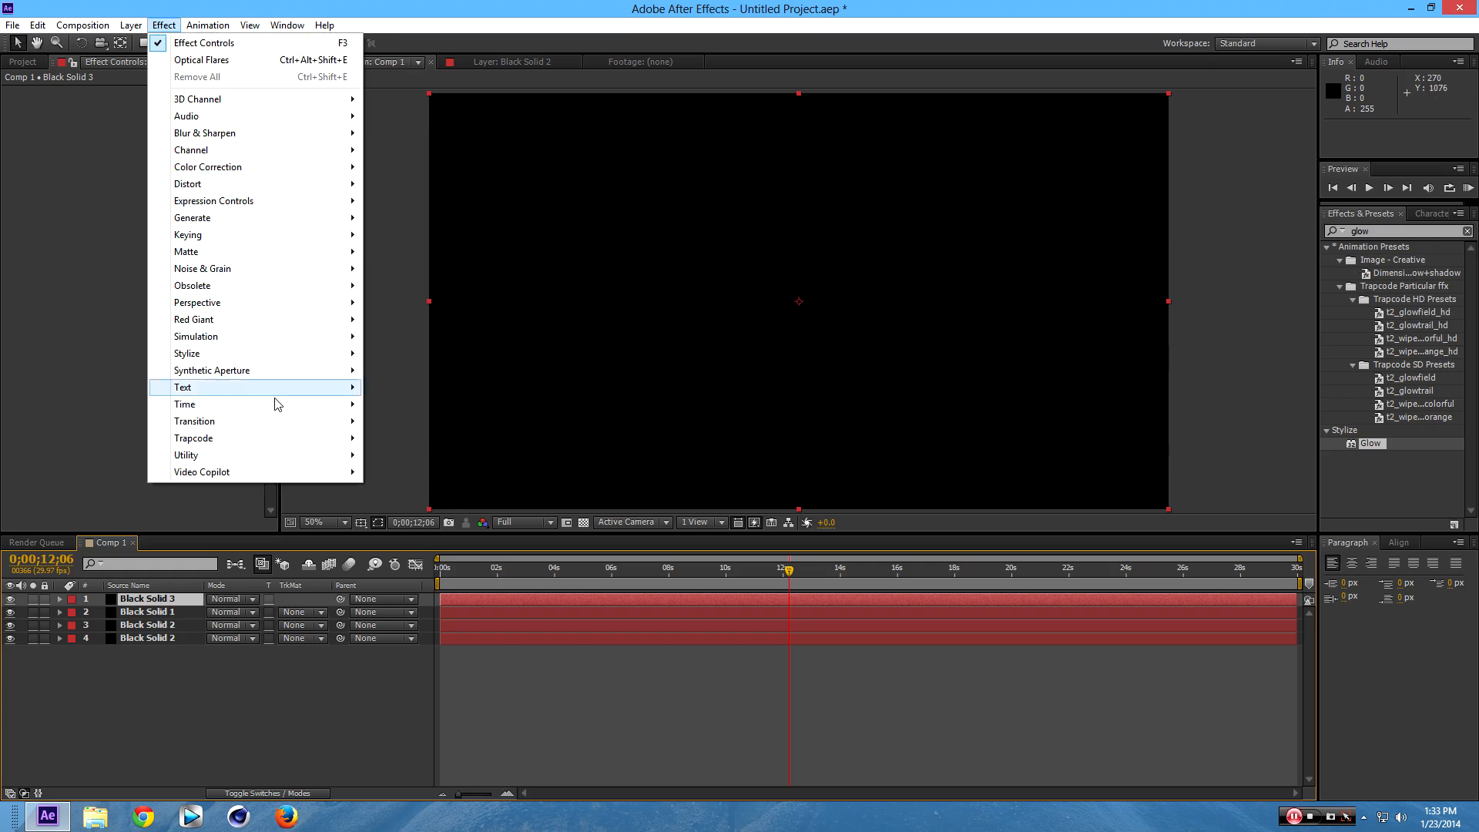
pyautogui.moveTo(271, 440)
pyautogui.click(417, 436)
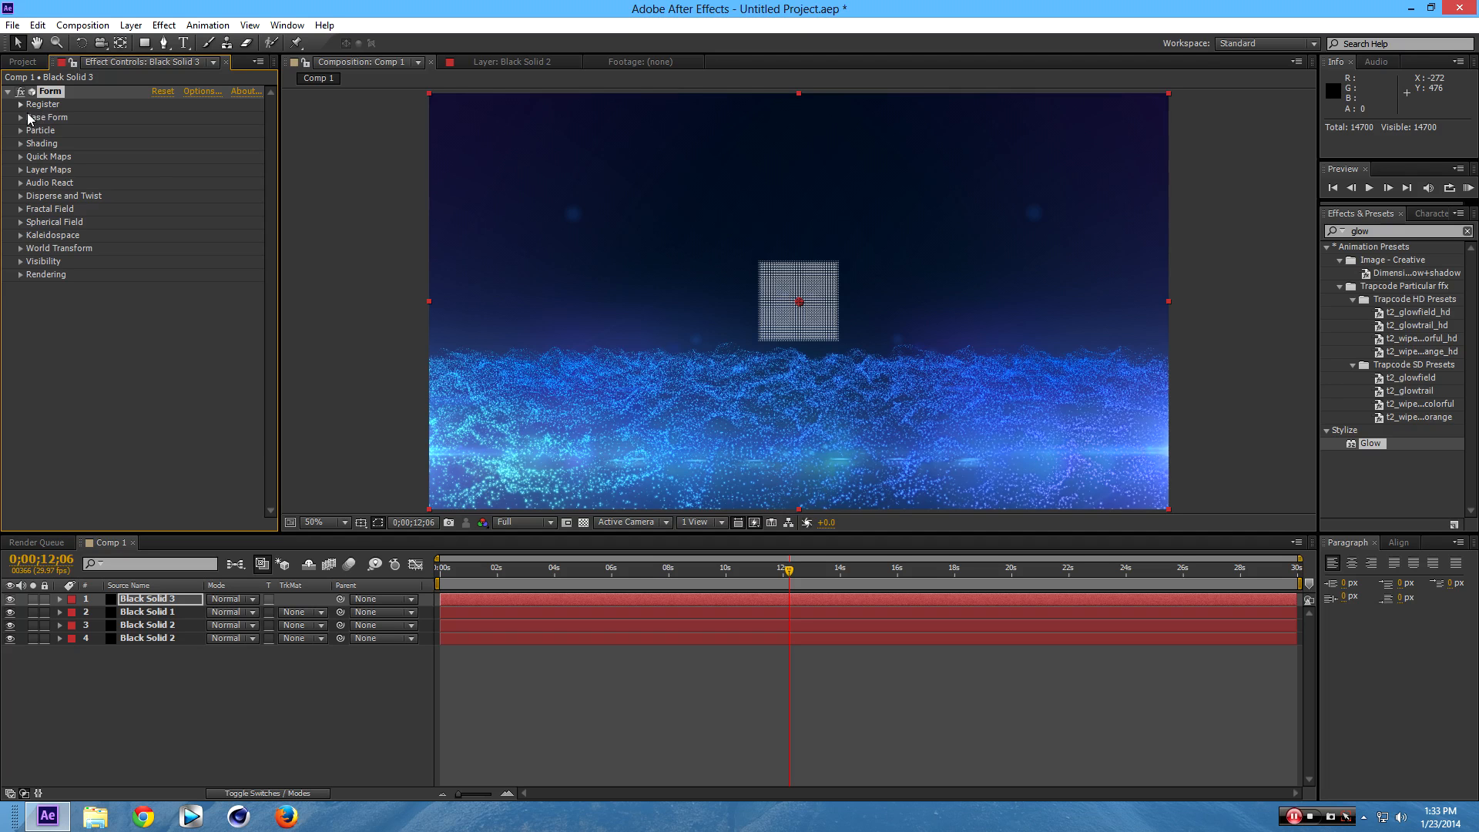
# Set the Base Form of Black Solid 3 to Size X 1920 and Size Y 1080.
pyautogui.click(21, 118)
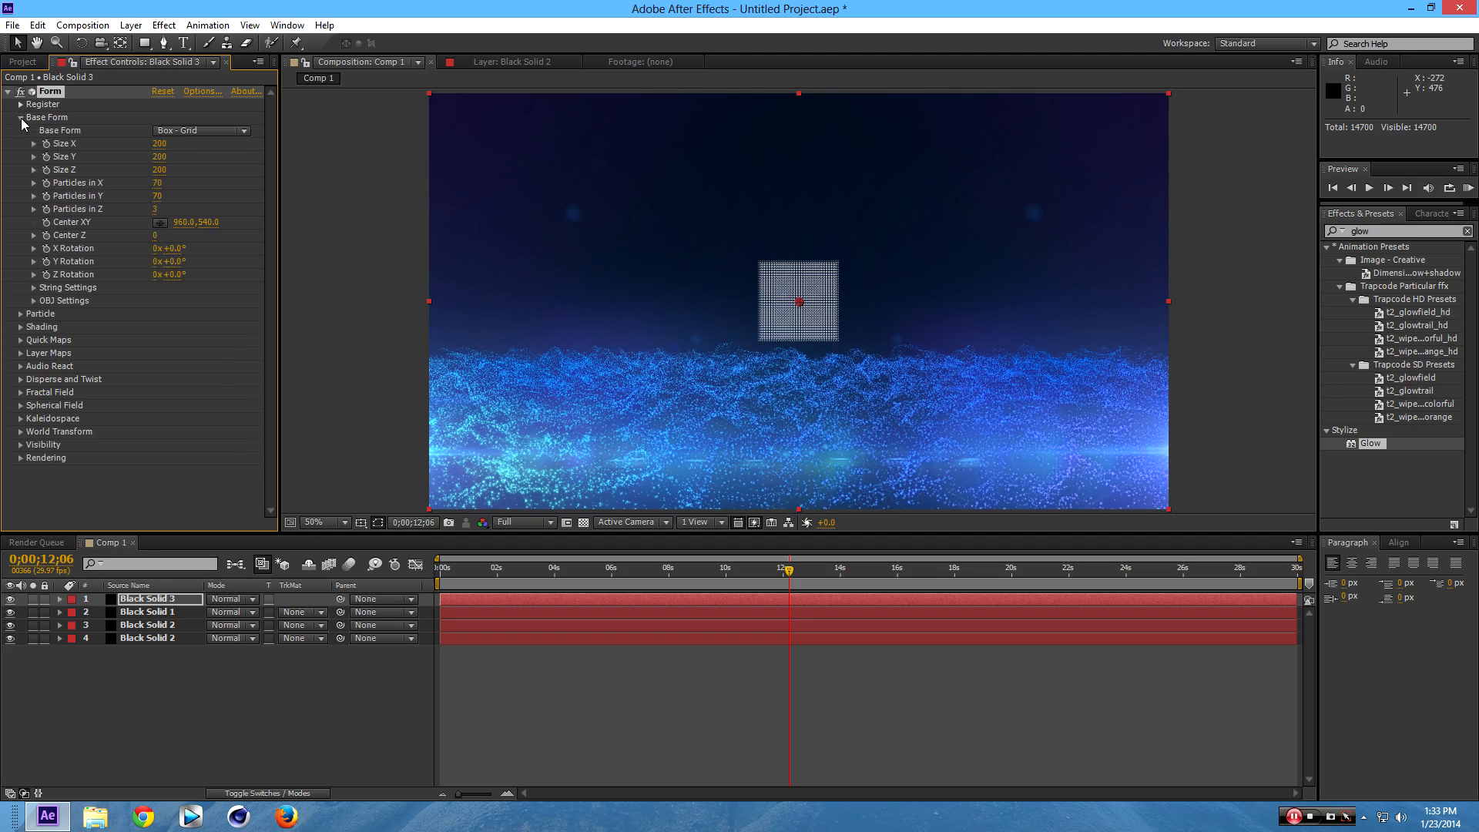
pyautogui.click(158, 145)
pyautogui.write('1920')
pyautogui.press('Return')
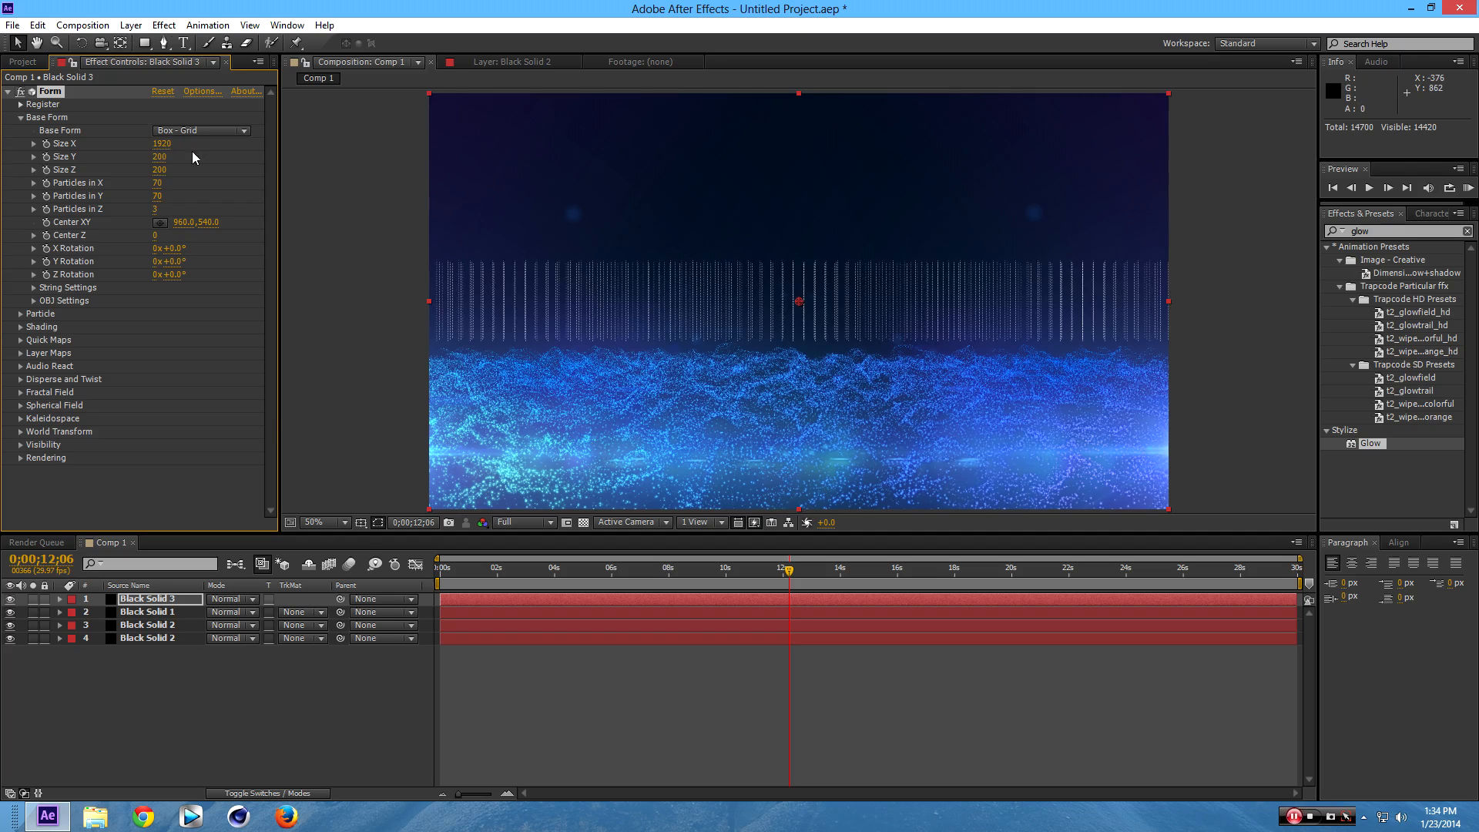
pyautogui.click(159, 157)
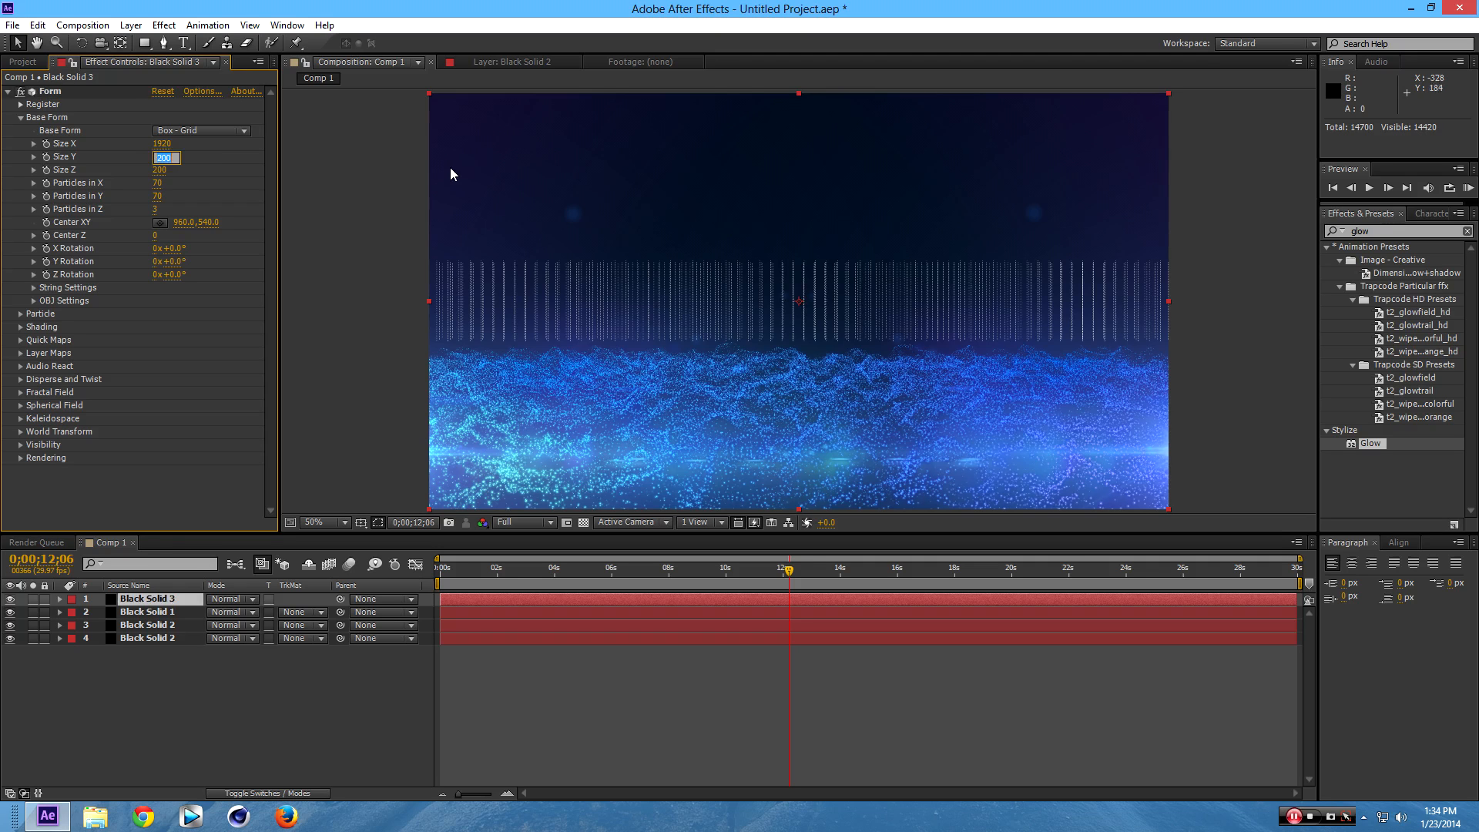
pyautogui.write('108')
pyautogui.press('Return')
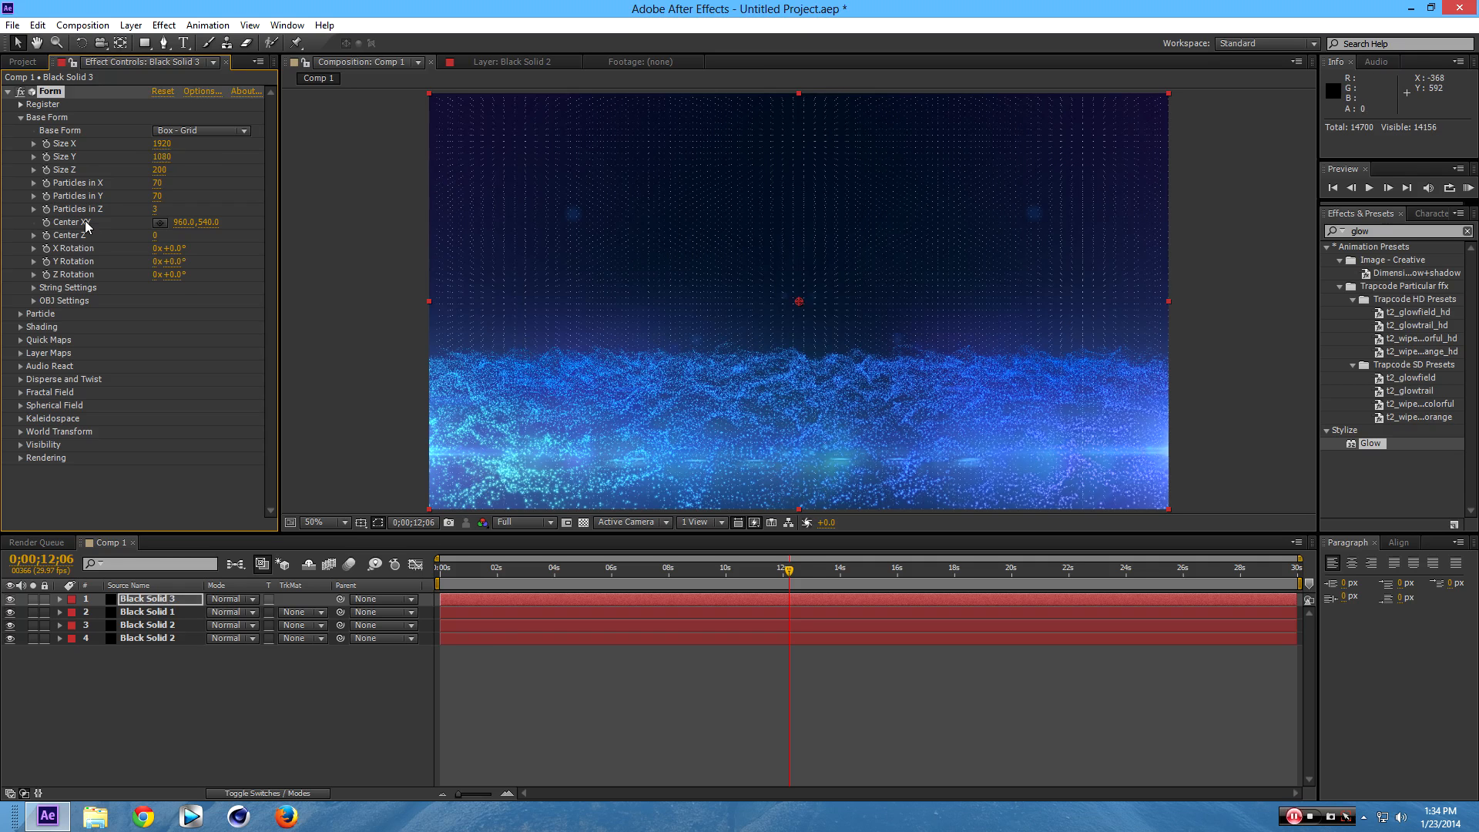
# Set the Base Form particle counts to 1920 in X, 1080 in Y and 1 in Z.
pyautogui.click(155, 211)
pyautogui.write('1')
pyautogui.press('Return')
pyautogui.click(159, 185)
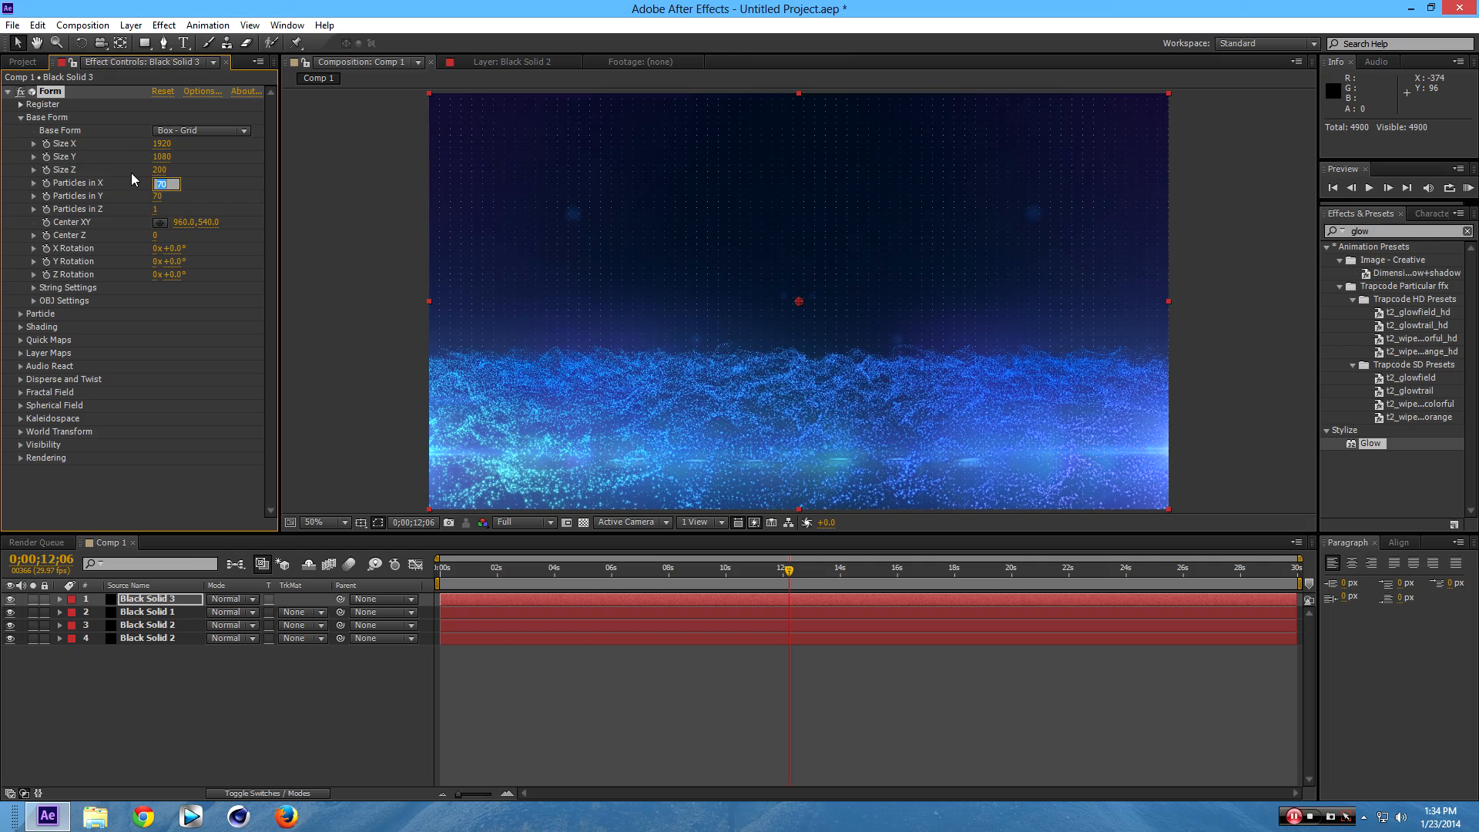
pyautogui.write('1920')
pyautogui.press('Tab')
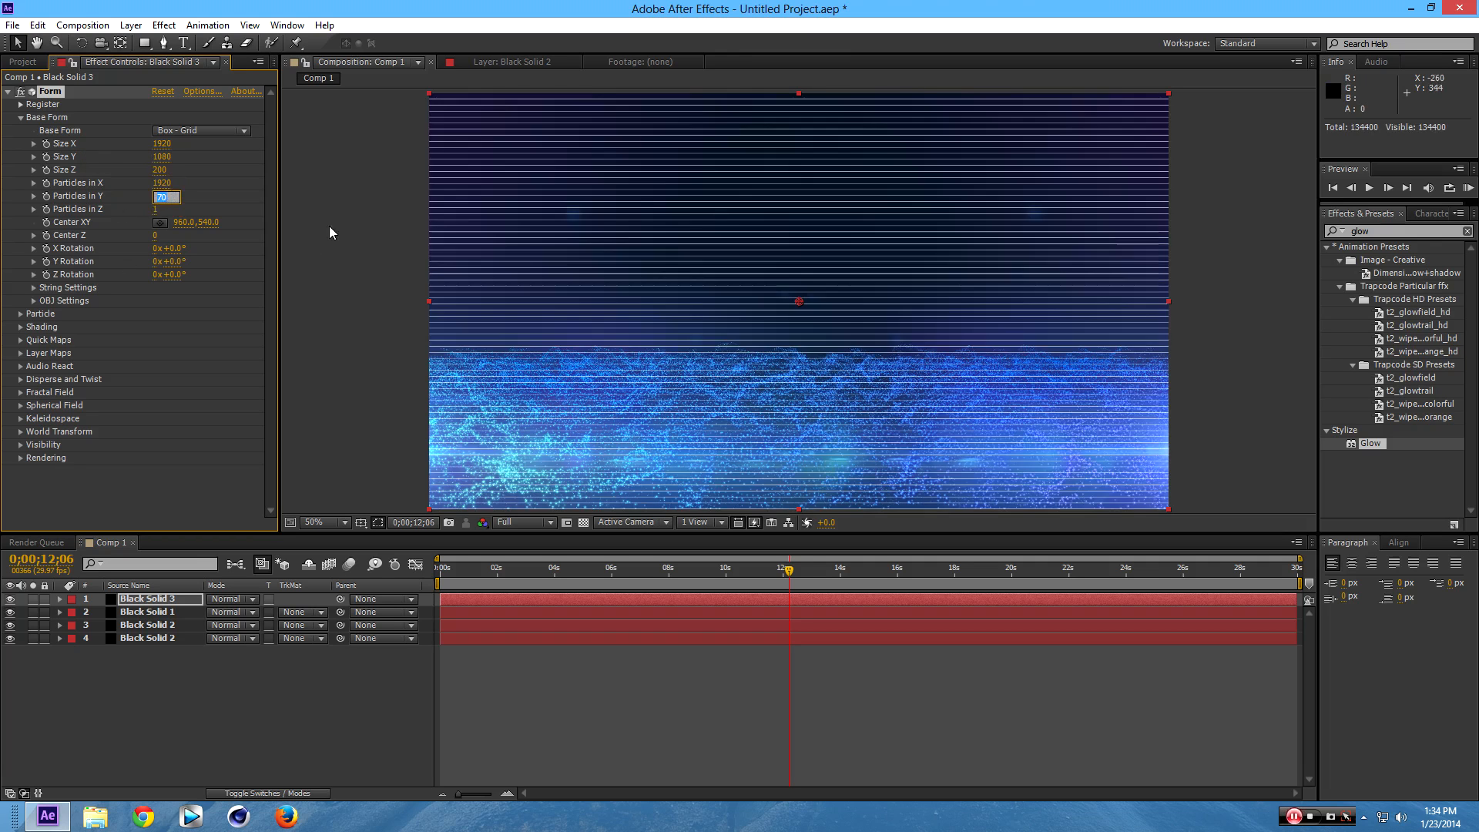
pyautogui.write('1080')
pyautogui.press('Return')
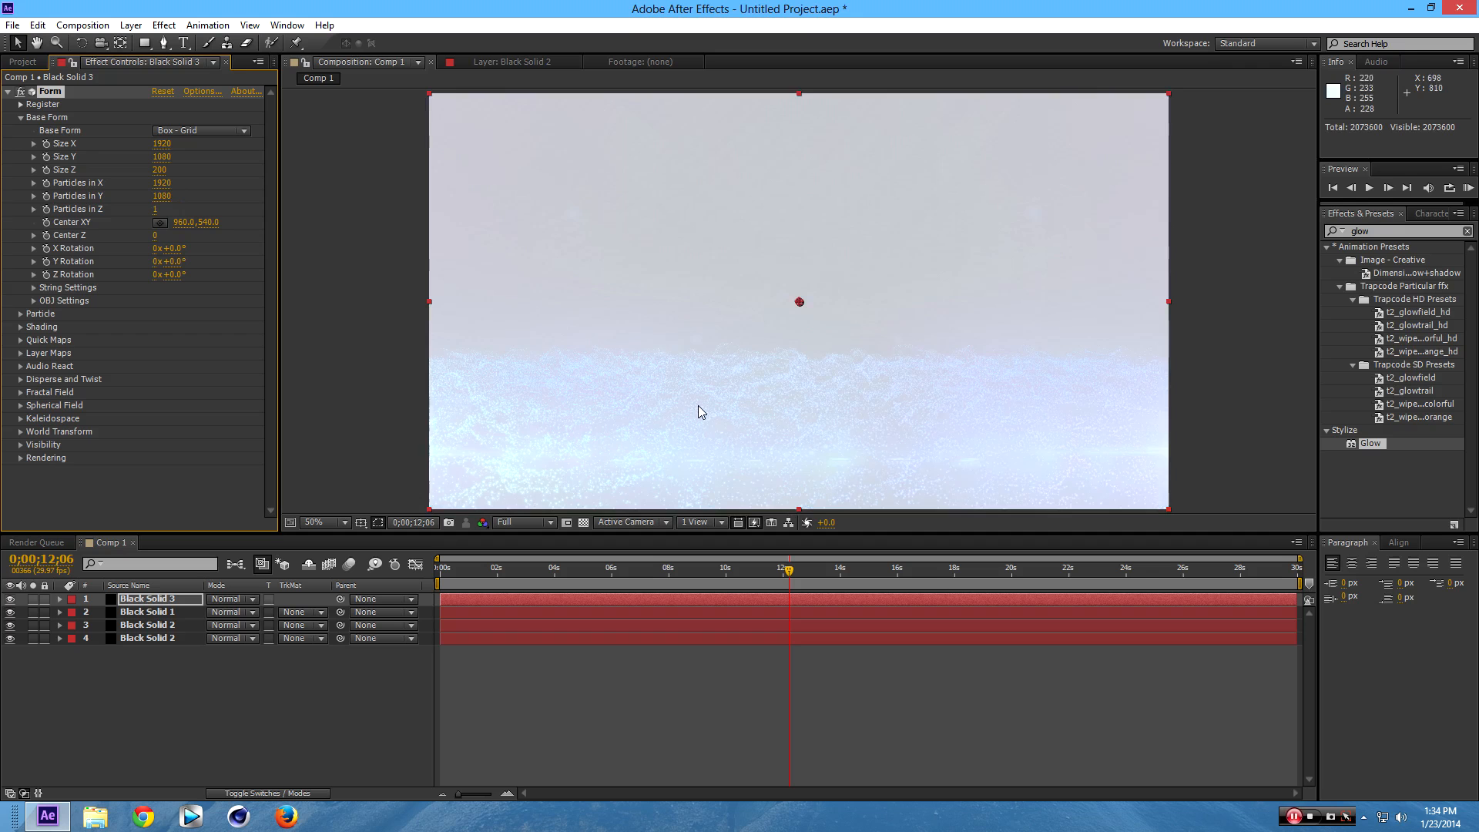
# Increase the particle Size of the Form effect on Black Solid 3 slightly.
pyautogui.click(21, 117)
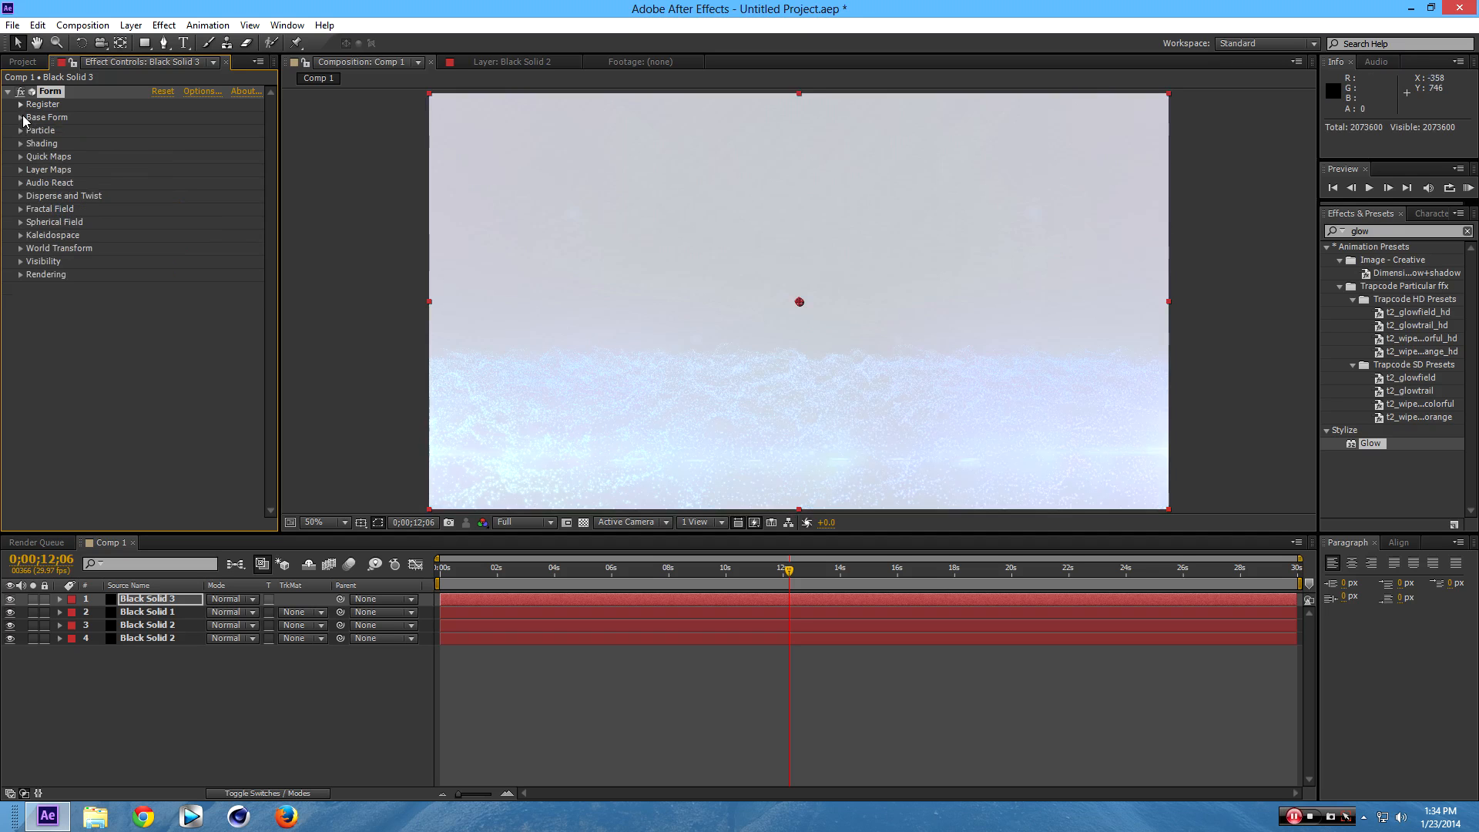
pyautogui.click(21, 131)
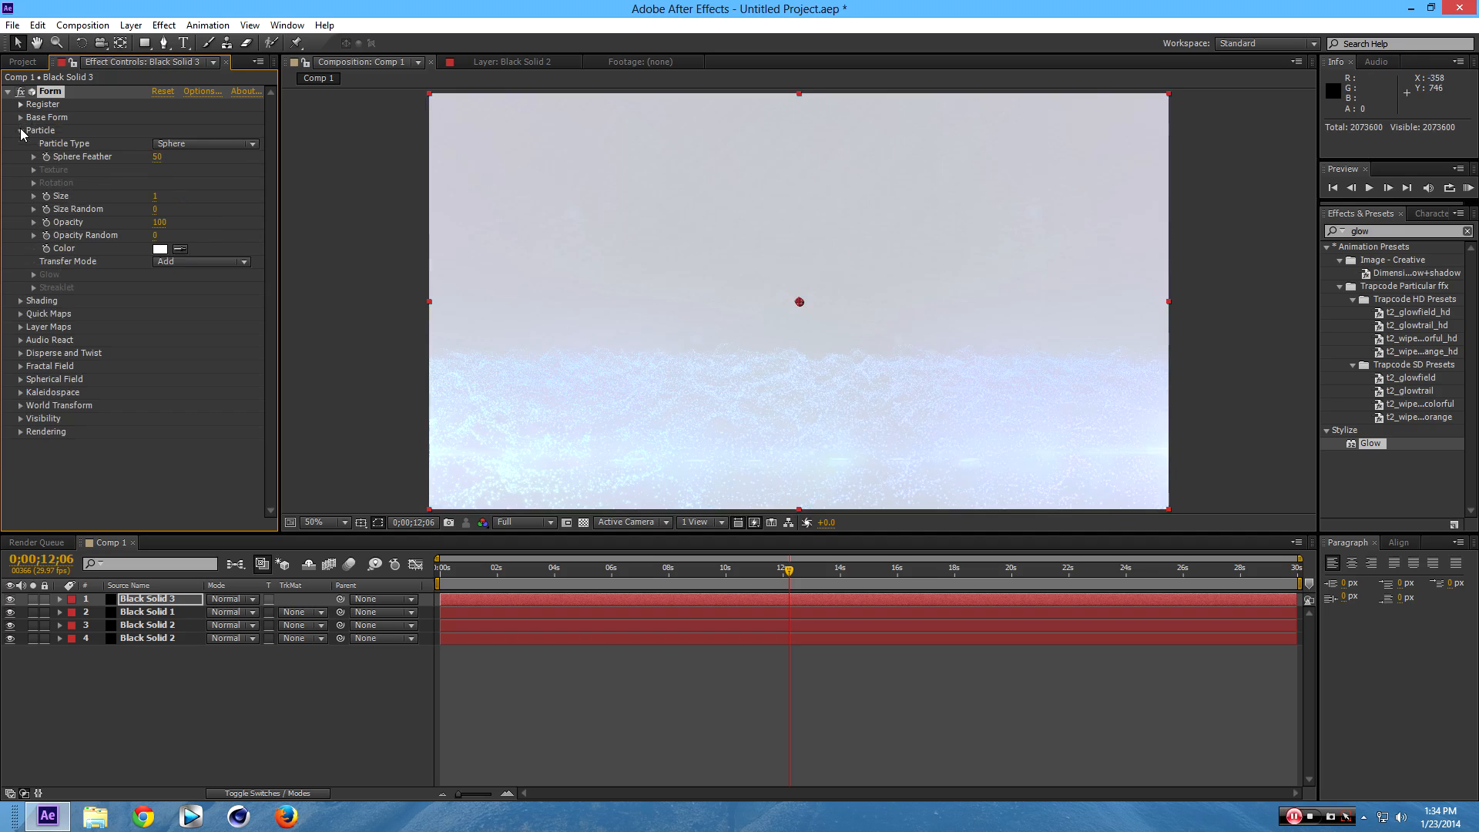
pyautogui.click(155, 209)
pyautogui.click(155, 196)
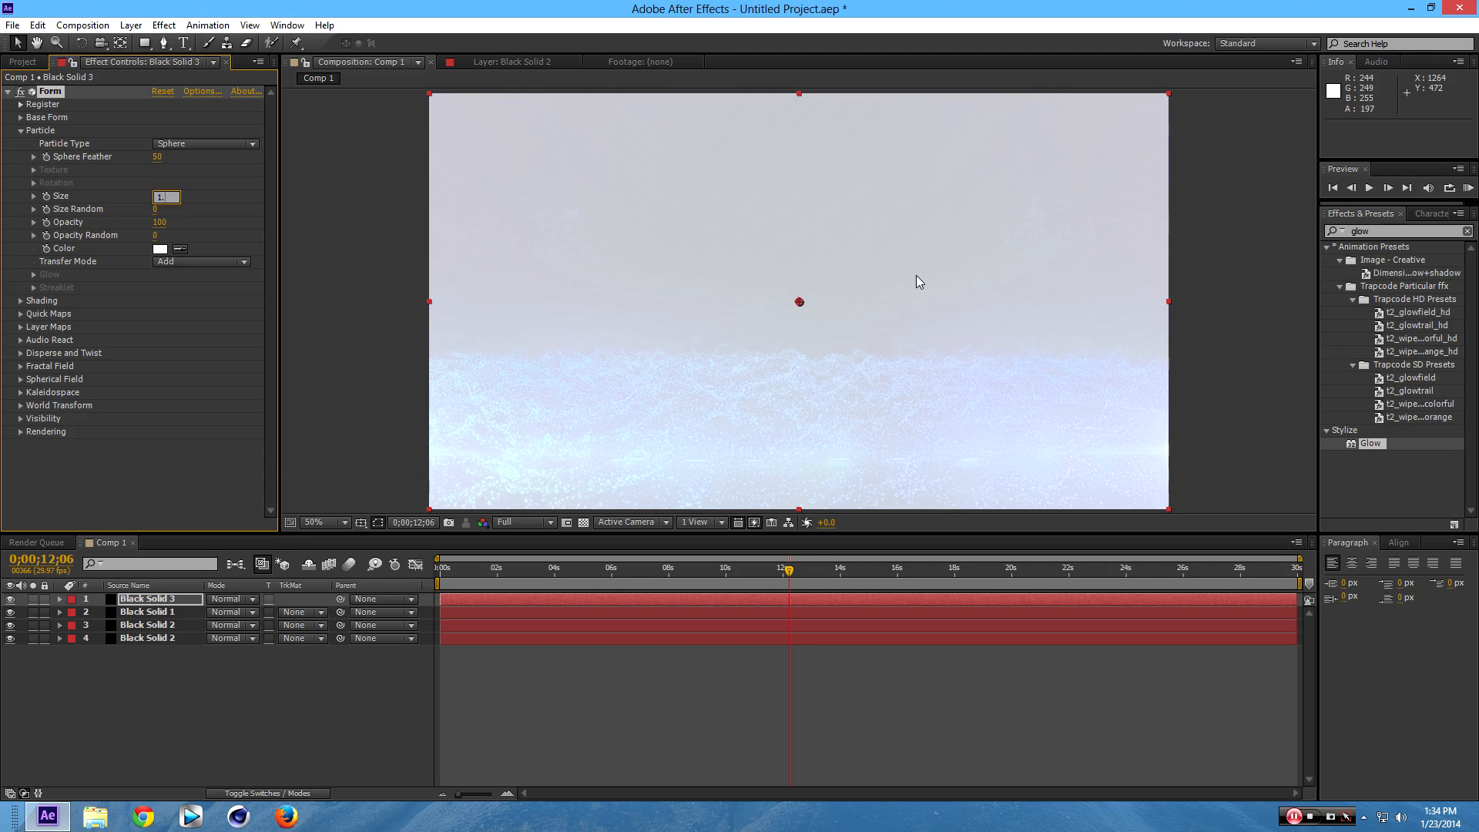
pyautogui.press('Return')
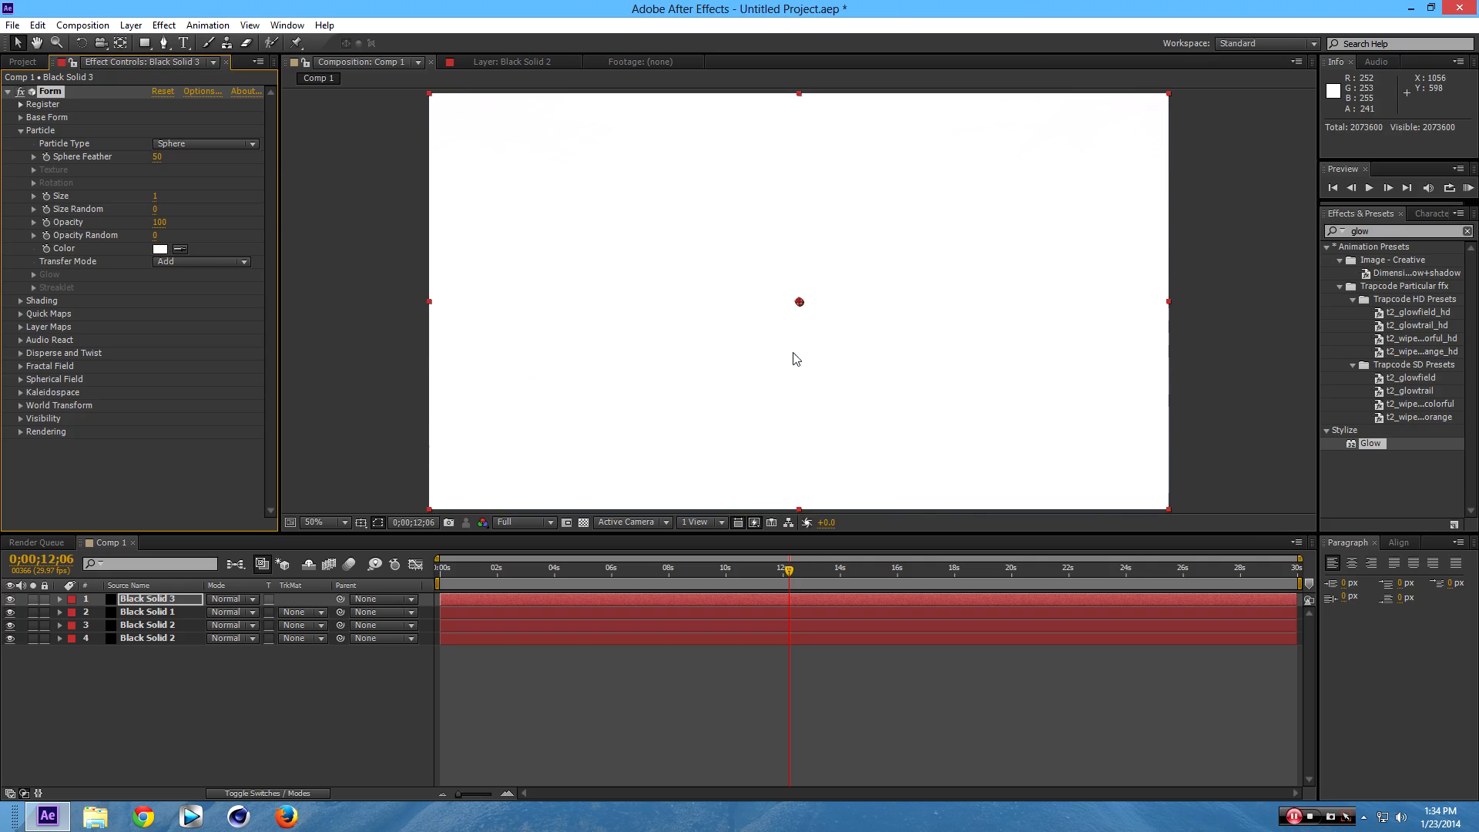
# Import Image2.png from the desktop into the project.
pyautogui.click(189, 604)
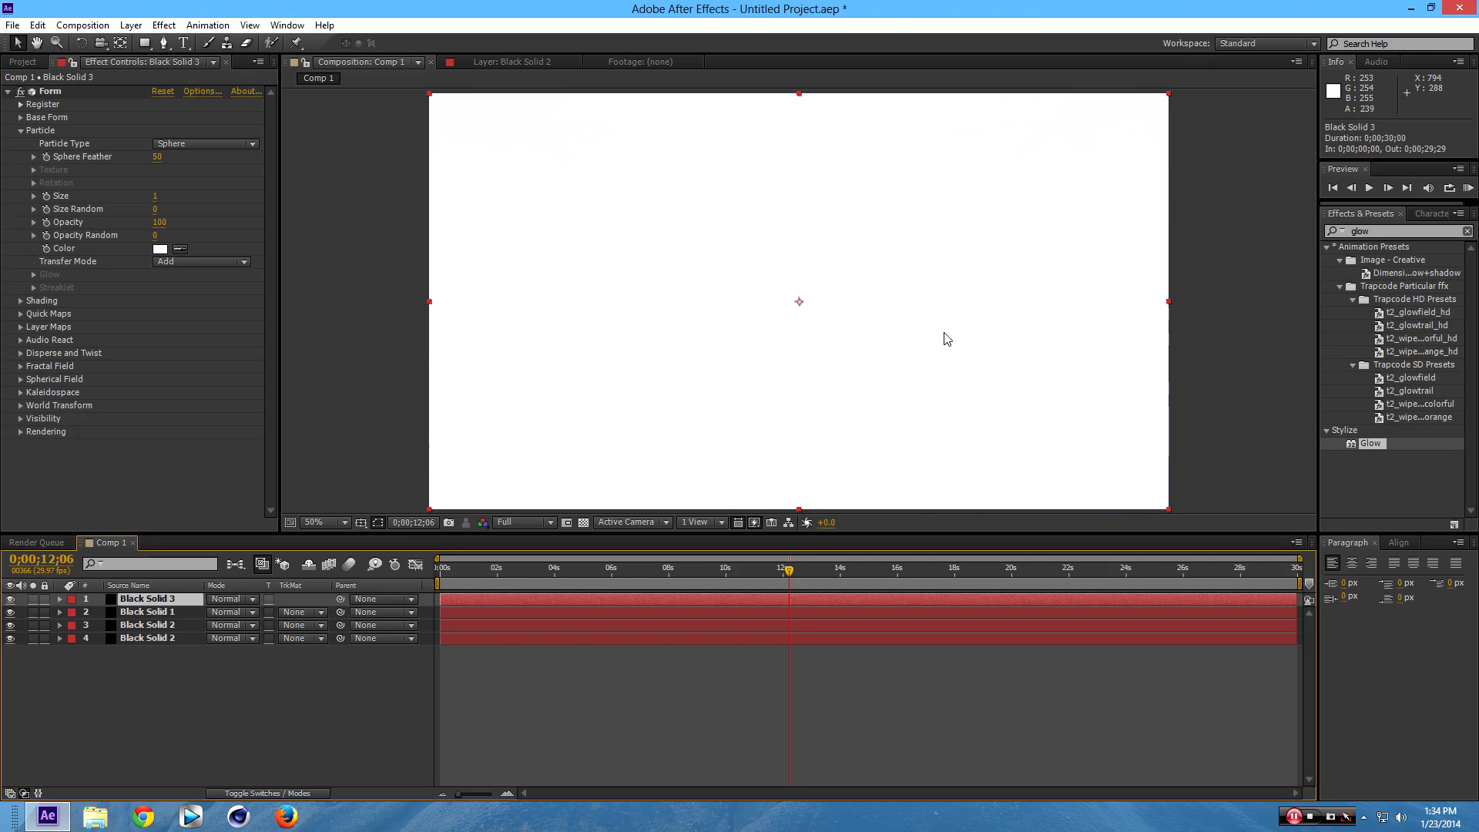
pyautogui.doubleClick(711, 6)
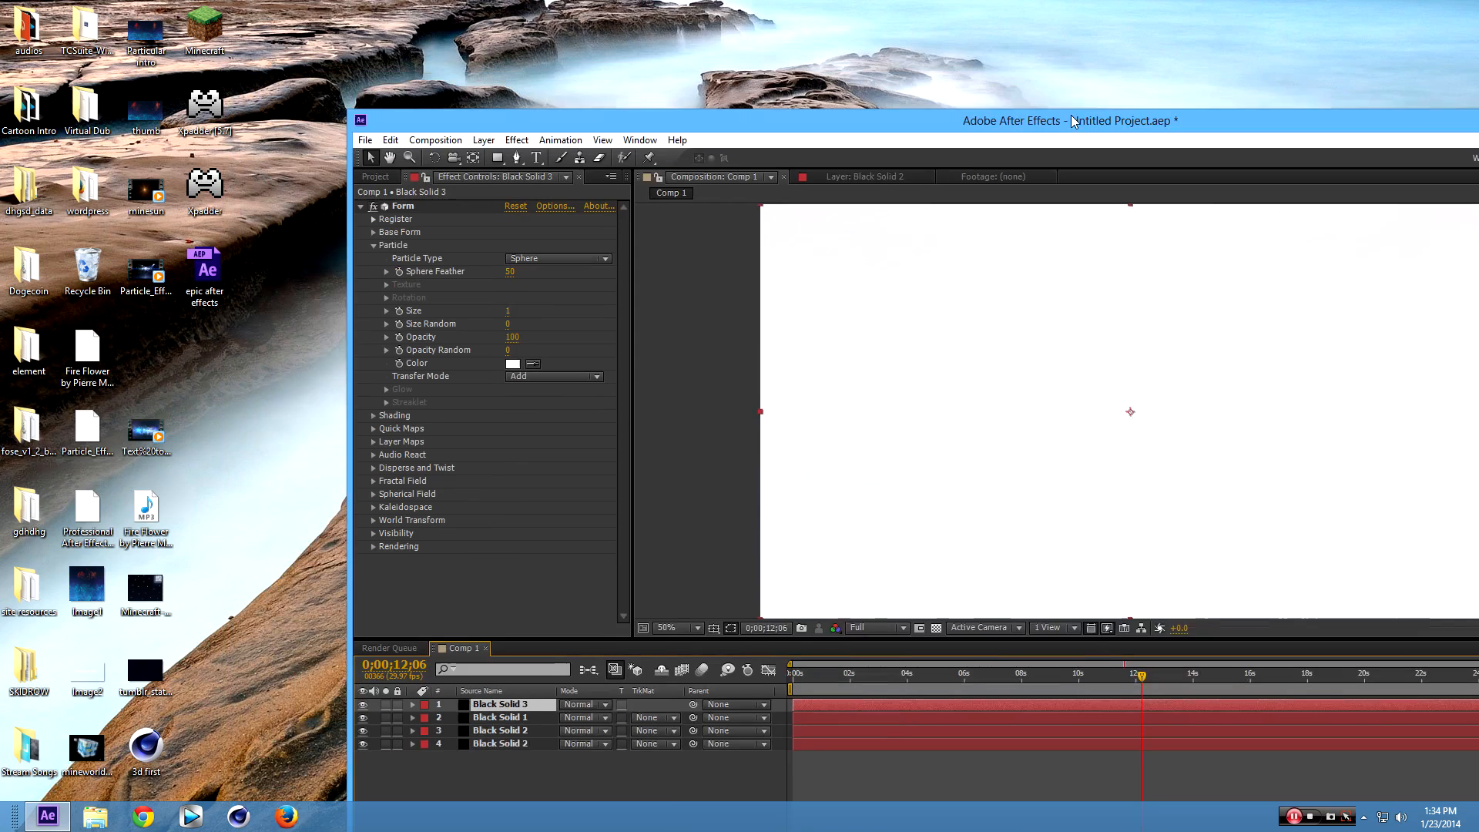
pyautogui.click(383, 189)
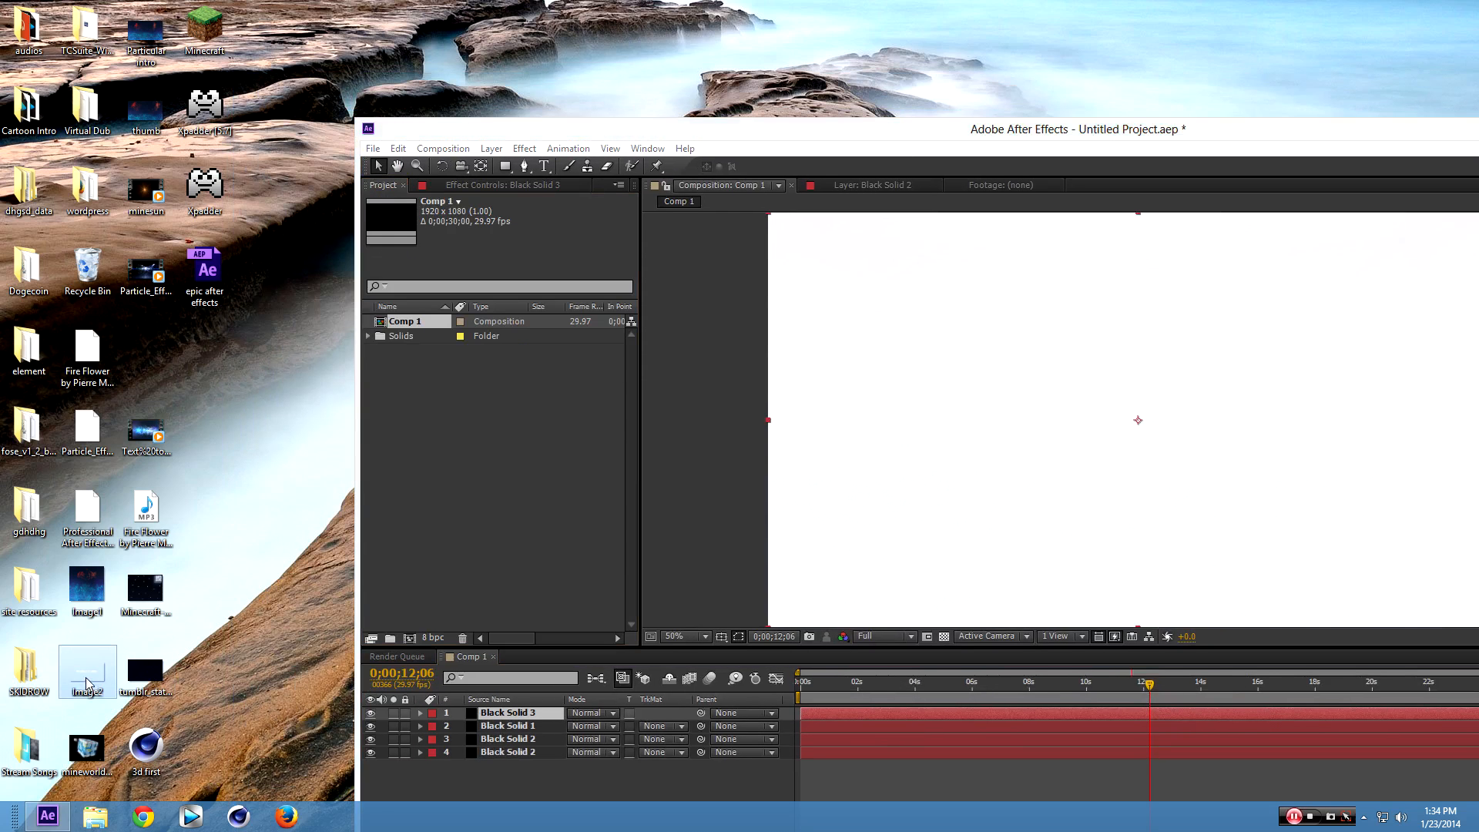
pyautogui.moveTo(87, 684); pyautogui.dragTo(514, 417)
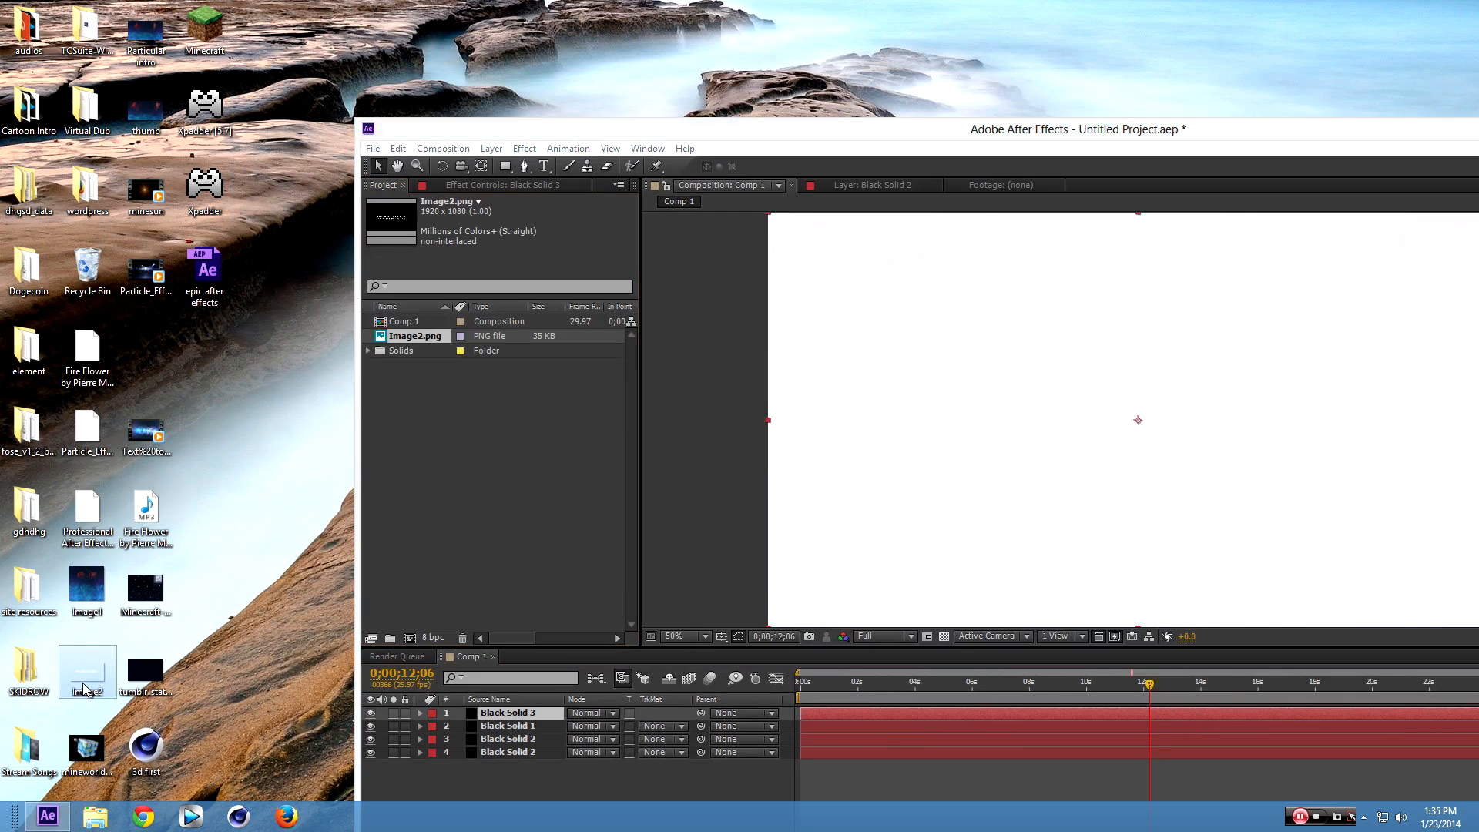
pyautogui.doubleClick(1128, 131)
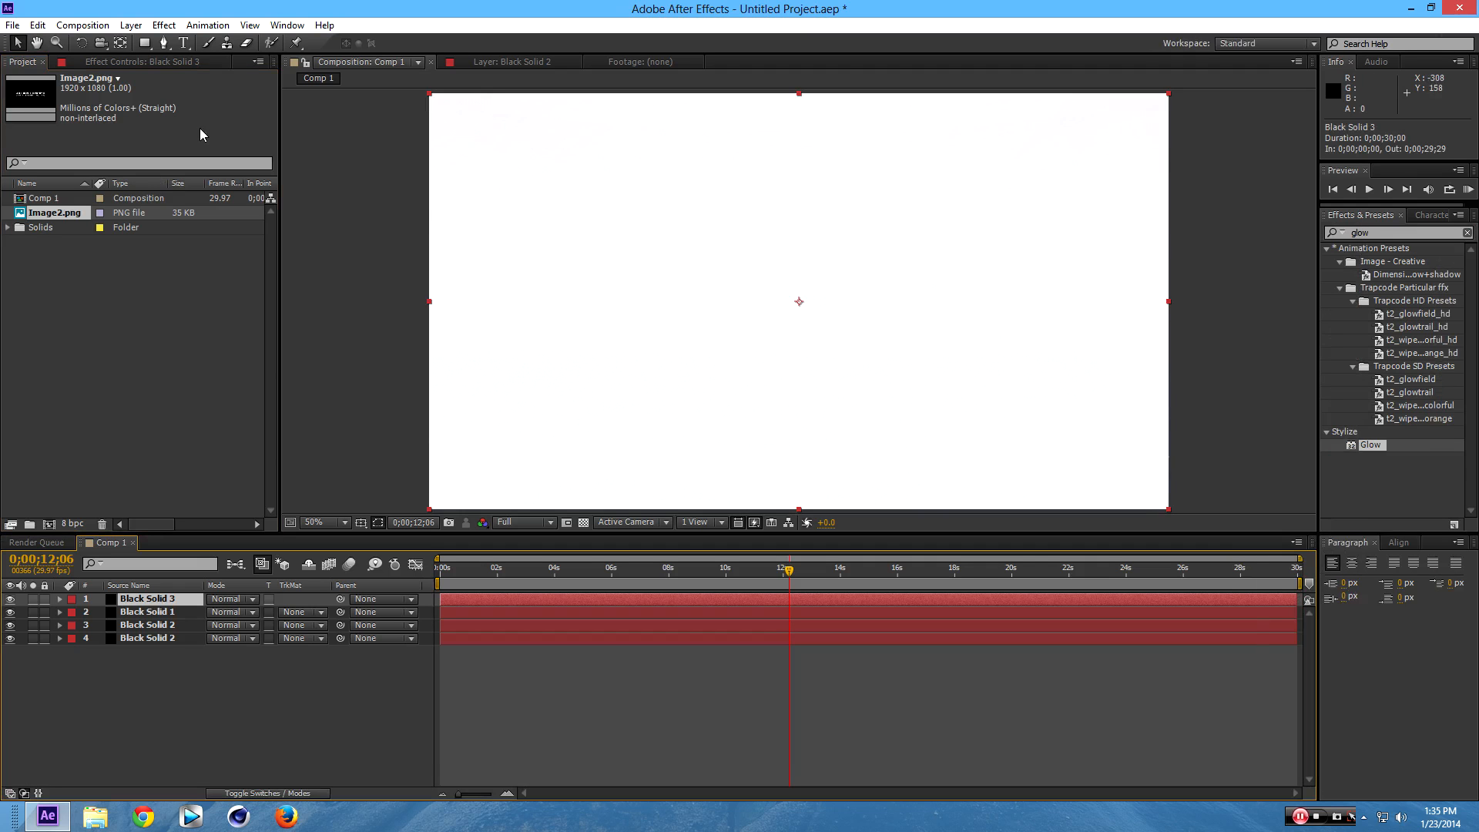
pyautogui.click(154, 62)
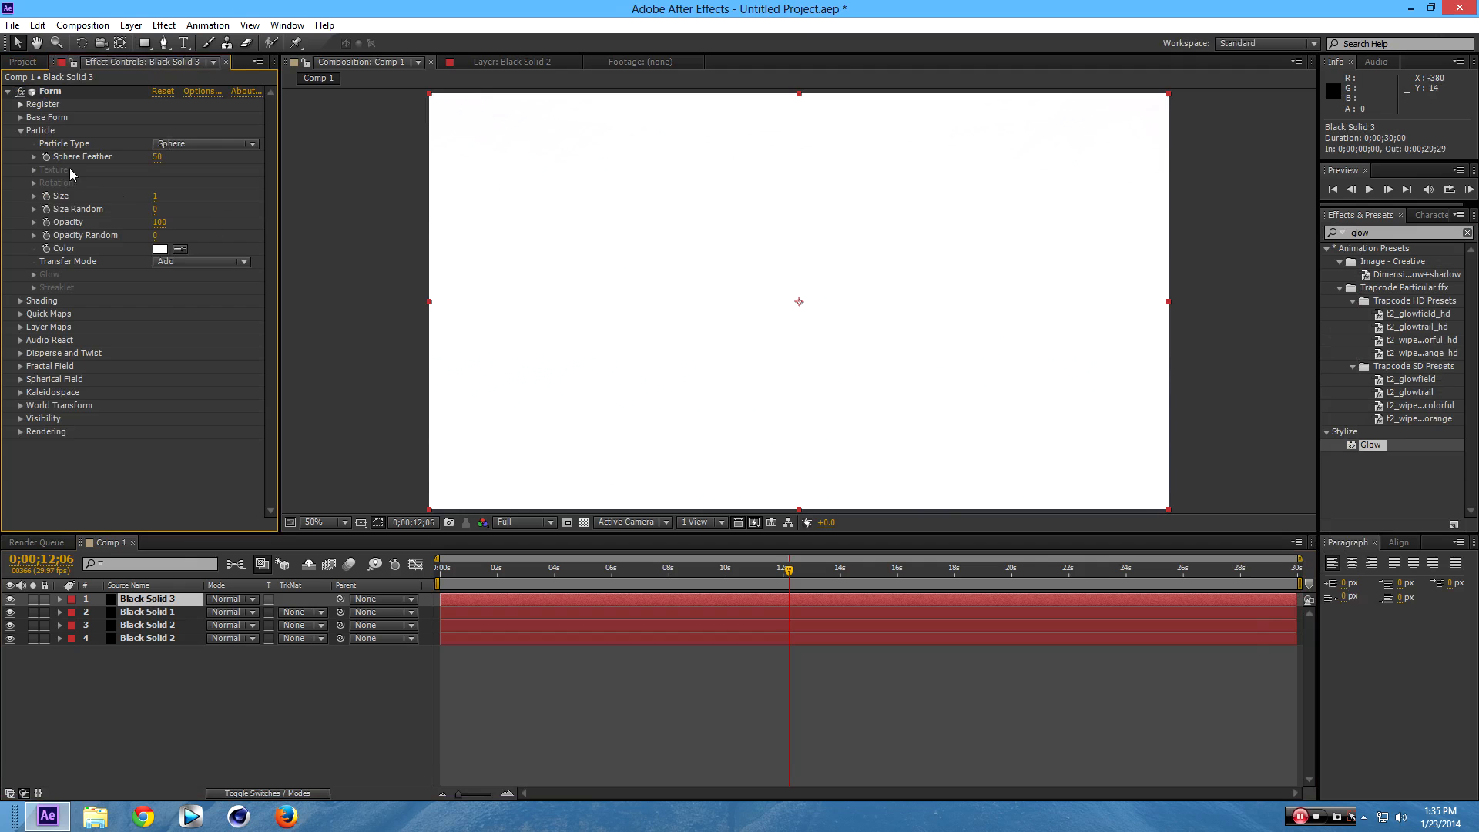
pyautogui.click(20, 130)
pyautogui.click(20, 117)
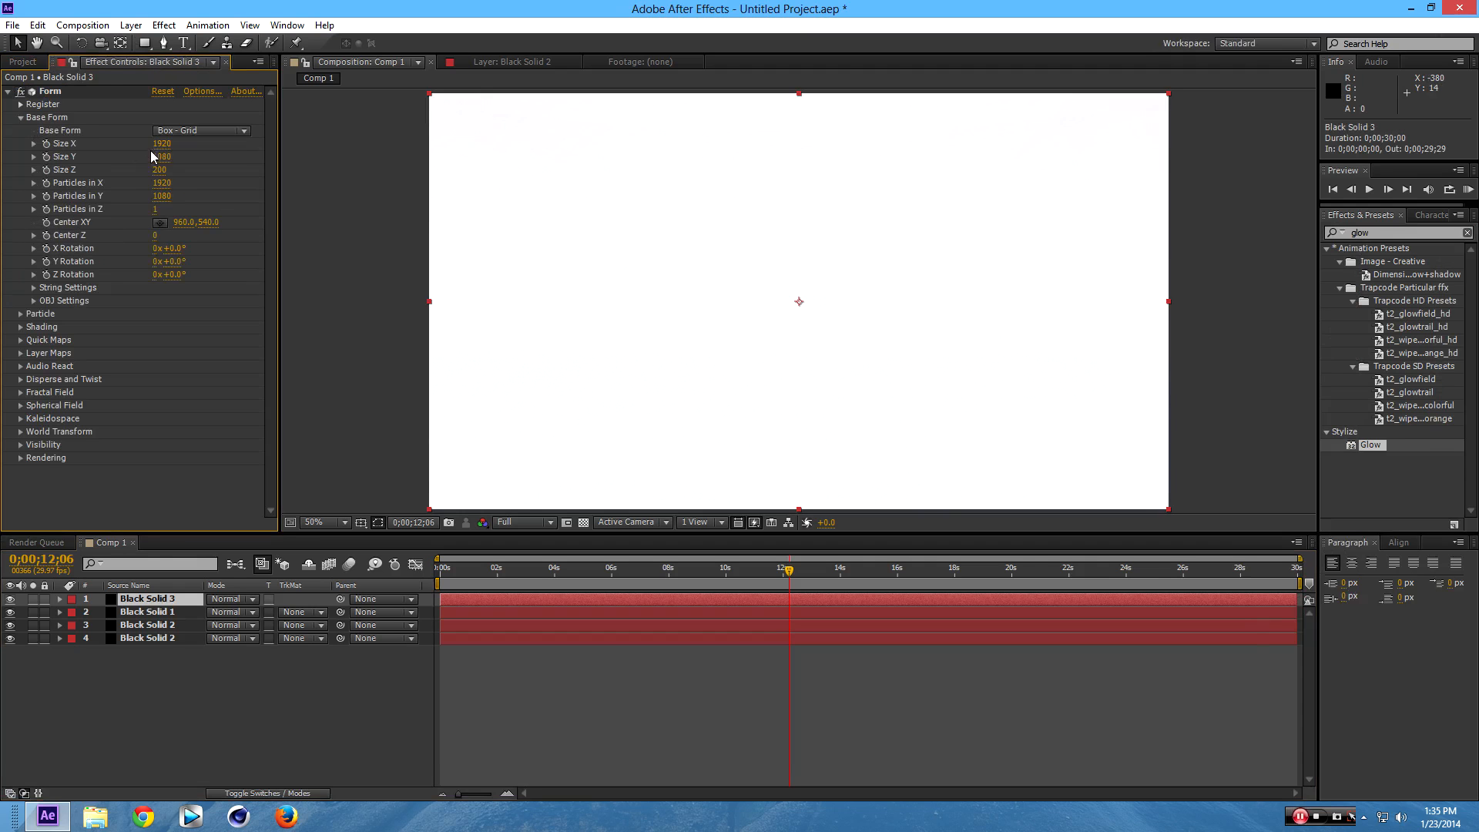
# Add Image2.png to the composition directly below Black Solid 3 and hide that image layer.
pyautogui.click(11, 63)
pyautogui.moveTo(54, 216); pyautogui.dragTo(187, 611)
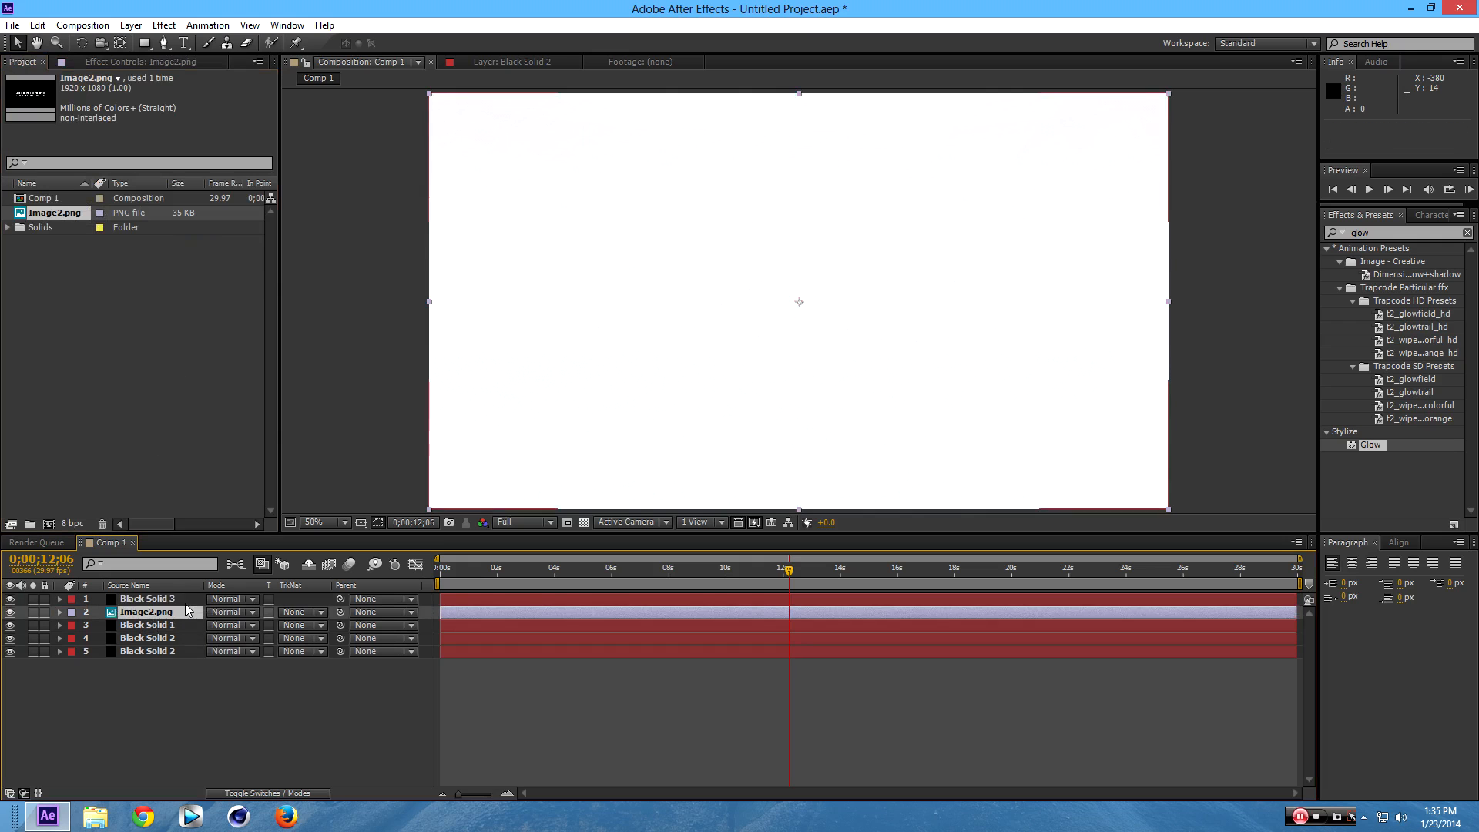
pyautogui.click(9, 612)
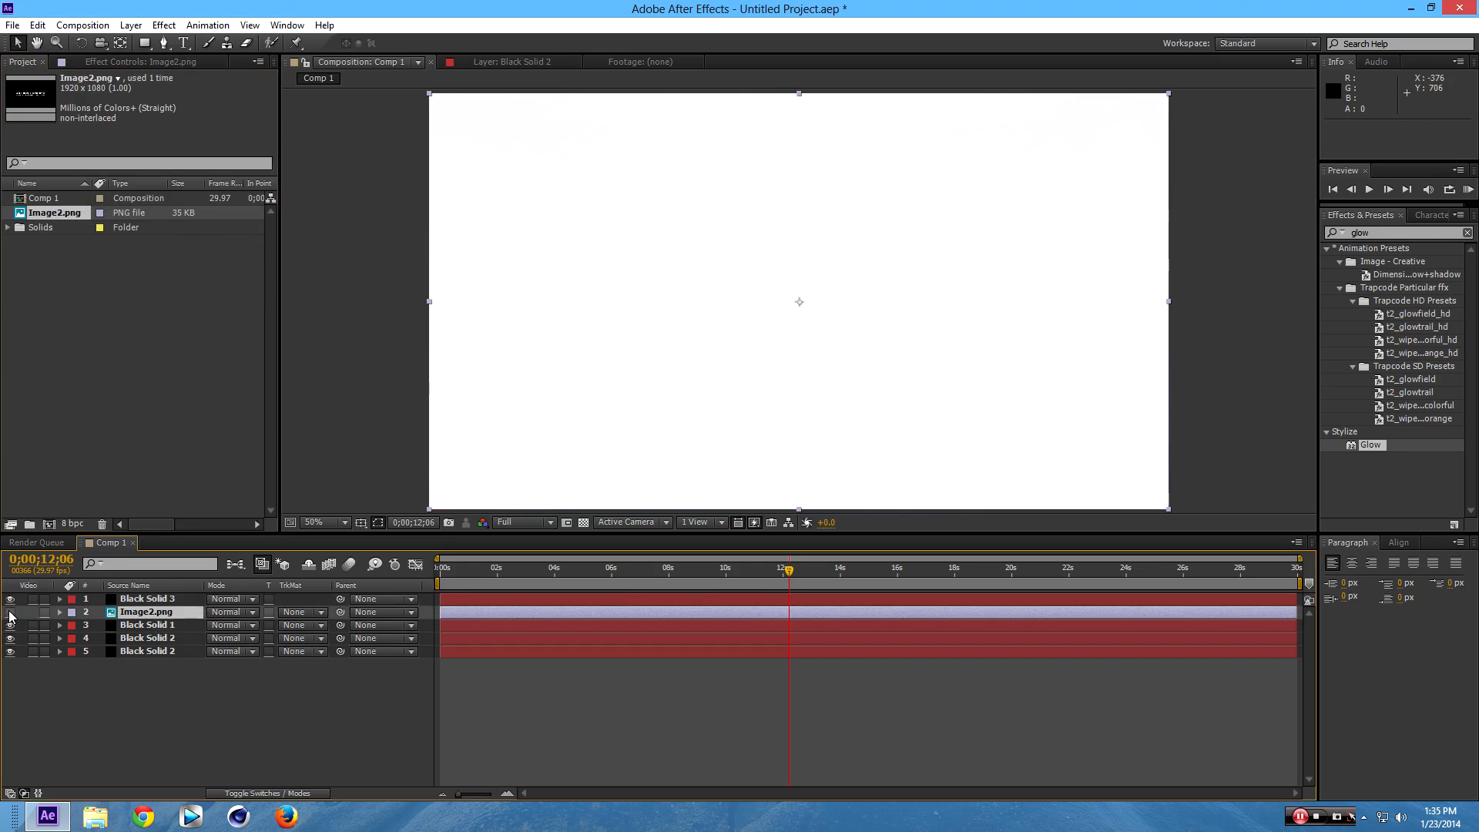
# Assign Image2.png as the Color and Alpha layer map of the Form effect on Black Solid 3.
pyautogui.click(151, 61)
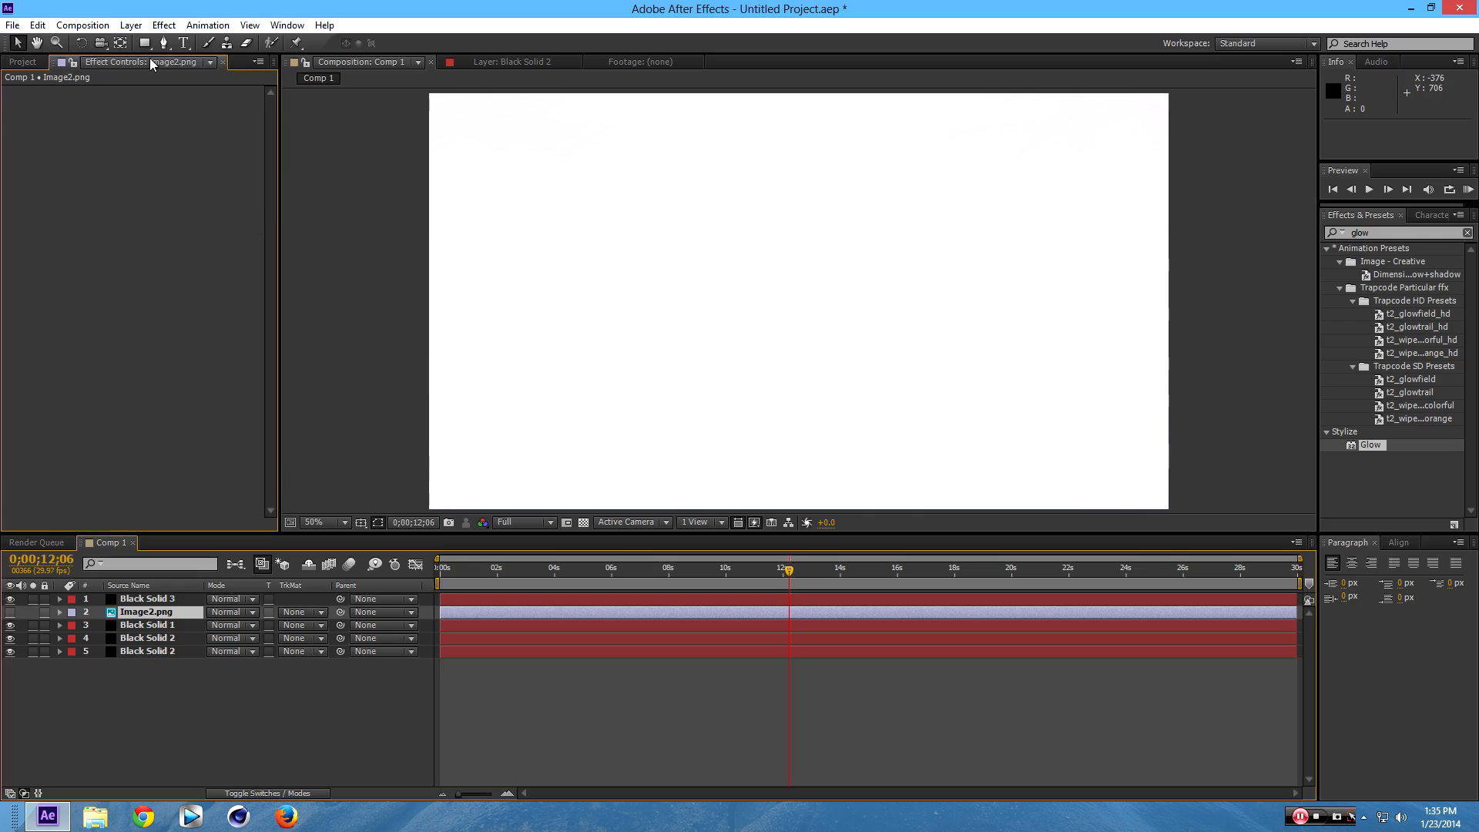
pyautogui.click(163, 599)
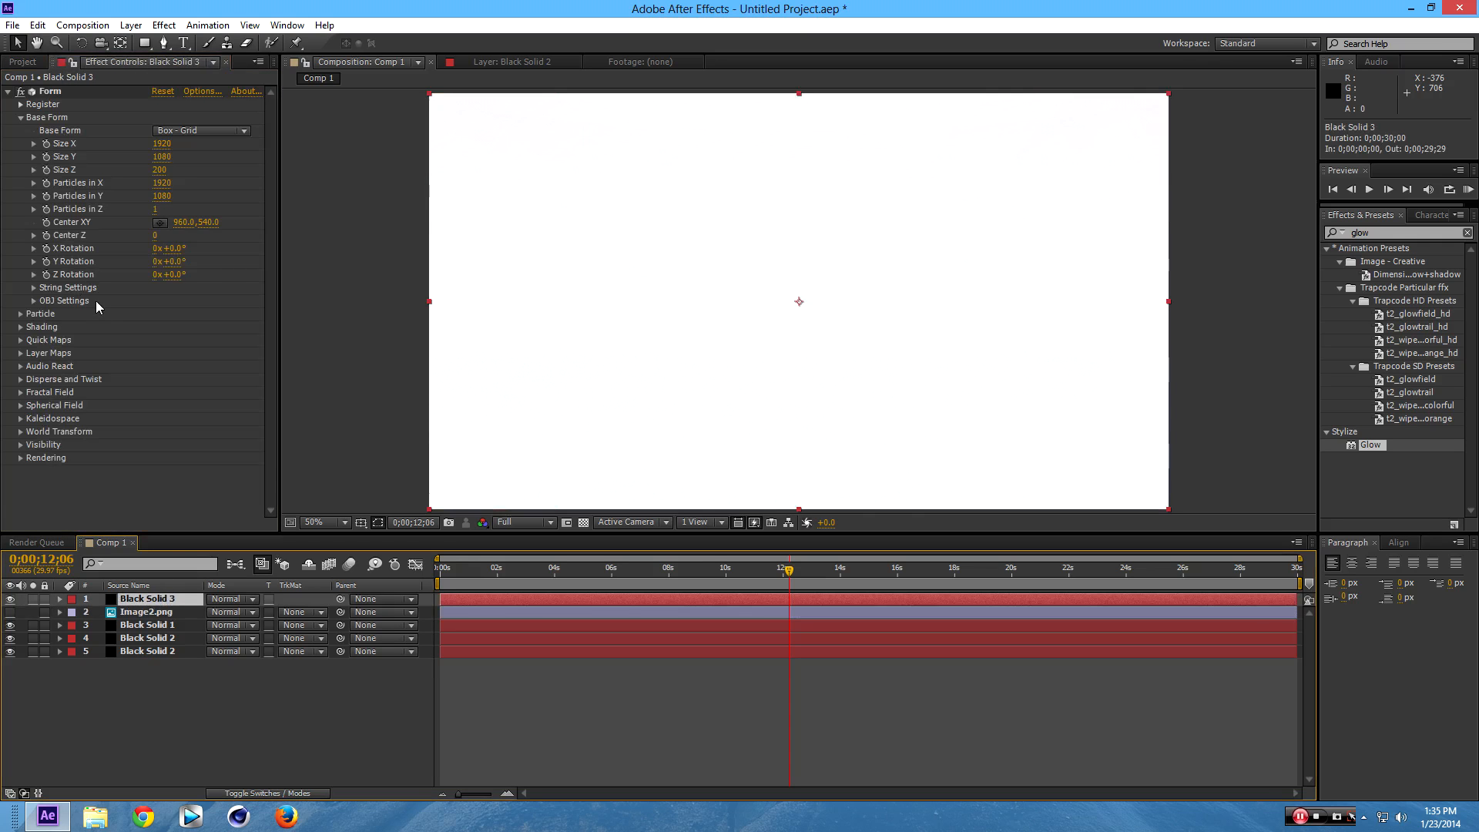
pyautogui.click(21, 130)
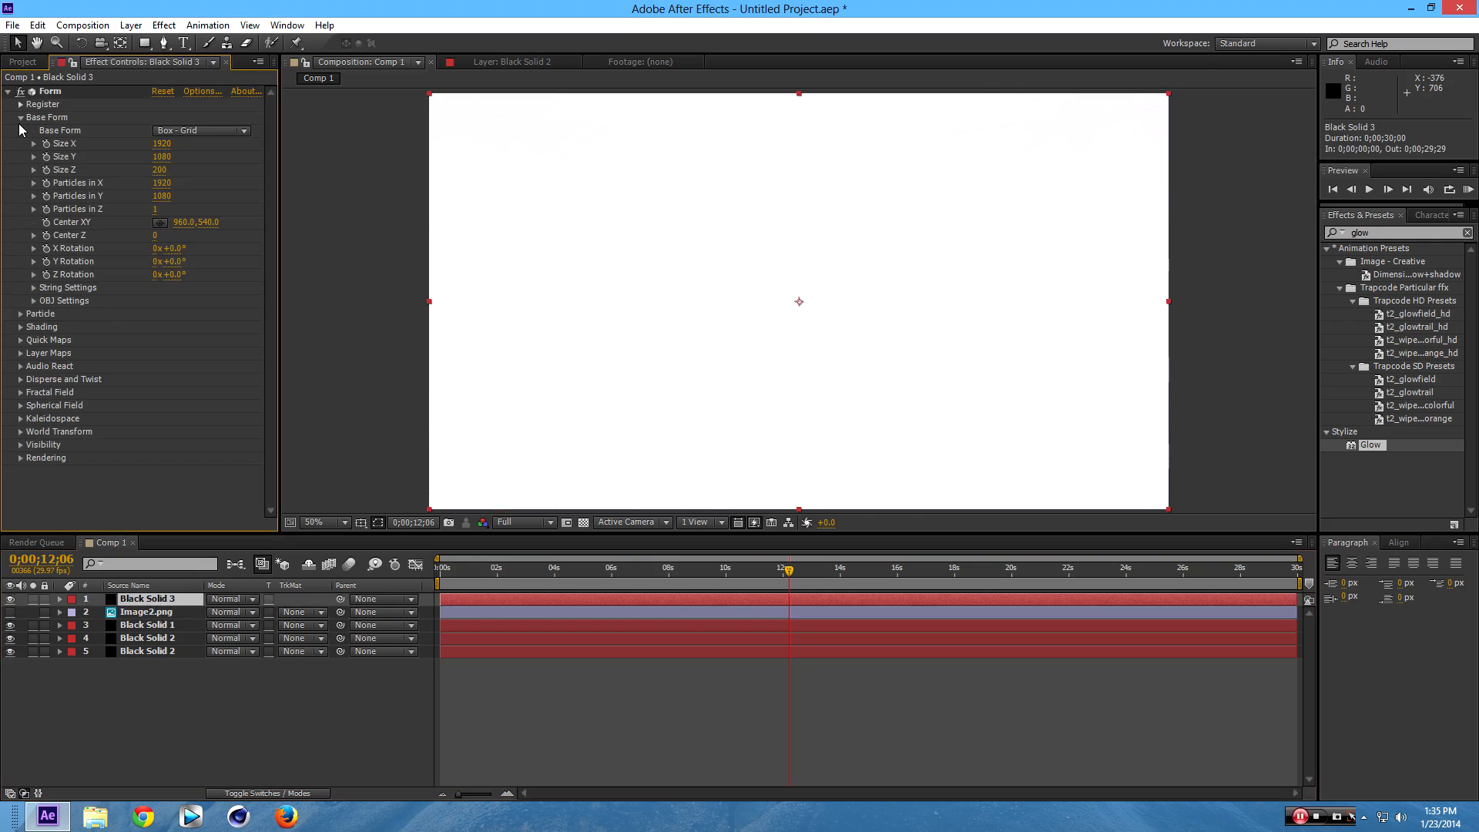
pyautogui.click(20, 118)
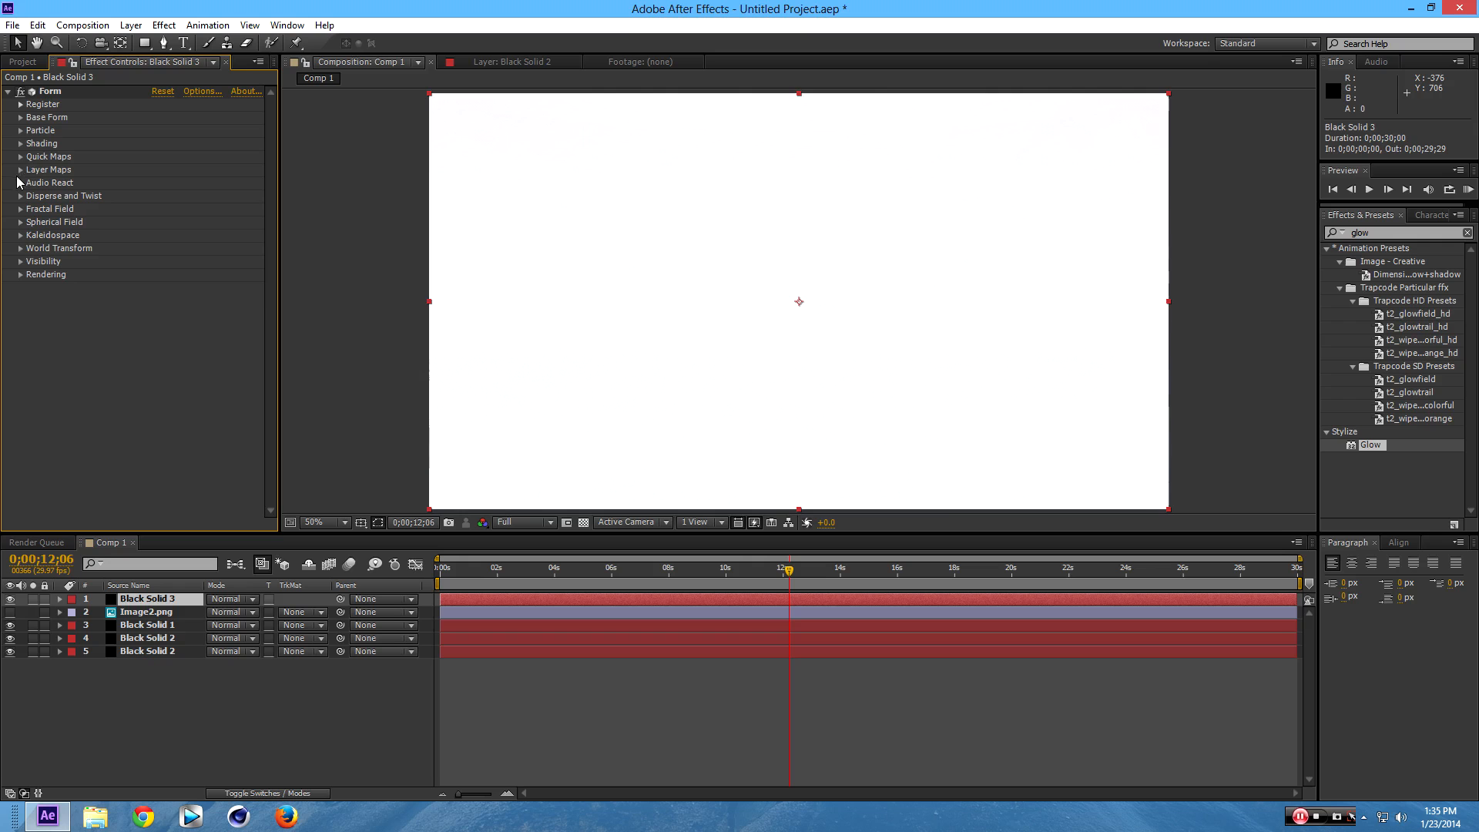
pyautogui.click(20, 170)
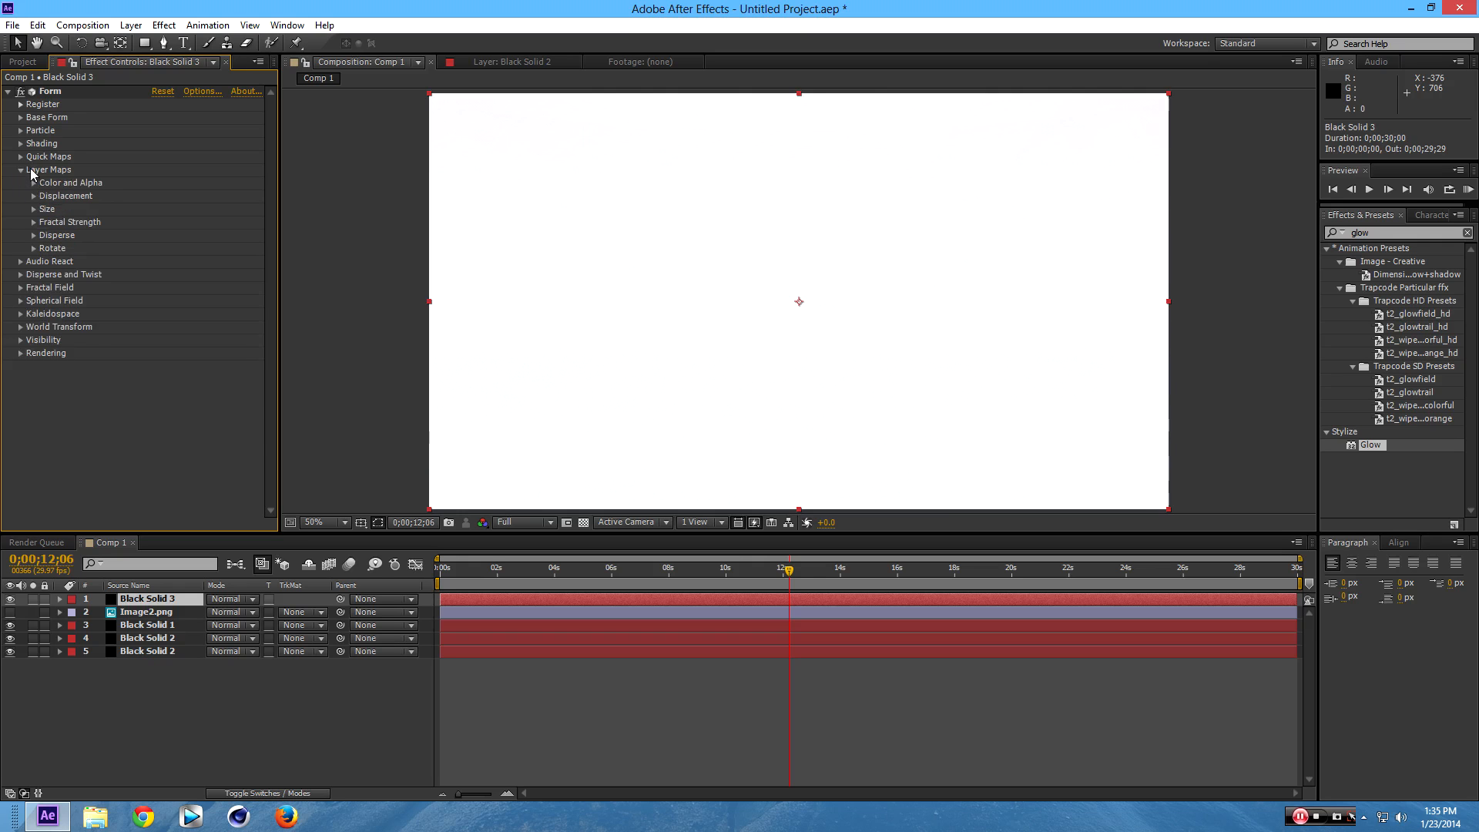
pyautogui.click(34, 183)
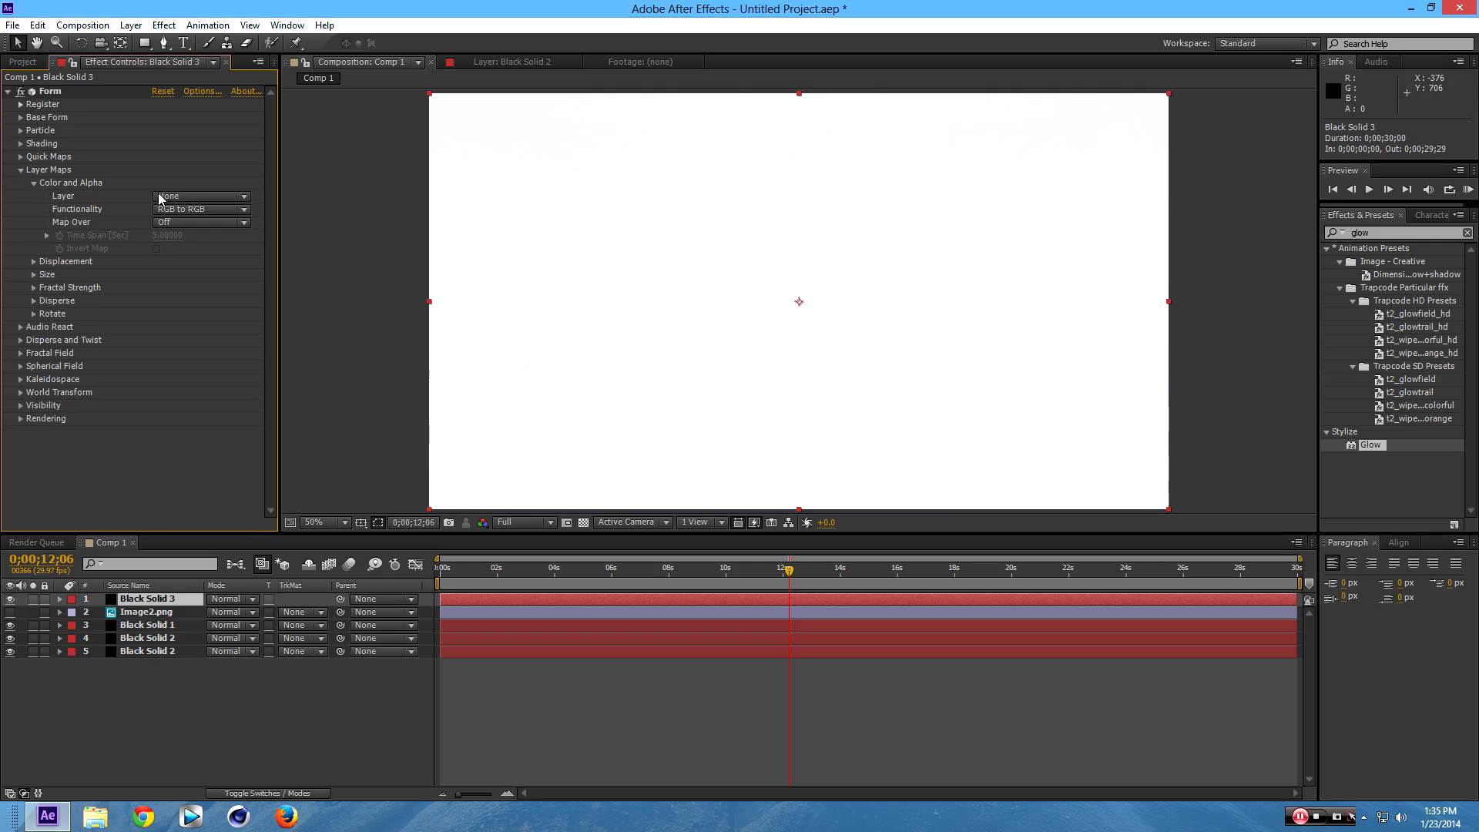
pyautogui.click(181, 198)
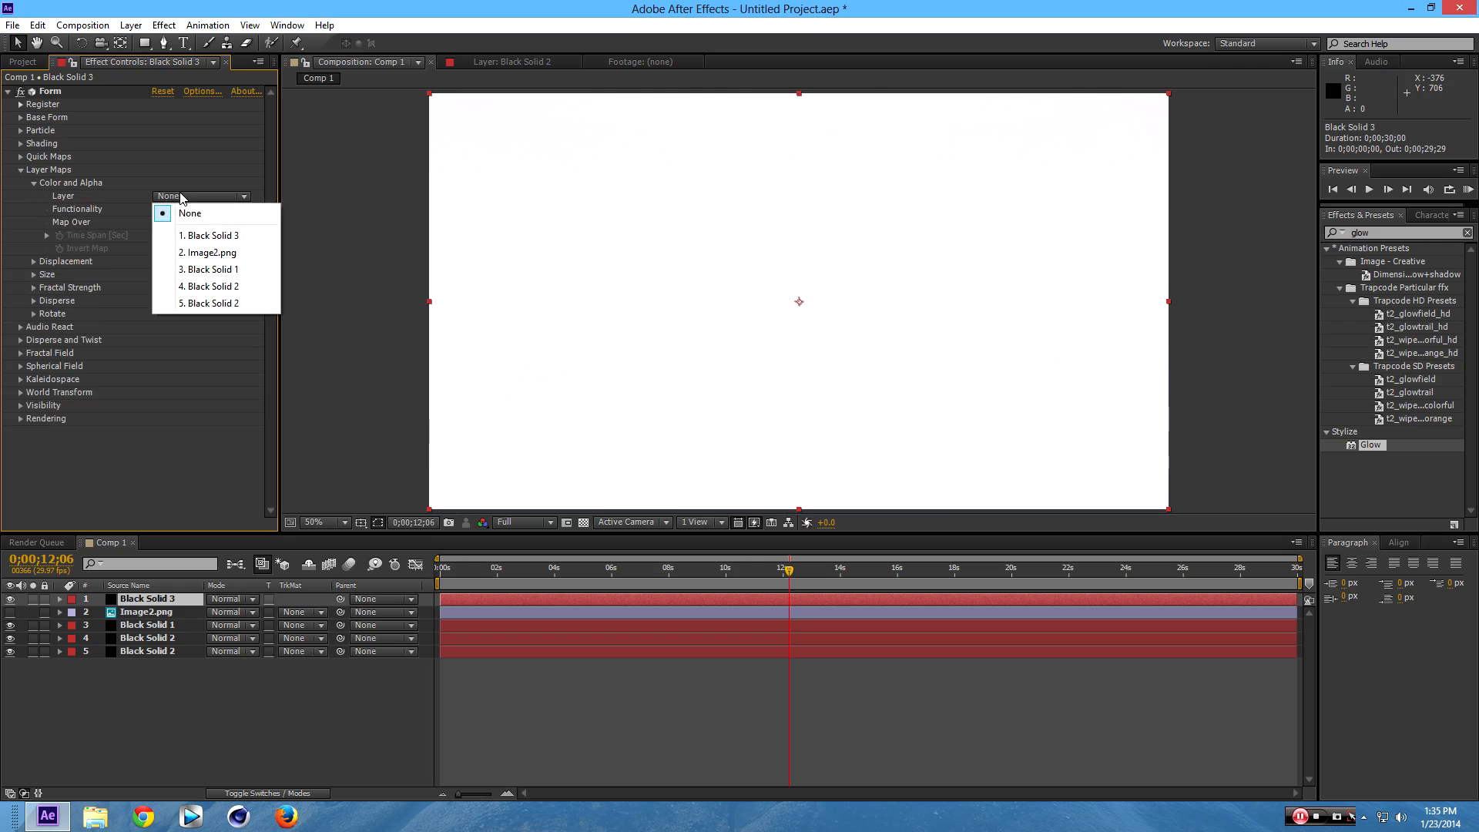
pyautogui.click(222, 253)
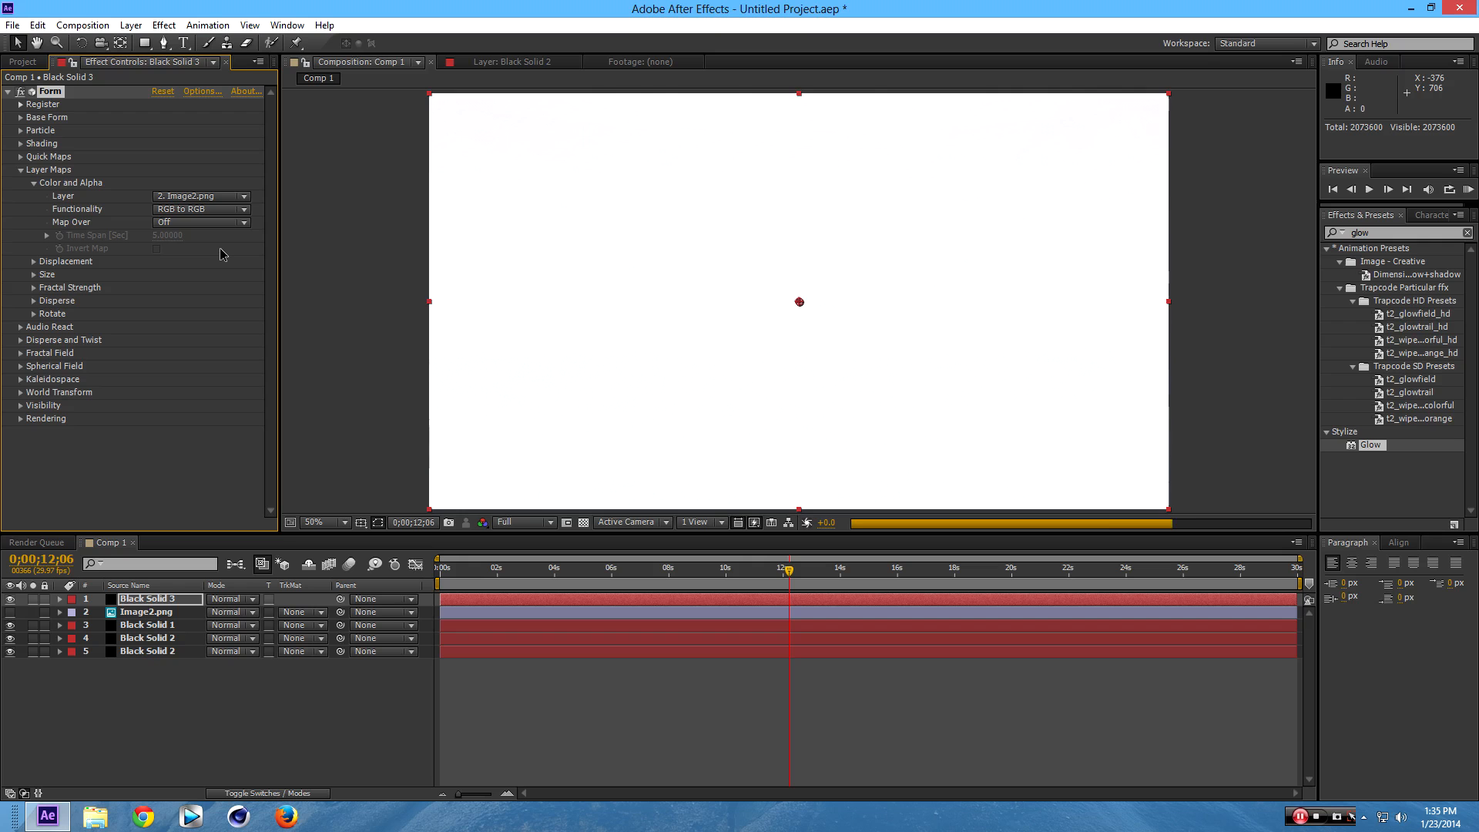
# Set the Color and Alpha map's Functionality to RGBA to RGBA and its Map Over to XY.
pyautogui.click(228, 212)
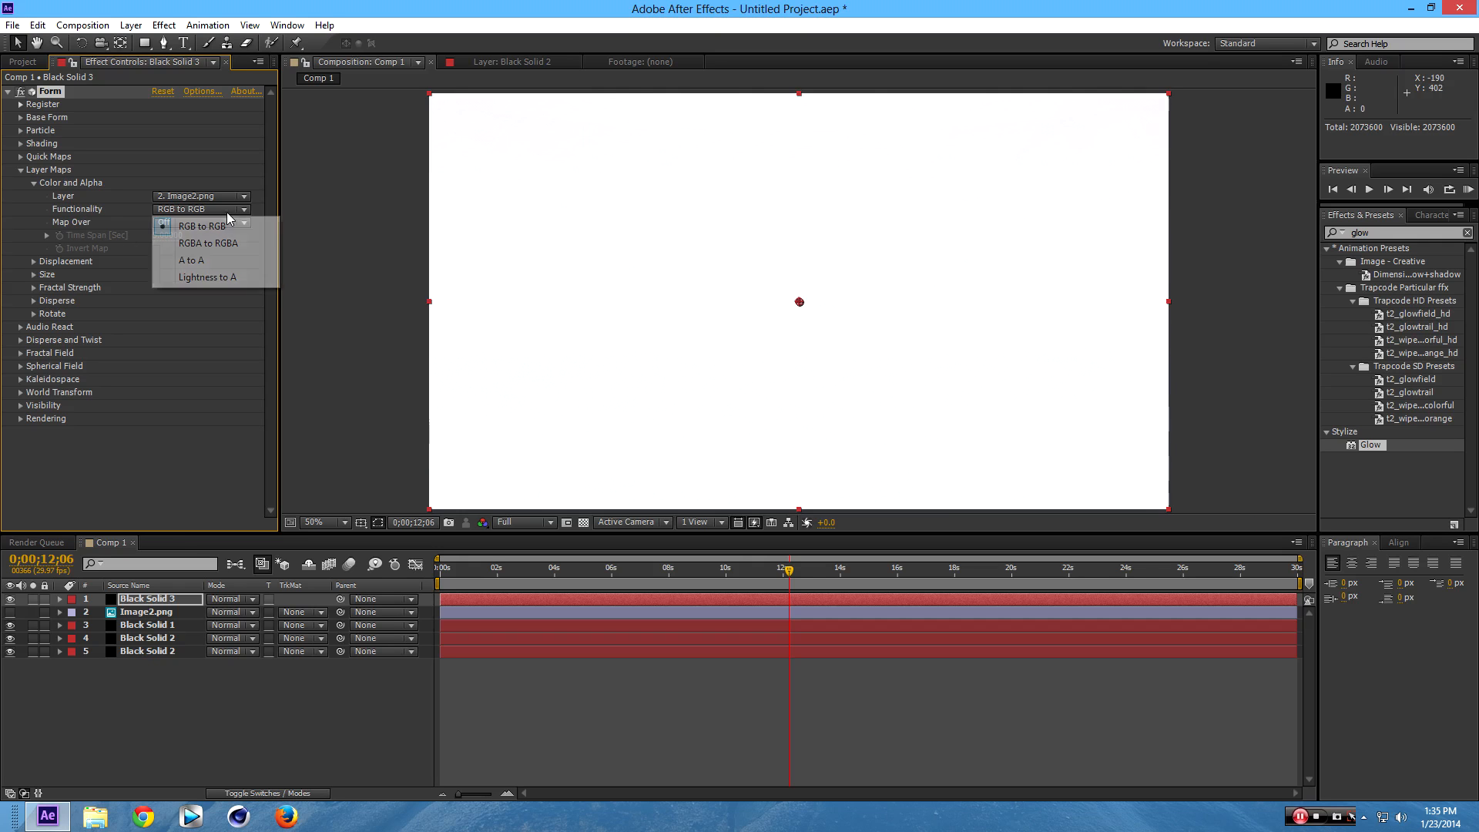
pyautogui.click(253, 245)
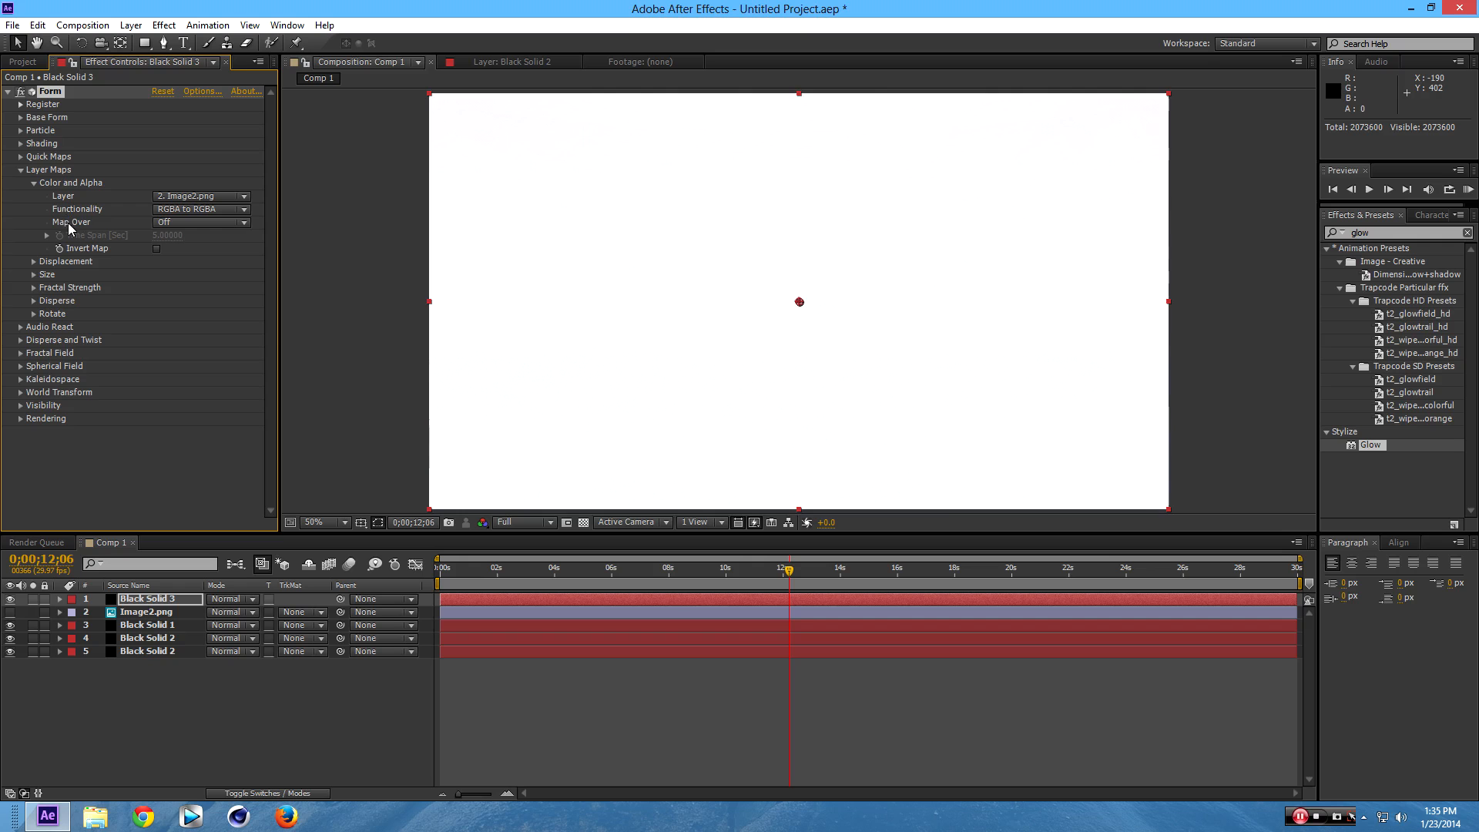
pyautogui.click(176, 223)
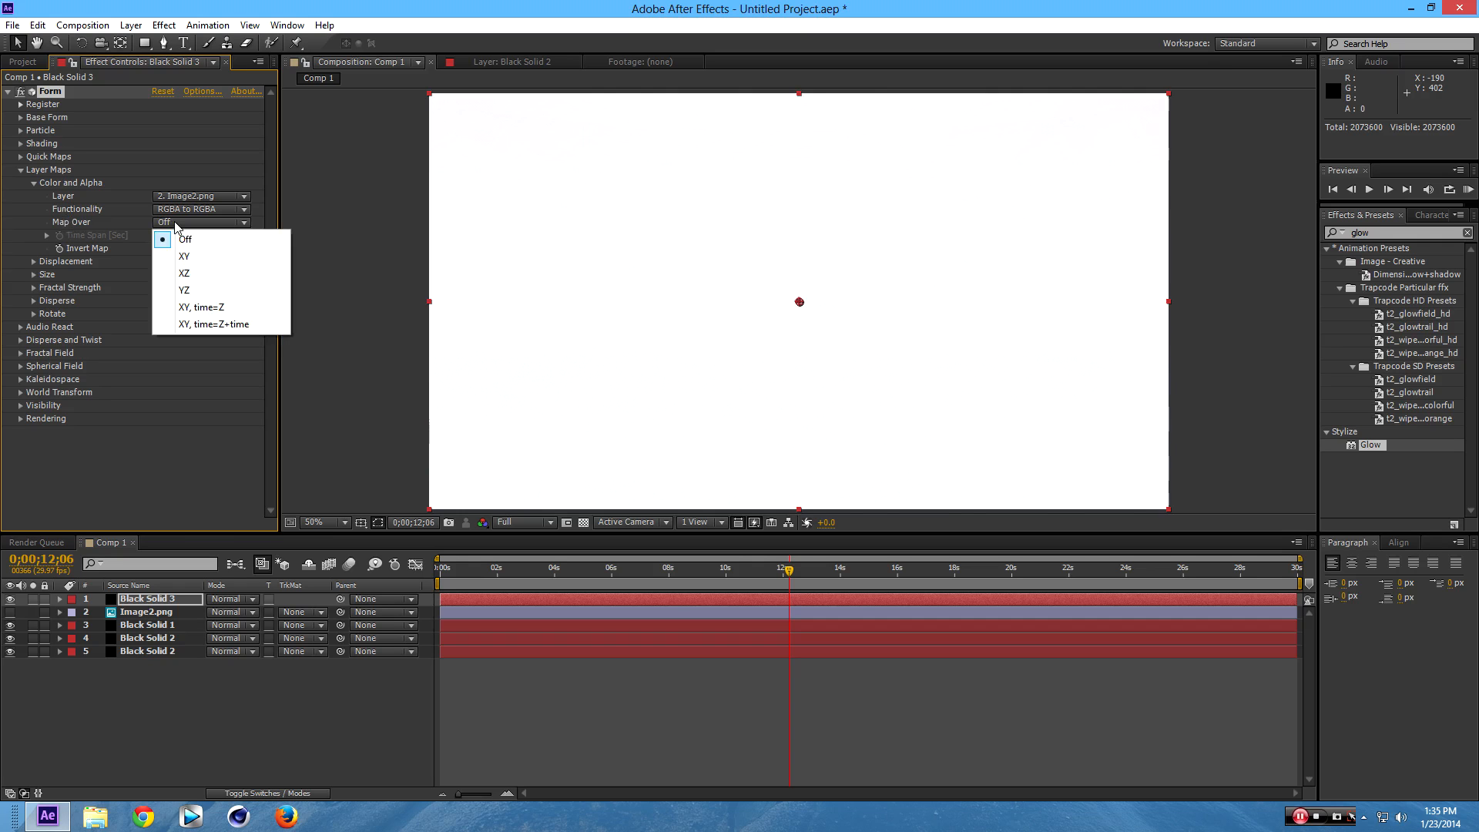
pyautogui.click(191, 257)
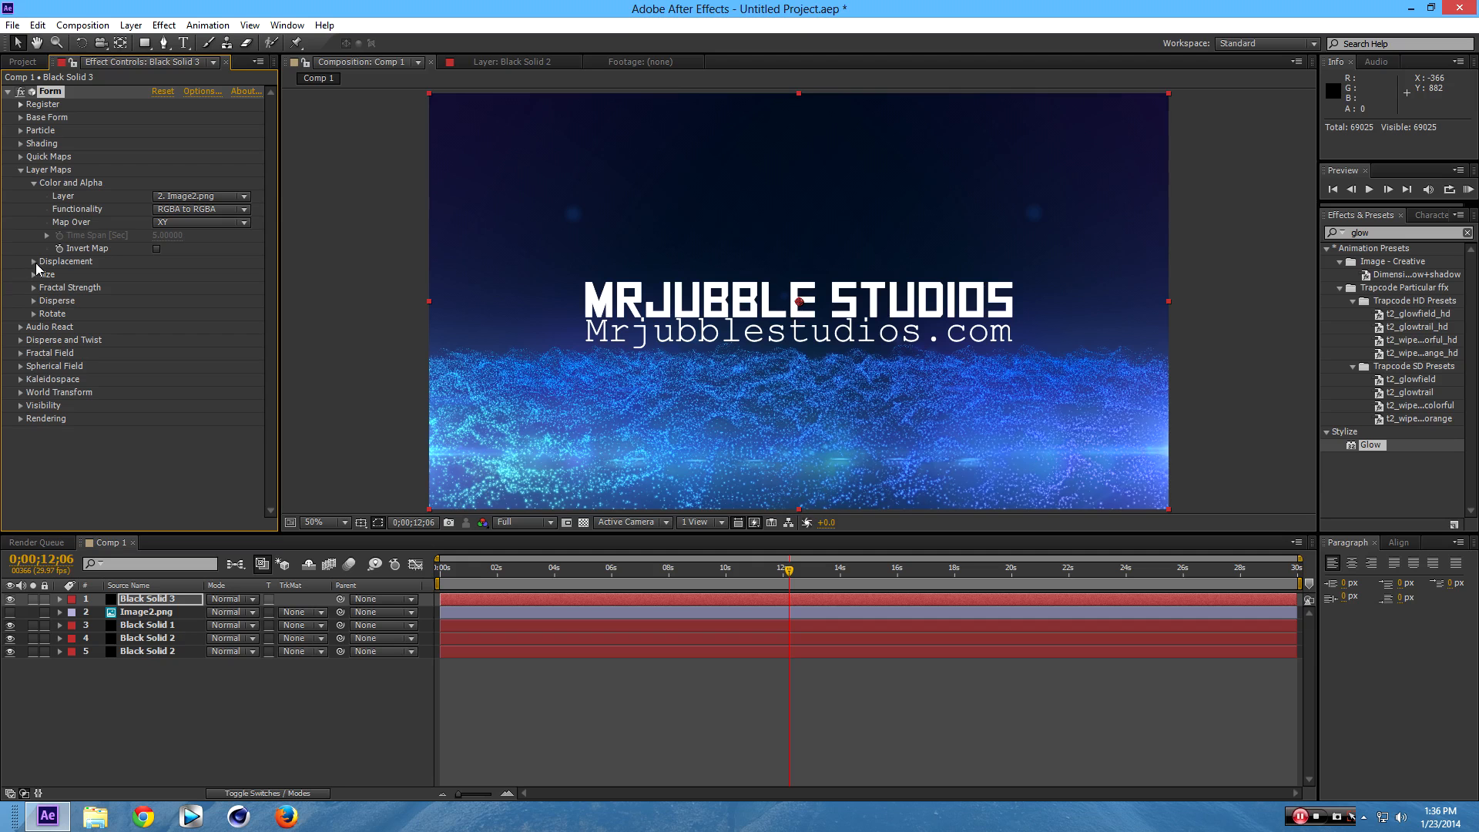
pyautogui.click(21, 169)
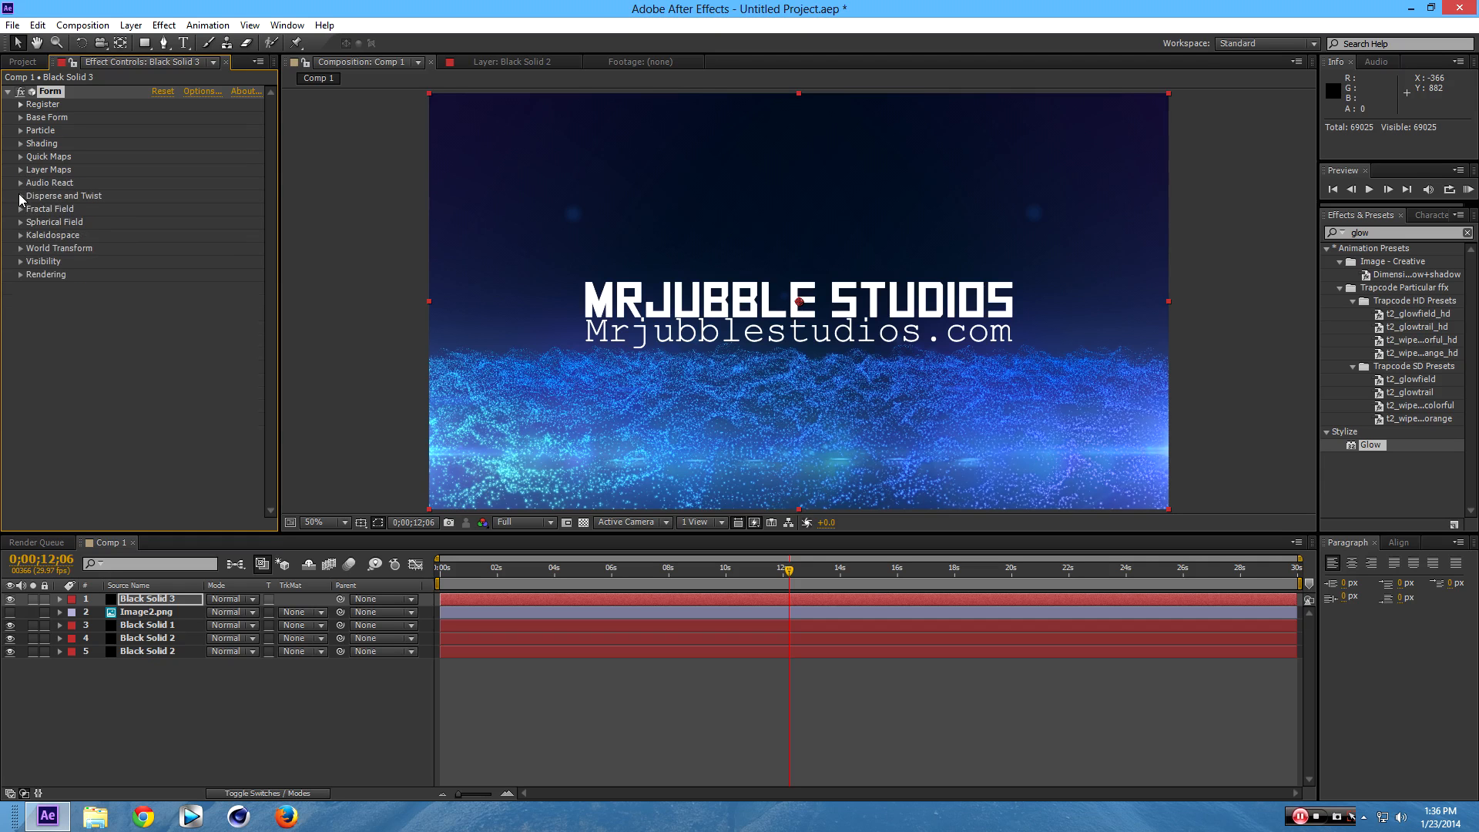
# Try a Disperse value of 38 on the text particles of the Form effect.
pyautogui.click(21, 195)
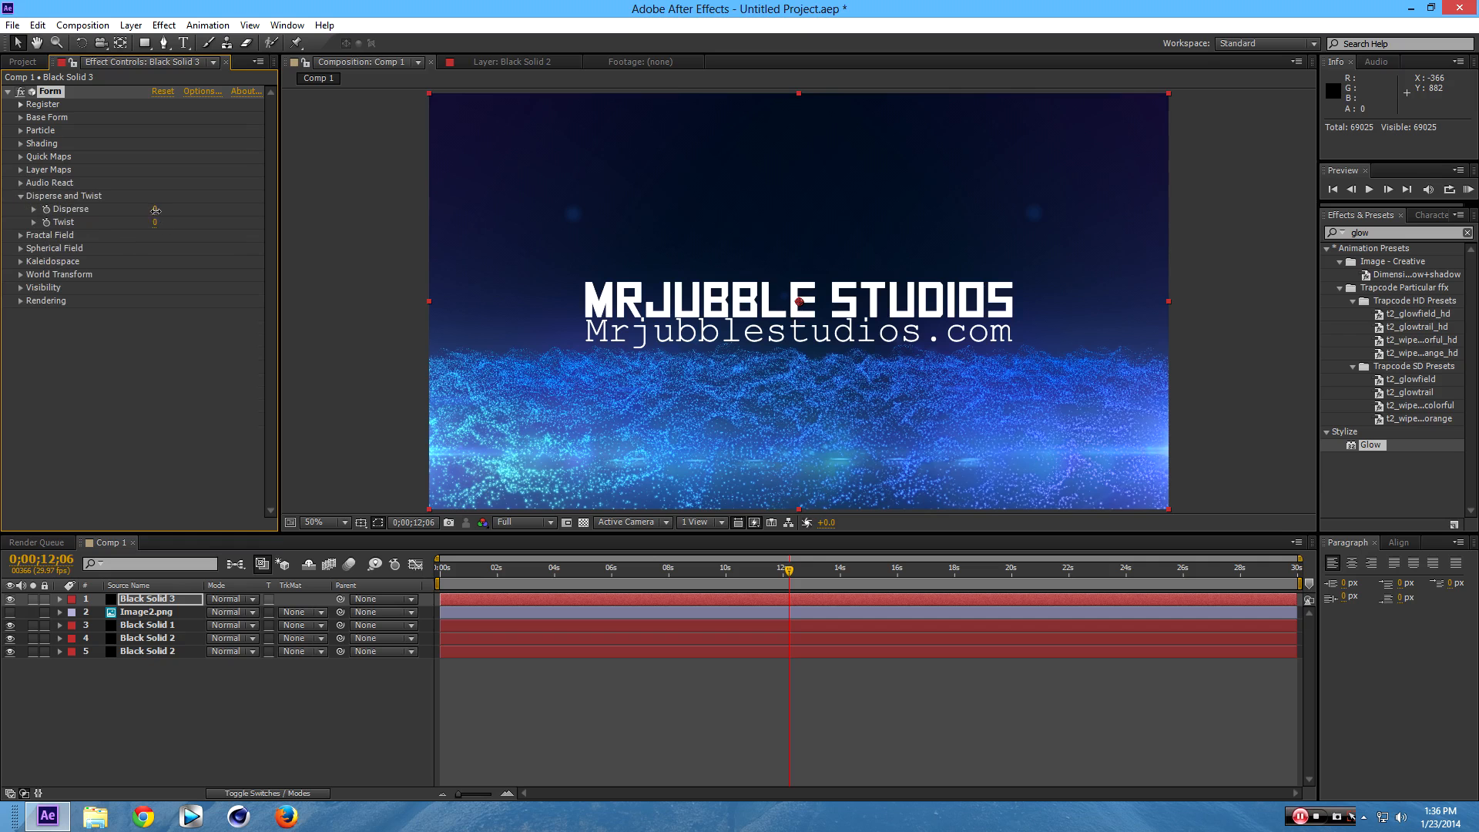
pyautogui.moveTo(155, 209); pyautogui.dragTo(177, 215)
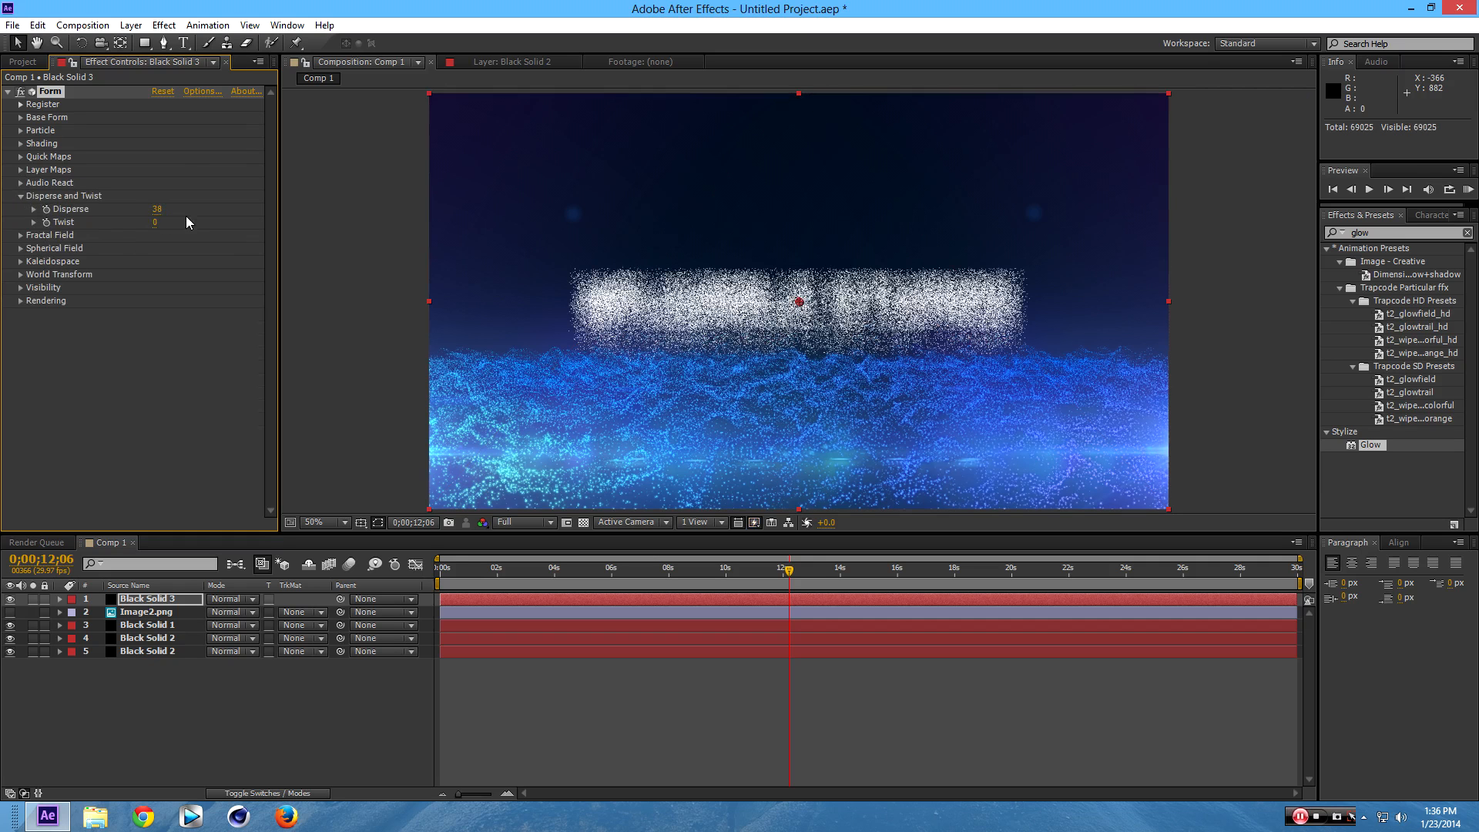
pyautogui.click(21, 195)
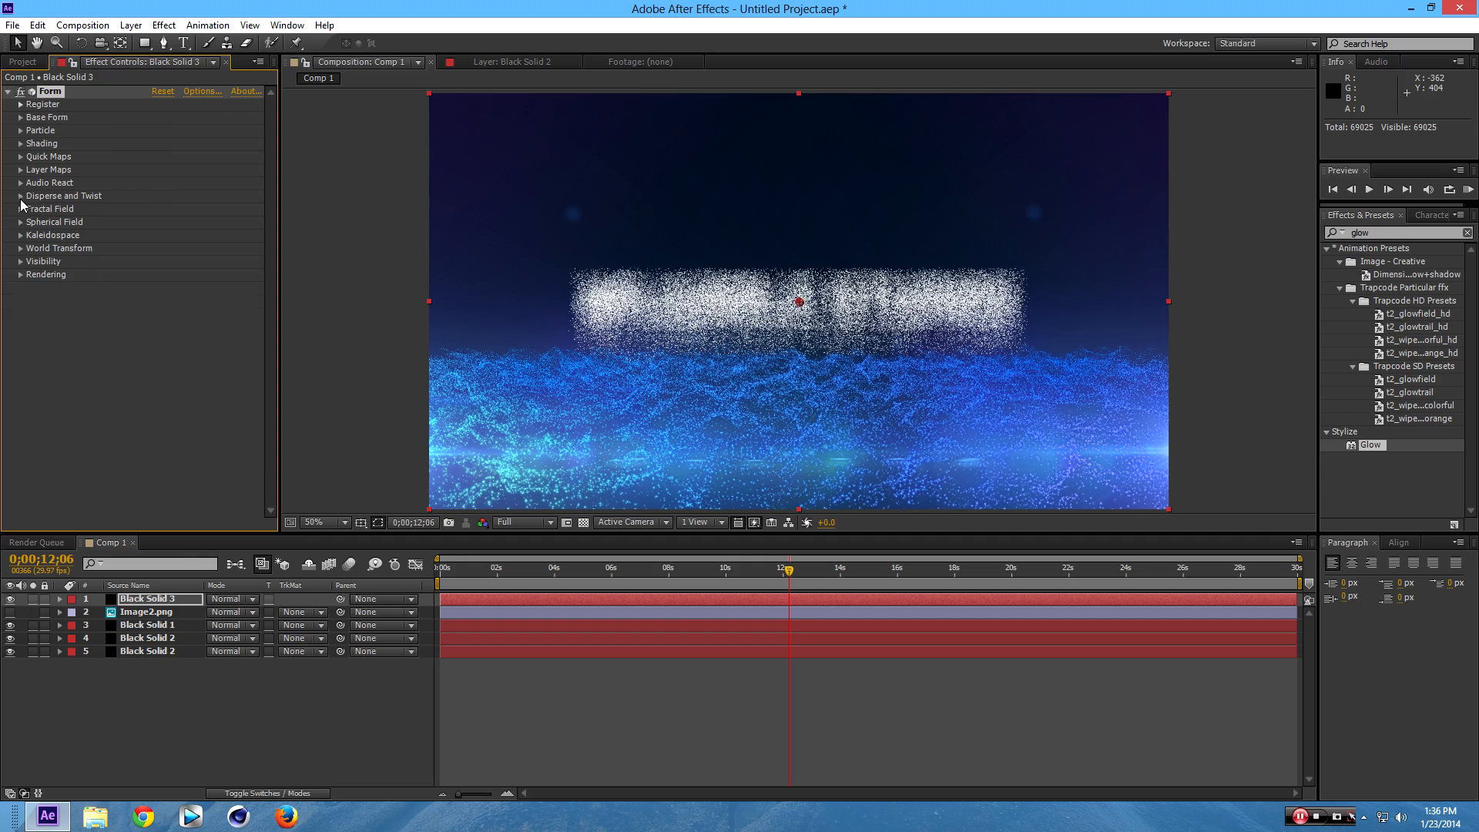
# Try a higher Fractal Field Displace on the text particles and reset it to 0.
pyautogui.click(21, 209)
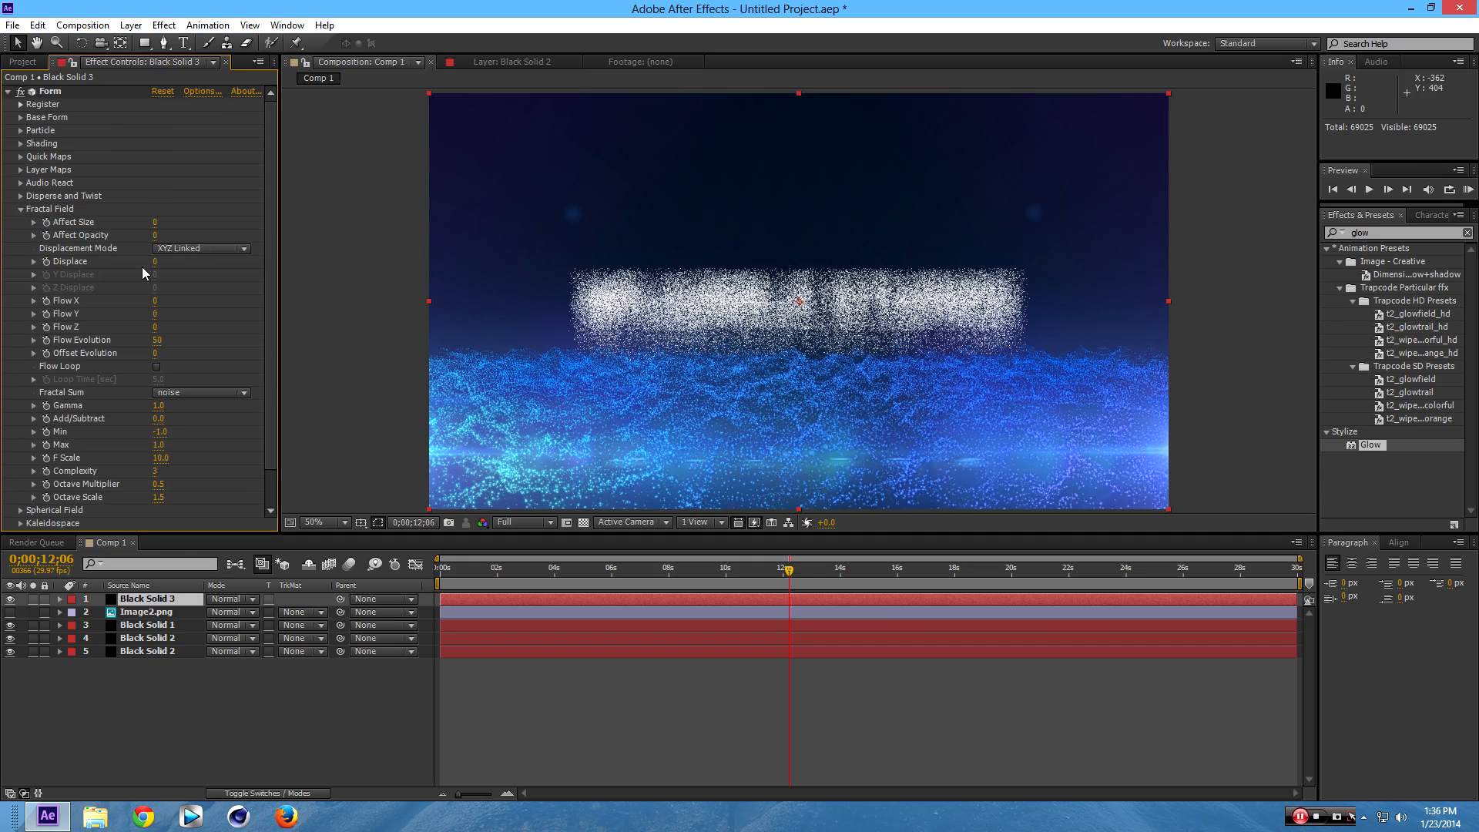
pyautogui.moveTo(155, 261); pyautogui.dragTo(229, 266)
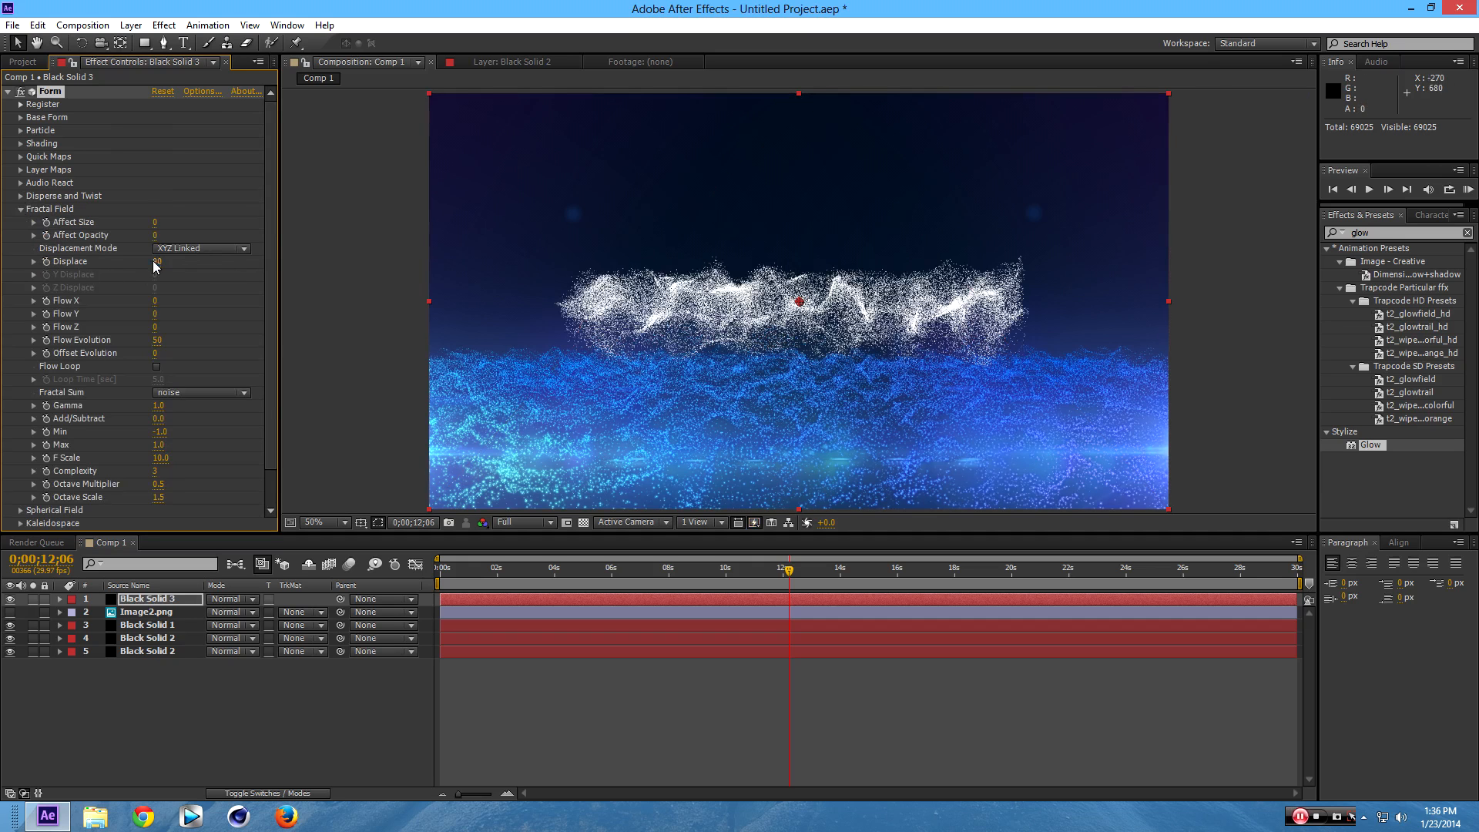
pyautogui.write('0')
pyautogui.press('Return')
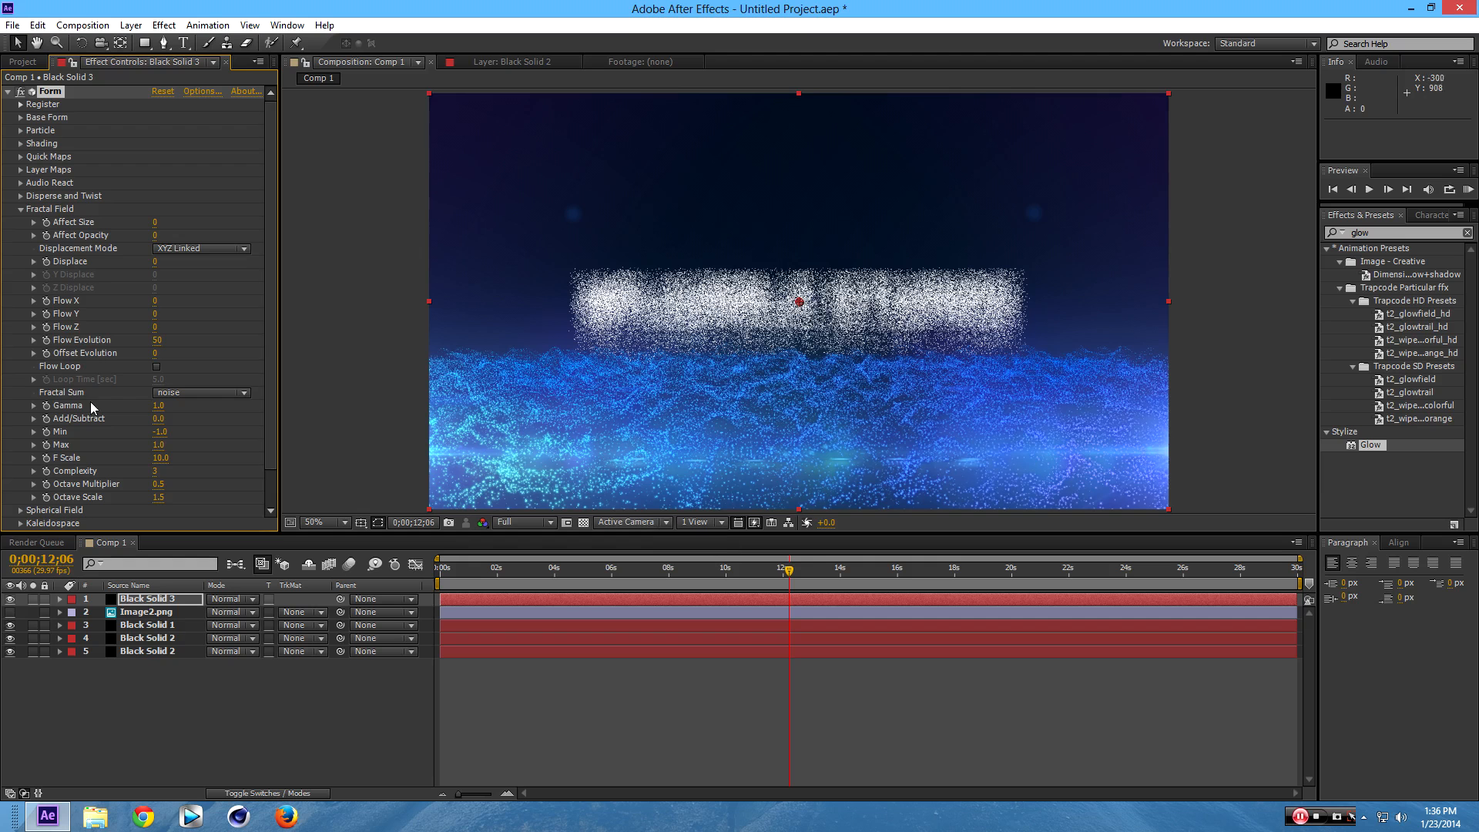
pyautogui.click(21, 209)
# Reset the Form effect's Disperse to 0.
pyautogui.click(21, 197)
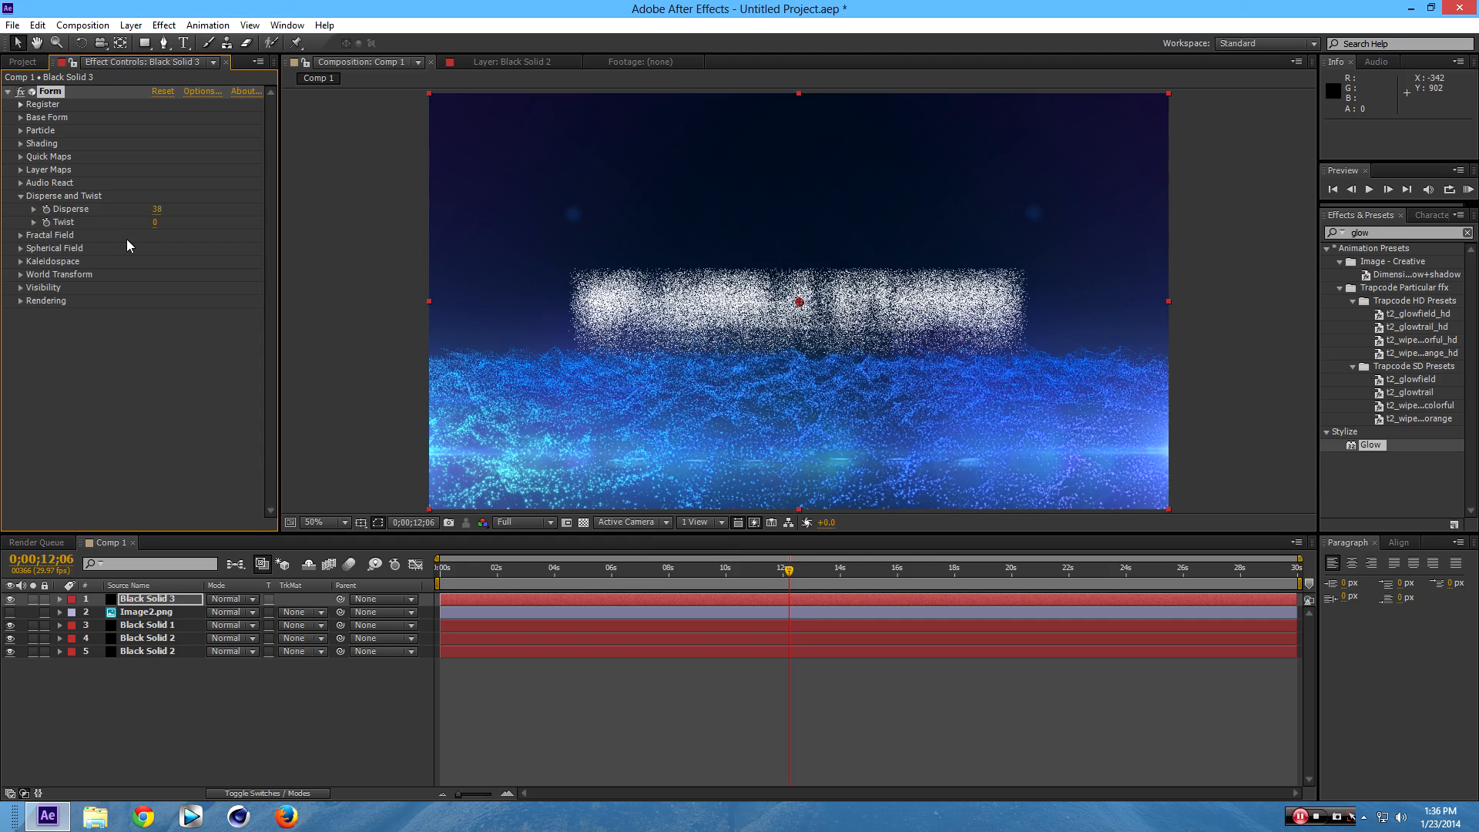
pyautogui.click(157, 210)
pyautogui.write('0')
pyautogui.press('Return')
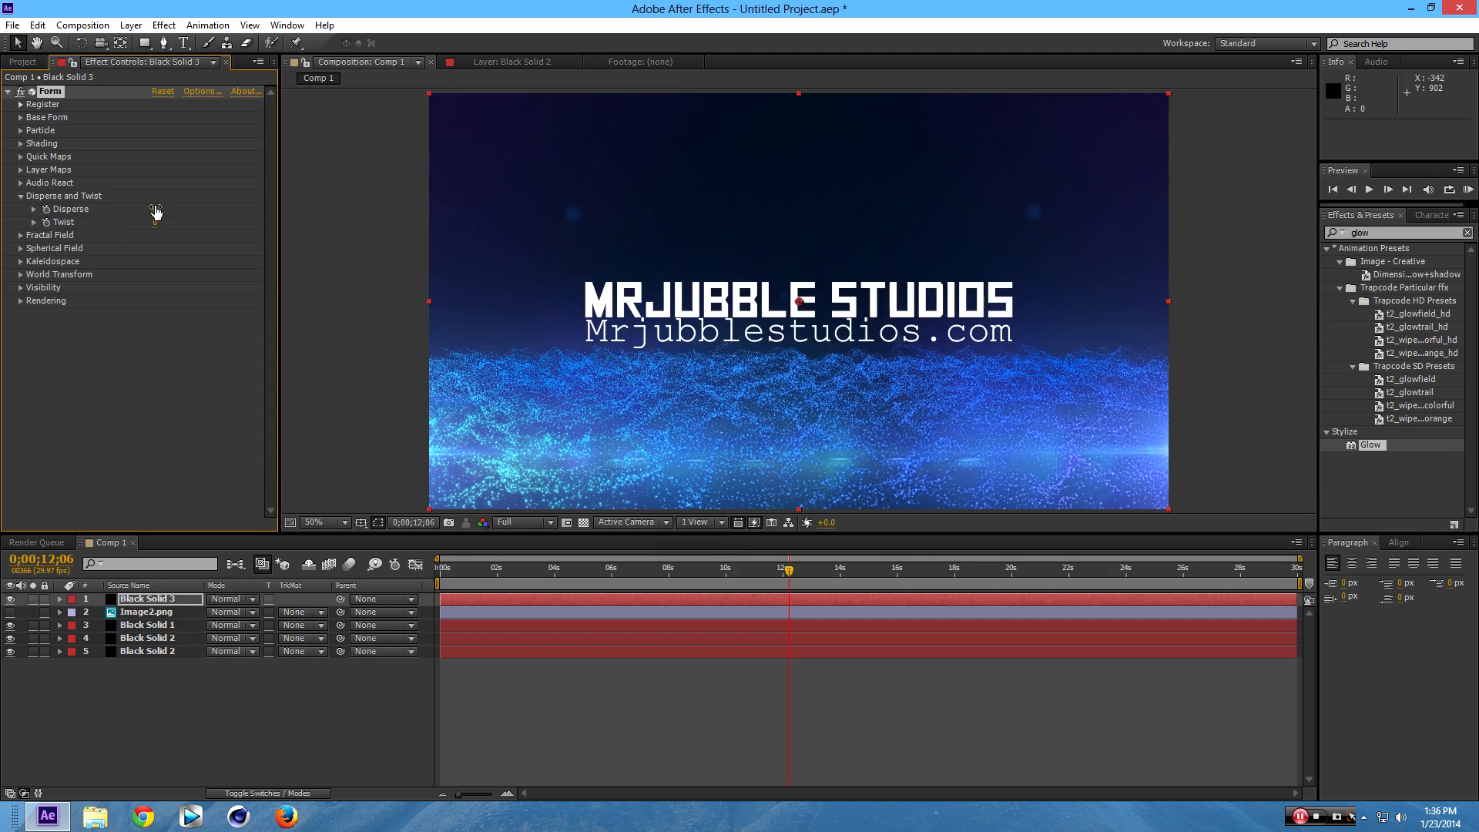
pyautogui.click(47, 326)
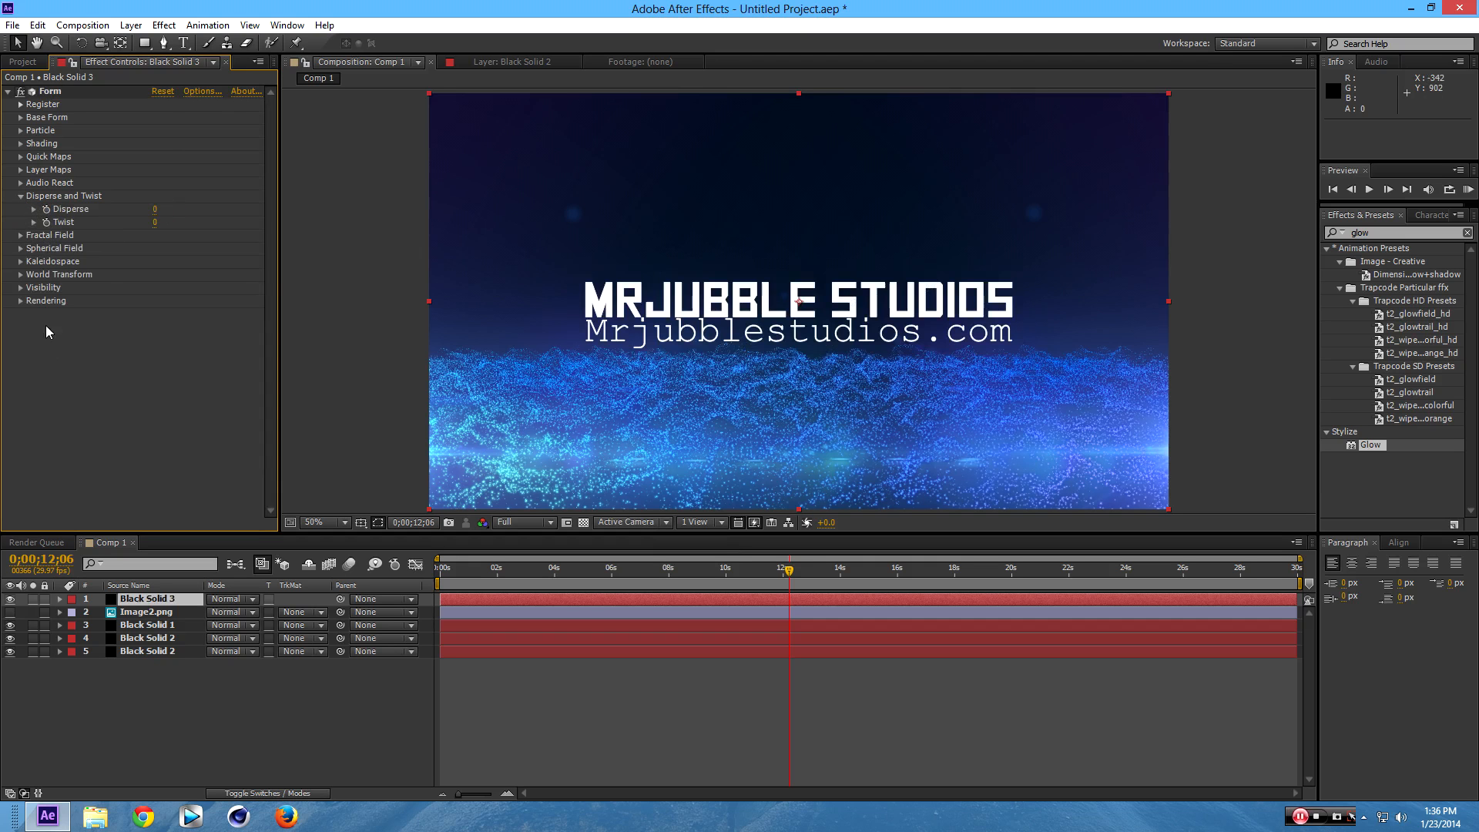
# Set Scale X and Scale Y of the Spherical Field's Sphere 1 to 450 and its Strength to 100.
pyautogui.click(23, 248)
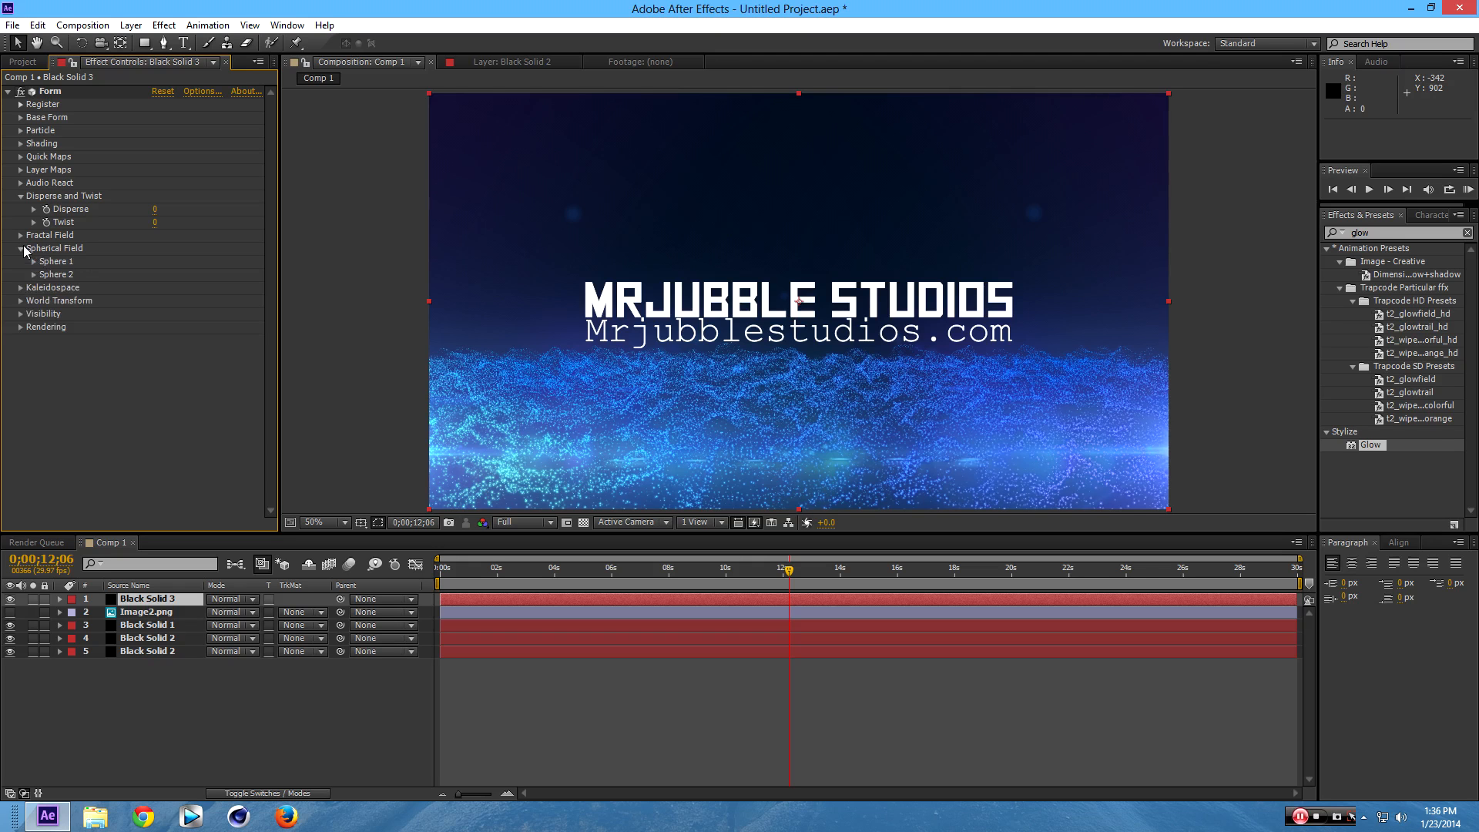
pyautogui.click(32, 261)
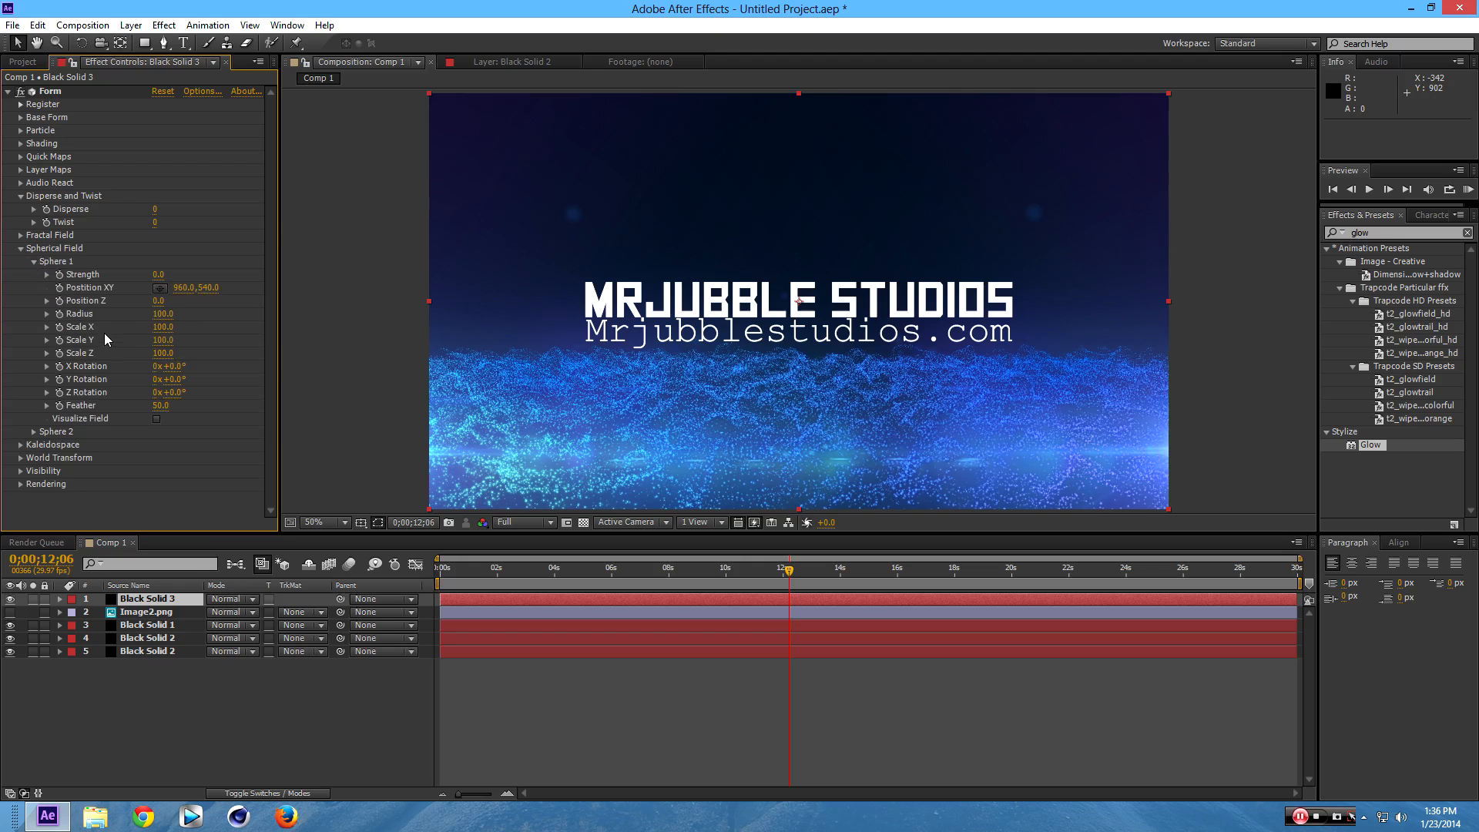
pyautogui.click(164, 328)
pyautogui.write('450')
pyautogui.press('Return')
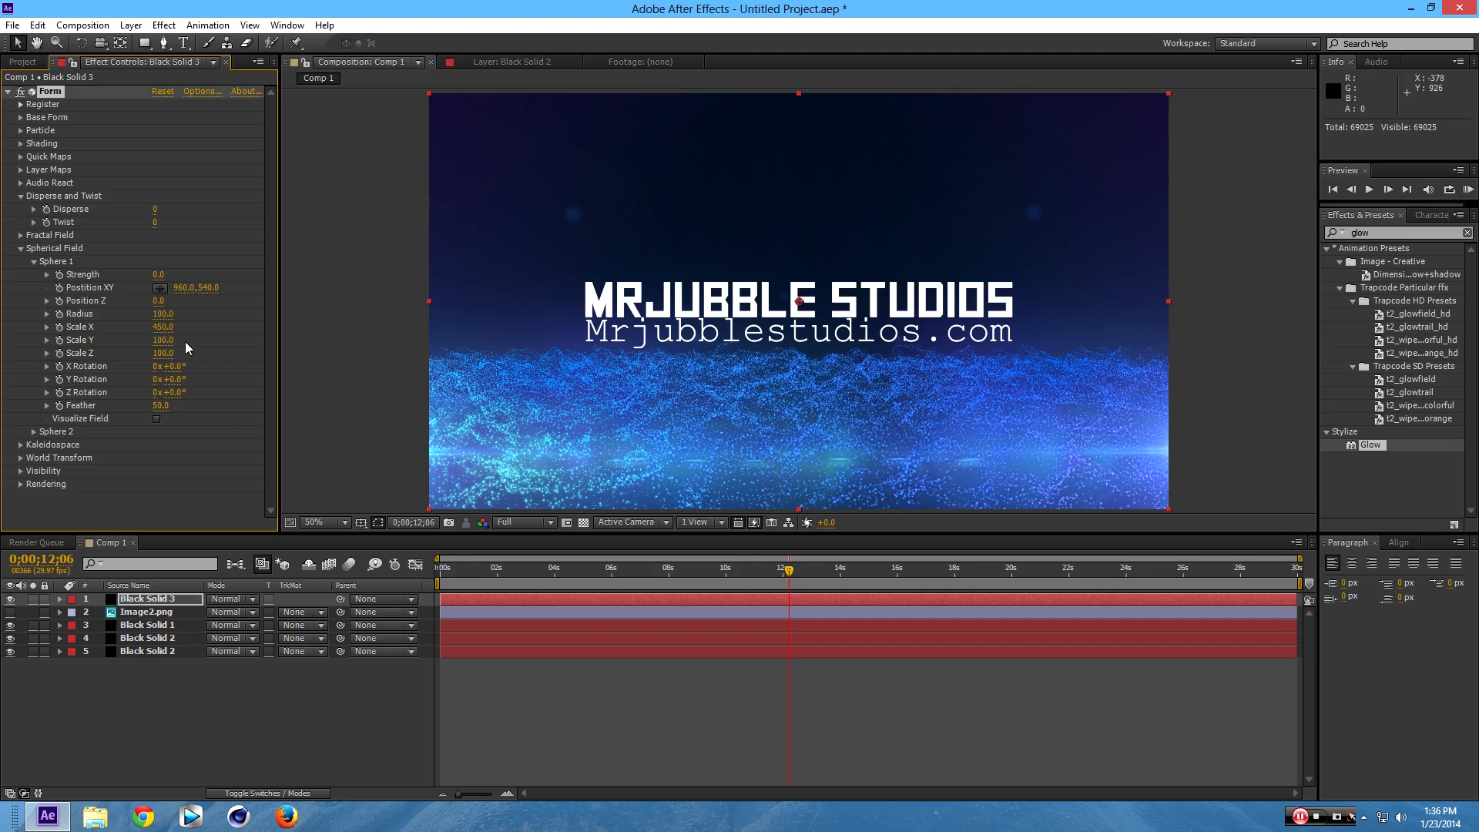
pyautogui.click(163, 340)
pyautogui.write('450')
pyautogui.press('Return')
pyautogui.moveTo(159, 275); pyautogui.dragTo(304, 273)
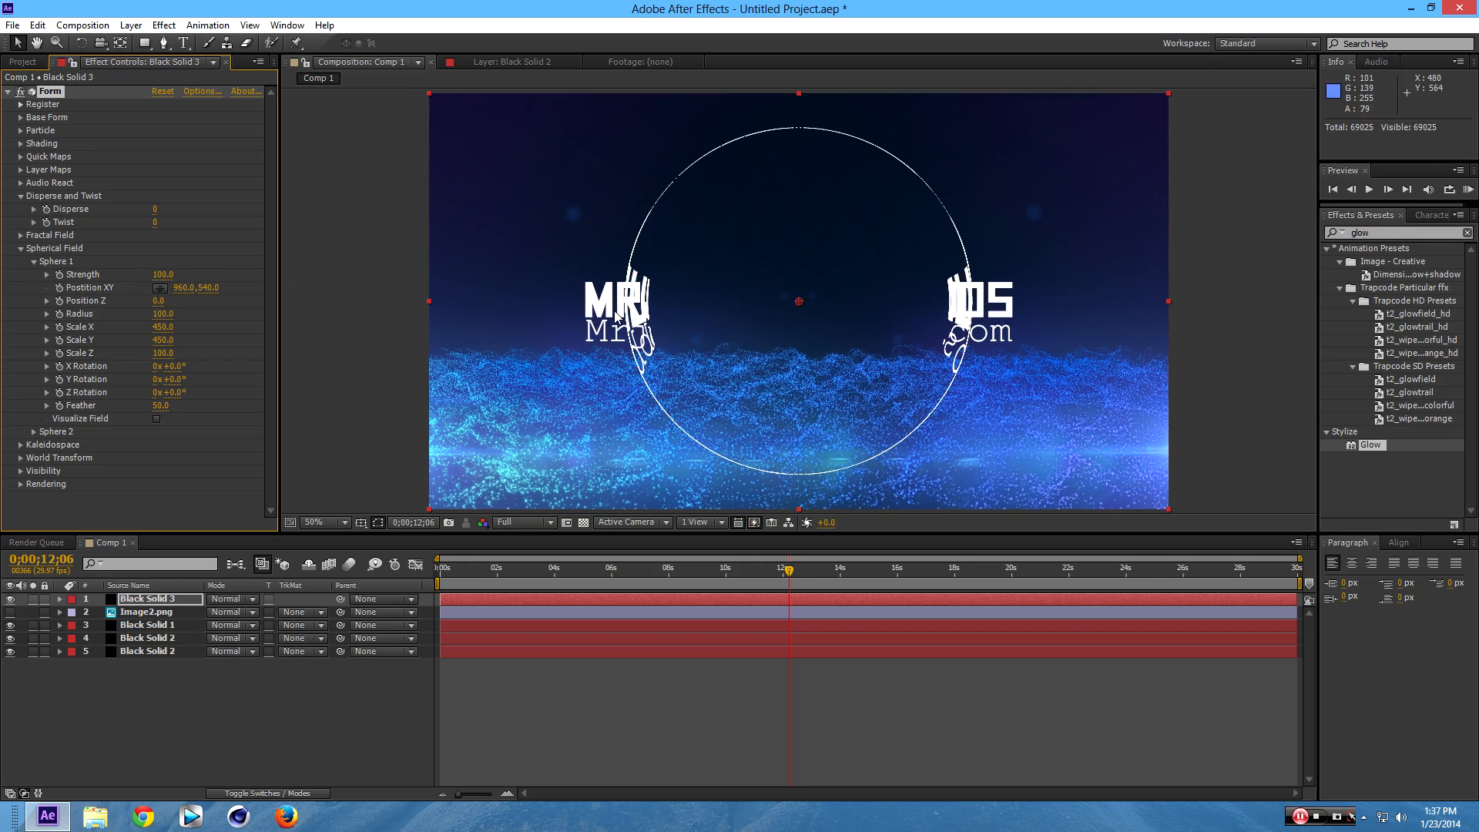
# Try a Scale X of 500 for Sphere 1.
pyautogui.click(163, 327)
pyautogui.write('500')
pyautogui.press('Return')
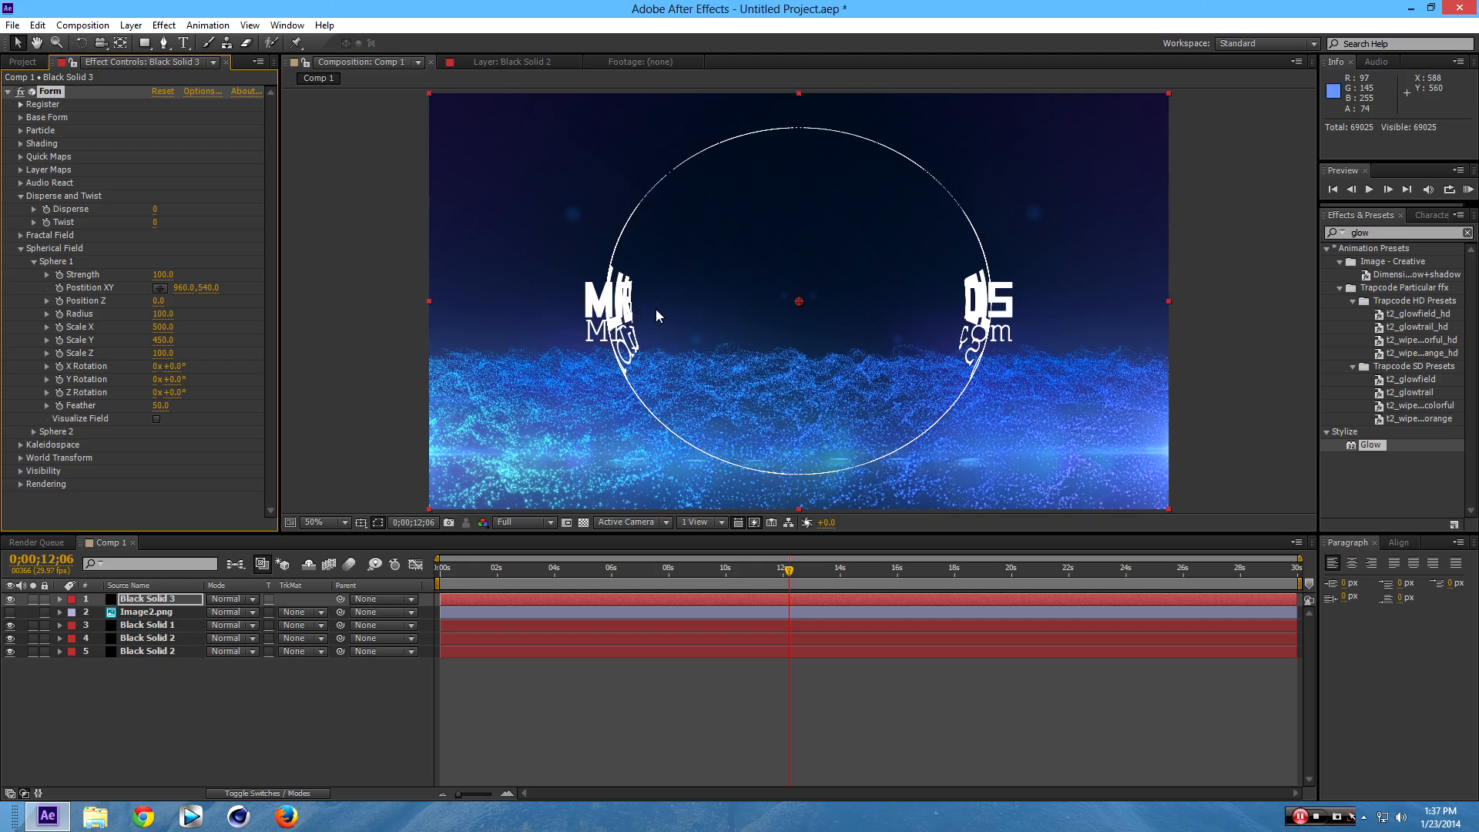
# Set both Scale X and Scale Y of Sphere 1 to 550.
pyautogui.click(168, 320)
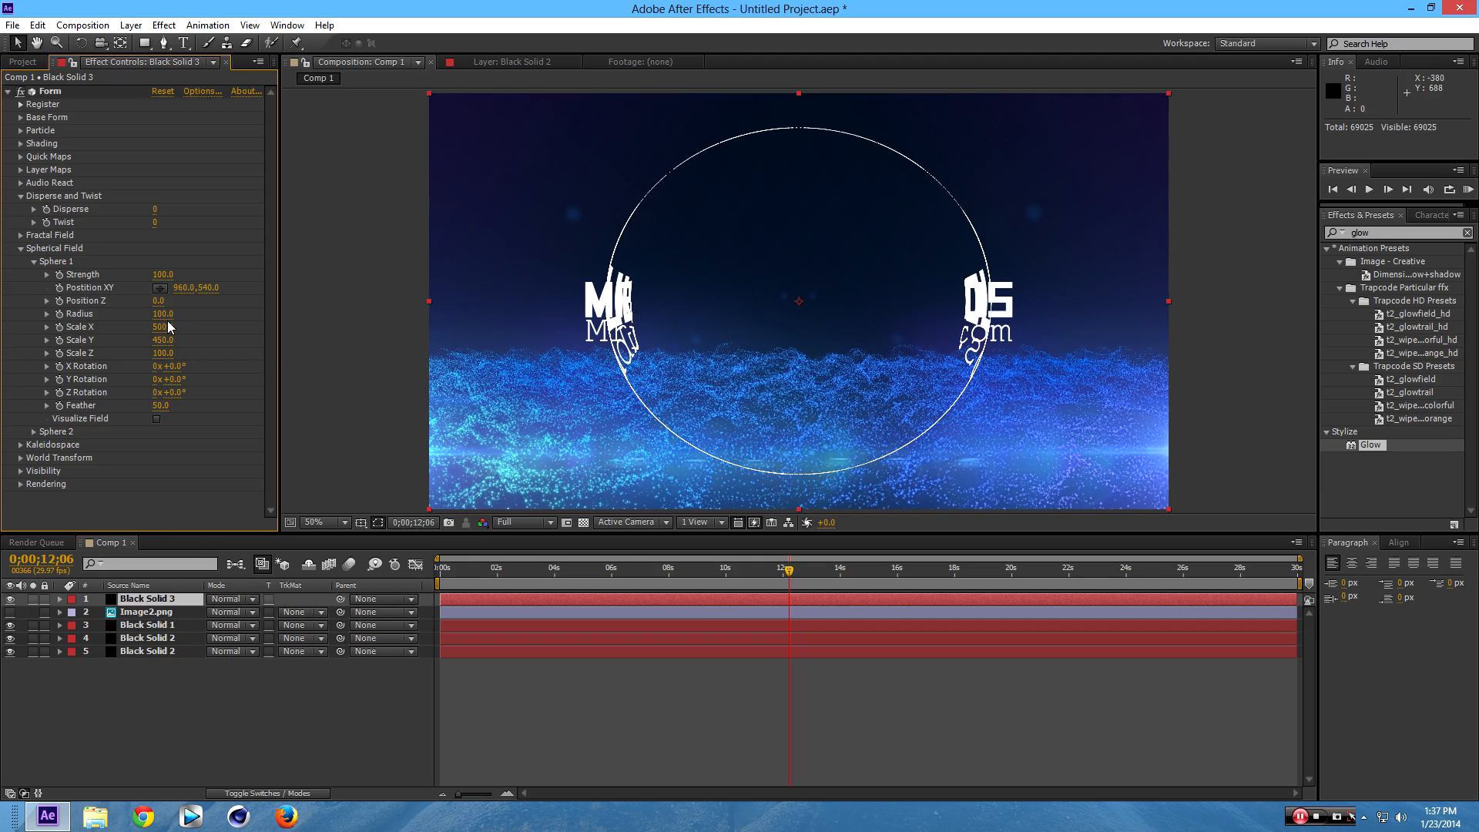
pyautogui.write('550')
pyautogui.press('Return')
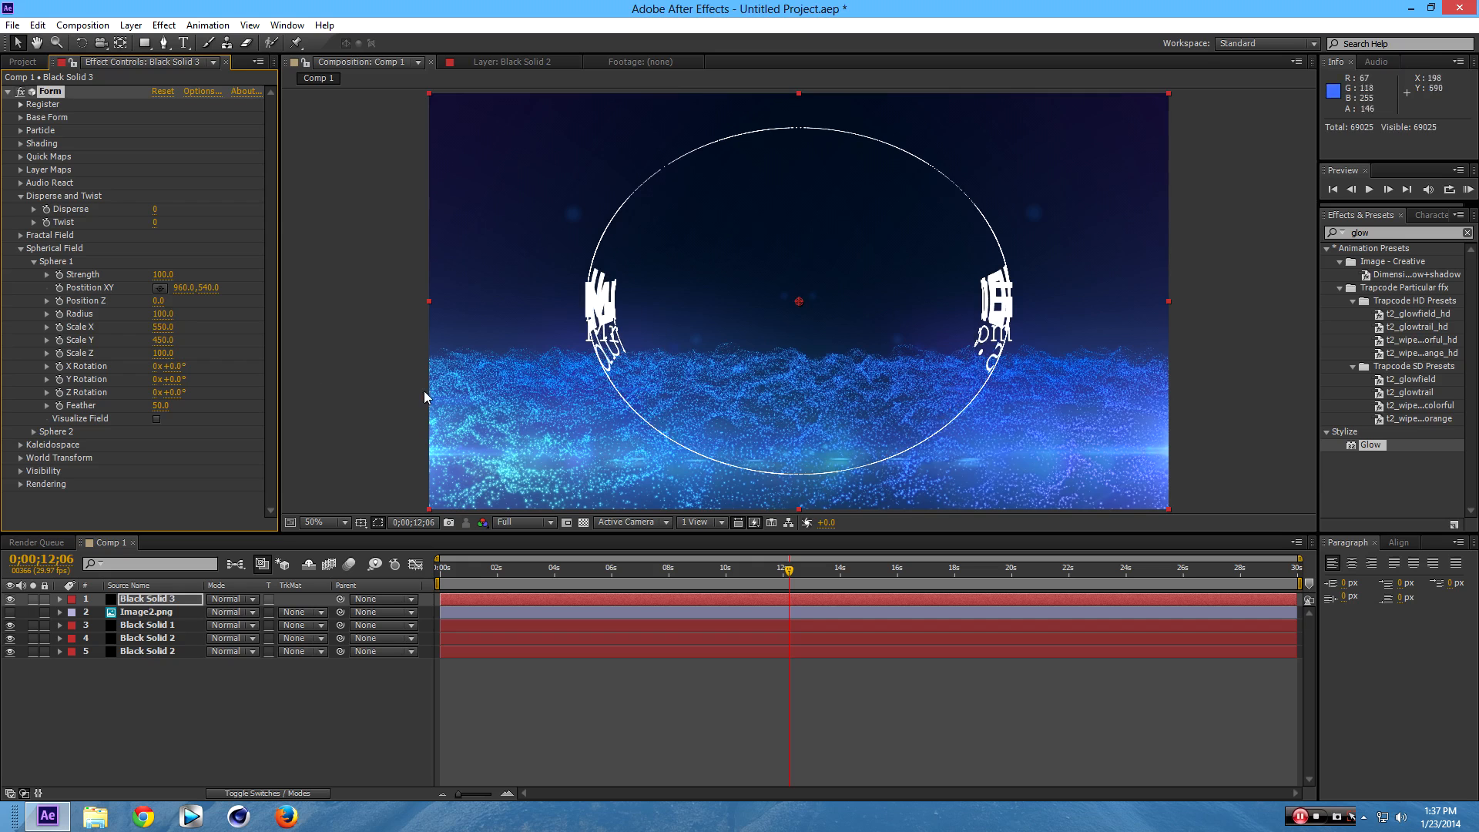
pyautogui.click(163, 340)
pyautogui.write('550')
pyautogui.press('Return')
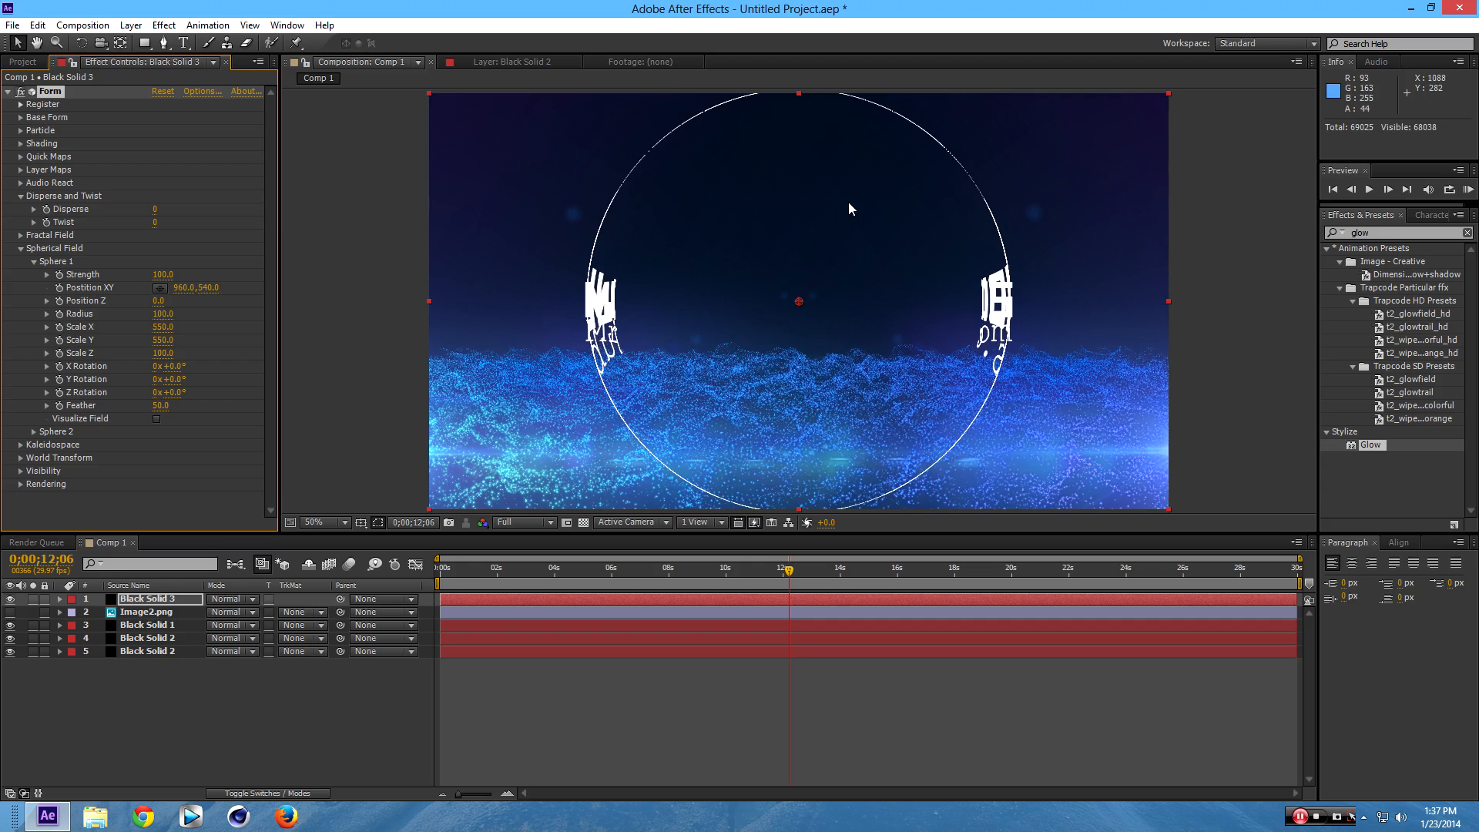
# Set the Form effect's Disperse to 4 under Disperse and Twist.
pyautogui.click(21, 248)
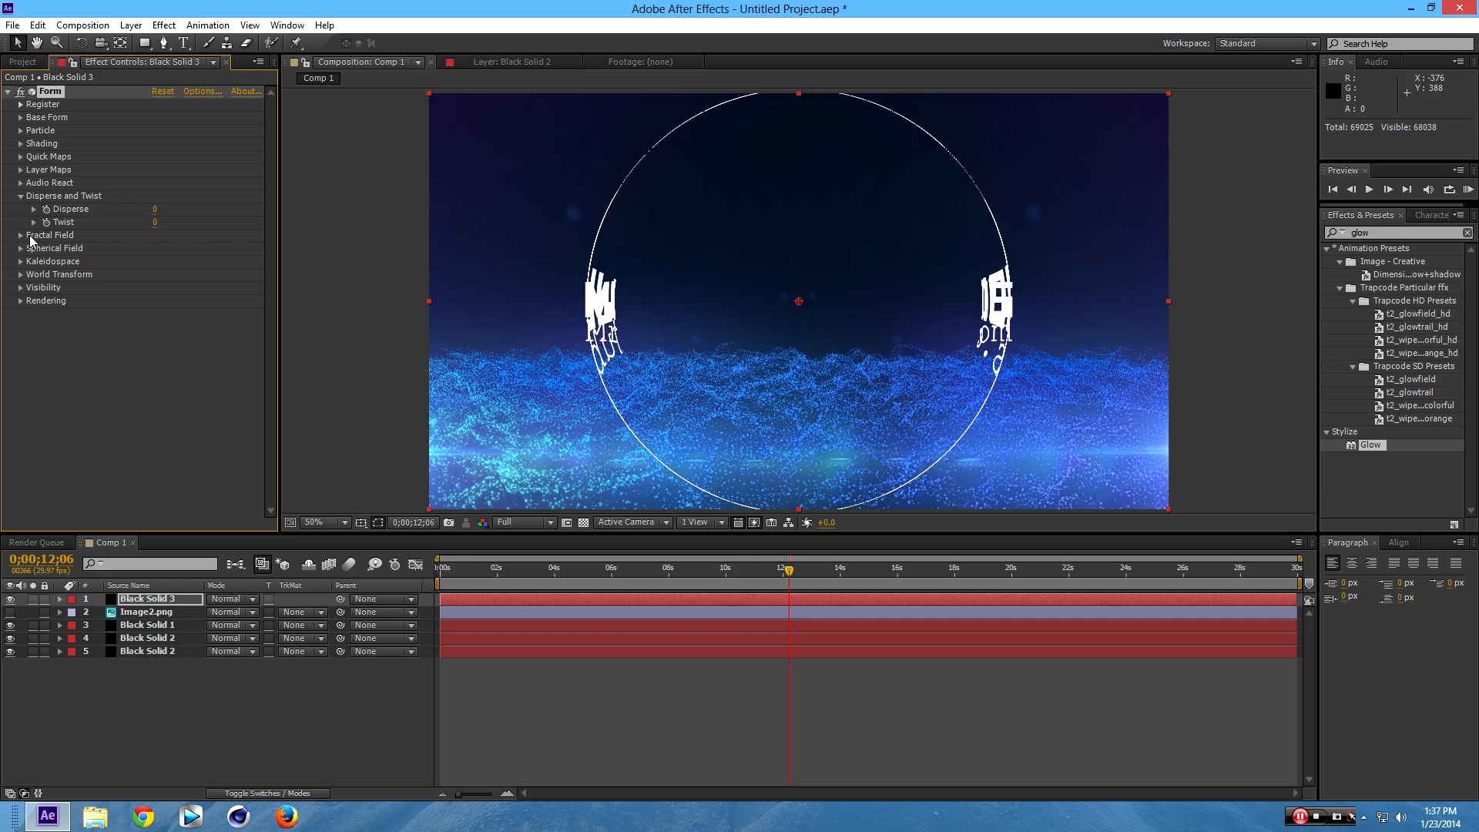
pyautogui.click(154, 210)
pyautogui.write('4')
pyautogui.press('Return')
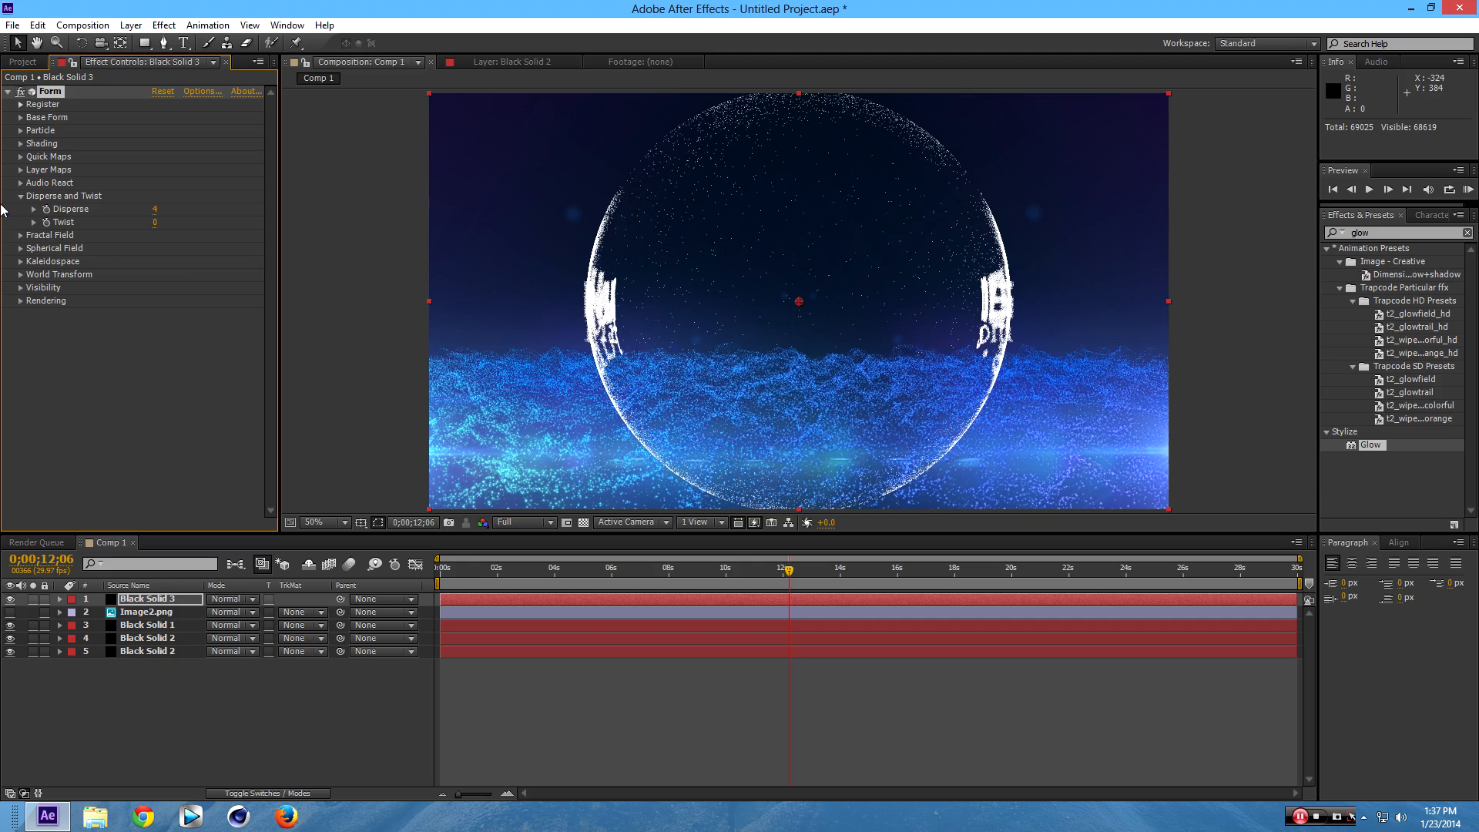
# Set the Form effect's Fractal Field Displace to 50.
pyautogui.click(21, 236)
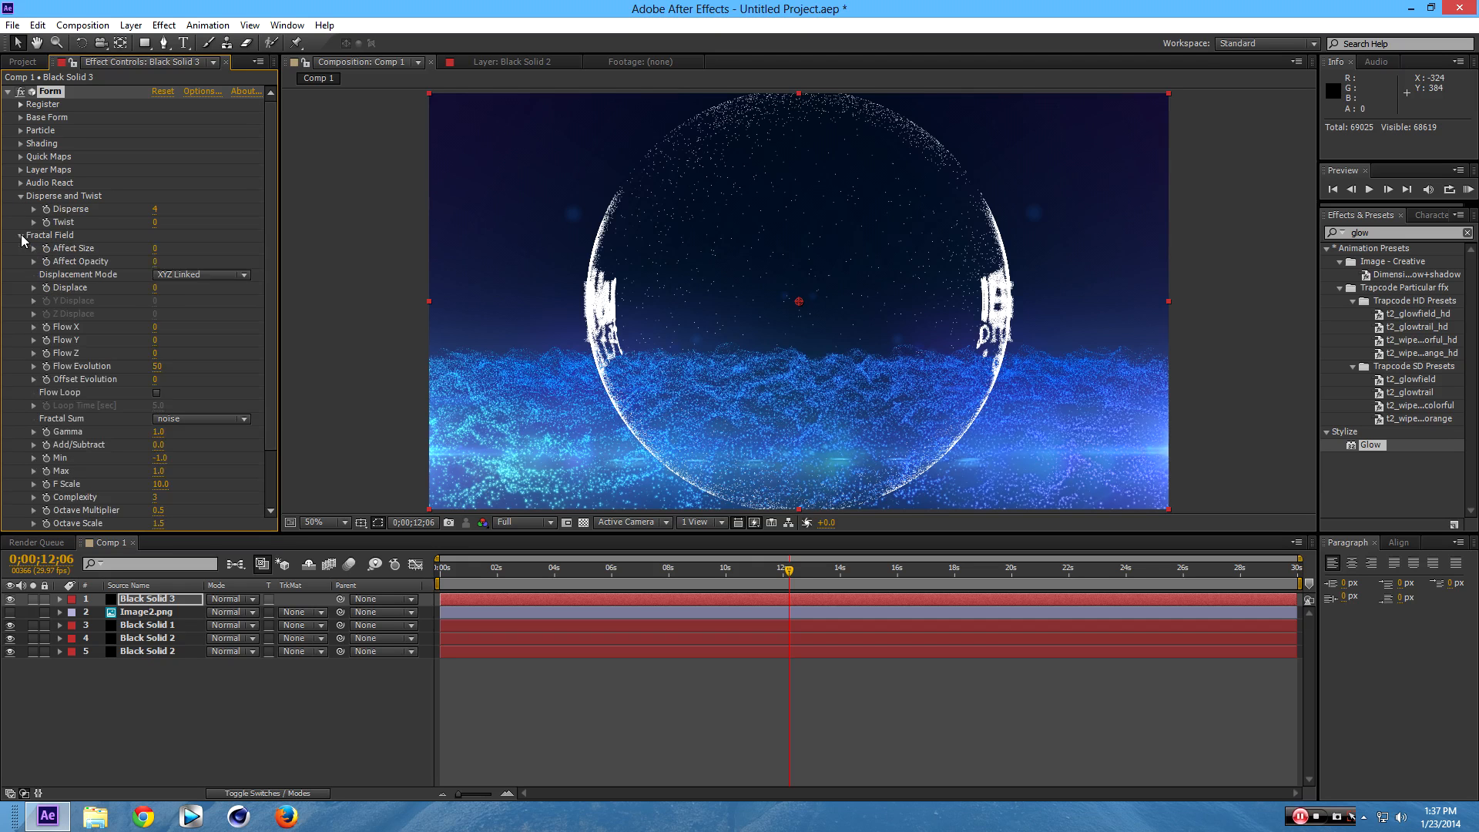
pyautogui.click(155, 289)
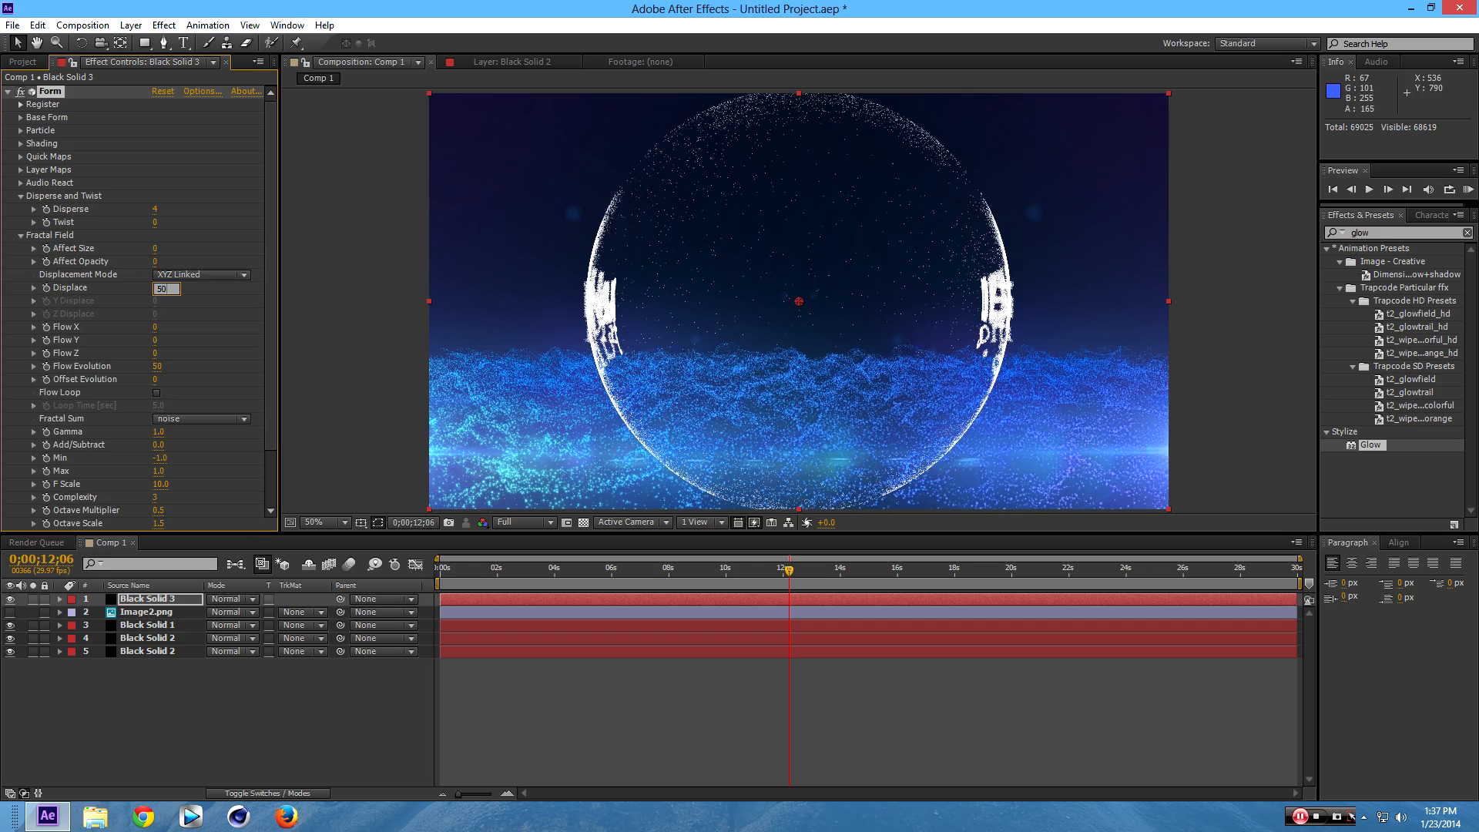
pyautogui.press('Return')
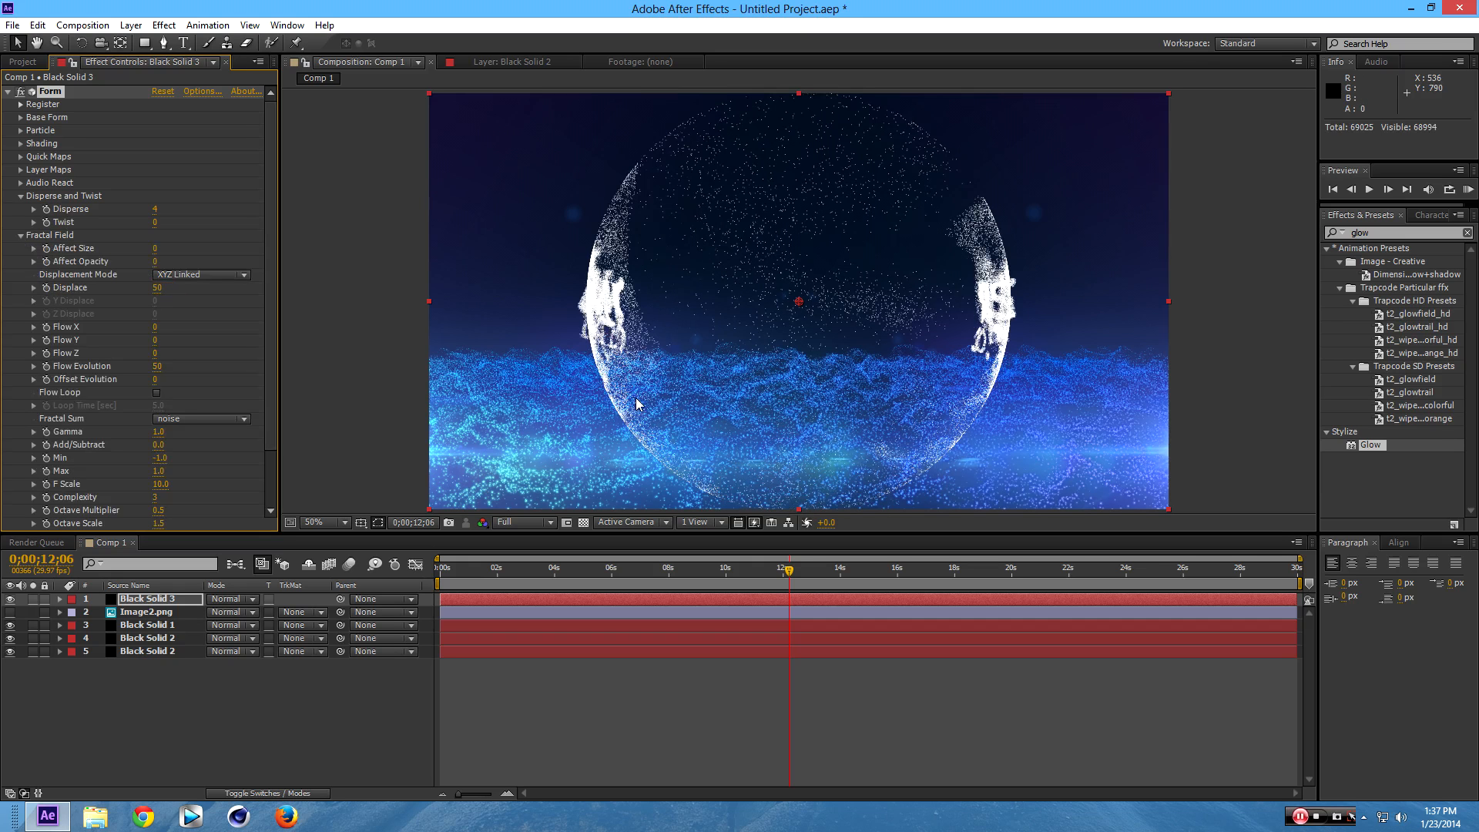
# Set the Form effect's Fractal Field Displace to 100 and its Disperse to 3.
pyautogui.click(164, 289)
pyautogui.write('100')
pyautogui.press('Return')
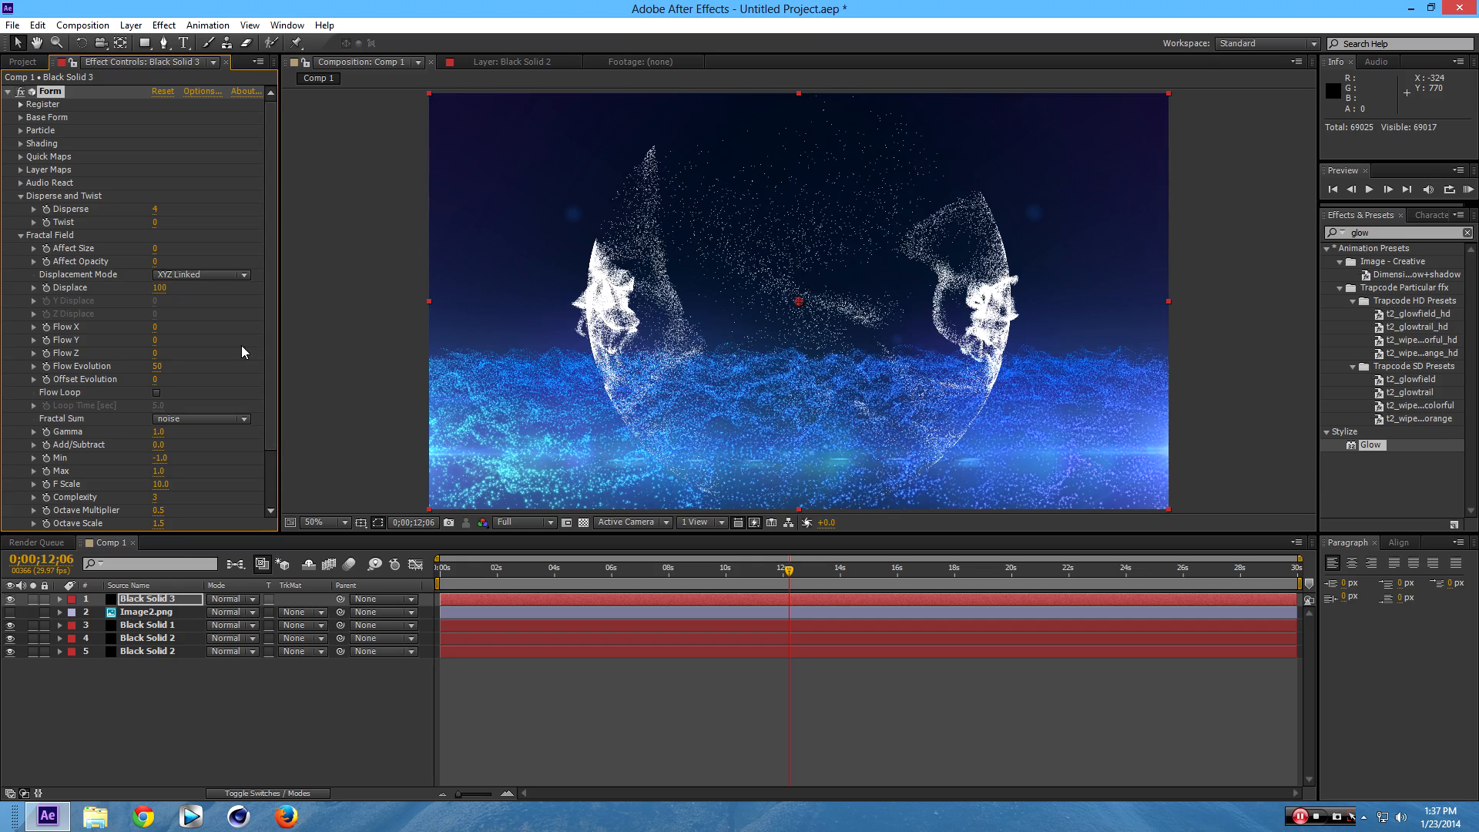
pyautogui.click(158, 210)
pyautogui.write('3')
pyautogui.press('Return')
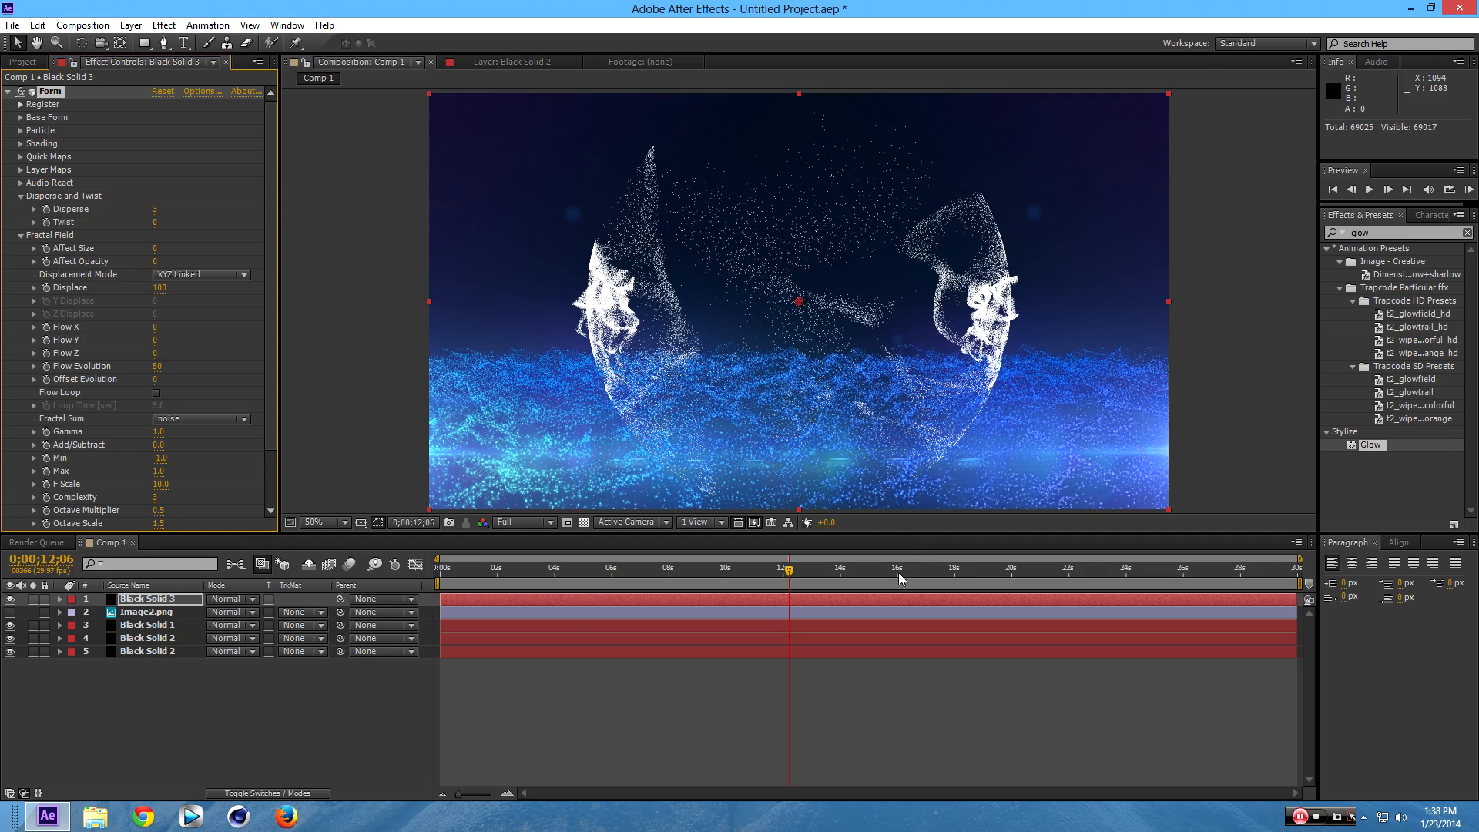
# Scale the Black Solid 3 layer down to 45% in its Transform properties.
pyautogui.moveTo(787, 575); pyautogui.dragTo(626, 566)
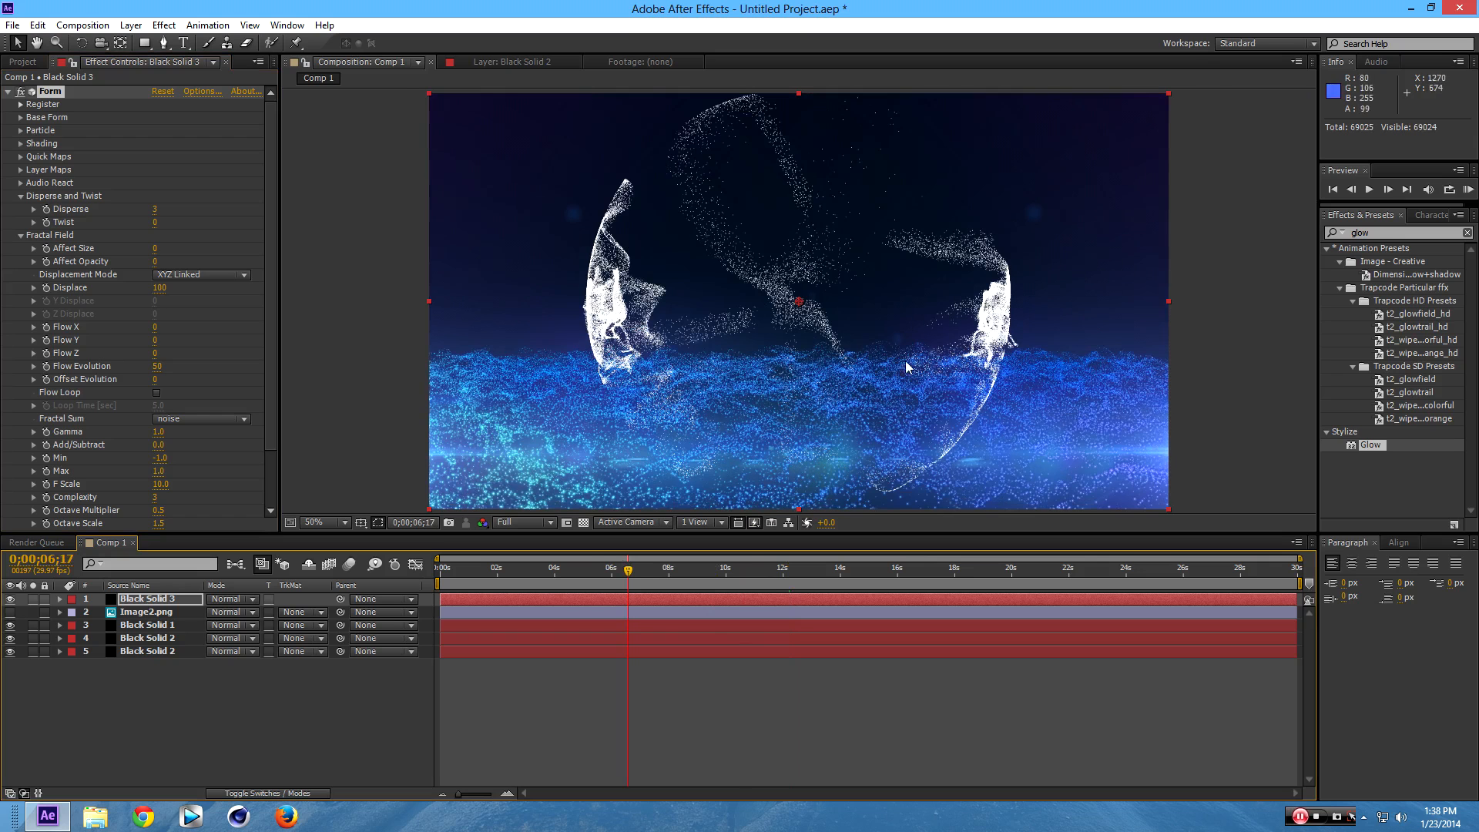
pyautogui.click(142, 600)
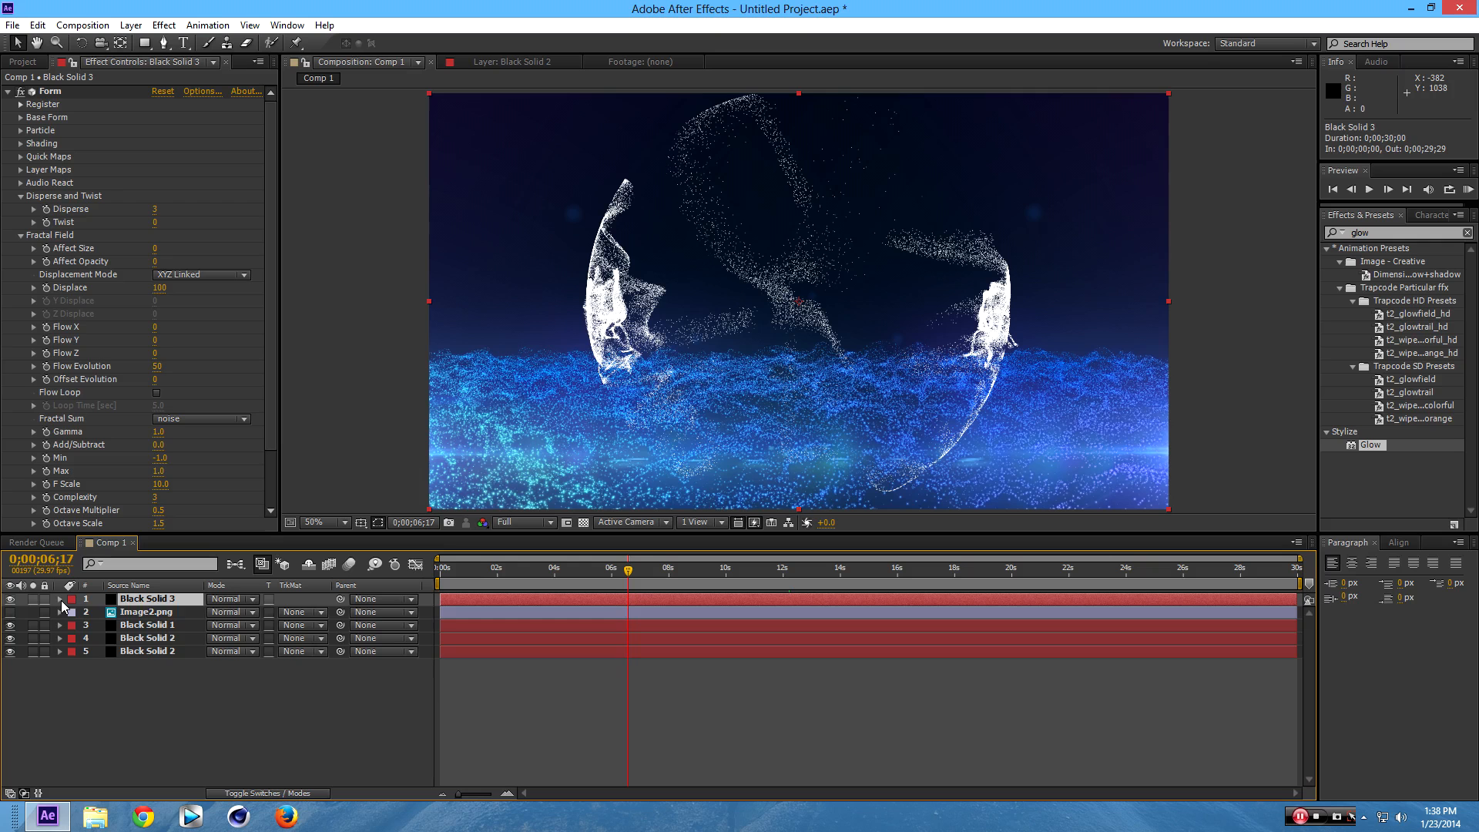
pyautogui.click(61, 599)
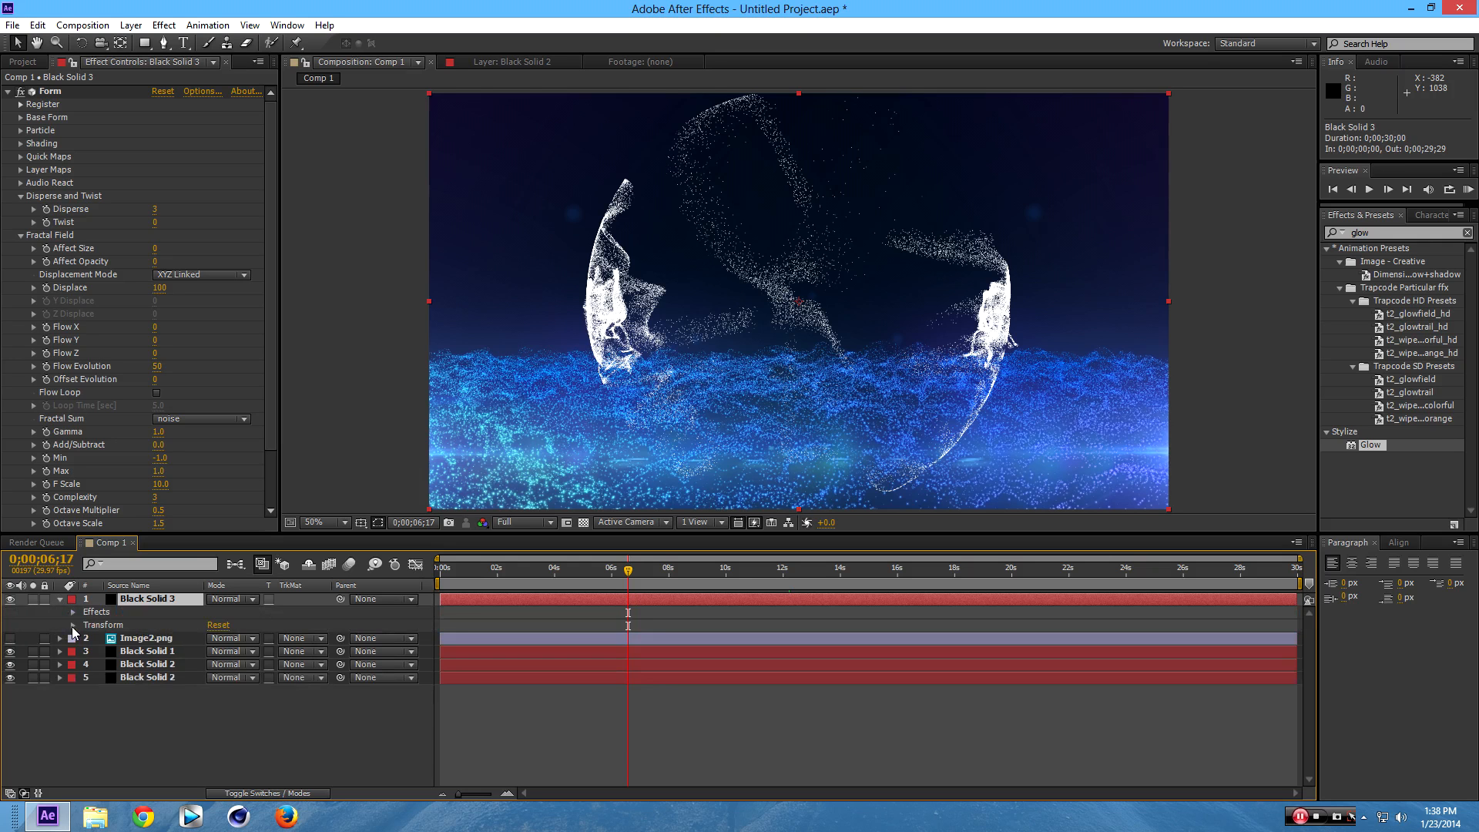
pyautogui.click(72, 625)
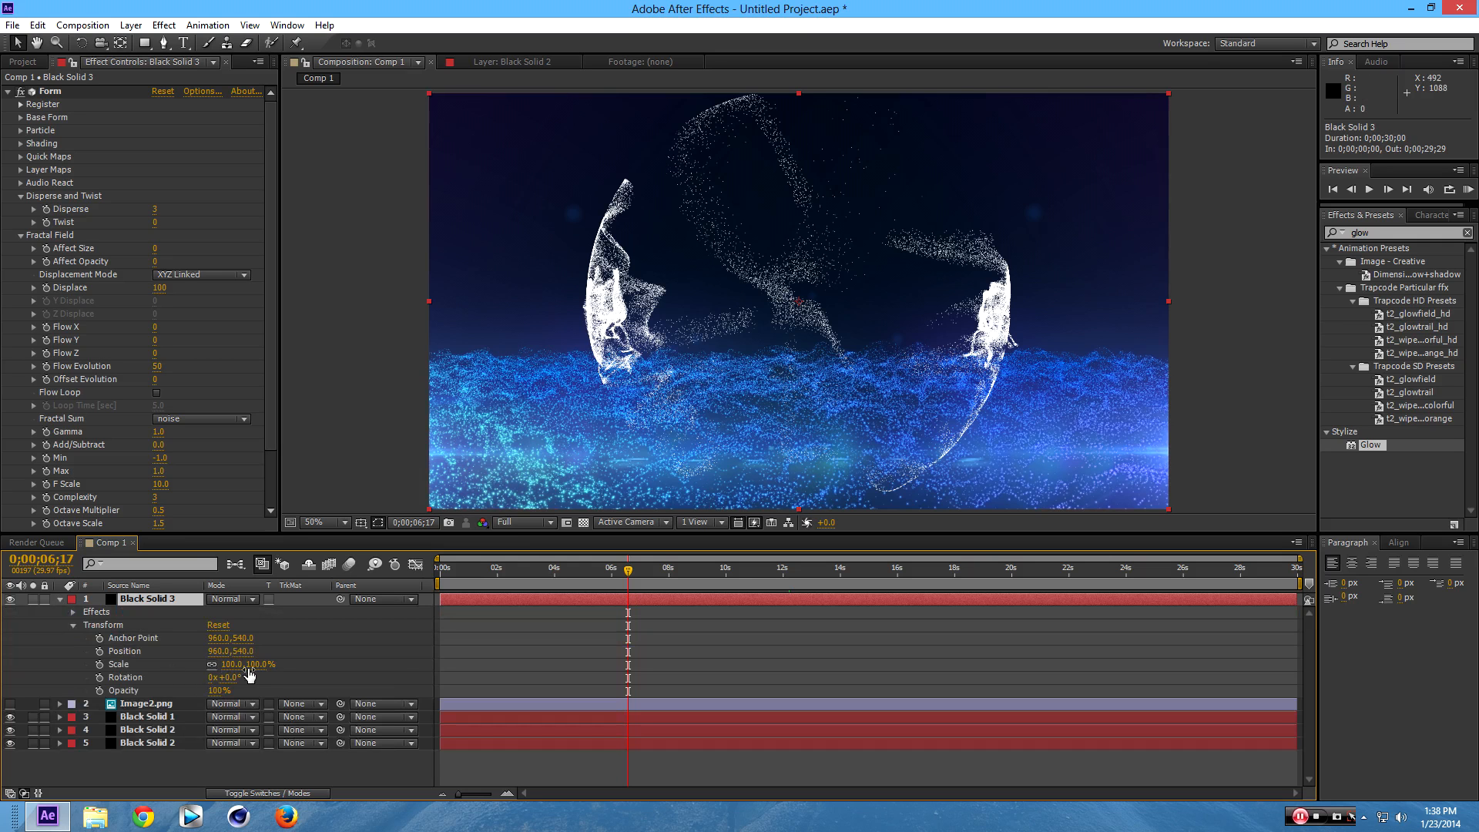
pyautogui.moveTo(261, 665); pyautogui.dragTo(171, 664)
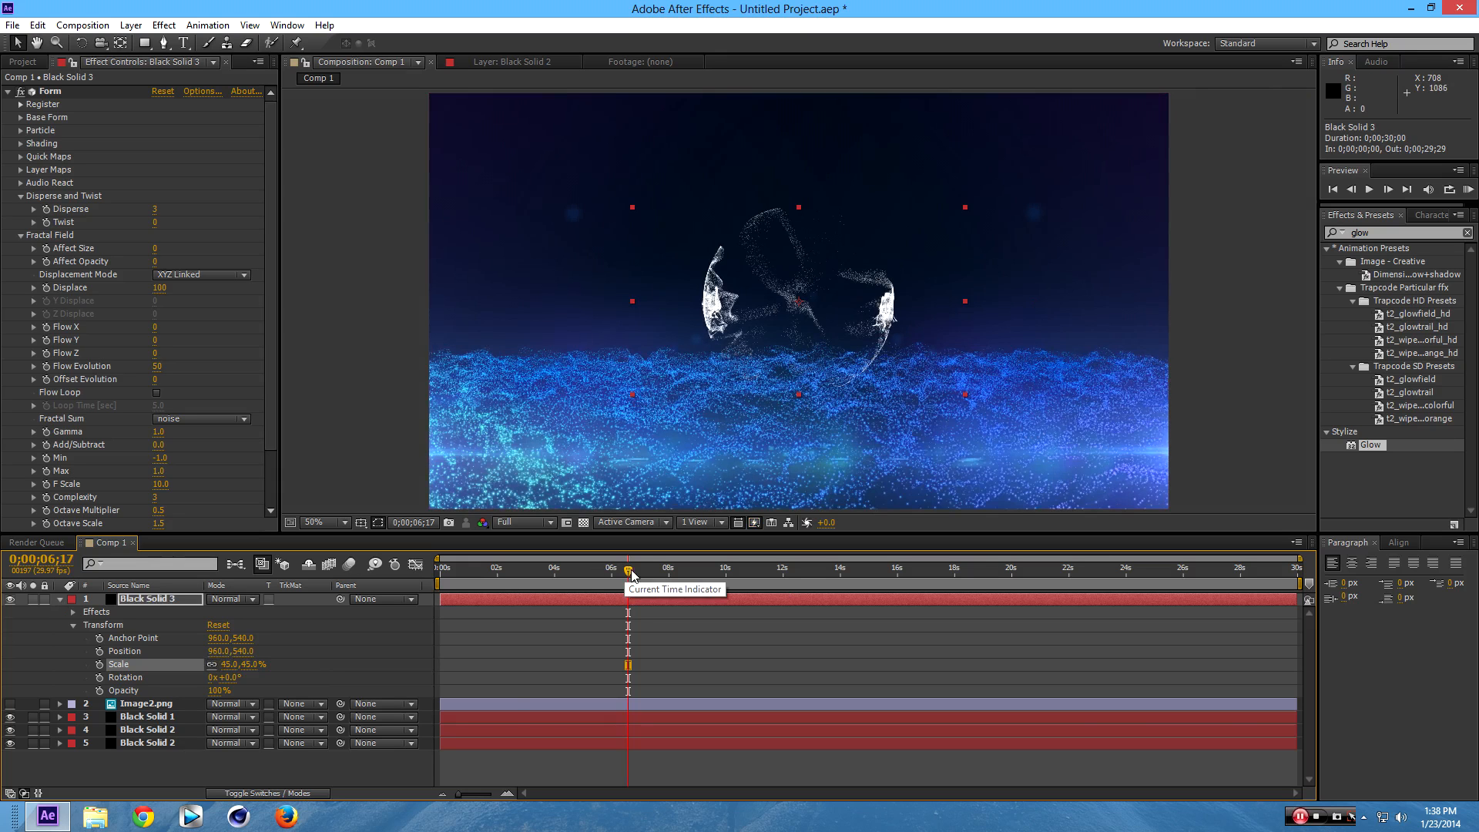
# At 0;00;02;10, lower Black Solid 3 to position 960, 1291 and keyframe its Position there.
pyautogui.moveTo(629, 571); pyautogui.dragTo(508, 578)
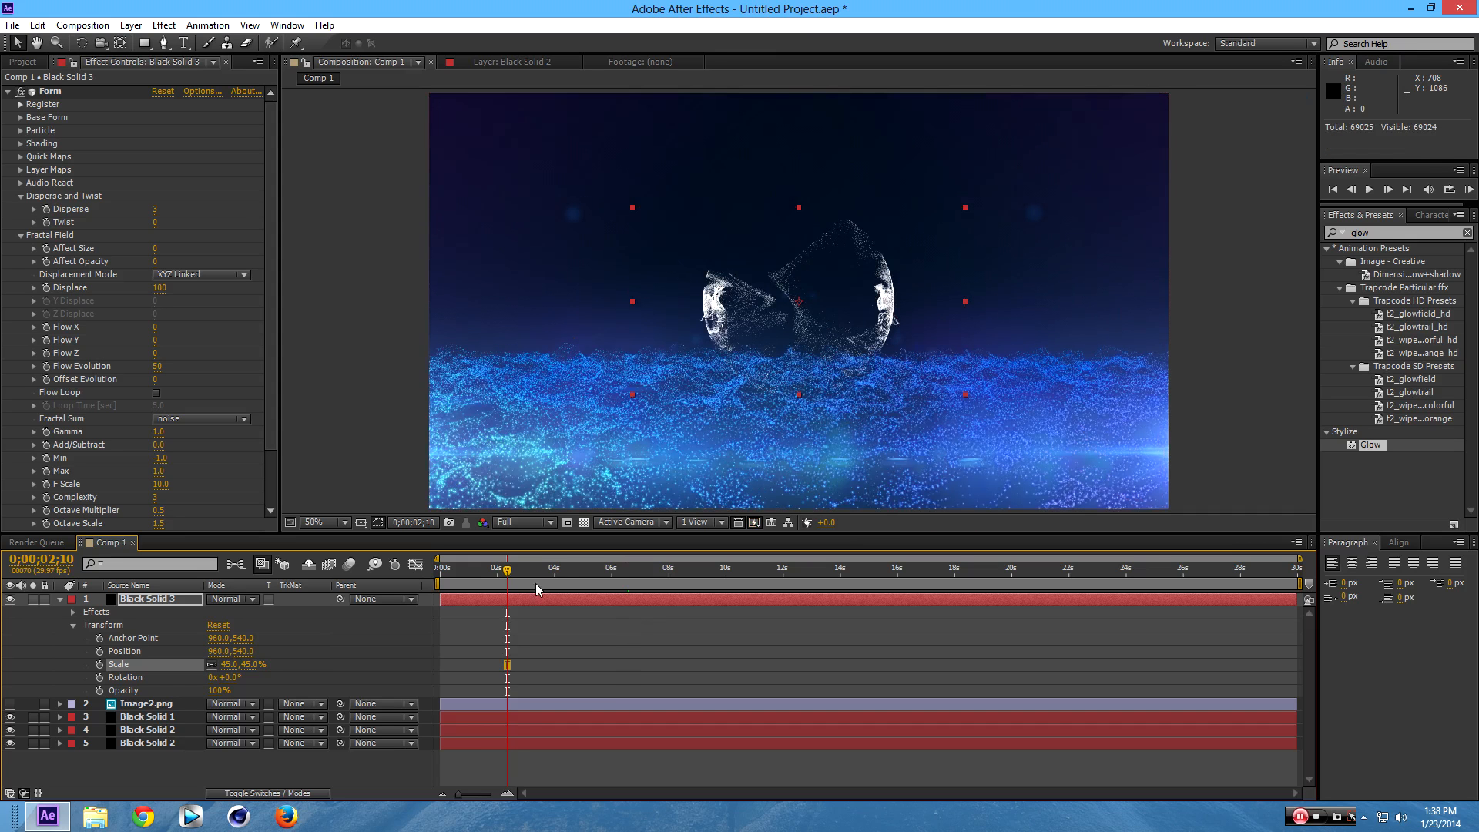
pyautogui.click(99, 651)
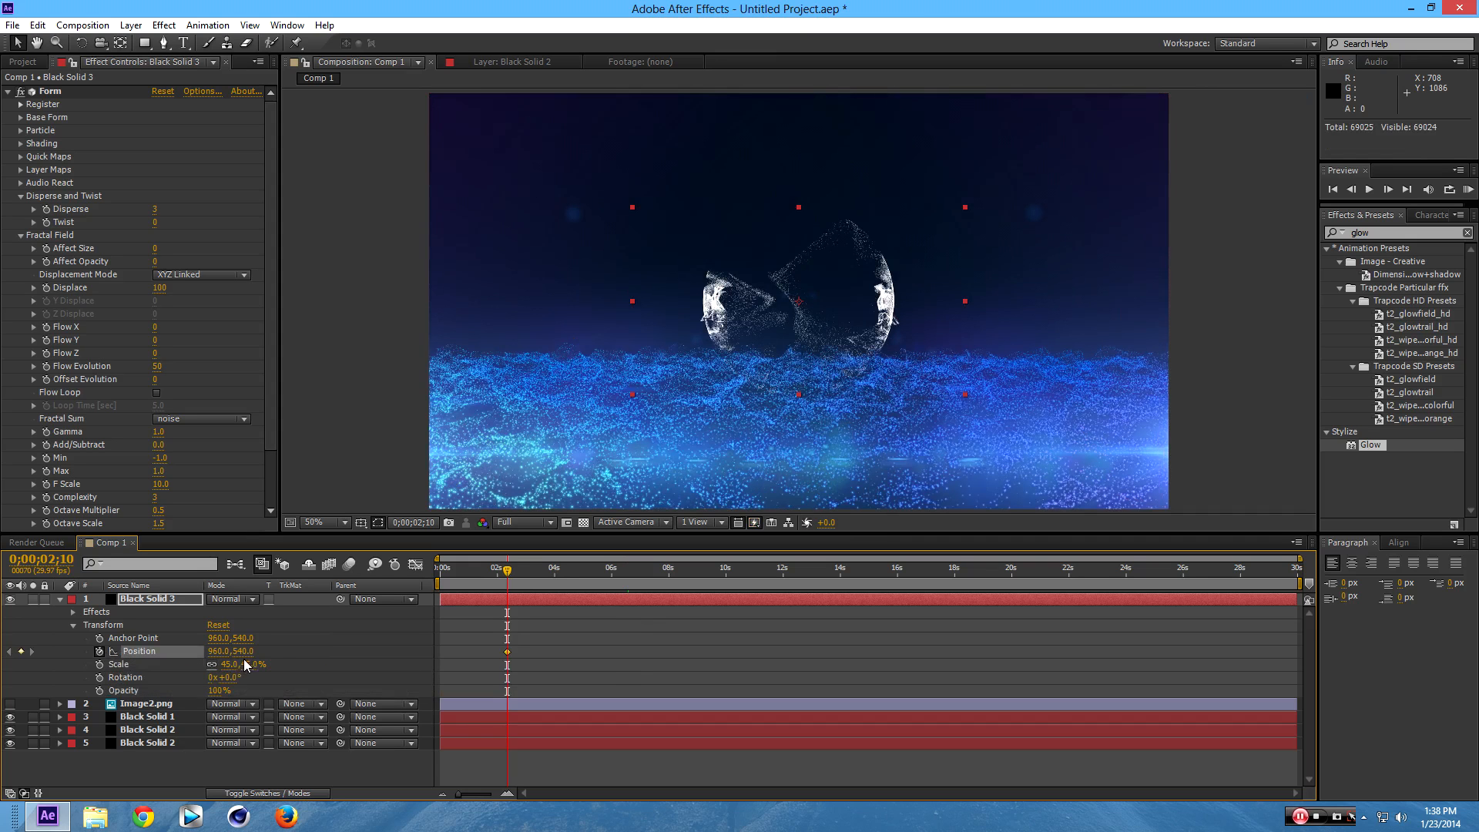
pyautogui.click(98, 655)
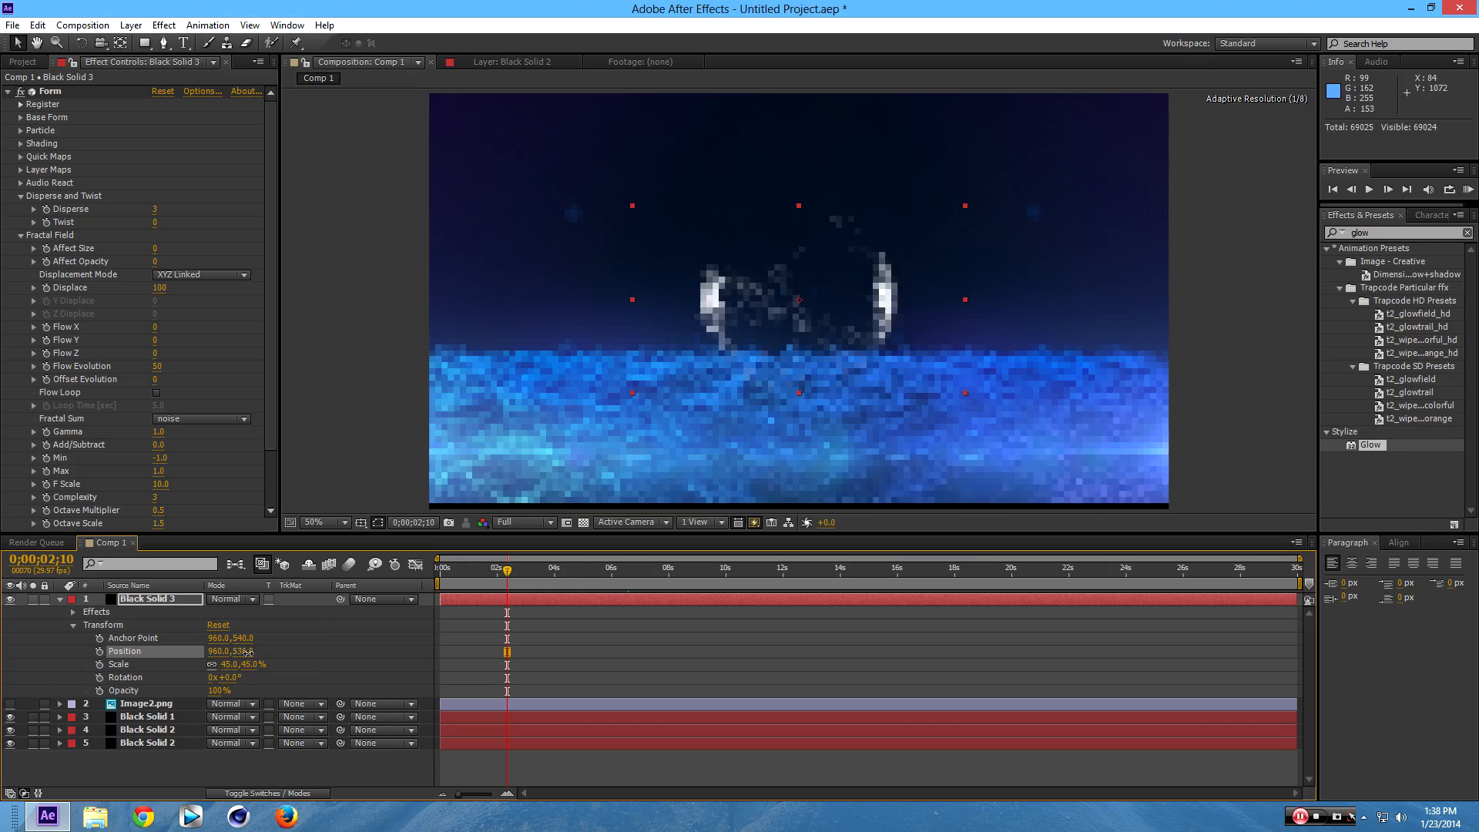
pyautogui.moveTo(252, 652); pyautogui.dragTo(818, 658)
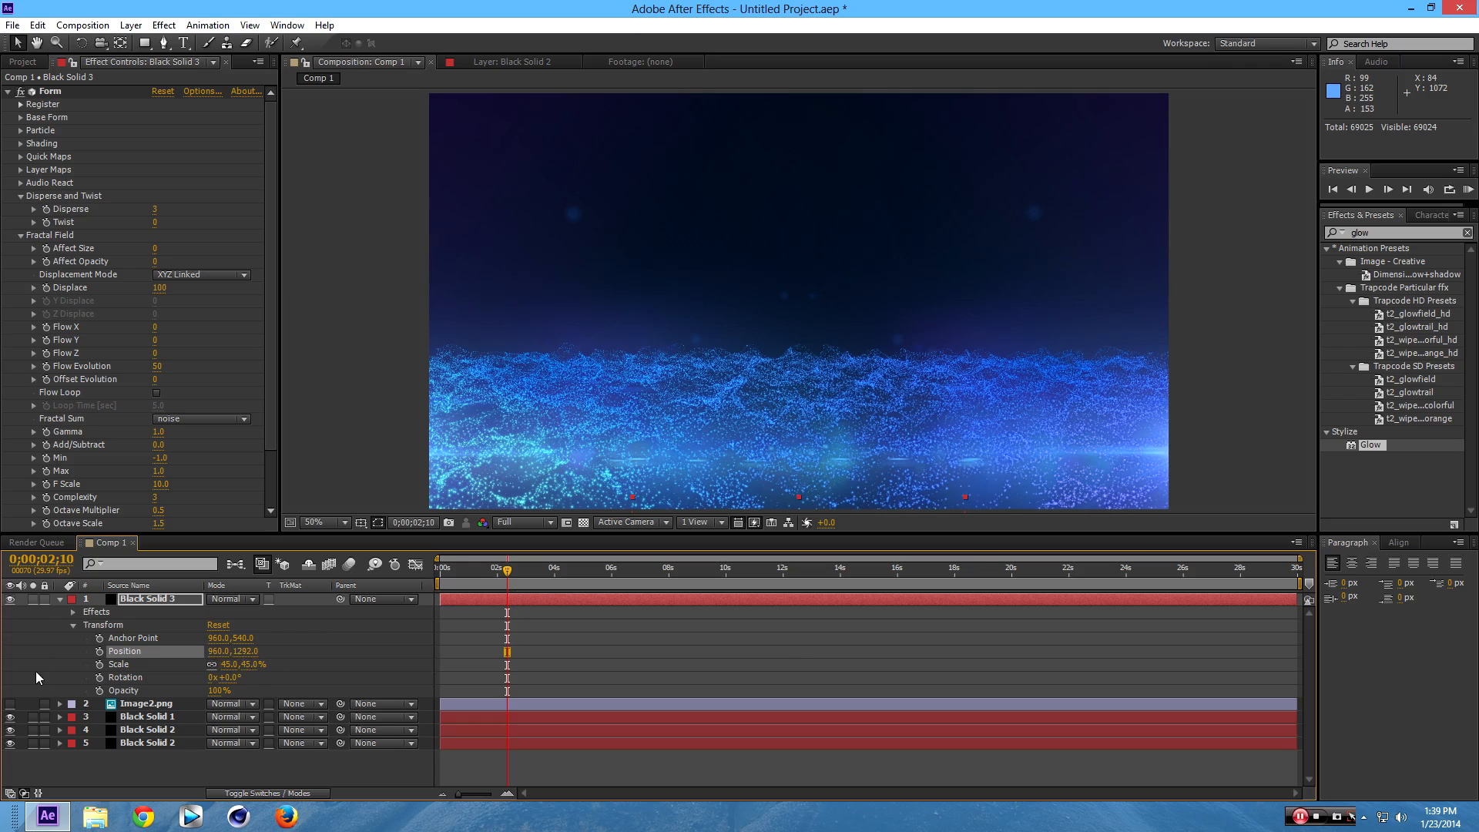
pyautogui.click(99, 652)
pyautogui.click(248, 652)
pyautogui.press('Return')
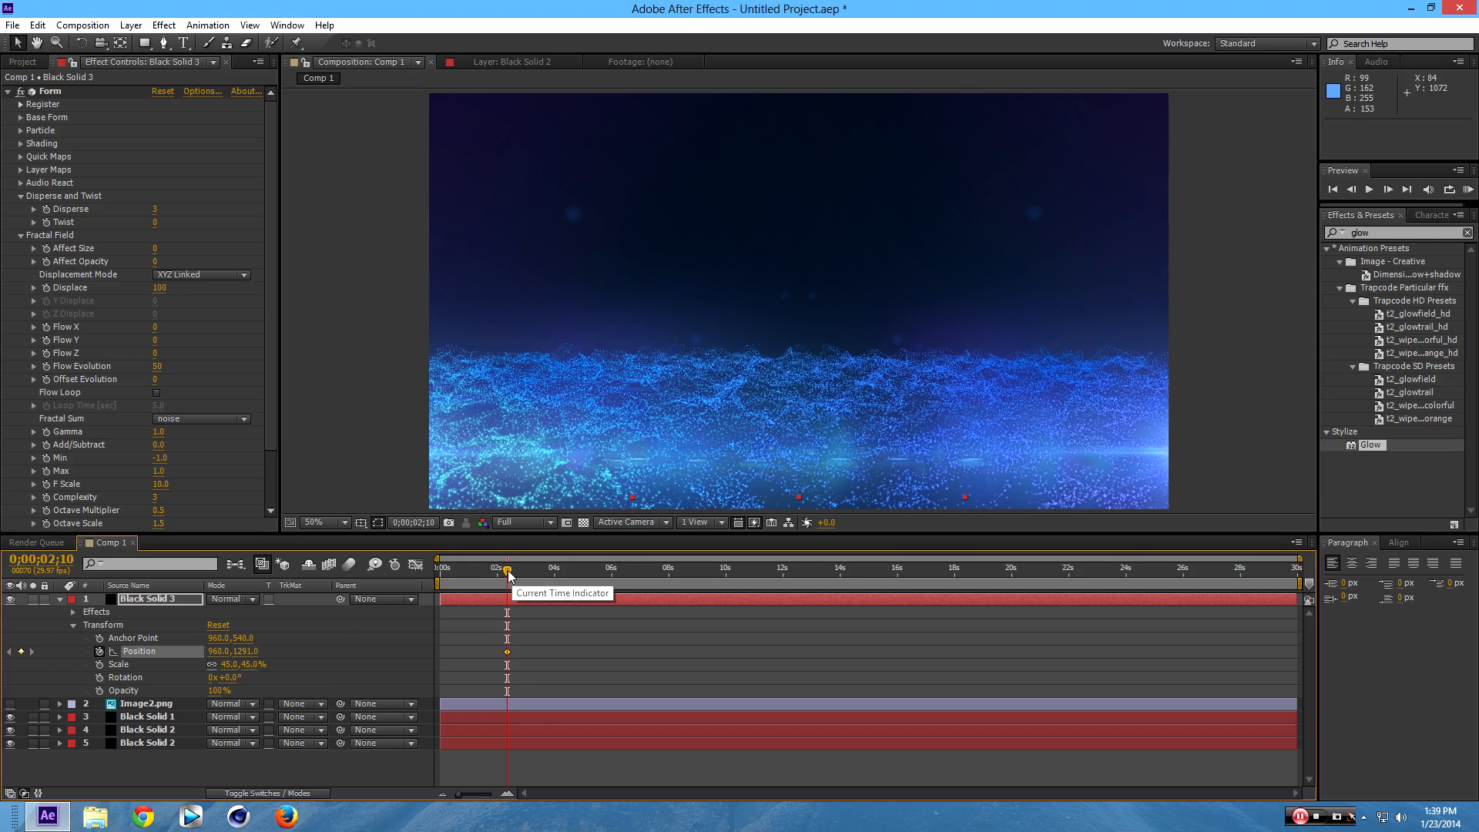
# At 0;00;03;18, raise Black Solid 3 to position 960, 476 to add a second Position keyframe.
pyautogui.press('pagedown')
pyautogui.click(544, 570)
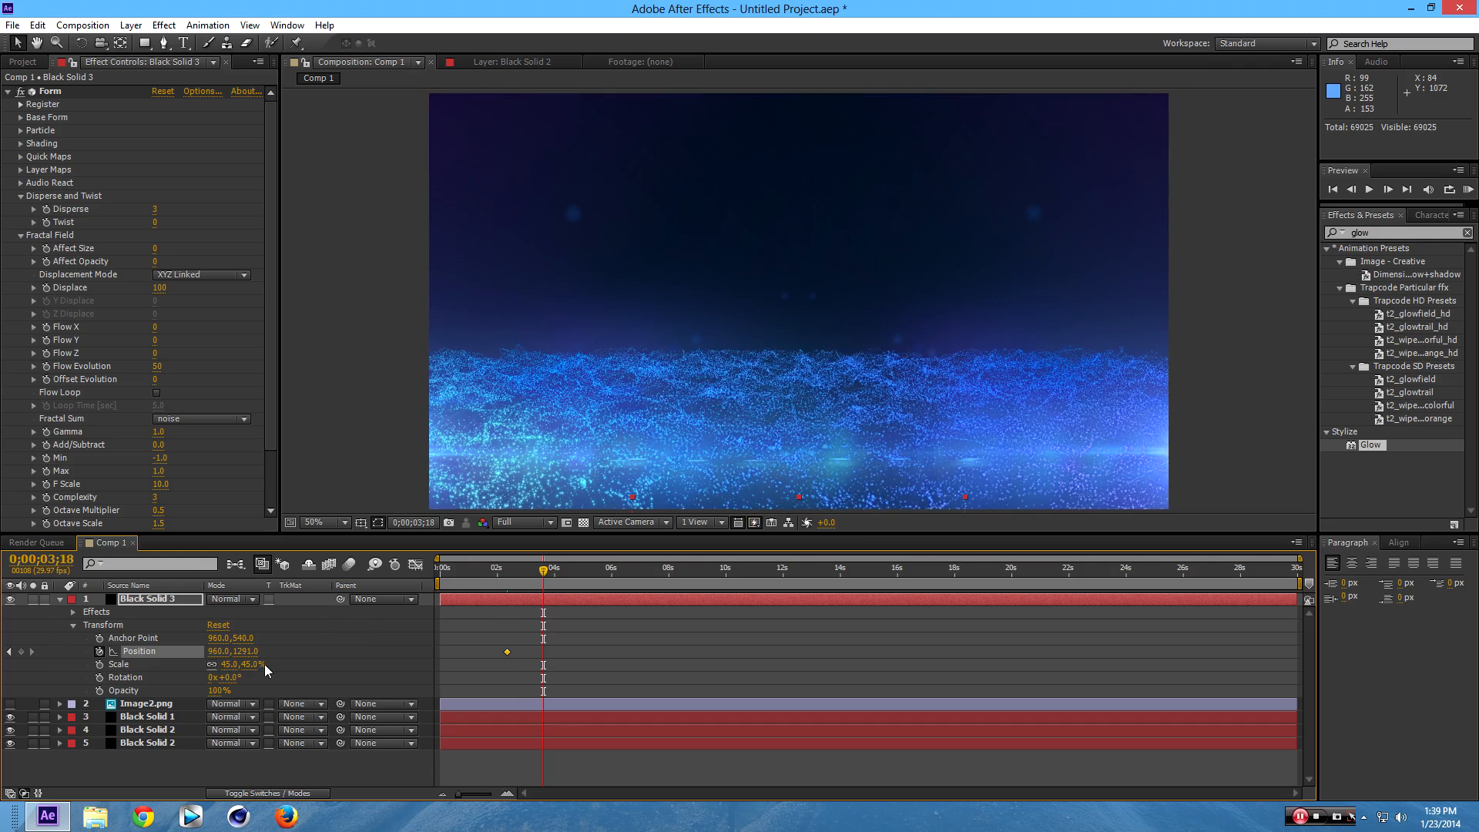
pyautogui.moveTo(254, 652); pyautogui.dragTo(128, 641)
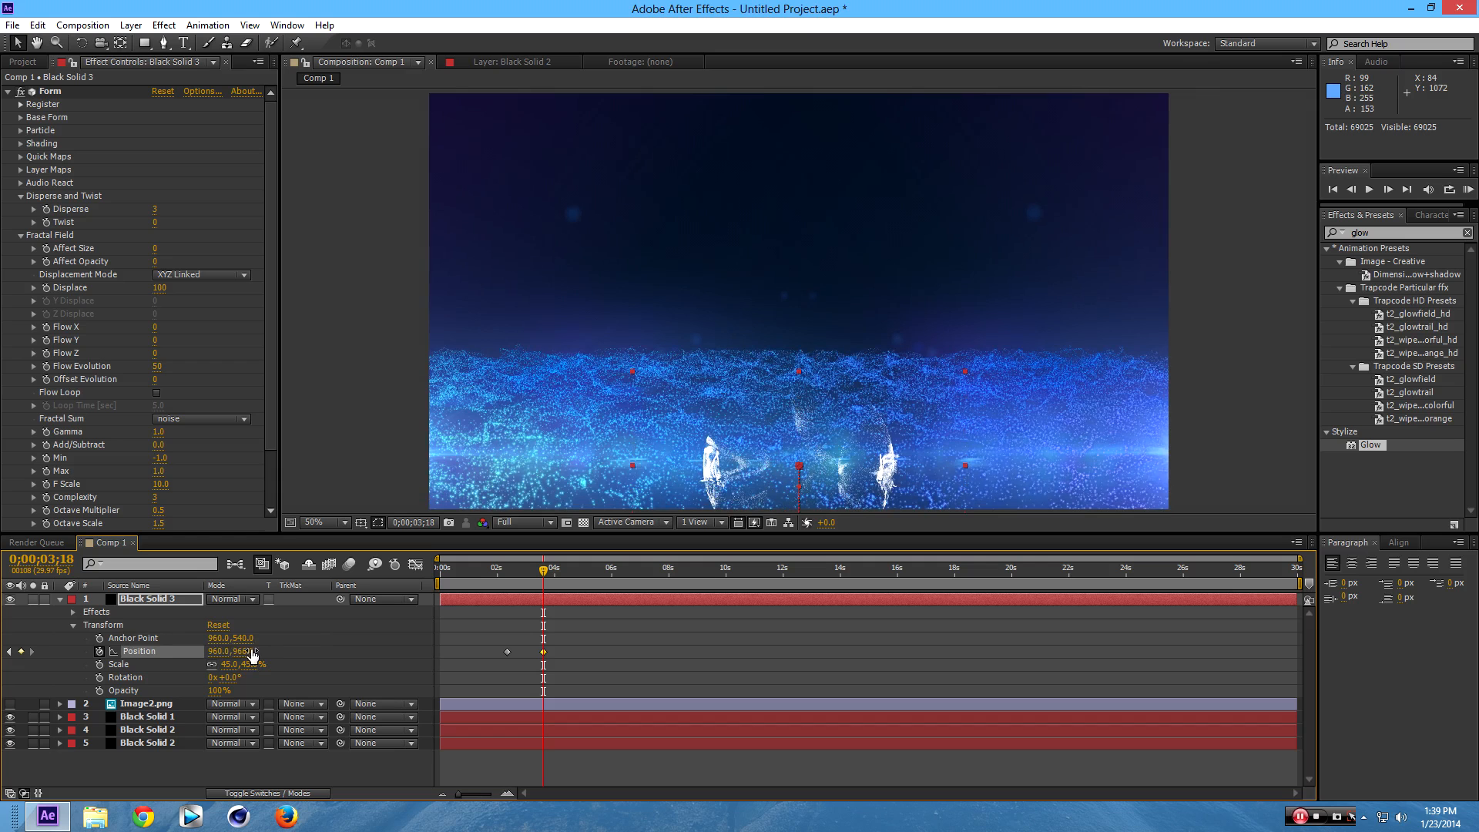
pyautogui.moveTo(252, 654); pyautogui.dragTo(77, 639)
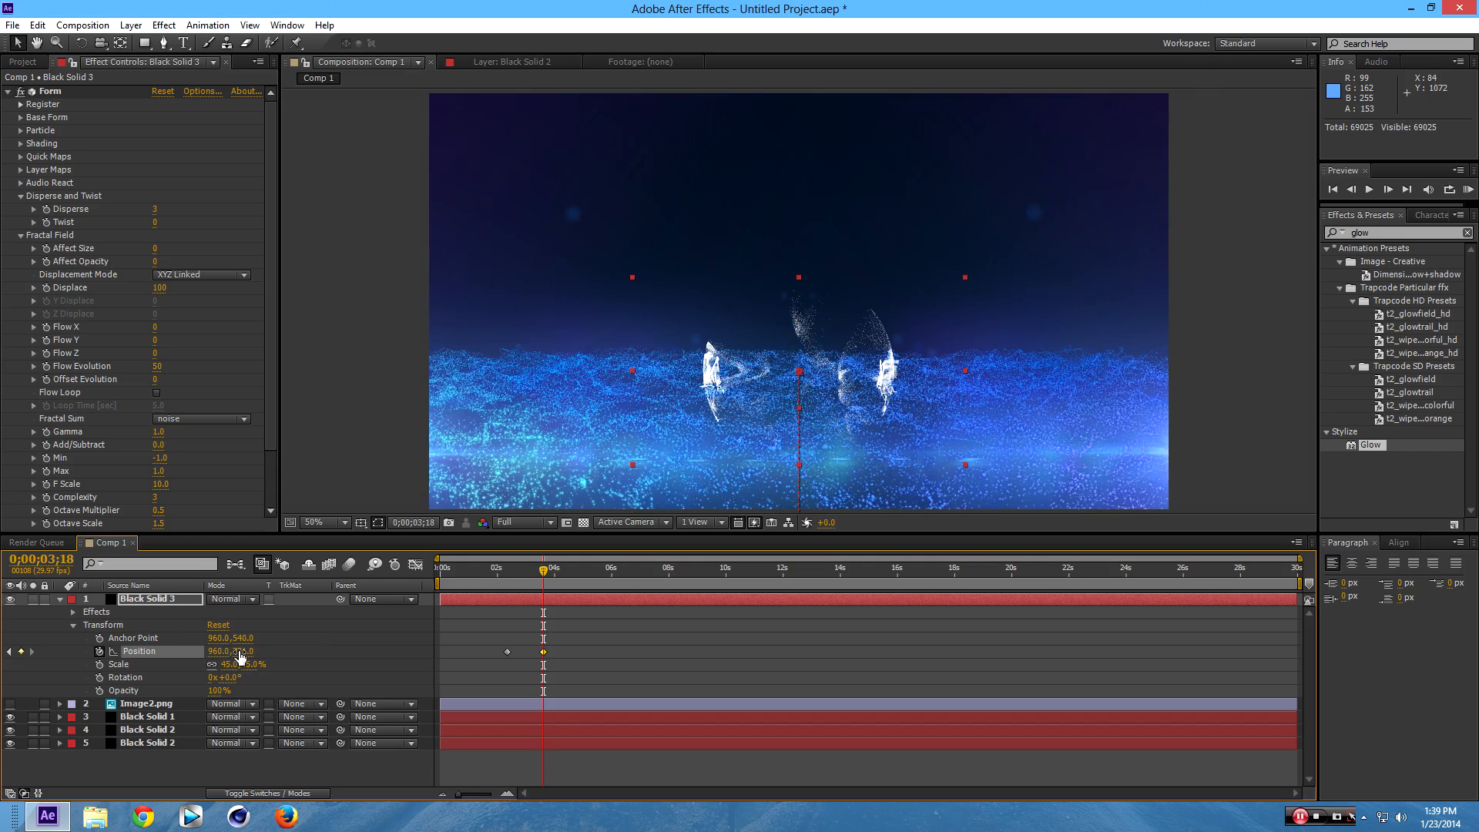
pyautogui.moveTo(248, 661); pyautogui.dragTo(80, 627)
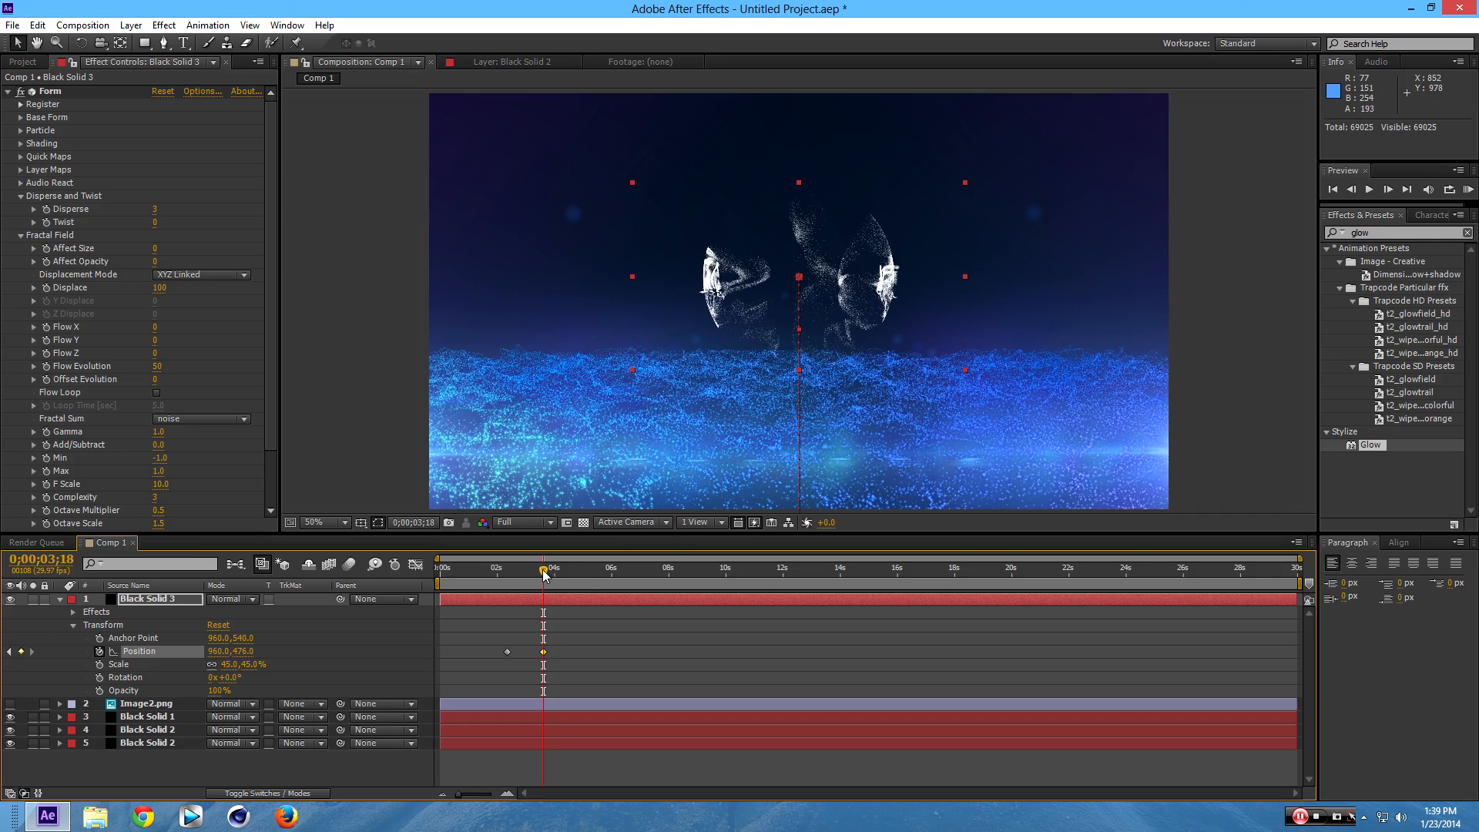
# Set the composition preview resolution to Half and scrub between 0;00;01;15 and 0;00;03;13 to check the layer's rising motion.
pyautogui.click(60, 599)
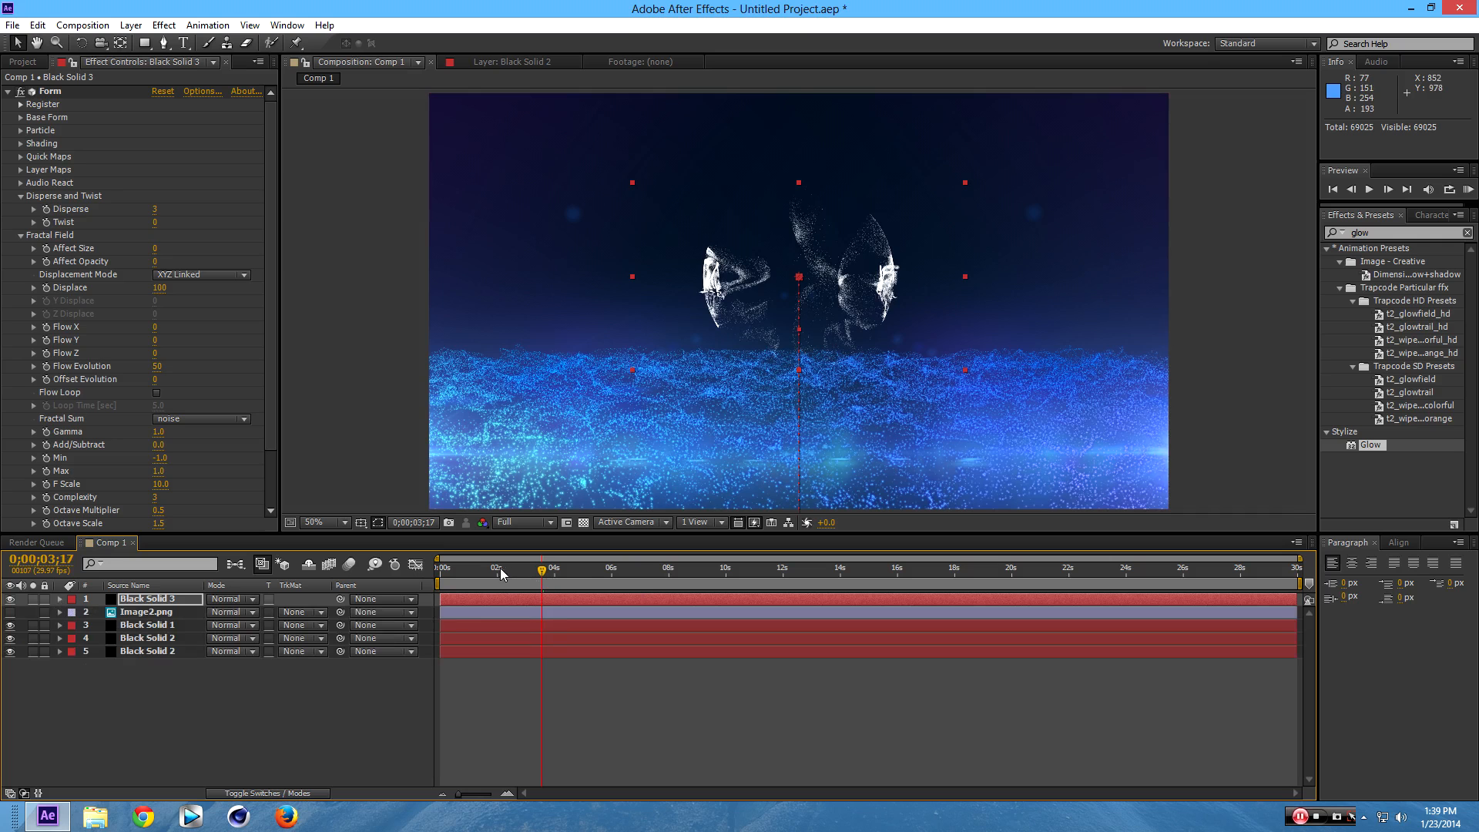
pyautogui.moveTo(547, 575); pyautogui.dragTo(485, 572)
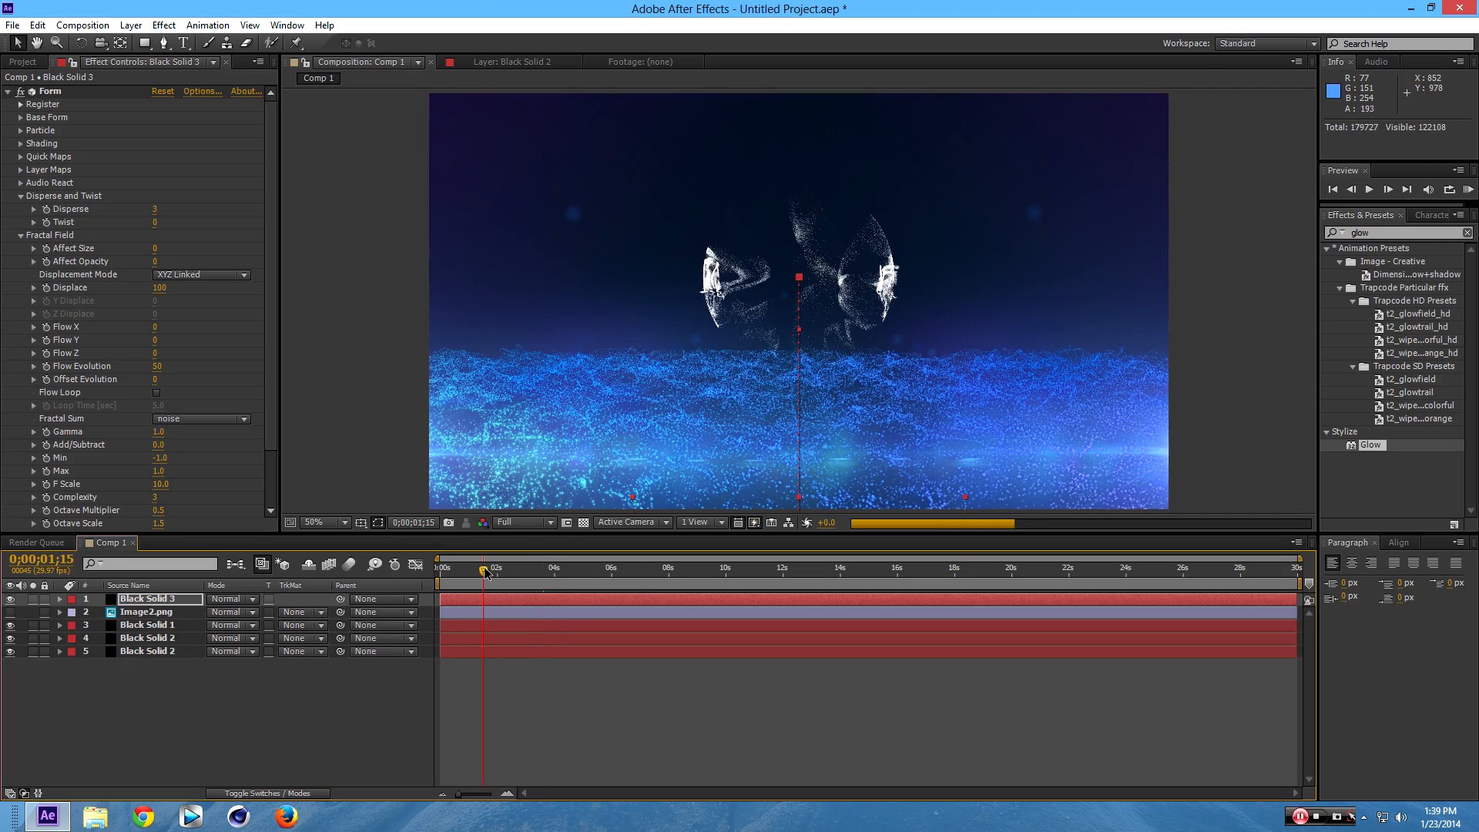
pyautogui.click(552, 524)
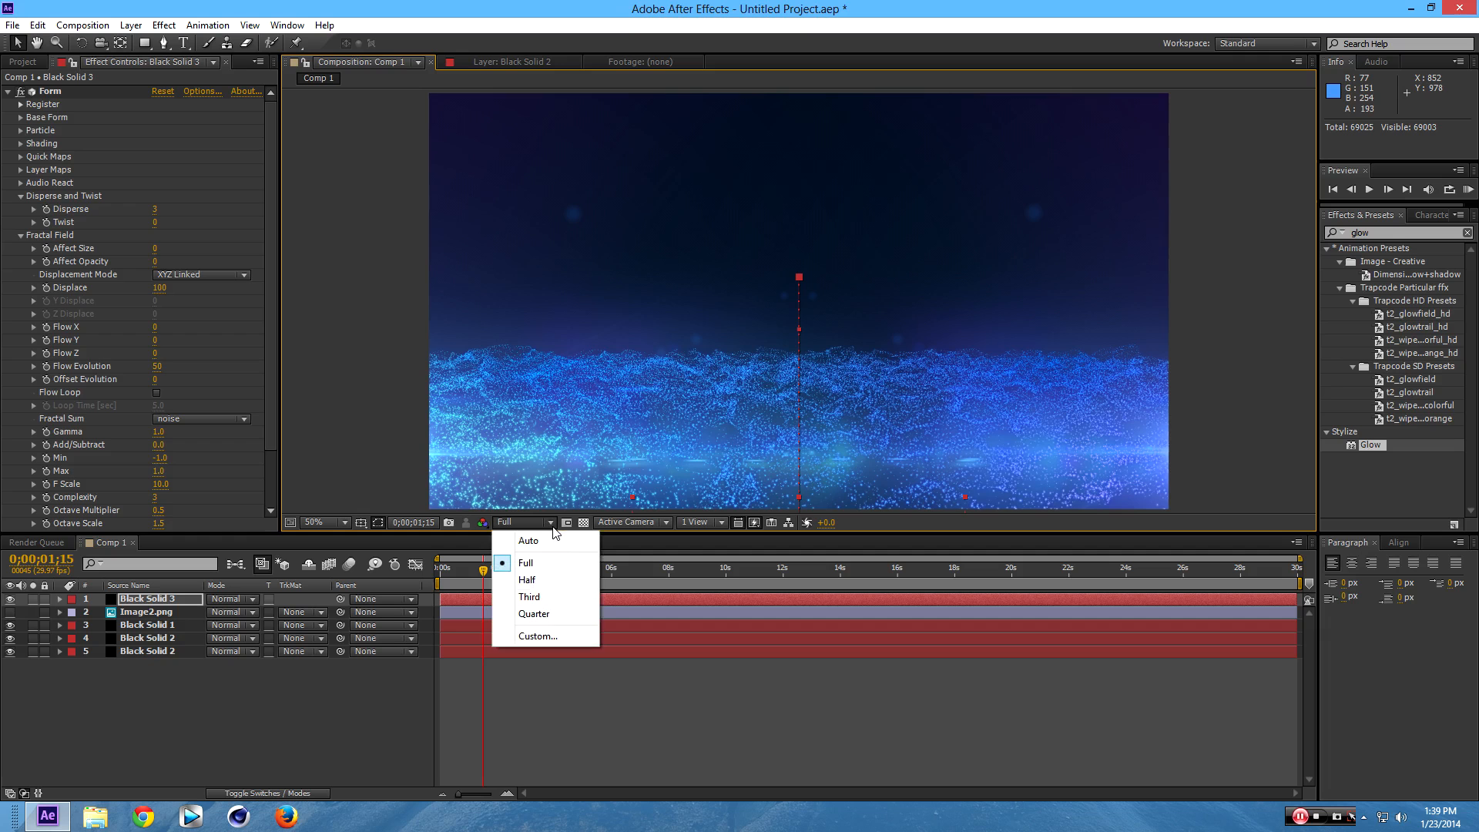
pyautogui.click(527, 582)
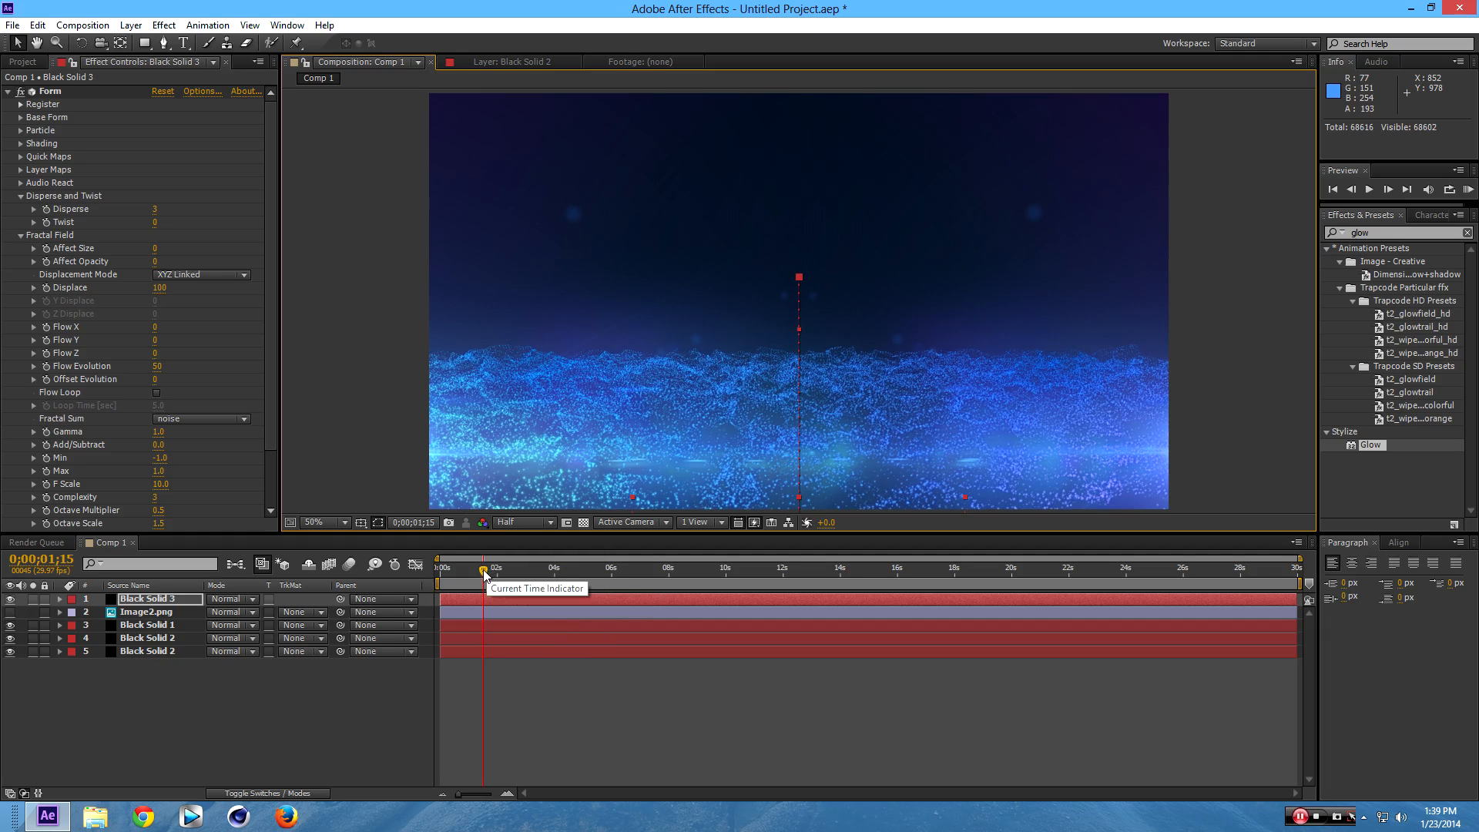
pyautogui.moveTo(492, 572); pyautogui.dragTo(509, 577)
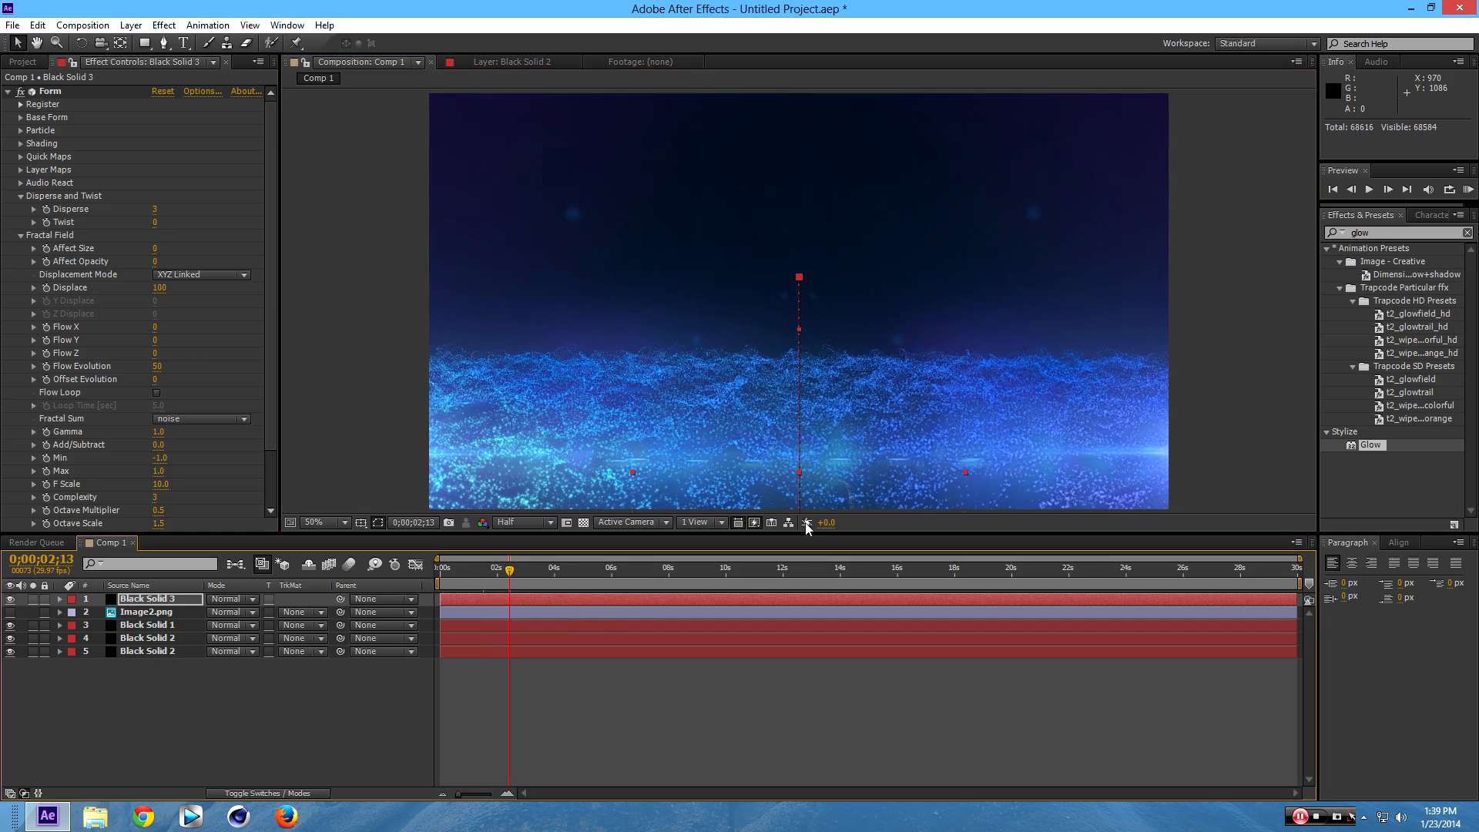
pyautogui.moveTo(508, 579); pyautogui.dragTo(540, 573)
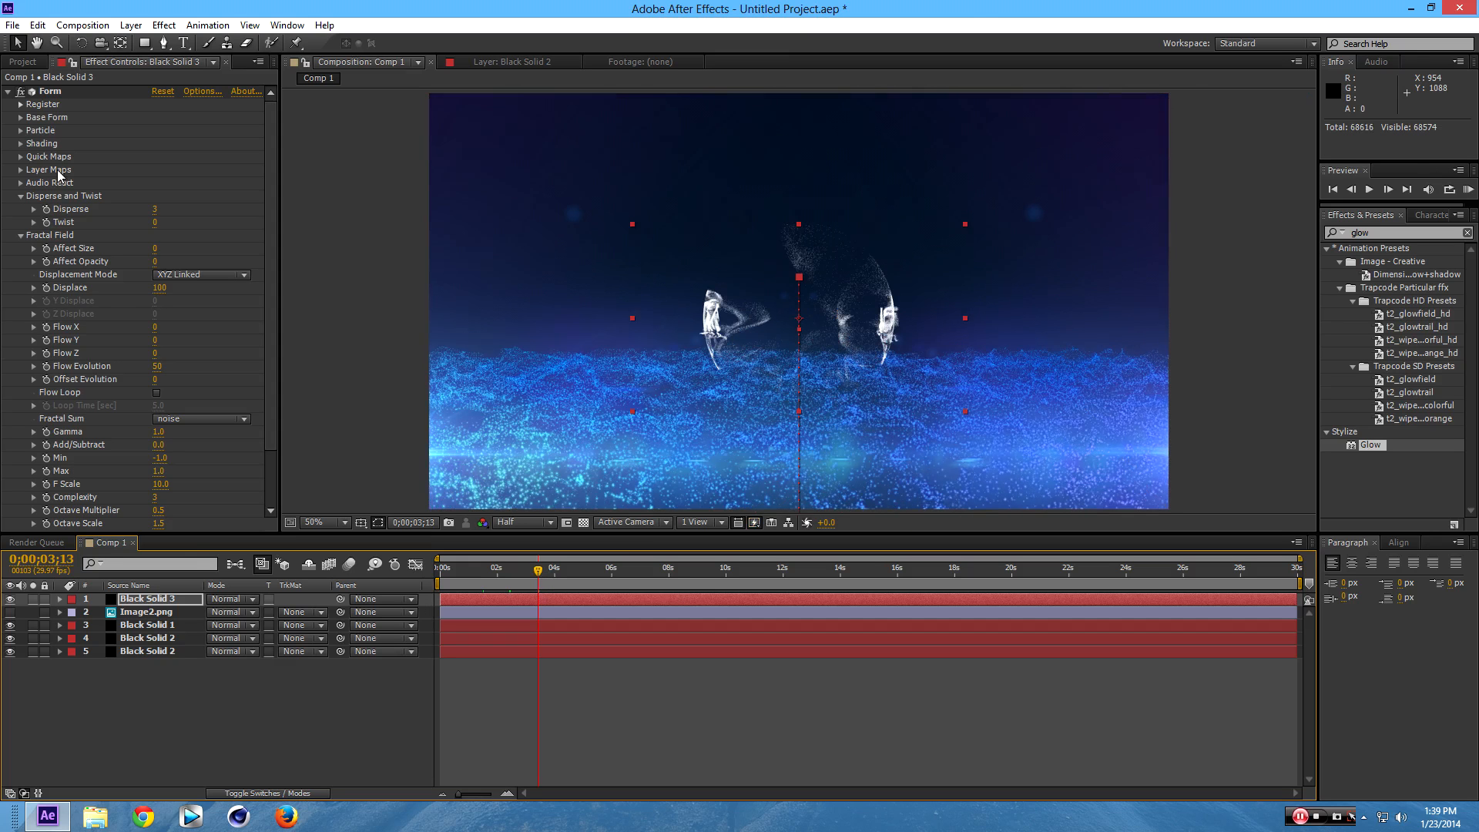
# Filter the effects list by "4" and set the Form effect's Particle Type to Glow Sphere (No DOF).
pyautogui.click(21, 196)
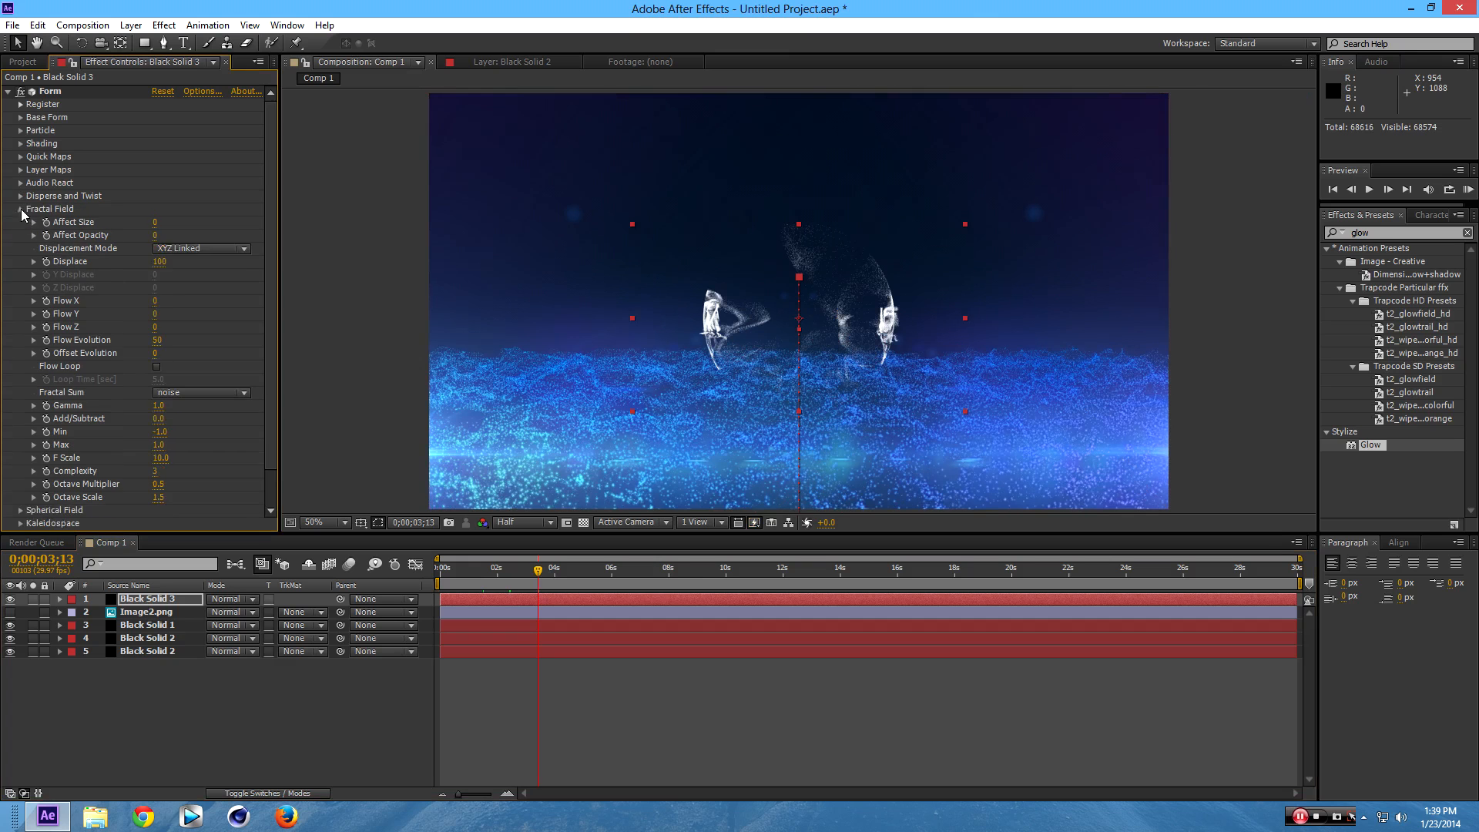
pyautogui.click(21, 209)
pyautogui.click(21, 130)
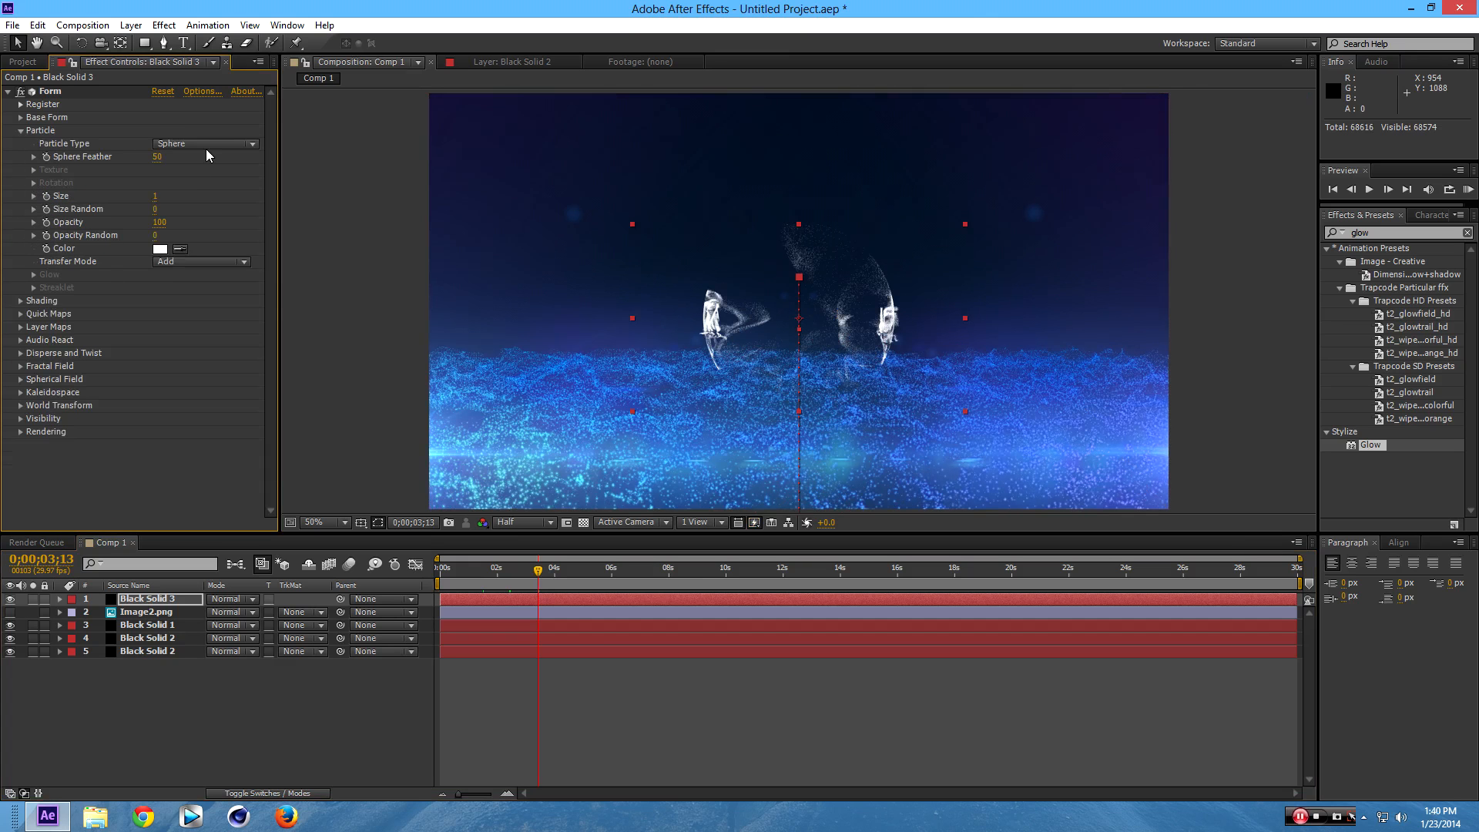
pyautogui.click(1374, 233)
pyautogui.press('BackSpace')
pyautogui.press('BackSpace')
pyautogui.press('BackSpace')
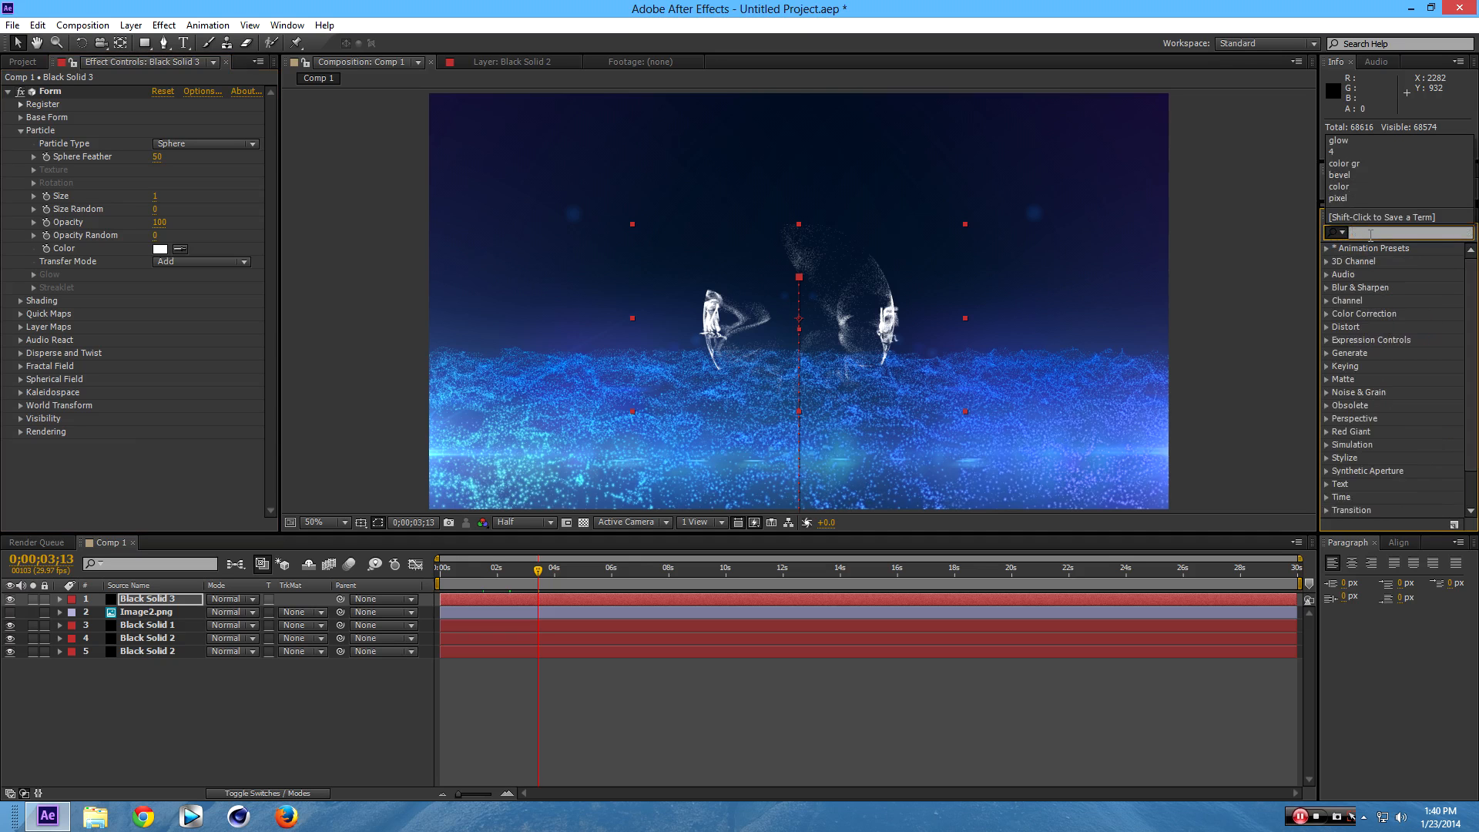
pyautogui.write('4')
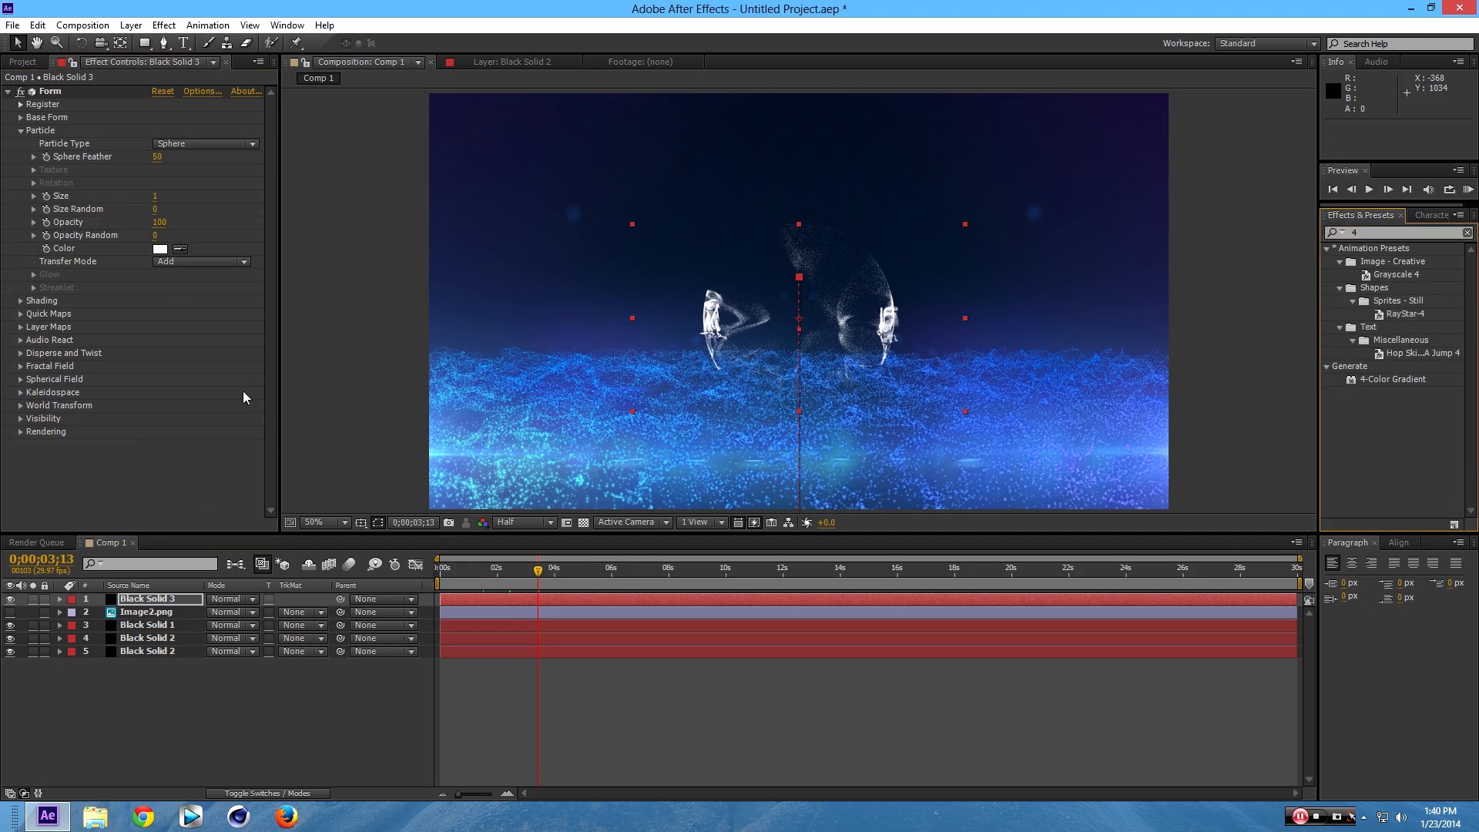
pyautogui.click(207, 144)
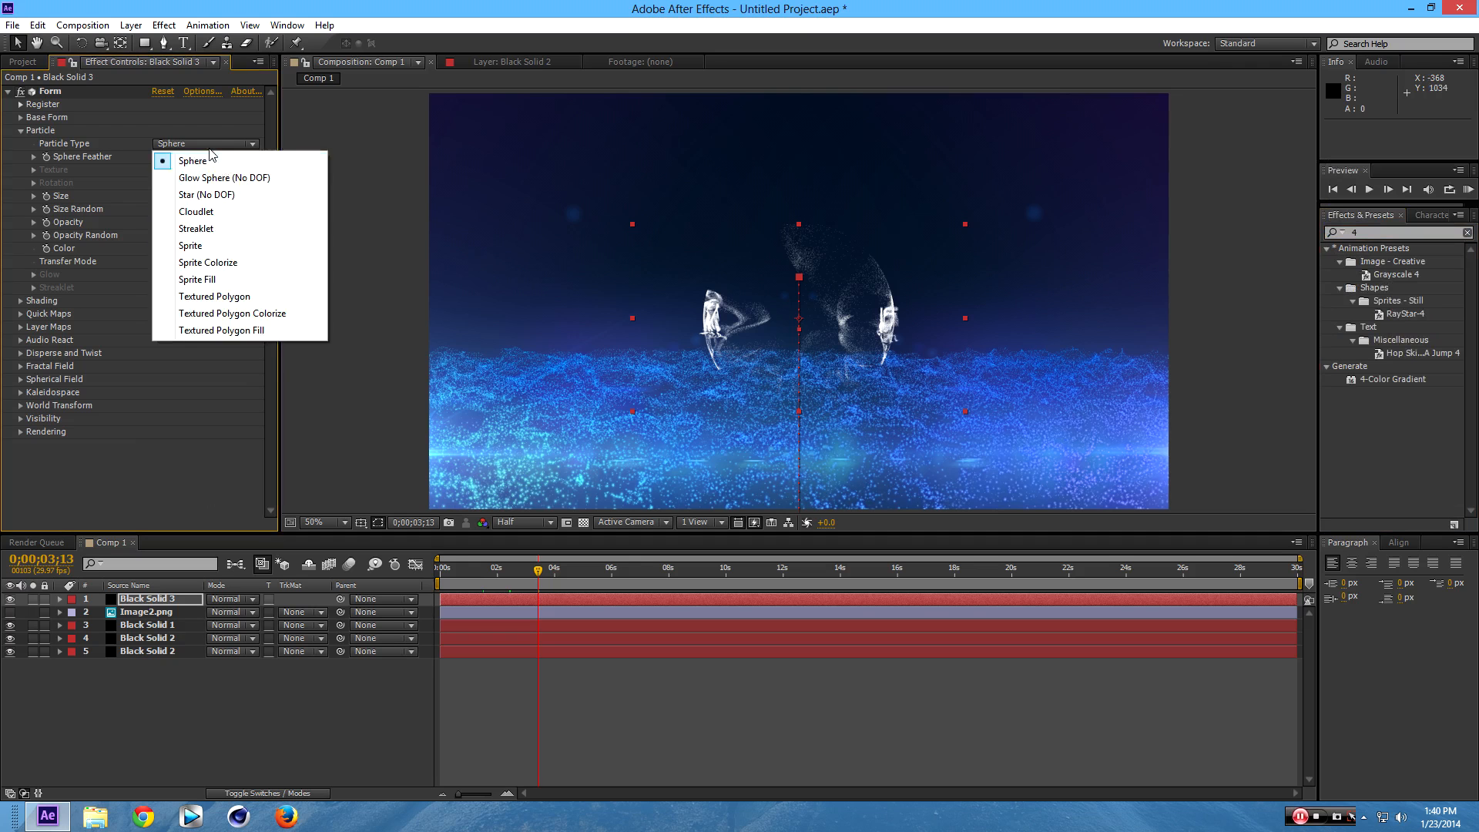
pyautogui.click(229, 176)
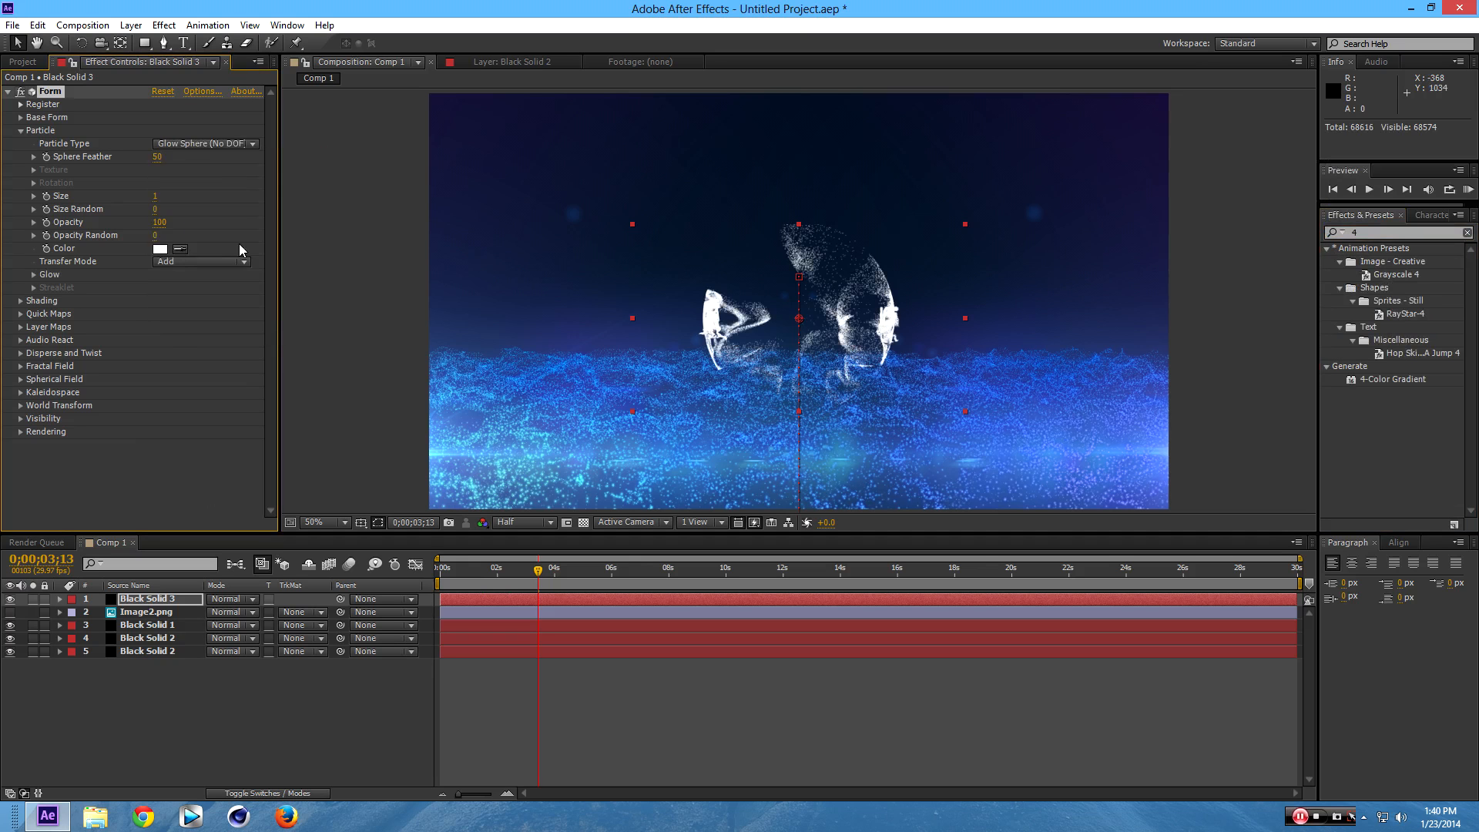
# Try pure red as the color of the Form particles.
pyautogui.click(160, 249)
pyautogui.click(160, 124)
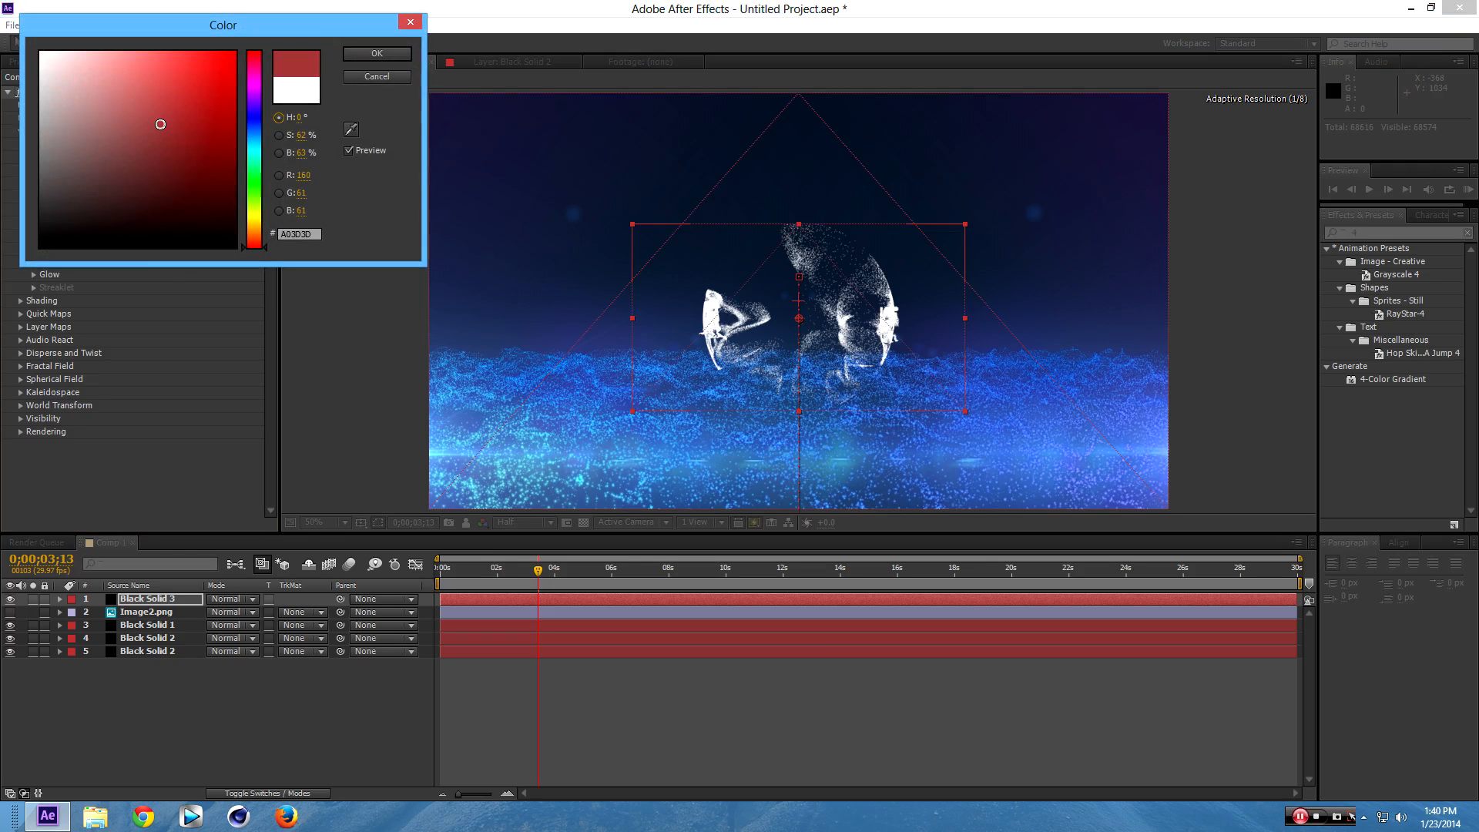
pyautogui.moveTo(160, 124); pyautogui.dragTo(239, 49)
pyautogui.click(376, 54)
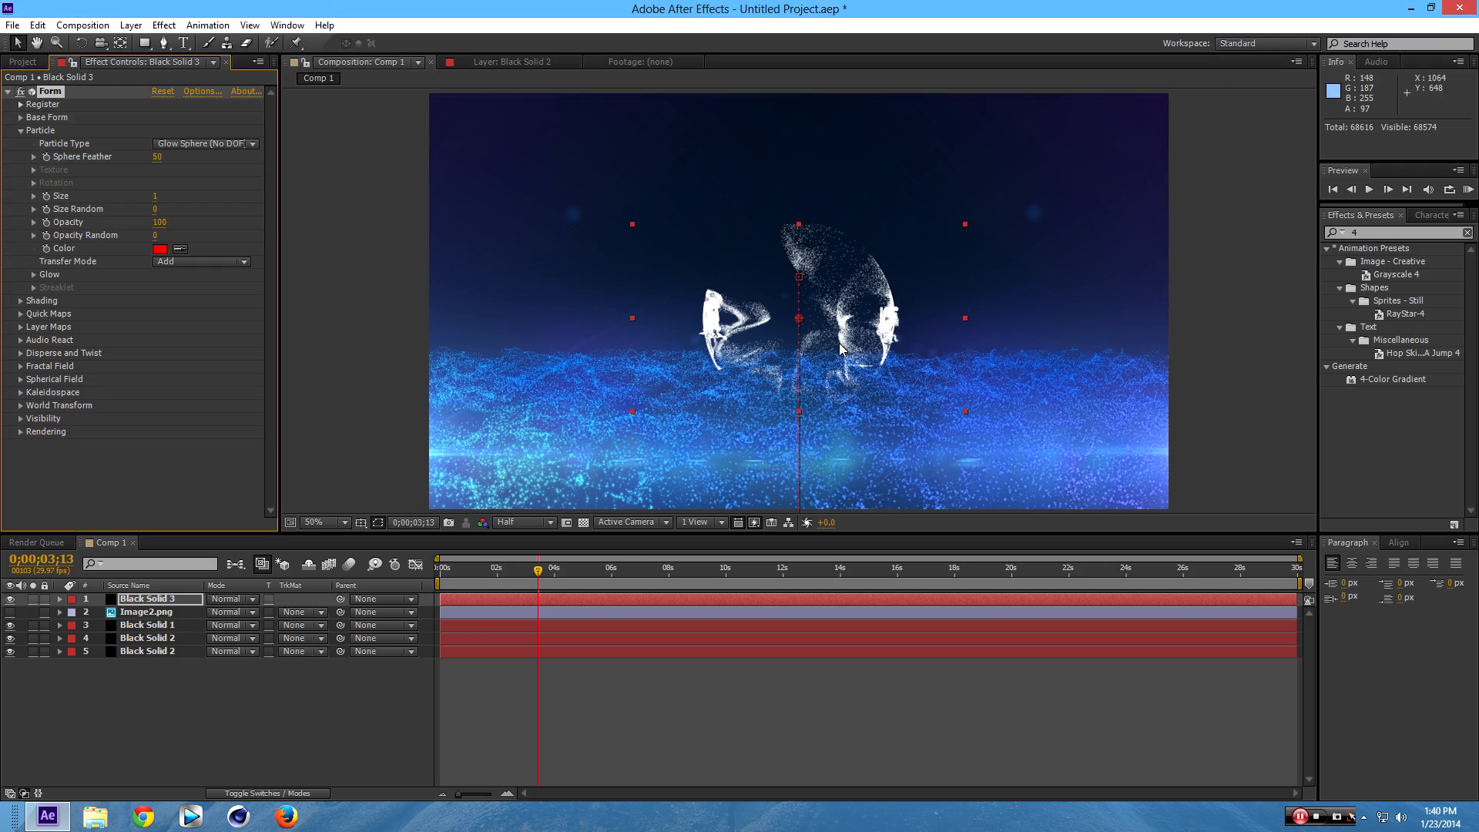
# Return the Form effect's particle color to white (FFFFFF).
pyautogui.click(173, 600)
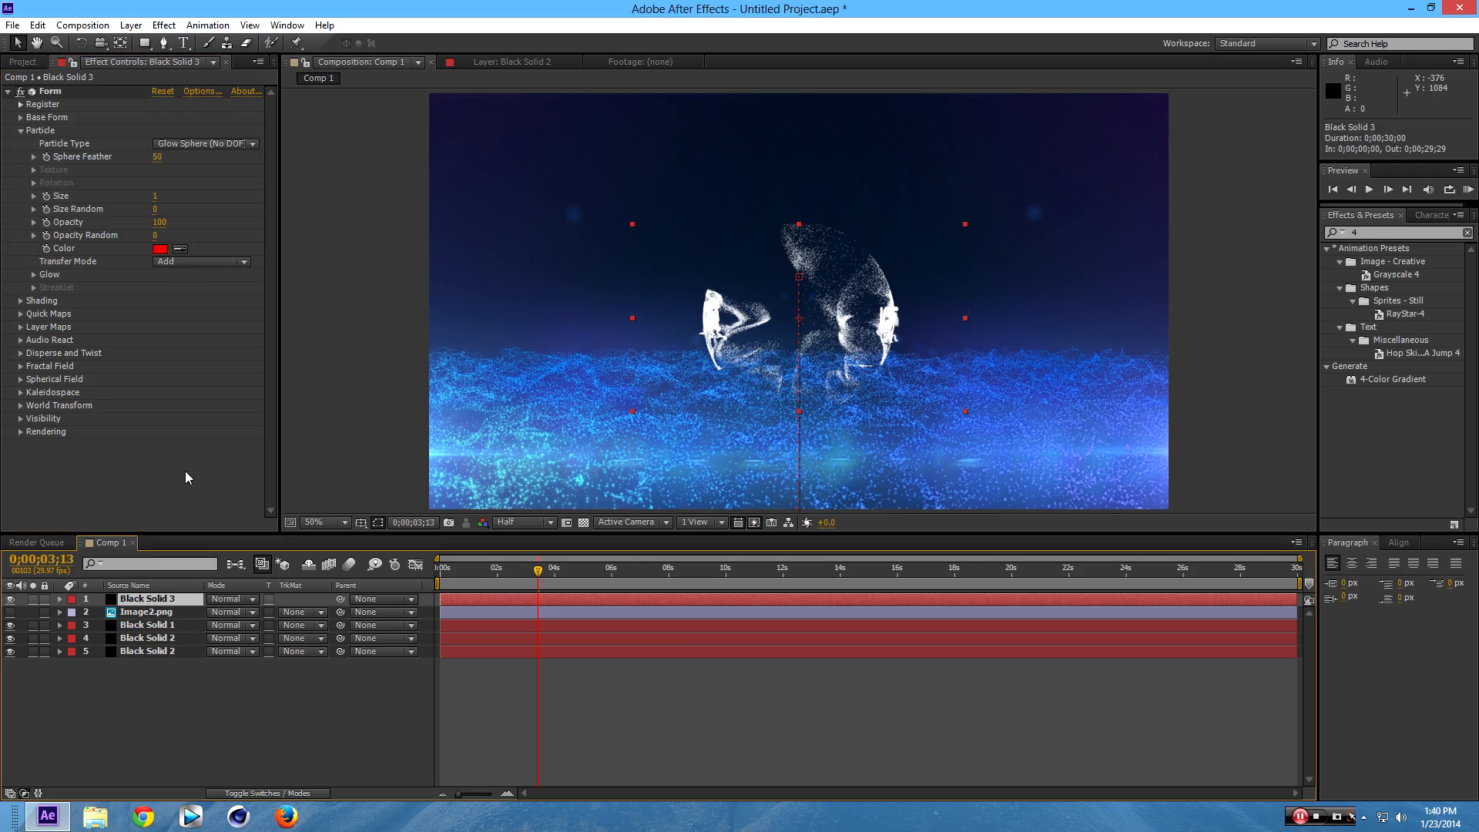
pyautogui.click(160, 249)
pyautogui.moveTo(169, 192); pyautogui.dragTo(18, 6)
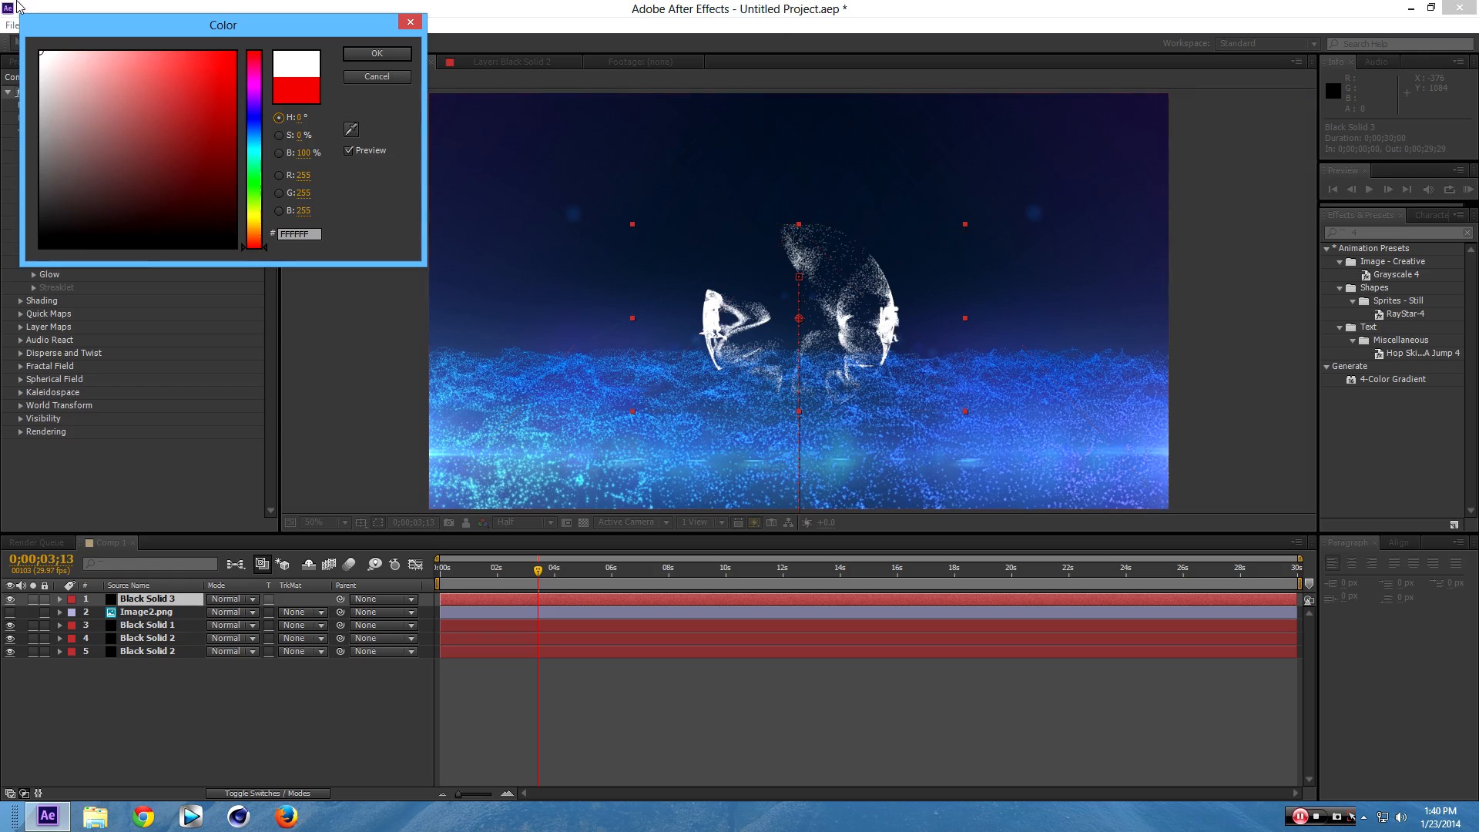
pyautogui.click(375, 59)
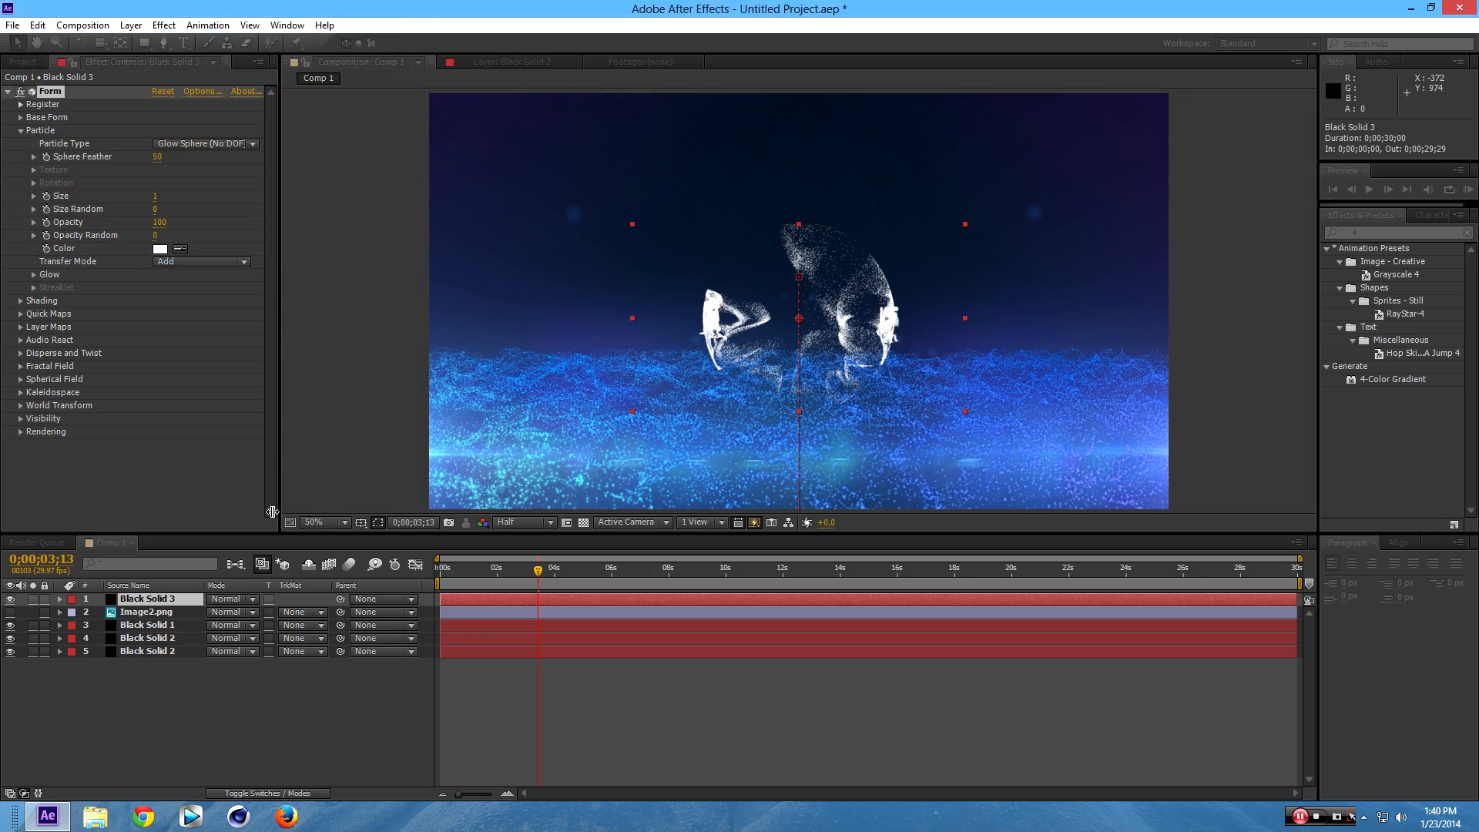
# Apply the 4-Color Gradient effect to the Form particles on Black Solid 3.
pyautogui.click(155, 614)
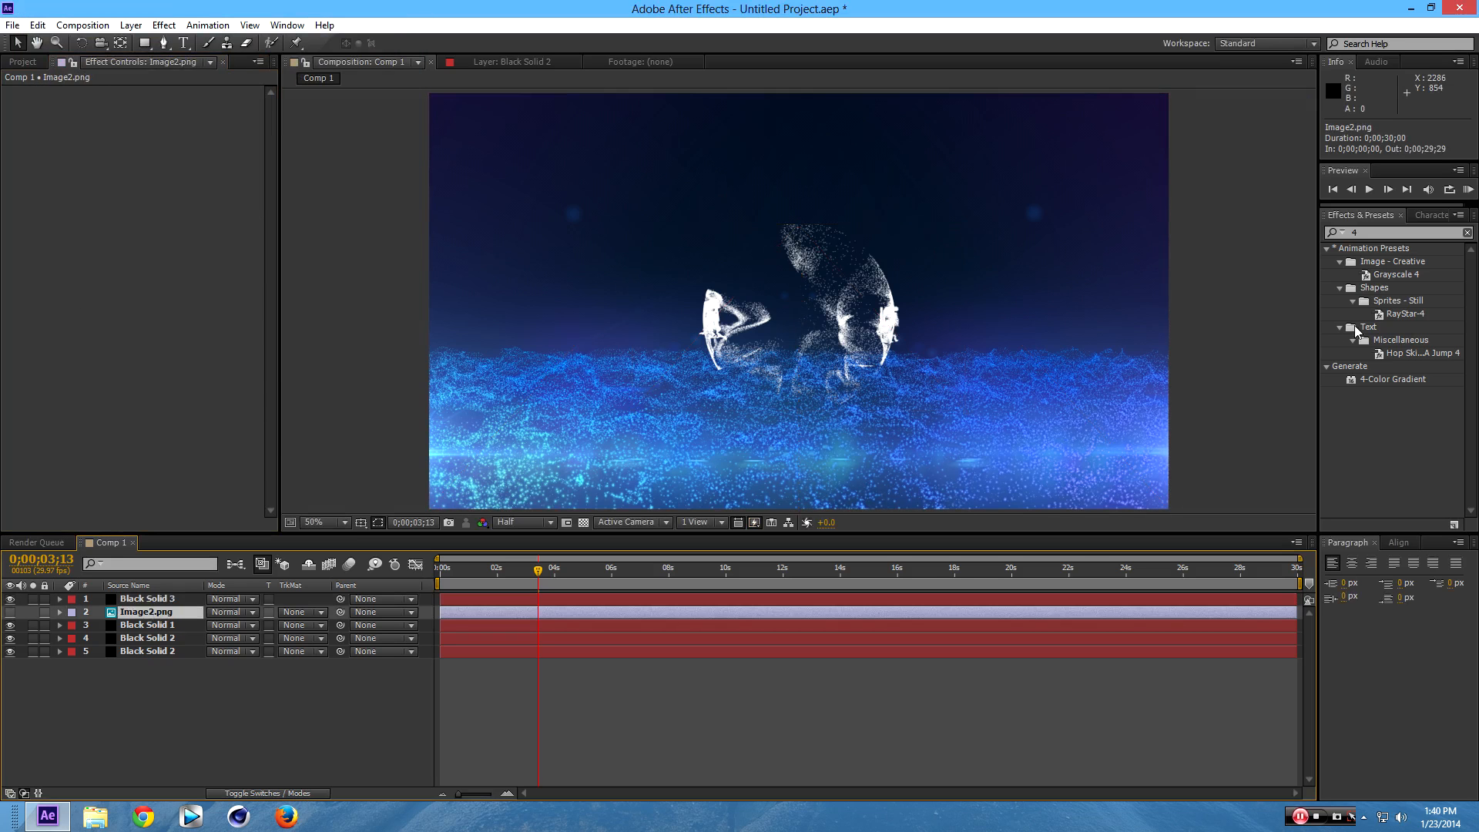
pyautogui.moveTo(1379, 377); pyautogui.dragTo(821, 353)
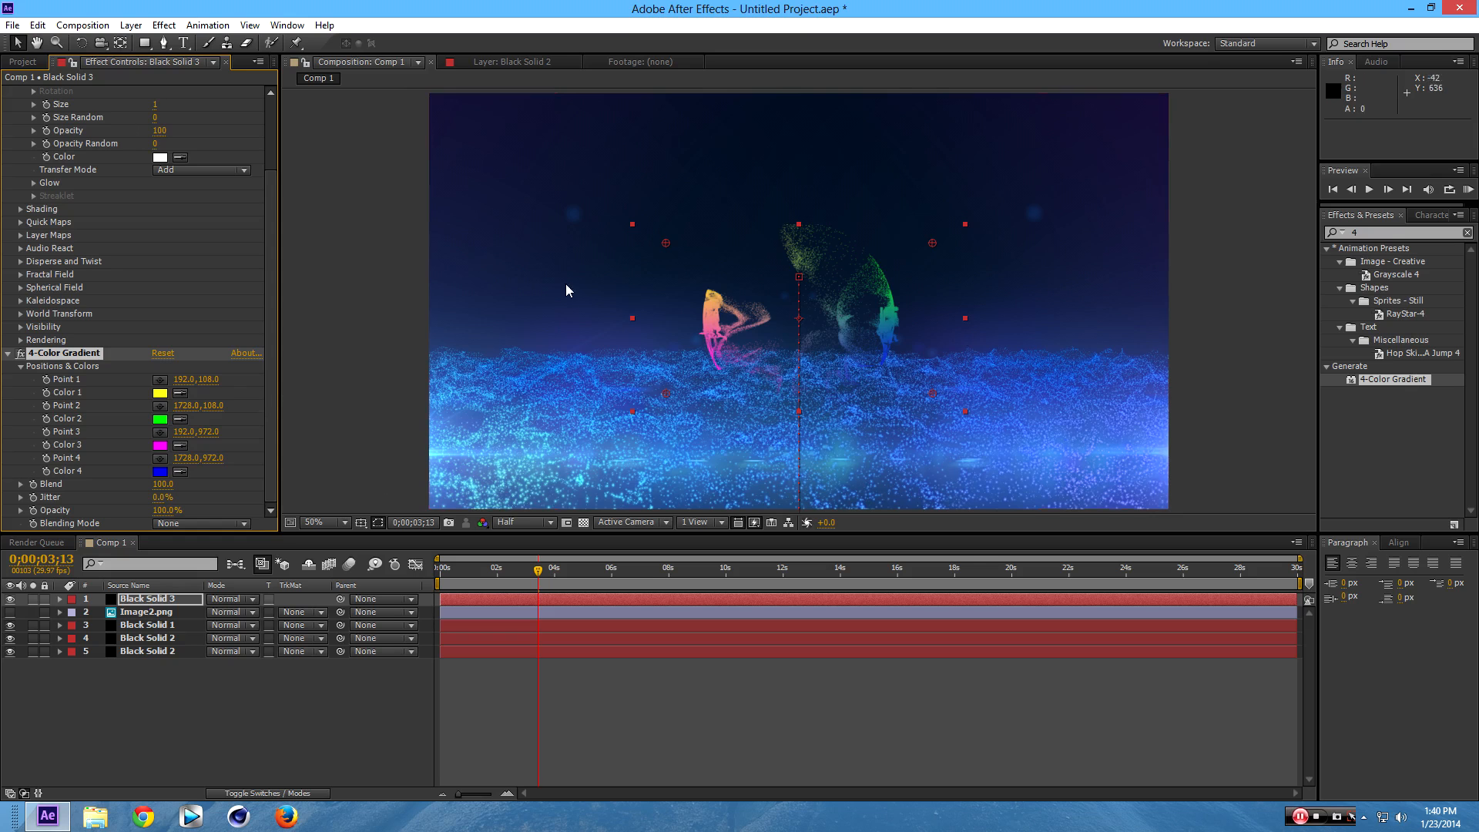
# Set the 4-Color Gradient's Color 1 to orange and Color 2 to dark red-orange.
pyautogui.click(160, 393)
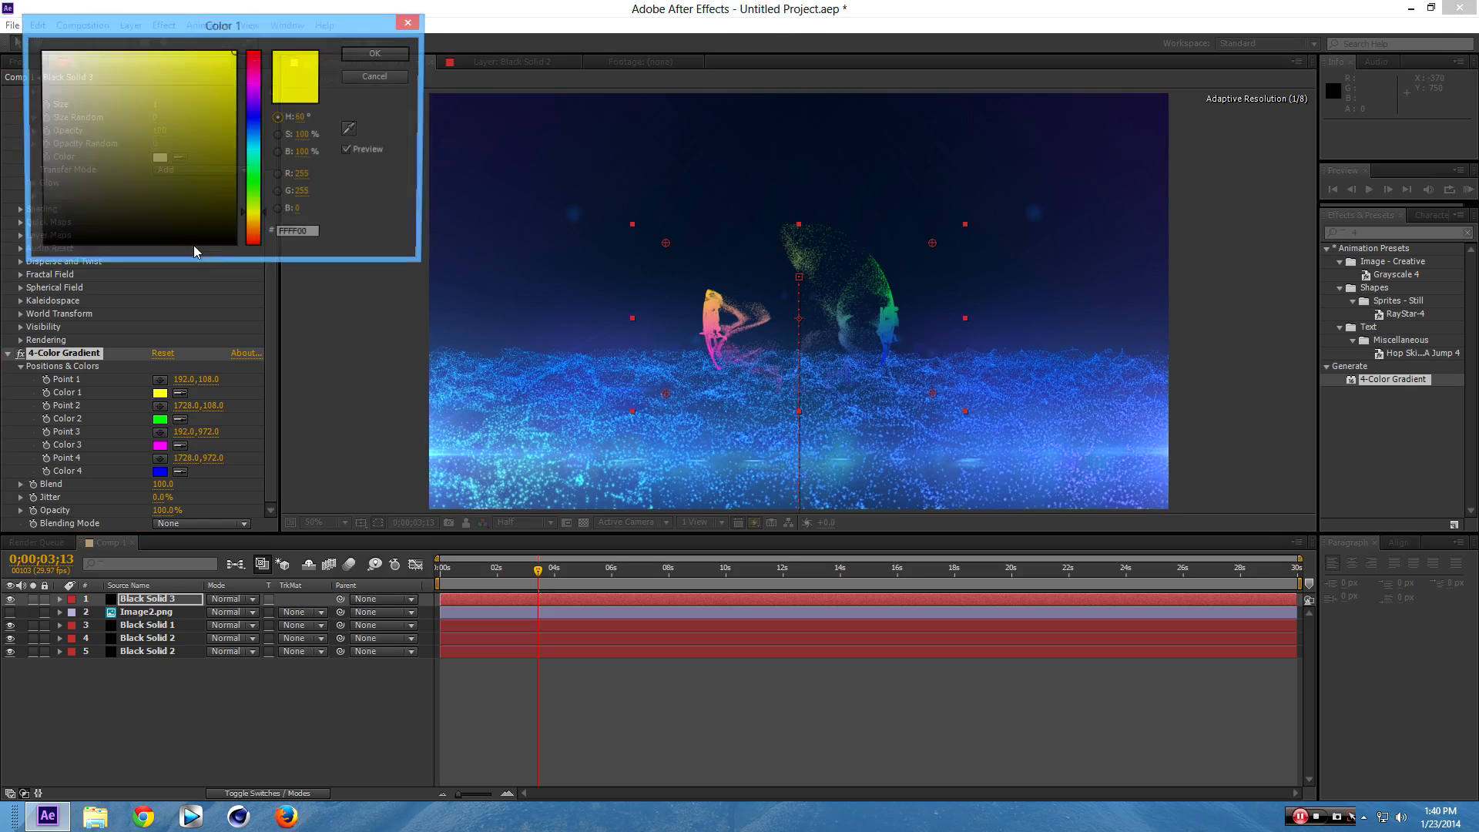
pyautogui.click(255, 234)
pyautogui.click(377, 53)
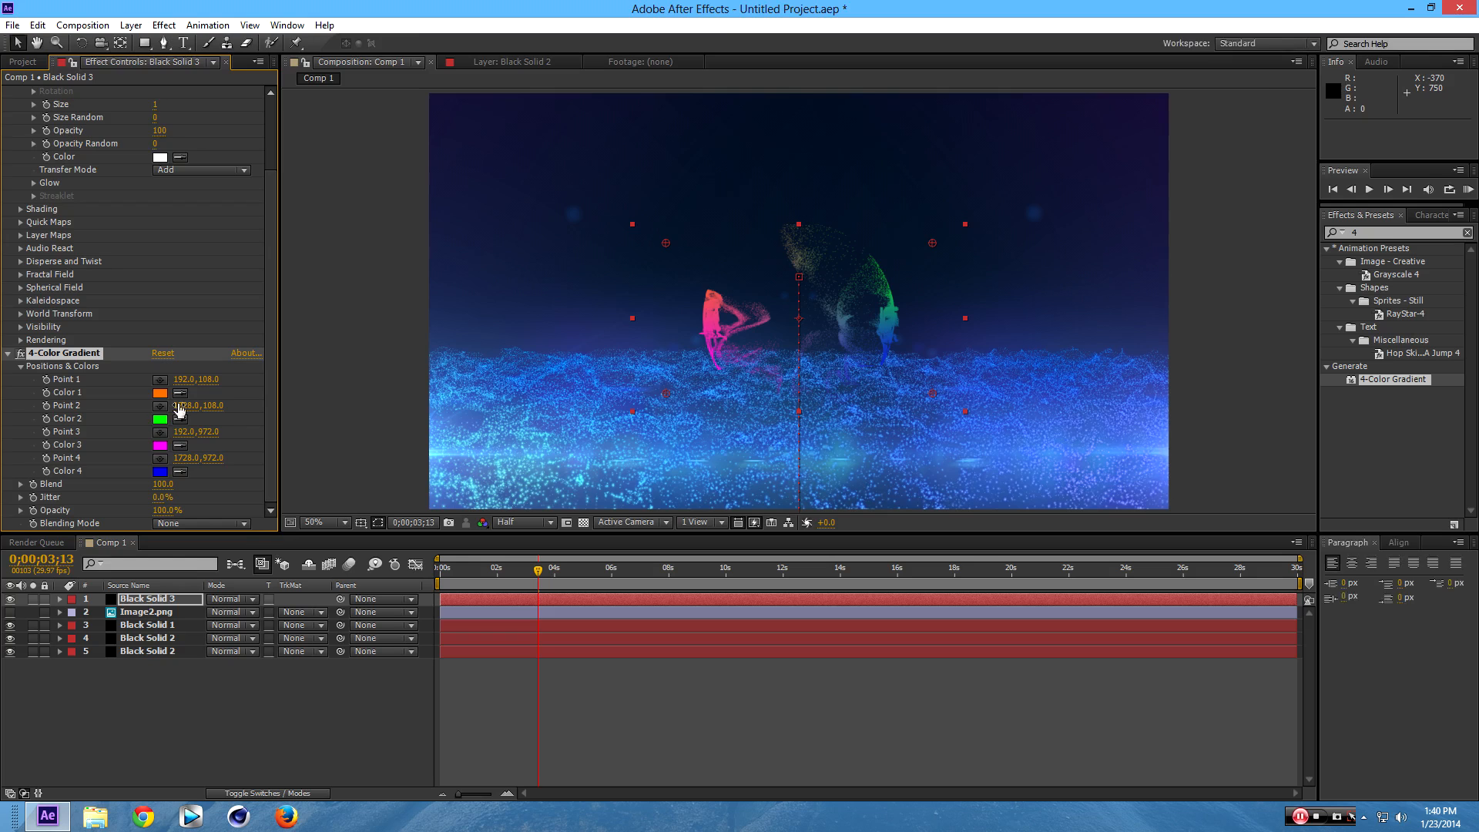
pyautogui.click(159, 419)
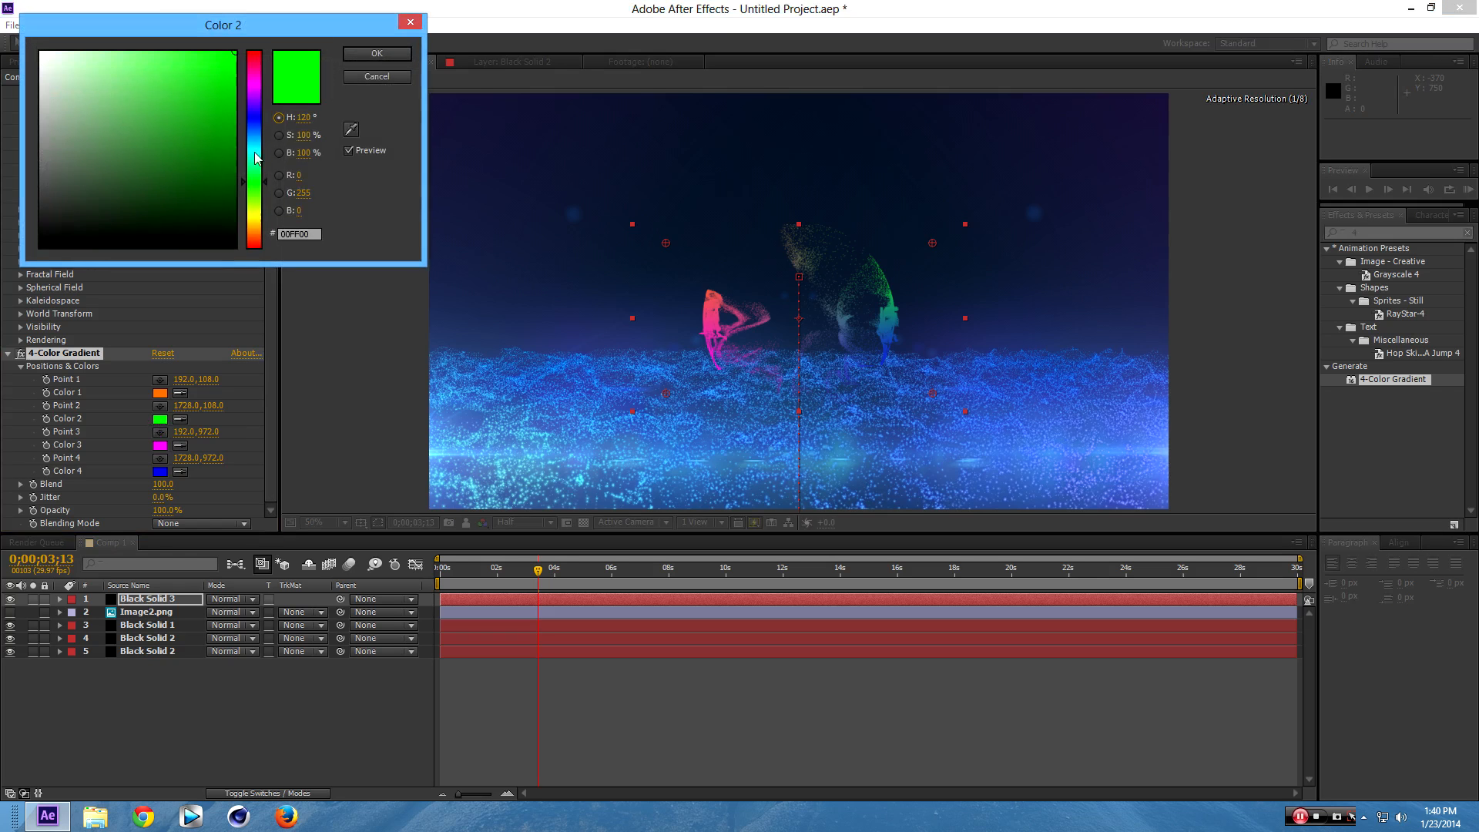
pyautogui.click(254, 237)
pyautogui.click(377, 53)
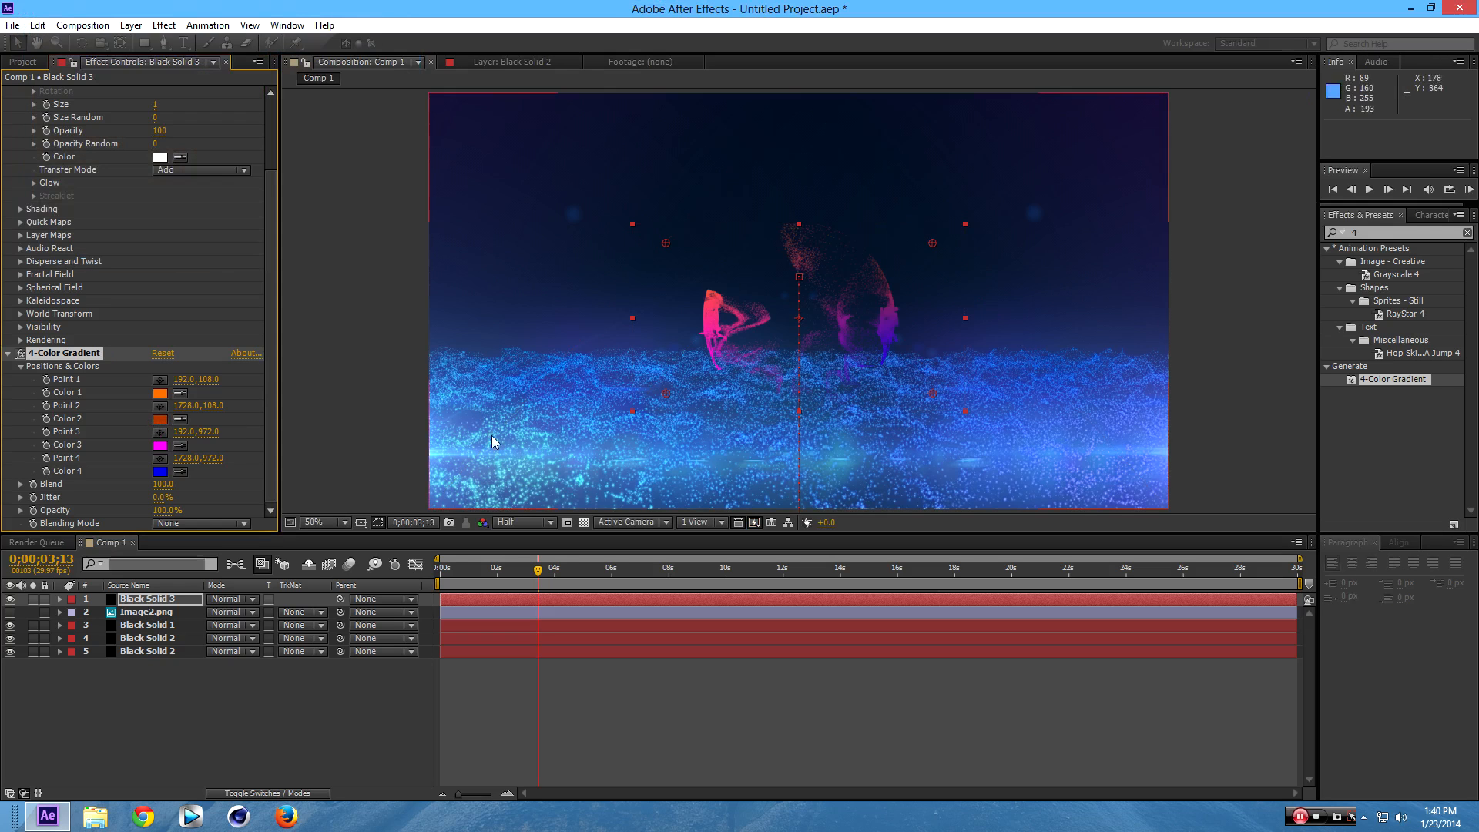
# Set the 4-Color Gradient's Color 3 to a muted brownish orange and Color 4 to dark brown (542B02).
pyautogui.click(161, 446)
pyautogui.click(257, 237)
pyautogui.click(190, 119)
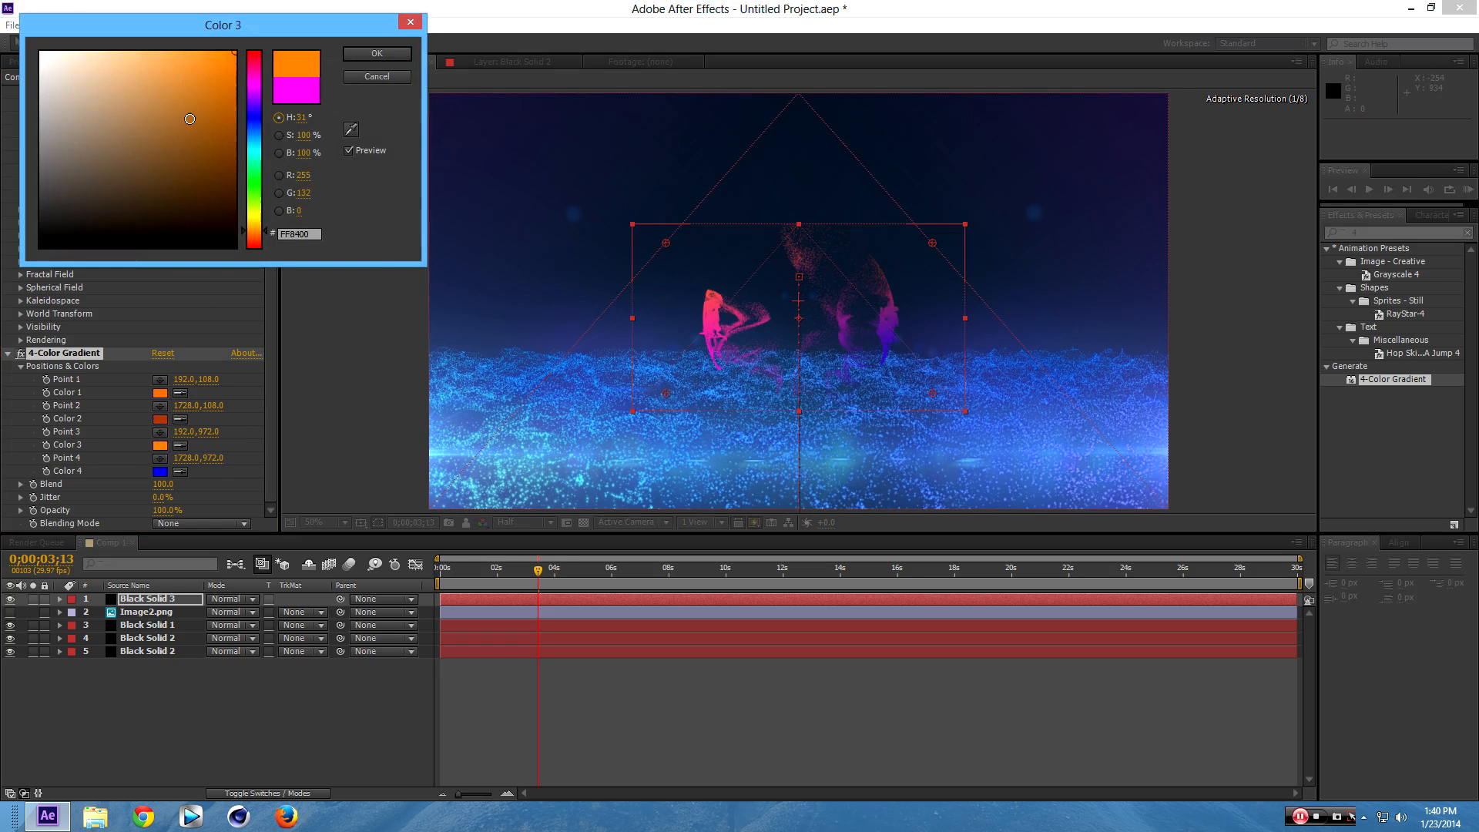
pyautogui.click(376, 53)
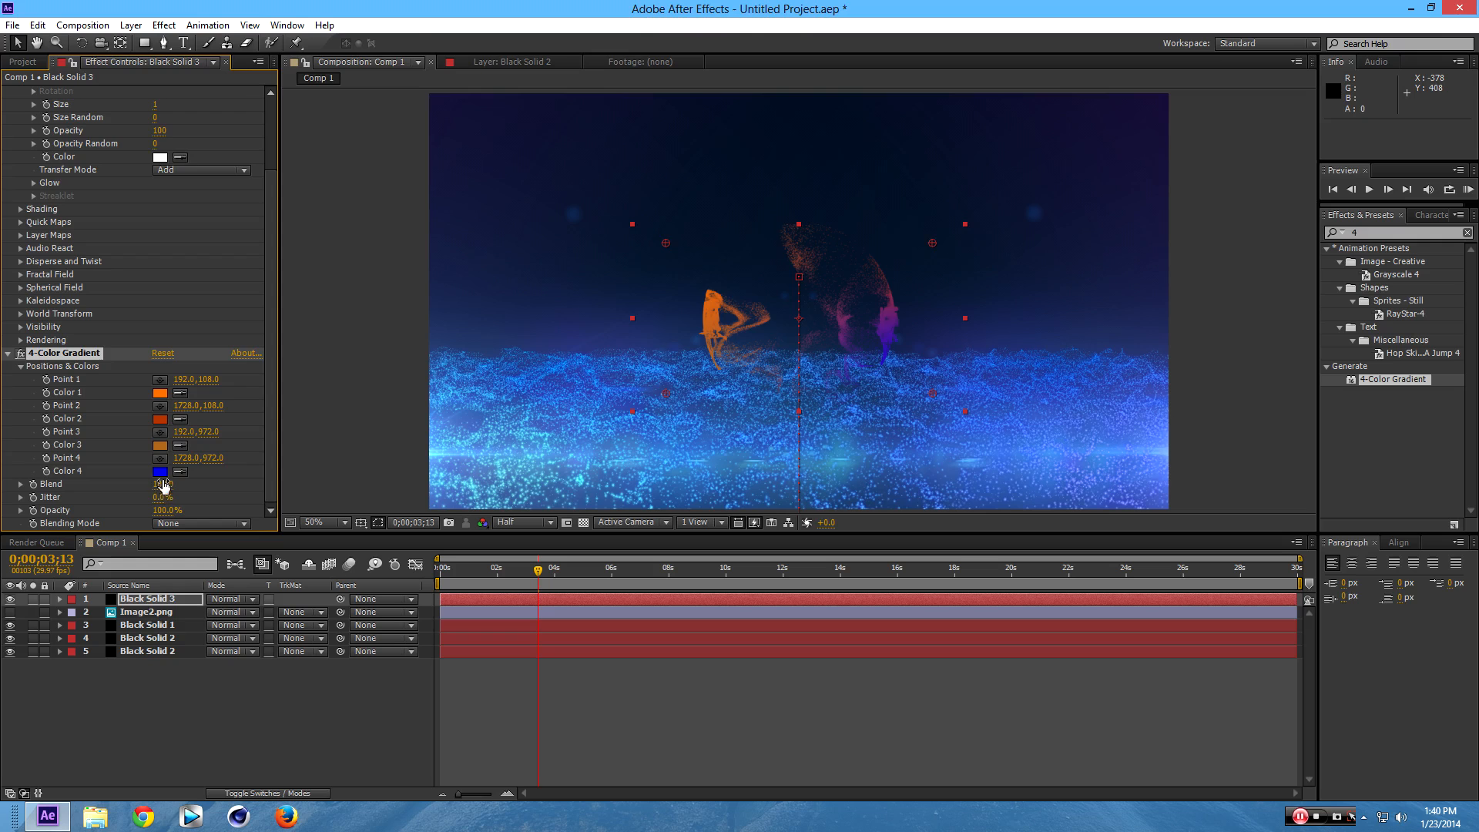
pyautogui.click(160, 471)
pyautogui.click(232, 182)
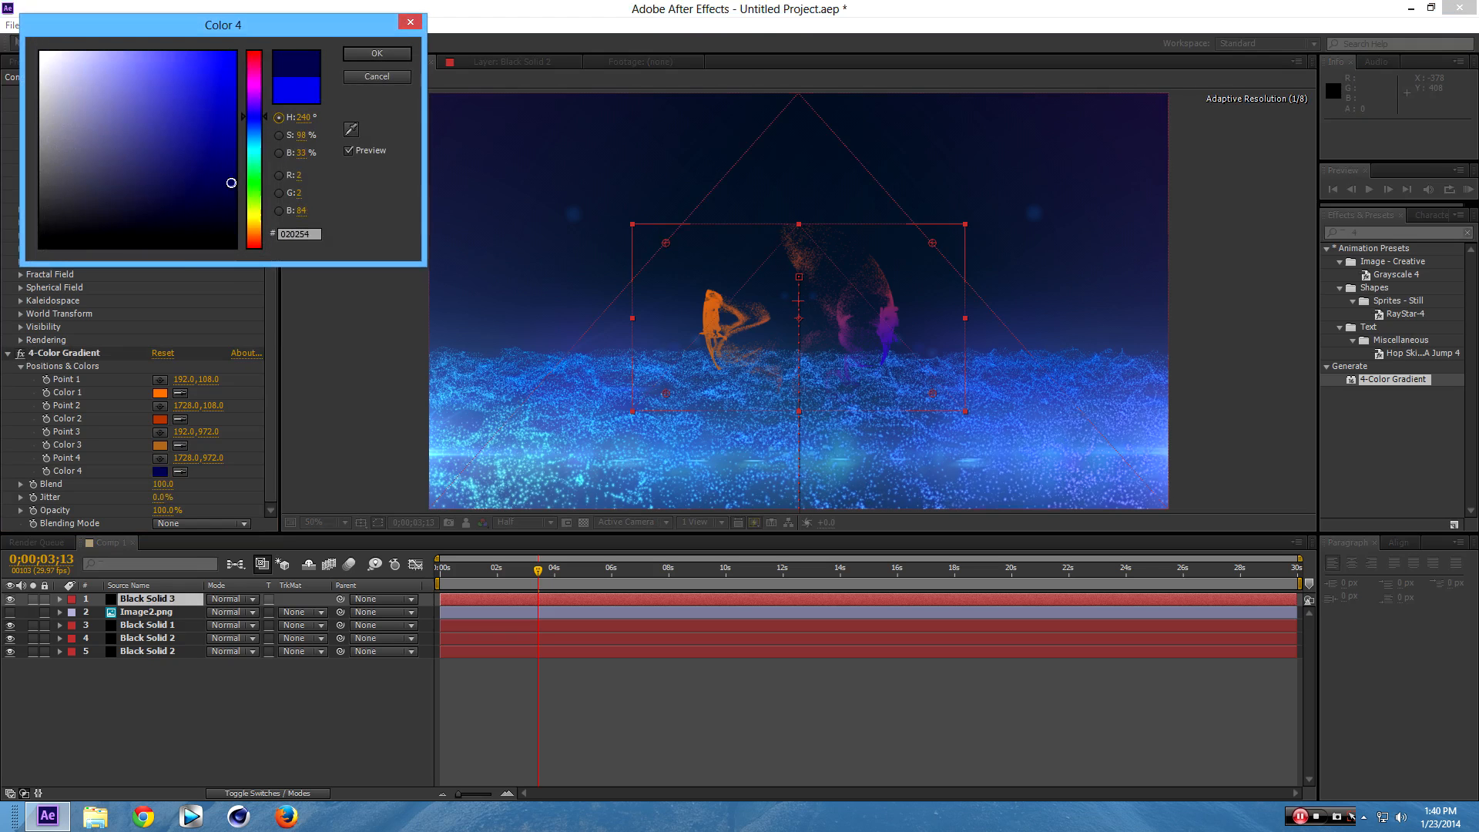
pyautogui.click(255, 227)
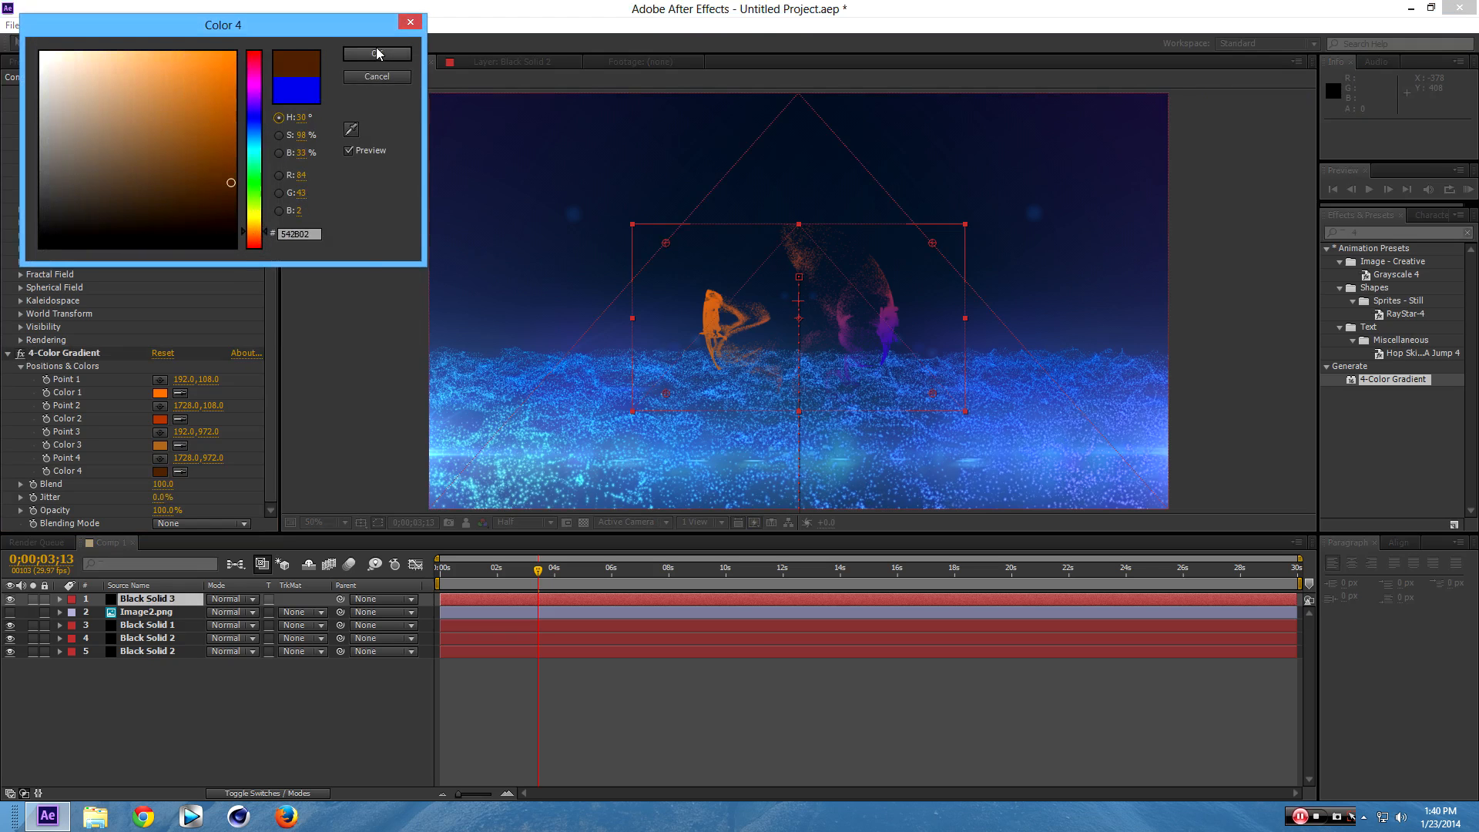
pyautogui.click(377, 54)
# Move the current time to 0;00;03;22 and set the Form effect's Particle Type to Sphere.
pyautogui.click(548, 581)
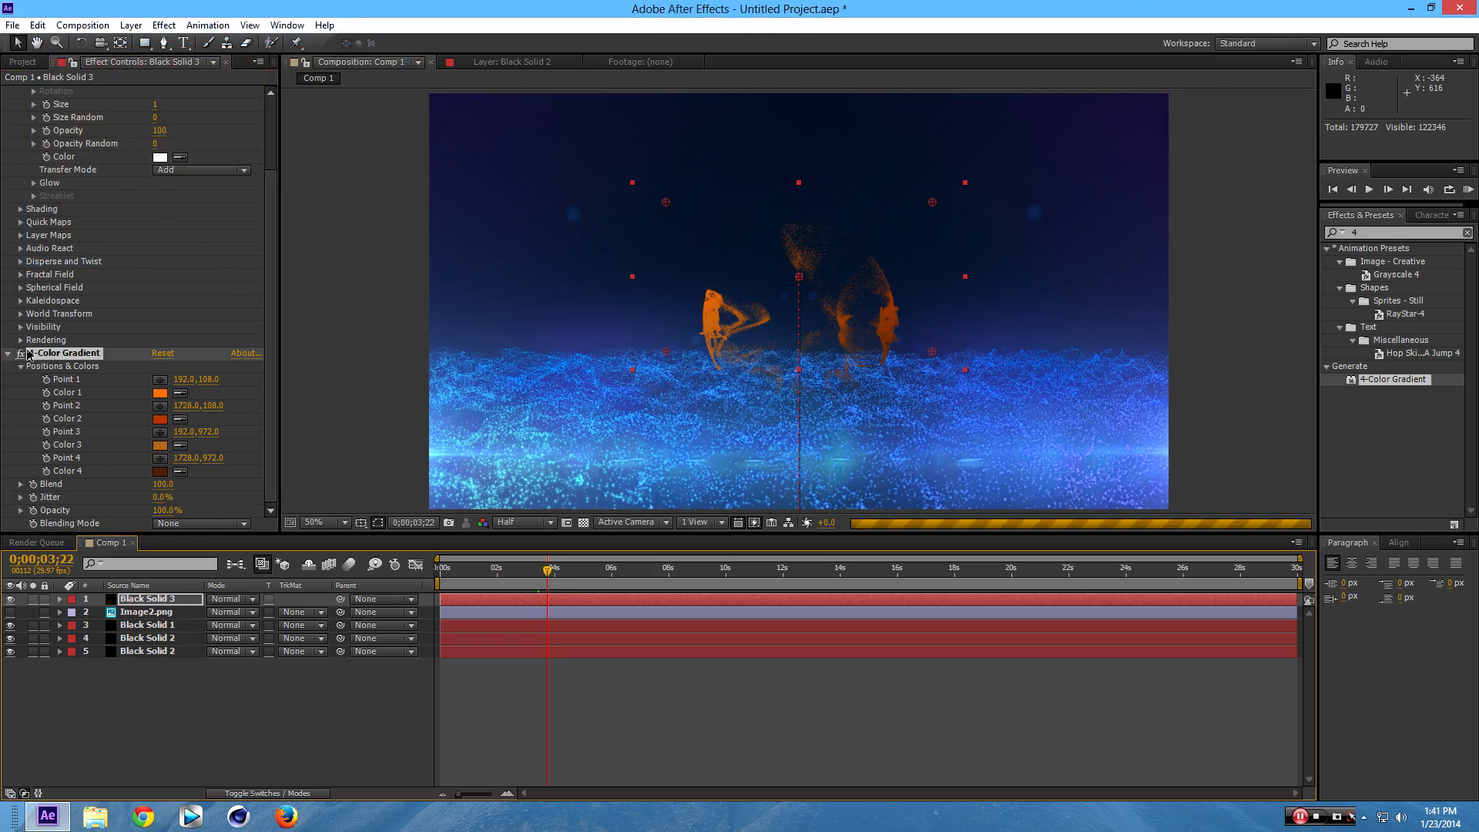
pyautogui.scroll(3, 65, 160)
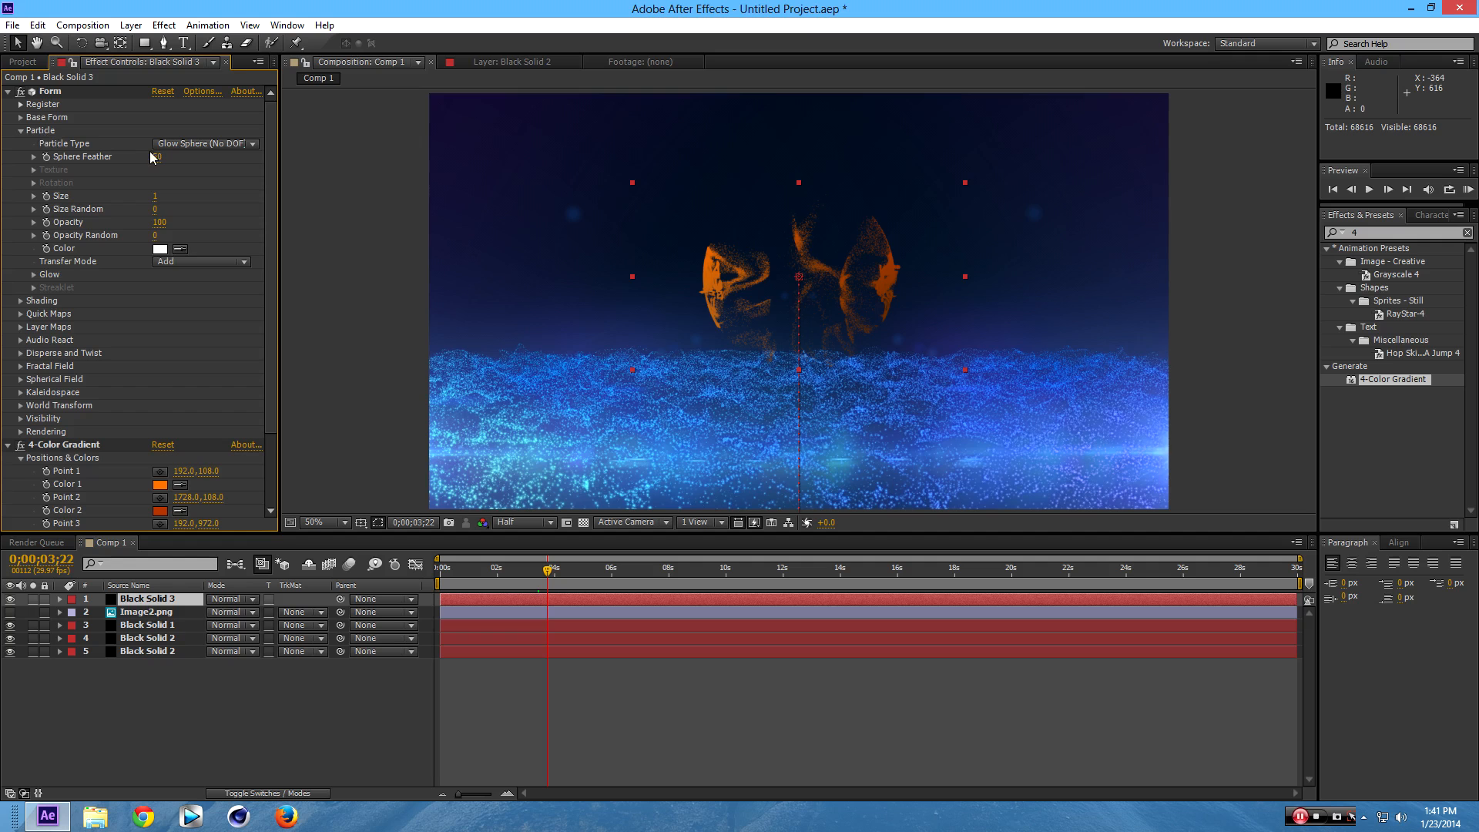
pyautogui.click(185, 144)
pyautogui.click(202, 160)
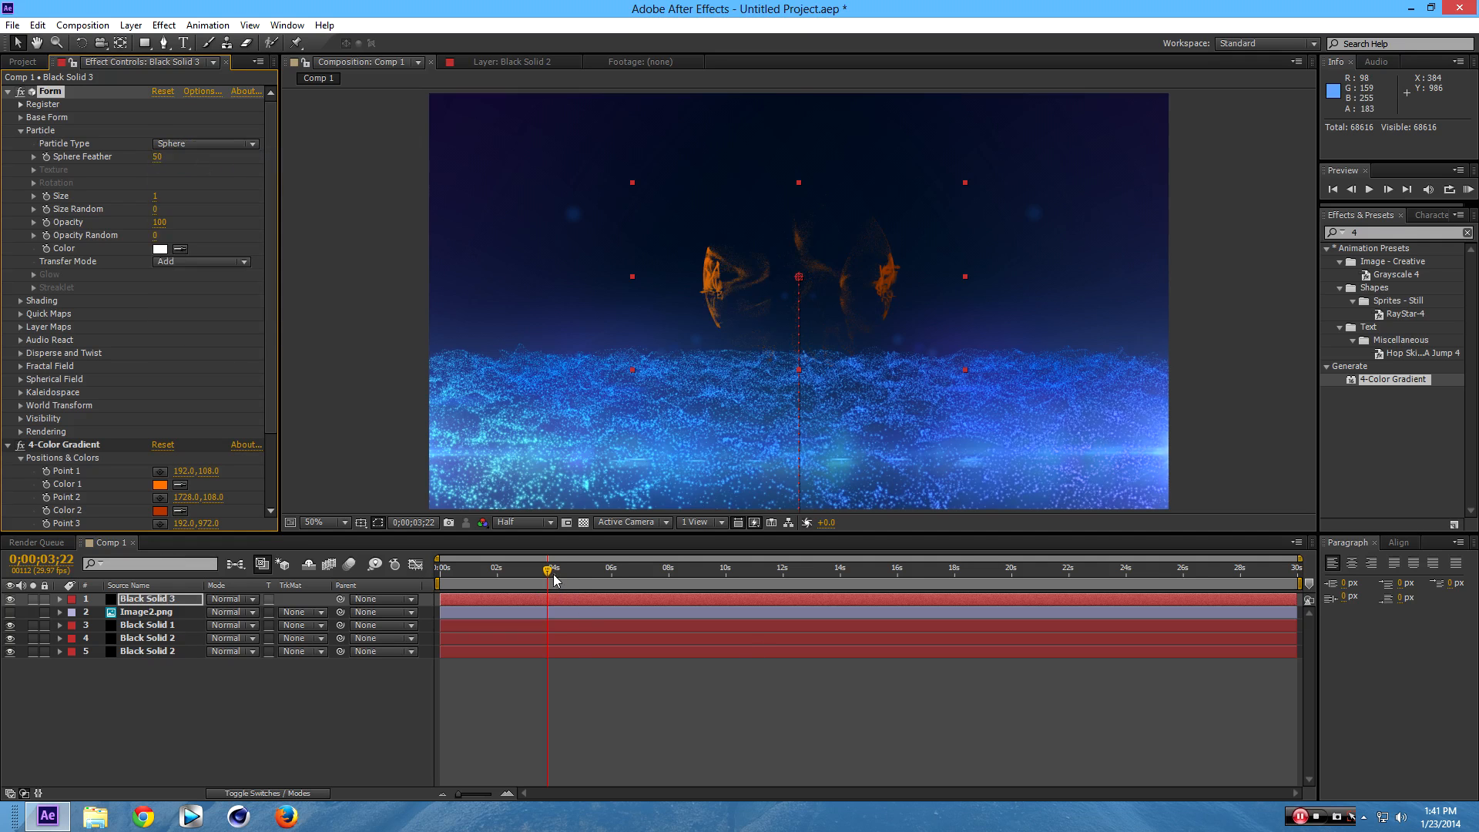
# Preview the orange Form particles at several times between 0;00;01;27 and 0;00;05;24, with the 4-Color Gradient settings collapsed.
pyautogui.moveTo(554, 574); pyautogui.dragTo(608, 575)
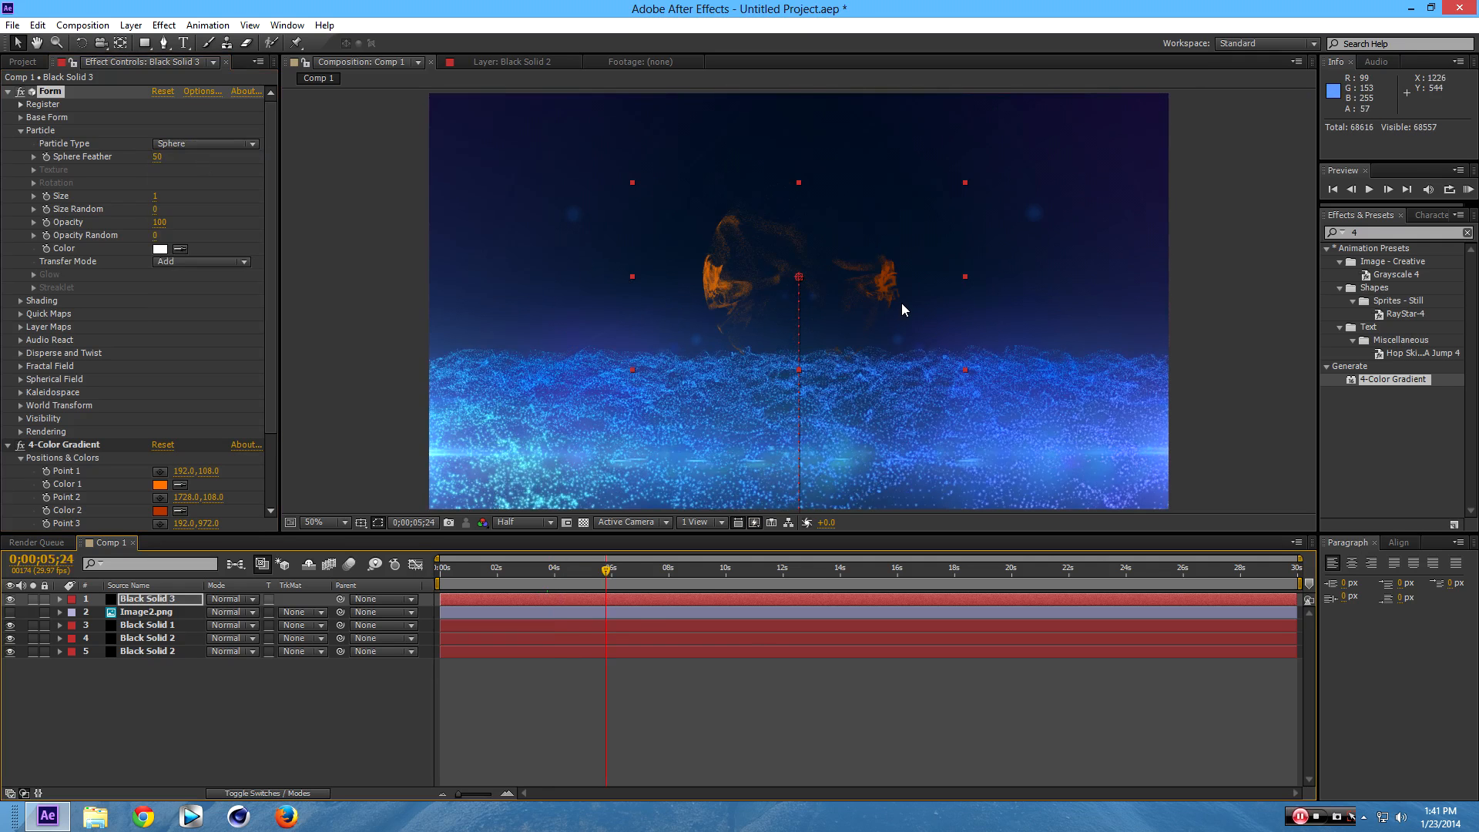
pyautogui.moveTo(608, 575); pyautogui.dragTo(496, 574)
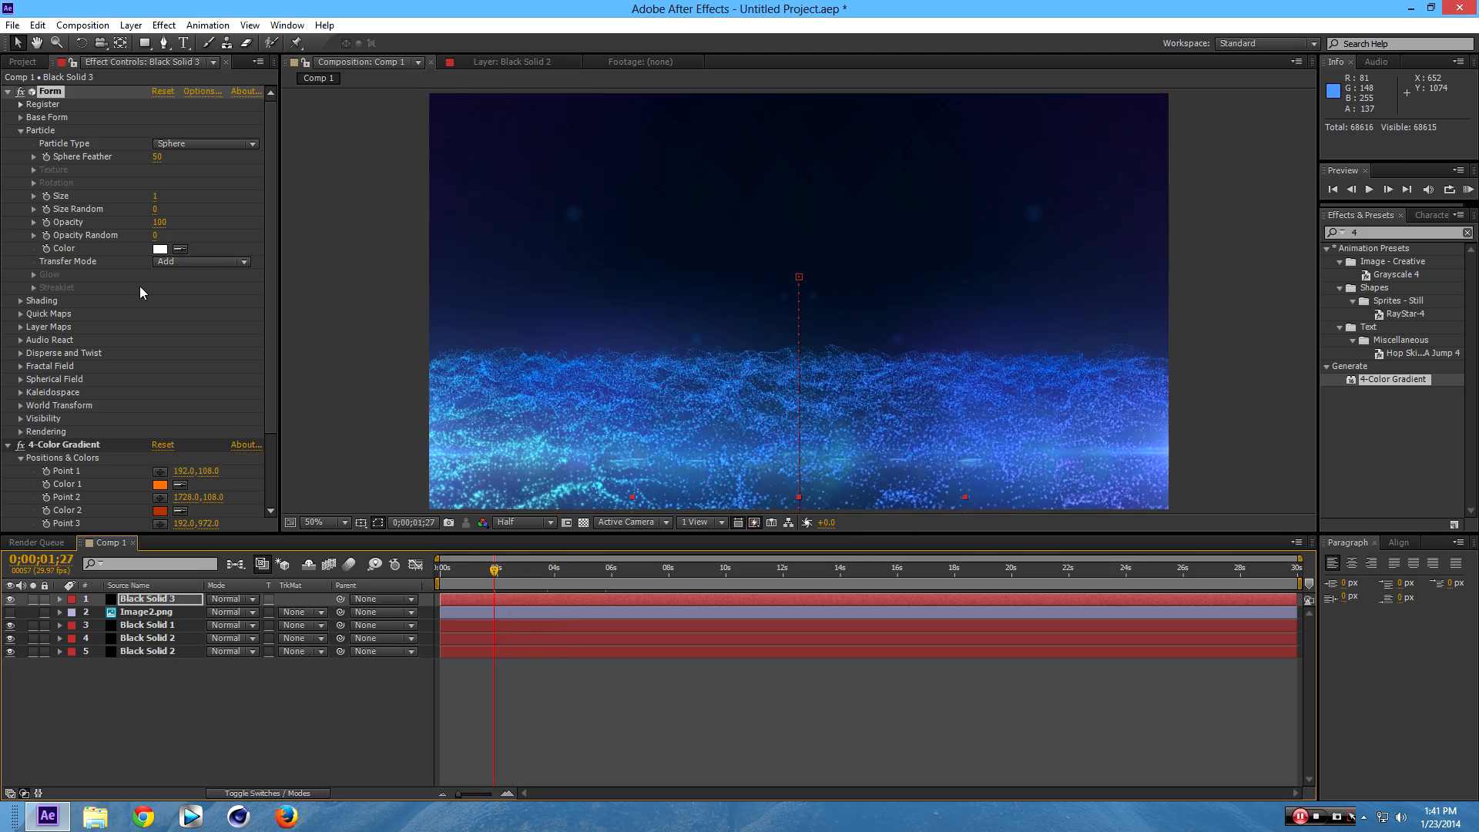
pyautogui.click(7, 445)
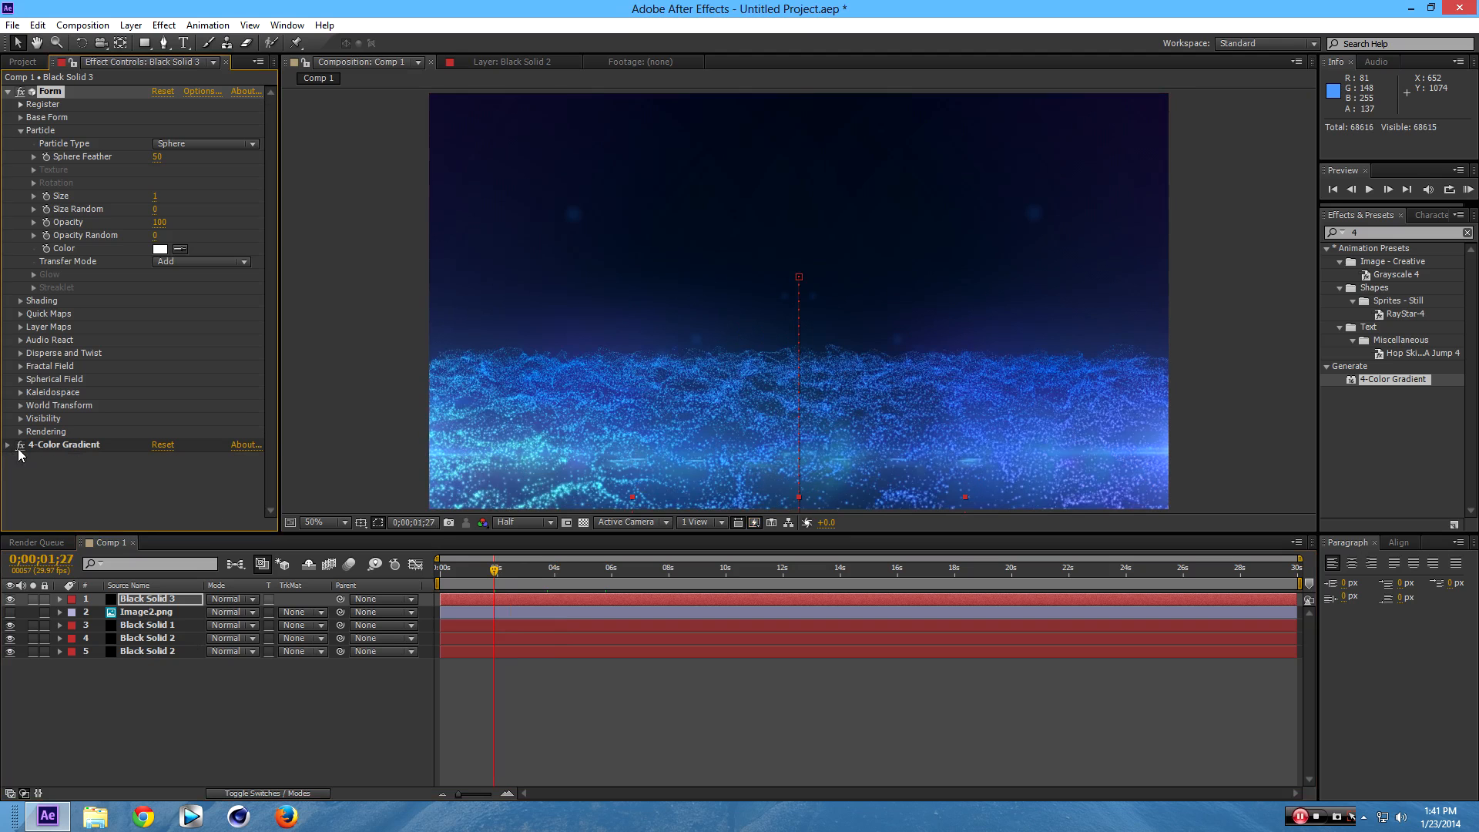
pyautogui.moveTo(495, 579); pyautogui.dragTo(538, 577)
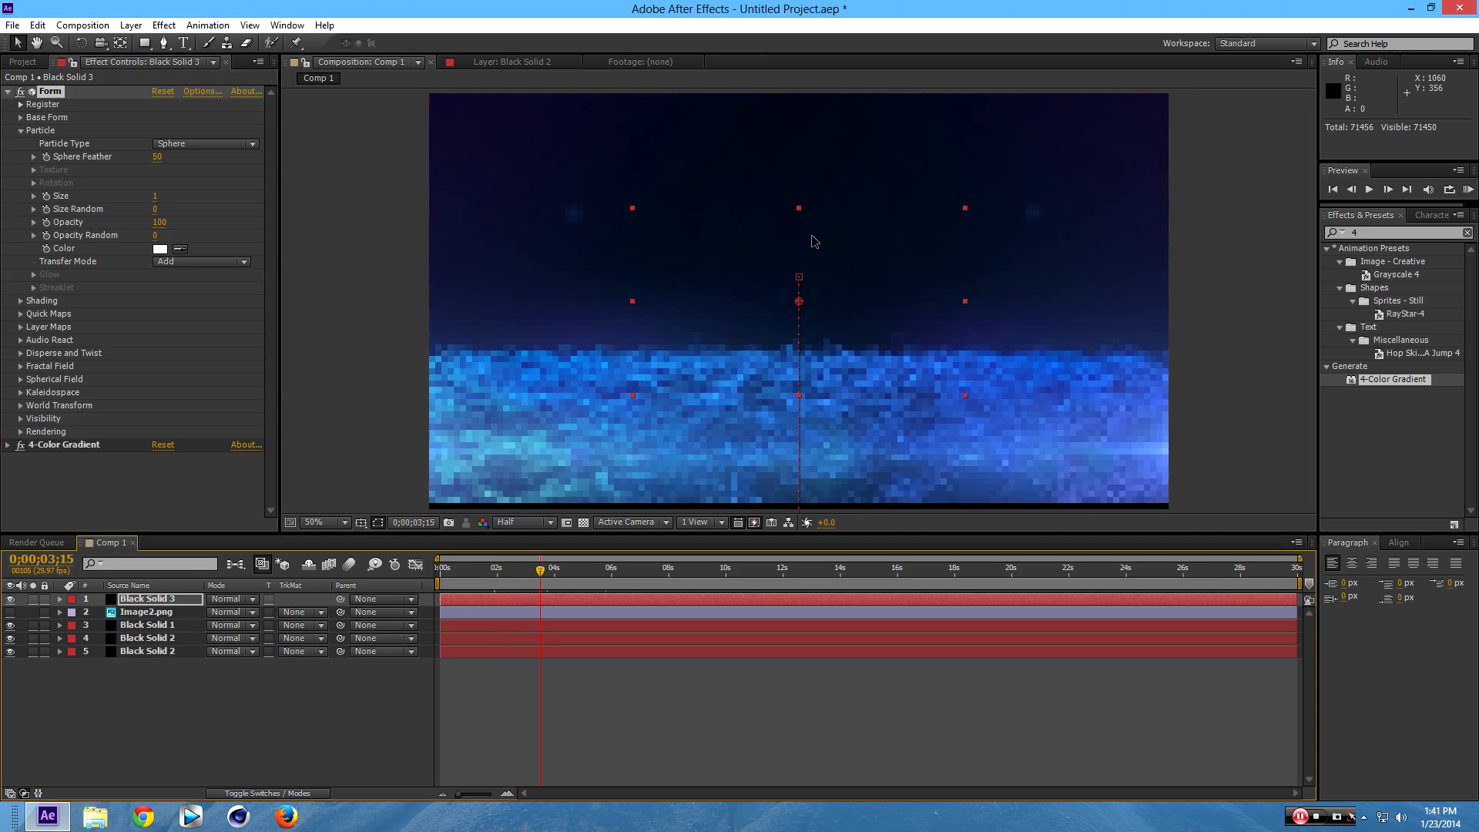
# At 0;00;03;24, enable keyframing for the Form effect's Disperse, Fractal Field Displace and Sphere 1 Strength.
pyautogui.moveTo(540, 574); pyautogui.dragTo(548, 574)
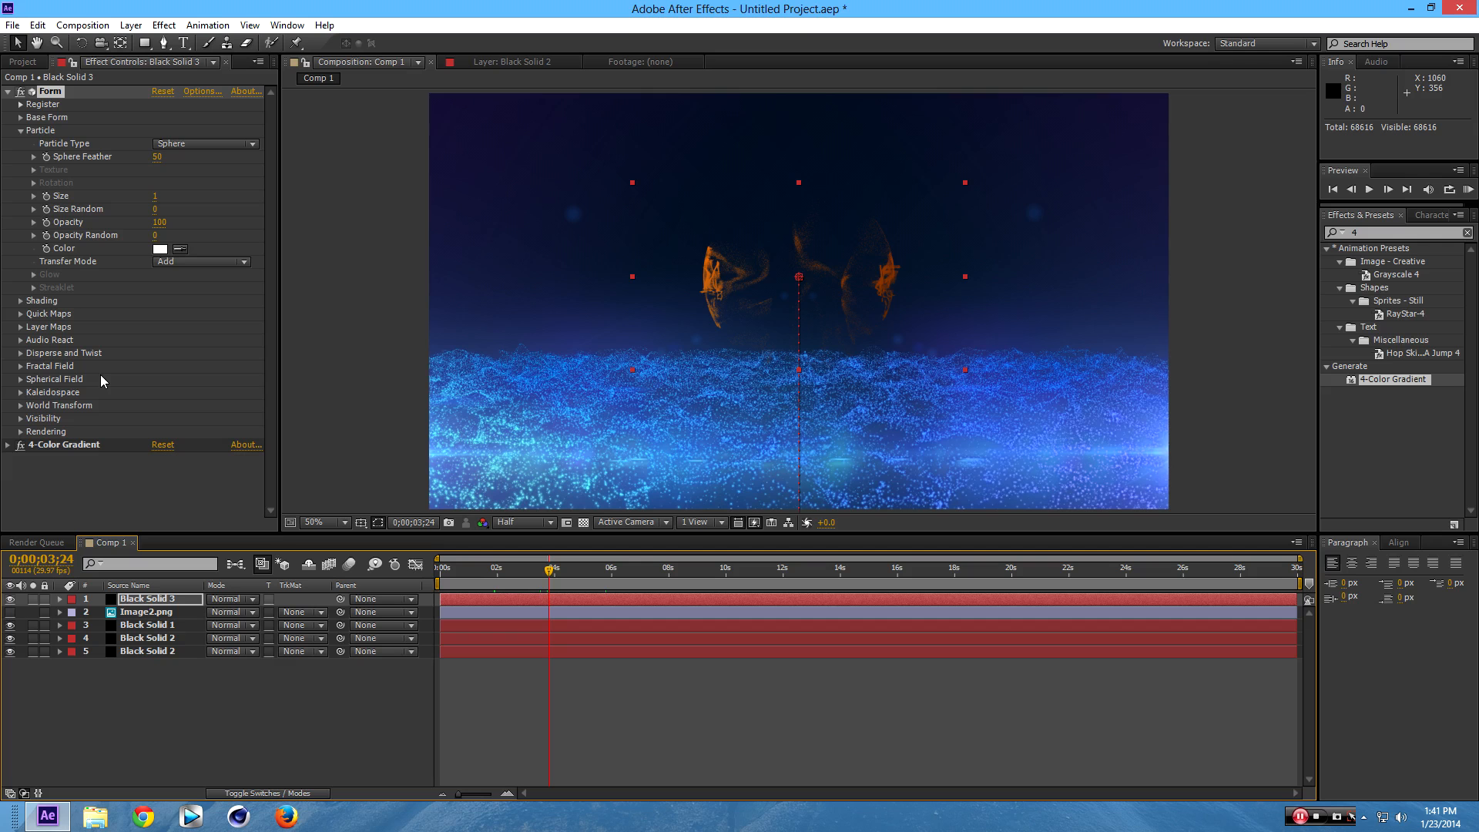
pyautogui.click(21, 131)
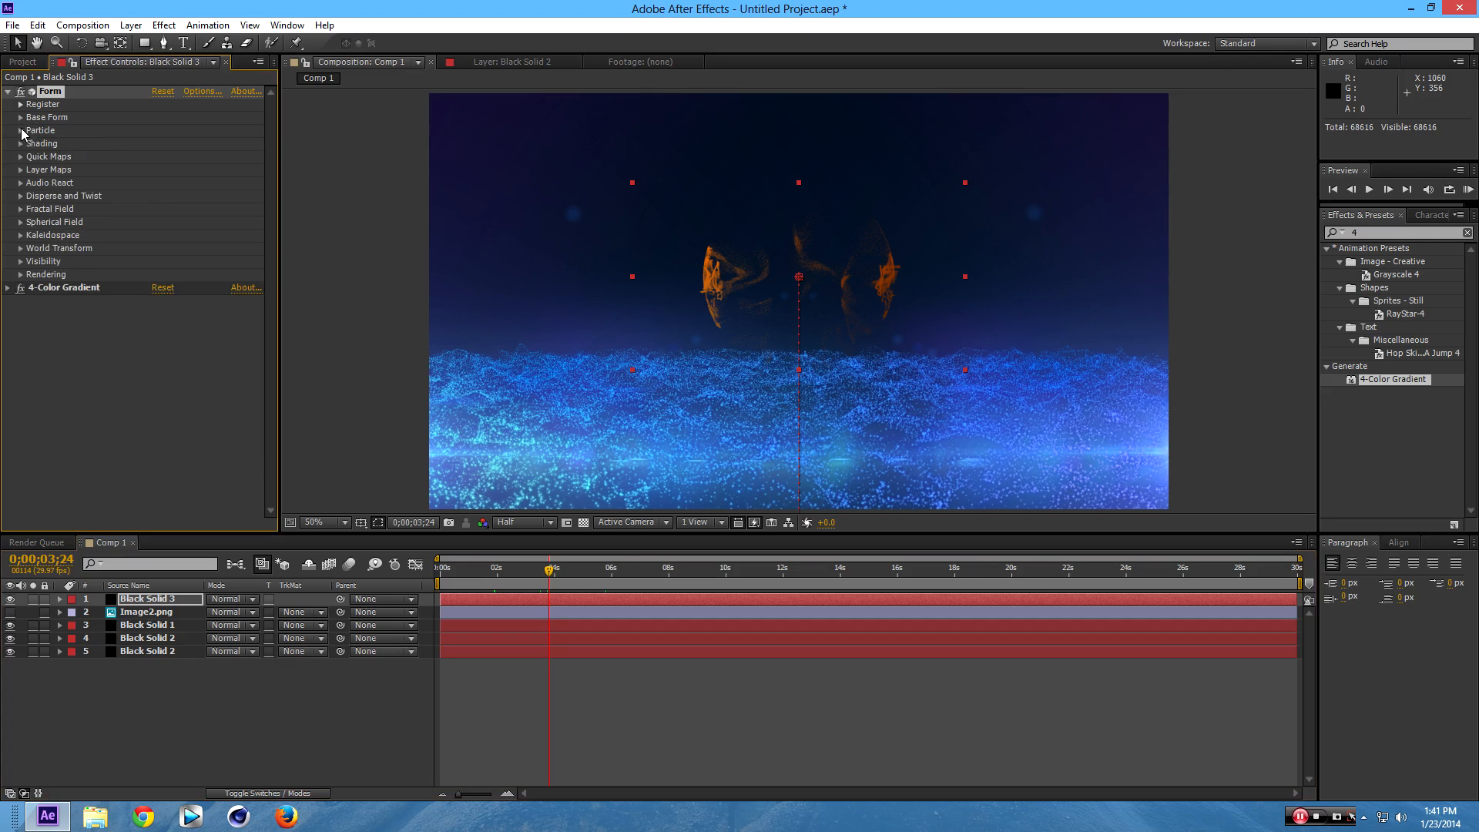
pyautogui.click(21, 197)
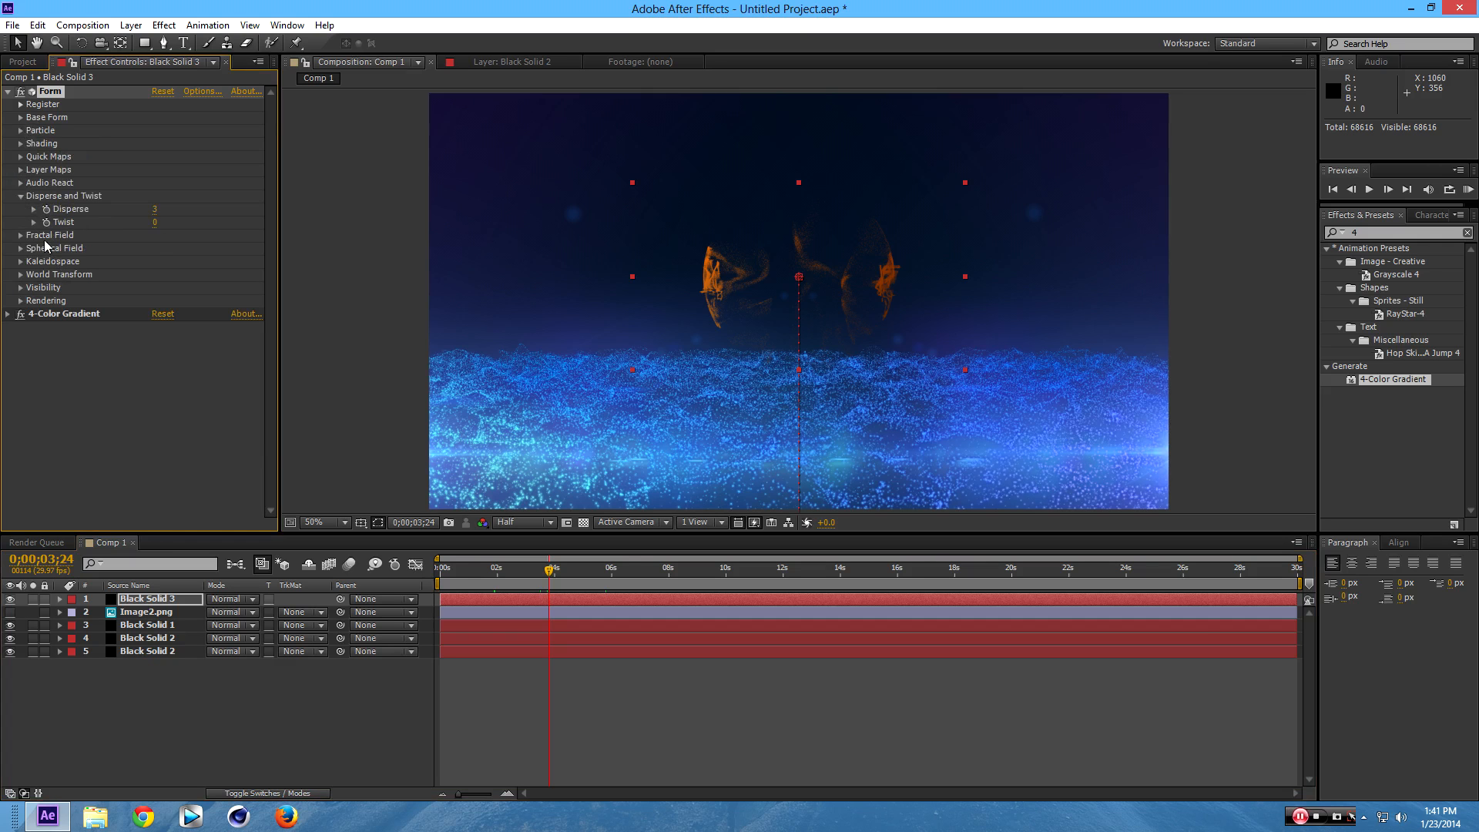
pyautogui.click(21, 235)
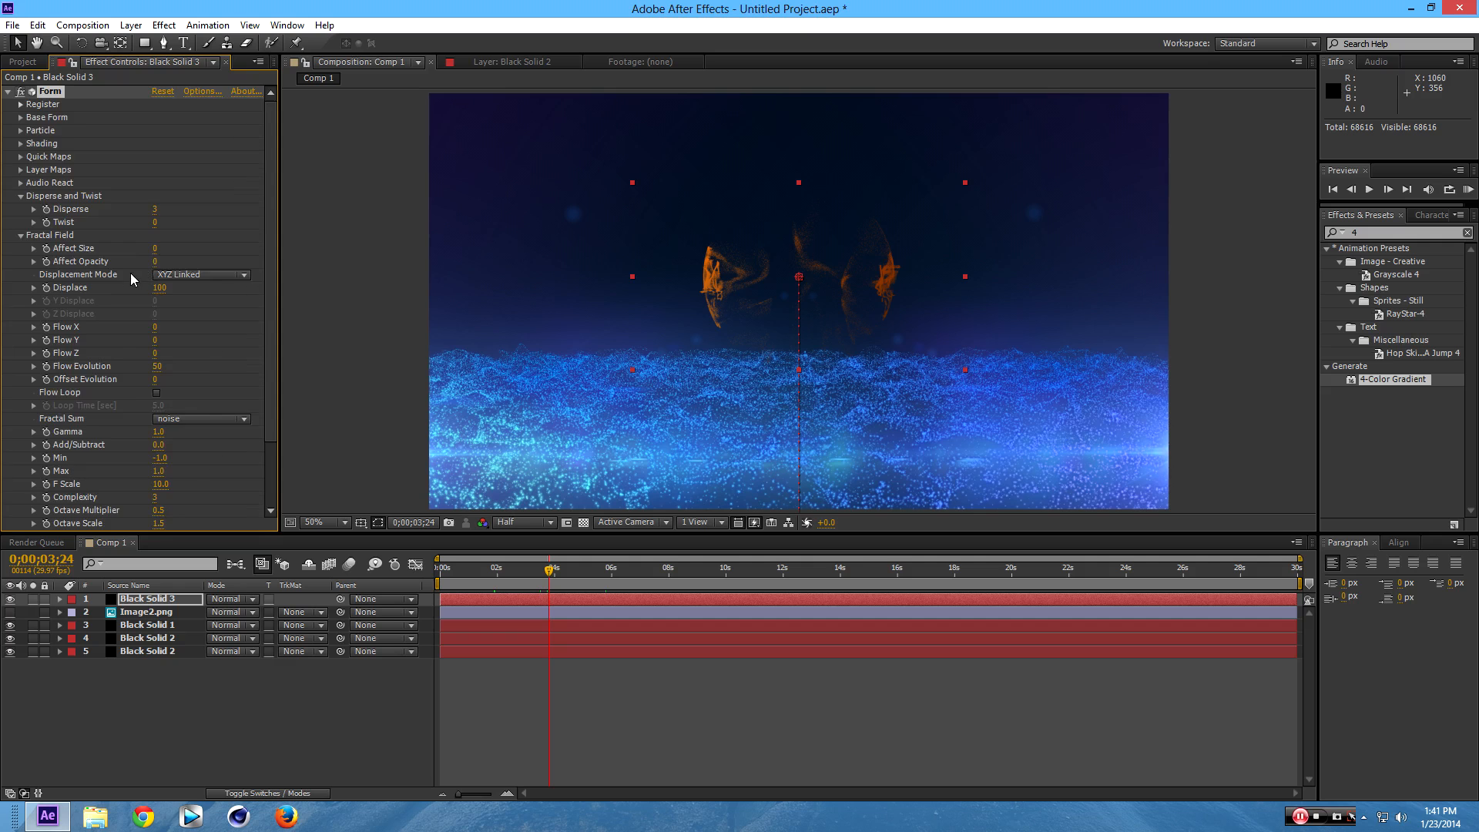
pyautogui.scroll(-3, 131, 278)
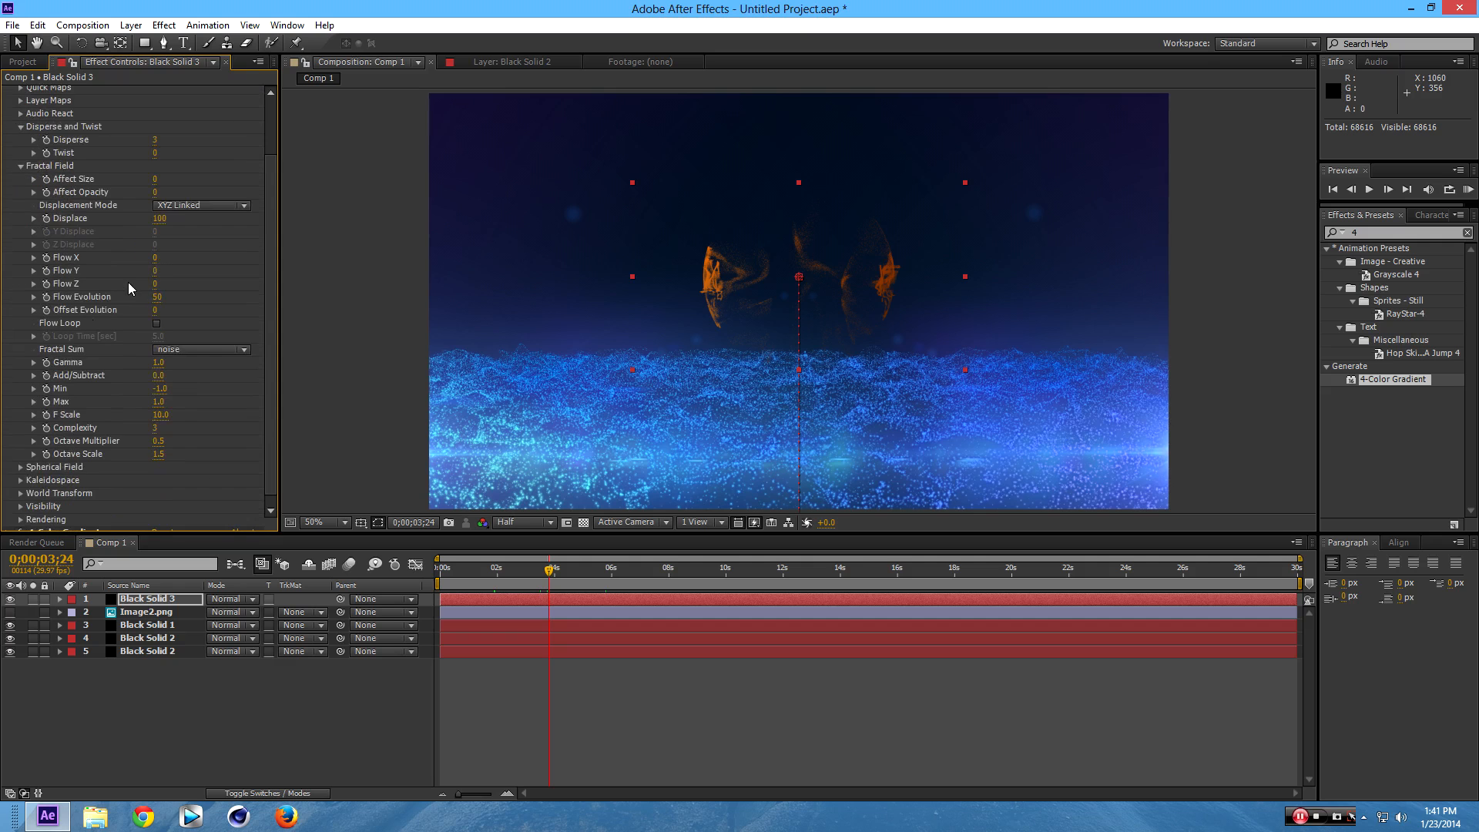
pyautogui.click(21, 467)
pyautogui.scroll(-3, 26, 465)
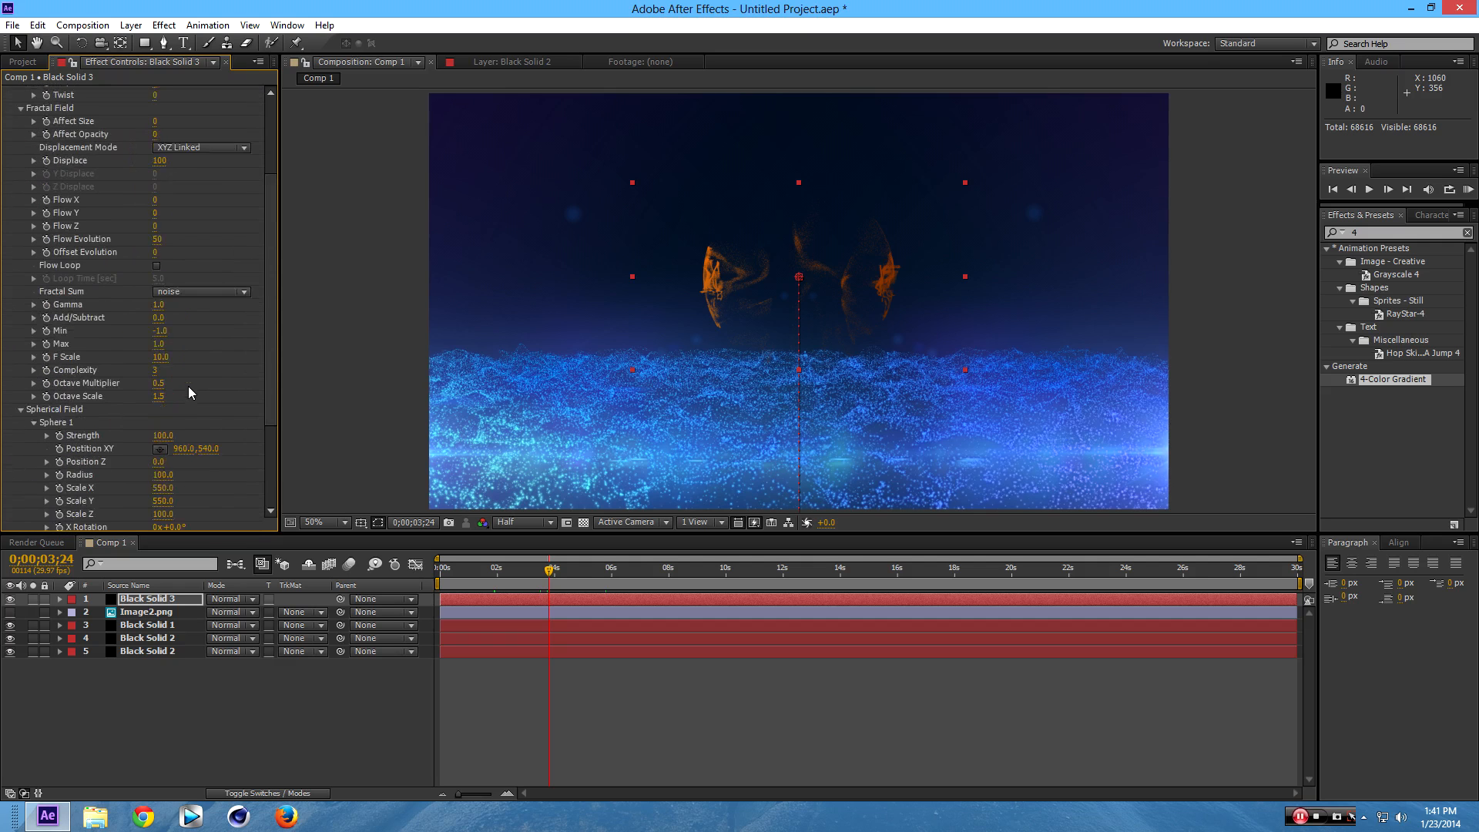
pyautogui.scroll(5, 188, 387)
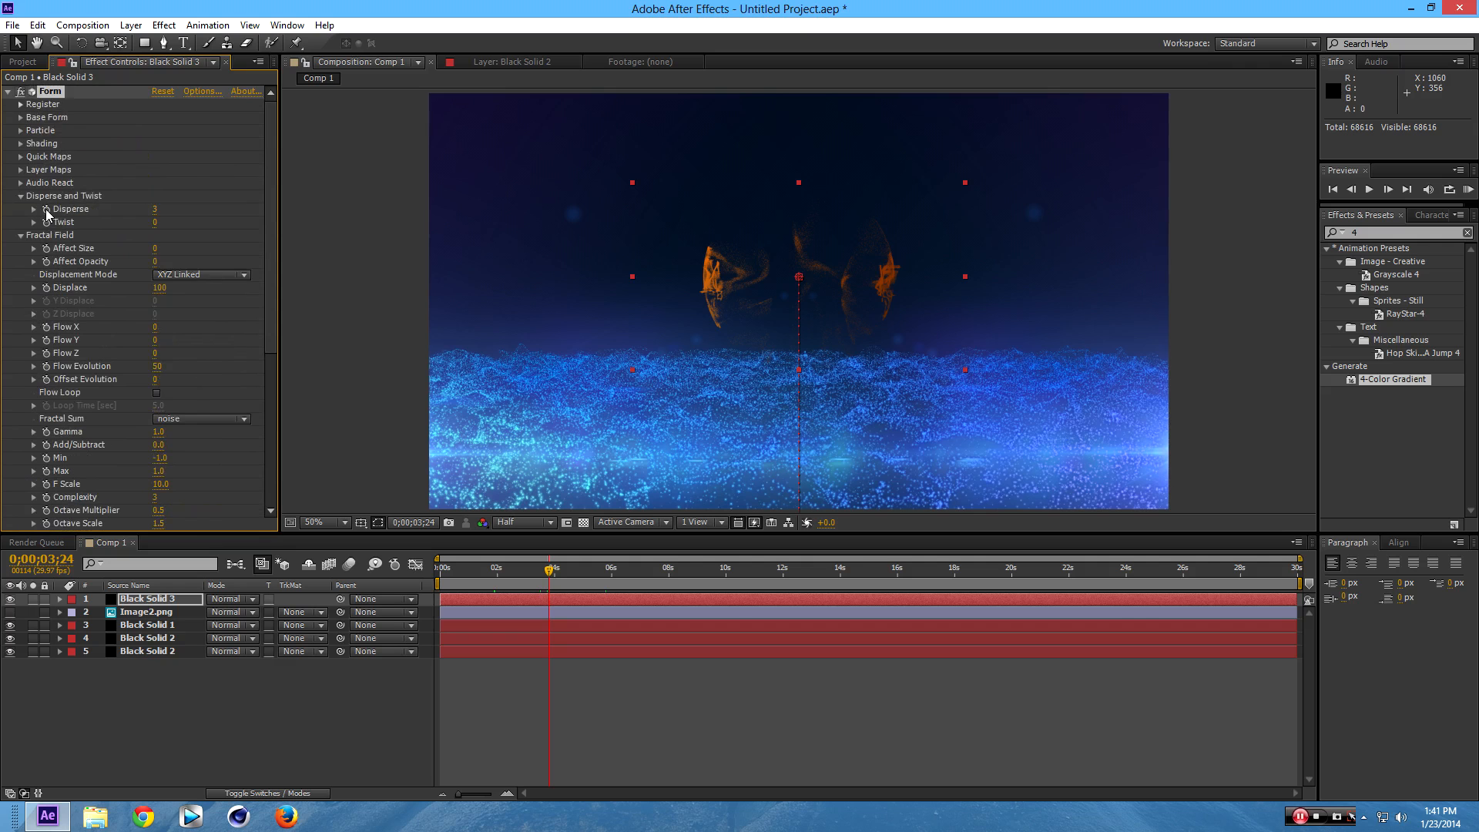
pyautogui.scroll(-1, 50, 255)
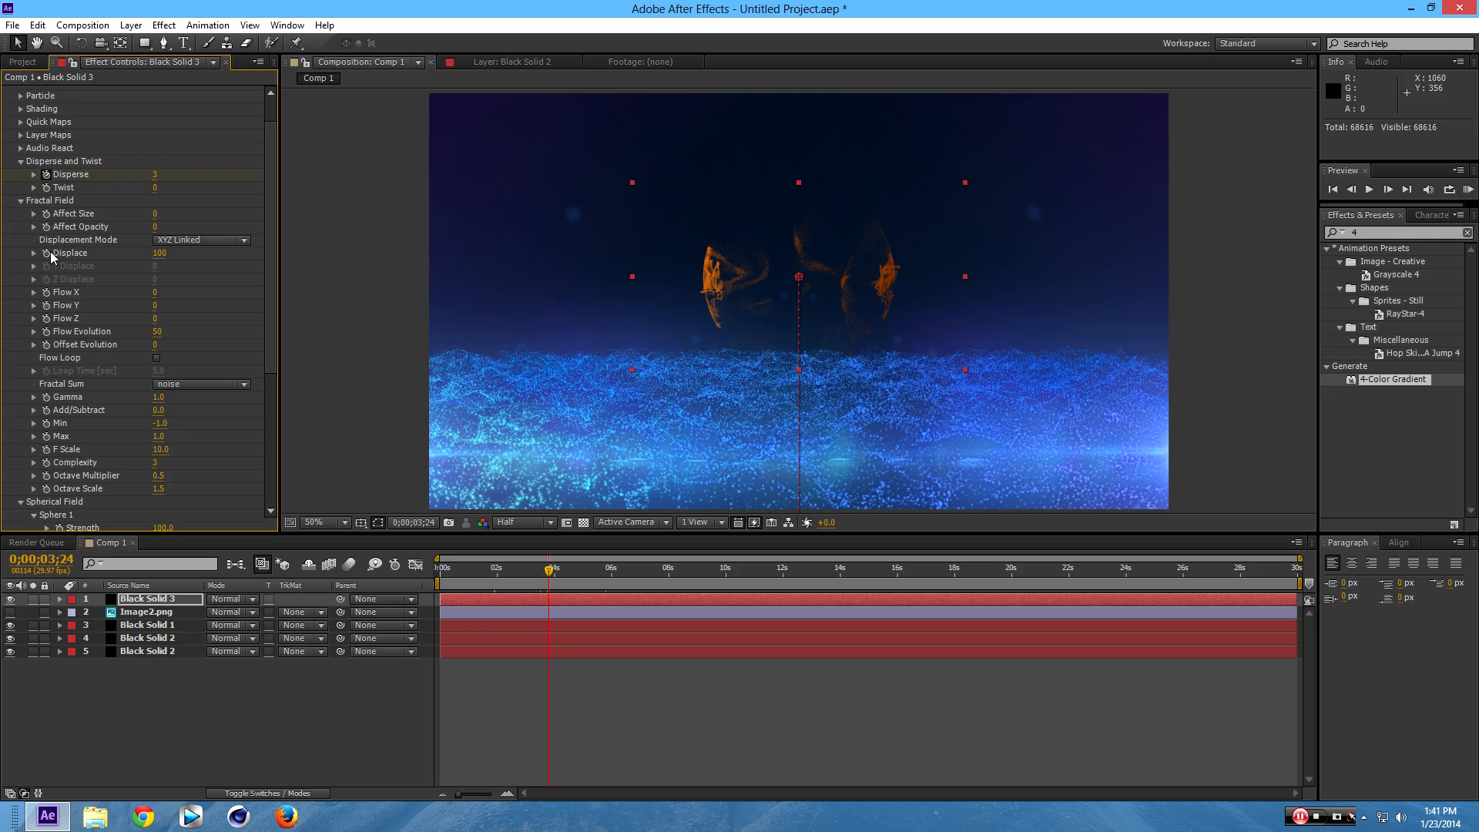
pyautogui.scroll(-5, 62, 254)
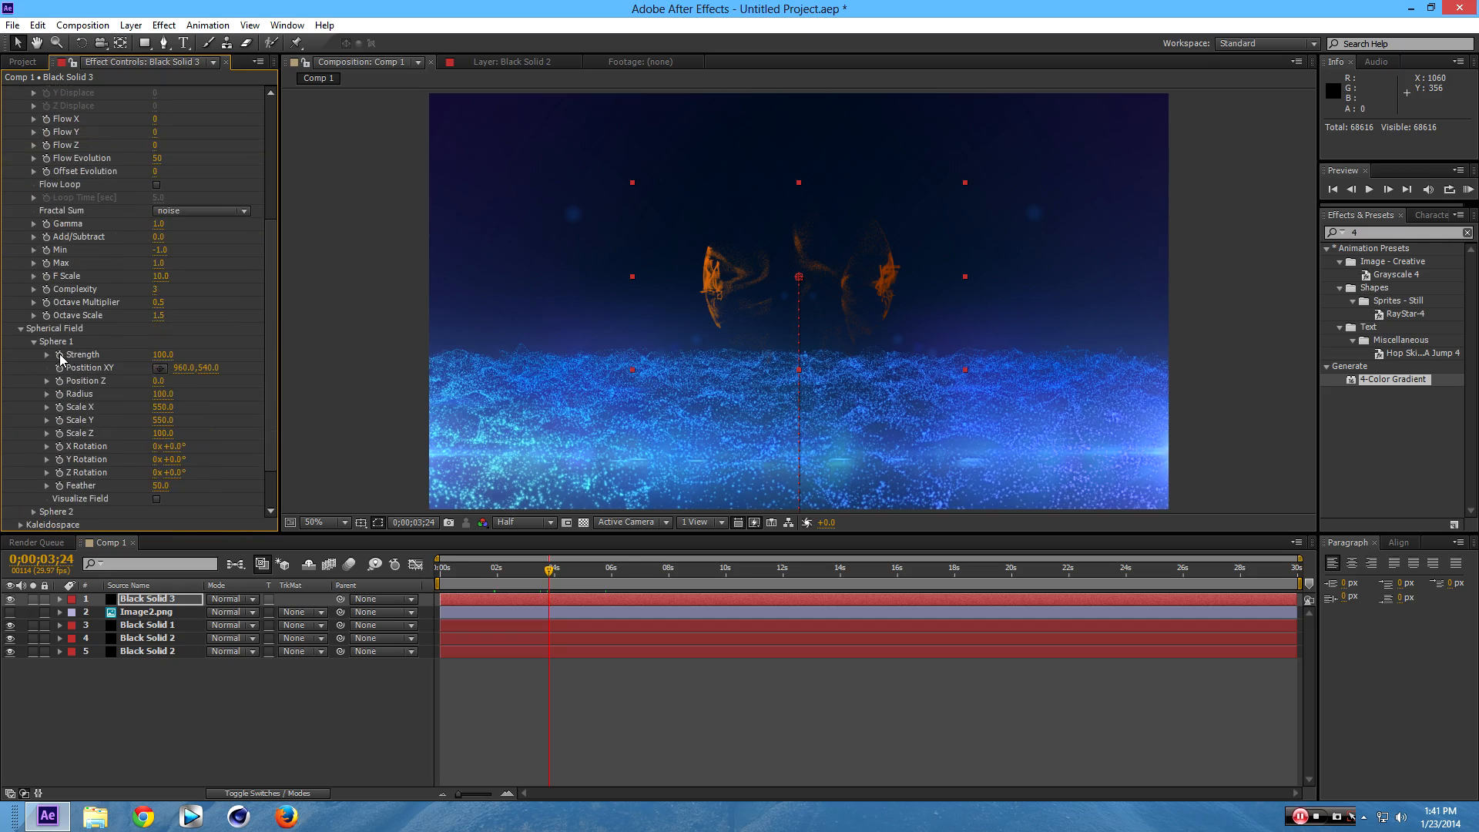
pyautogui.scroll(6, 166, 440)
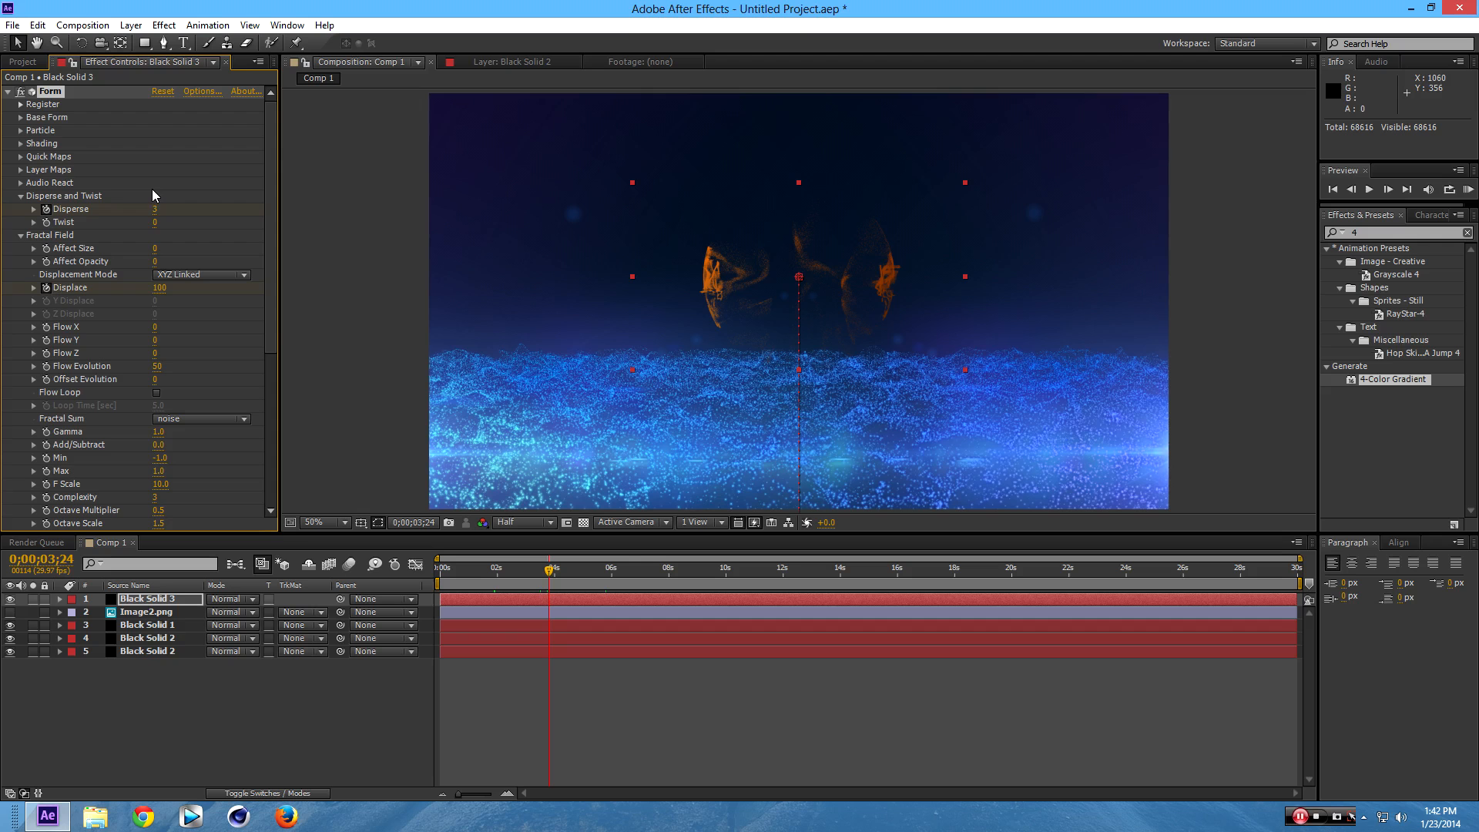
# Set Form's Disperse keyframe at 0;00;03;24 to 2.9 and its Fractal Field Displace keyframe to 99.
pyautogui.click(156, 209)
pyautogui.press('Return')
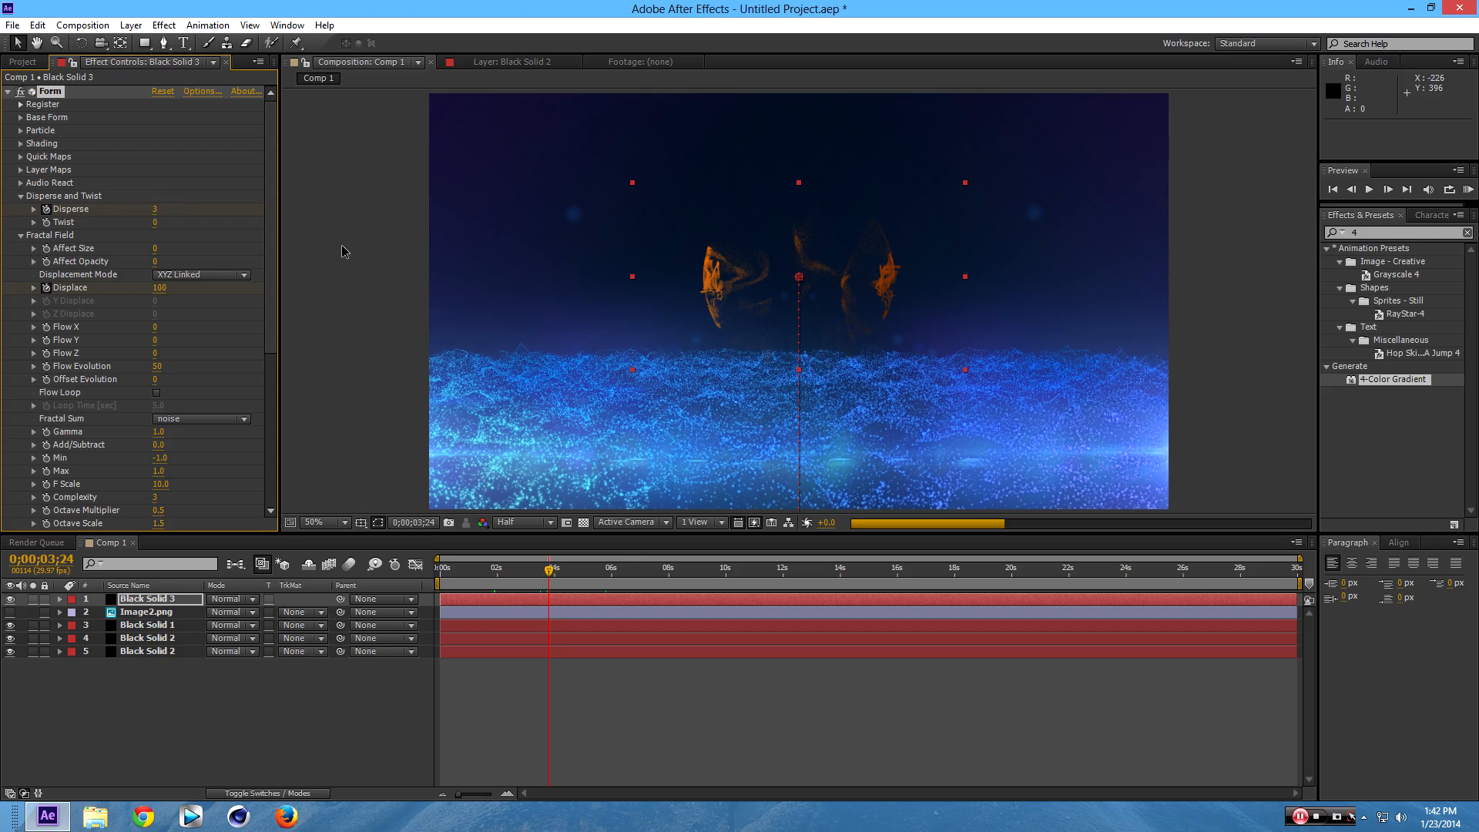
pyautogui.click(160, 287)
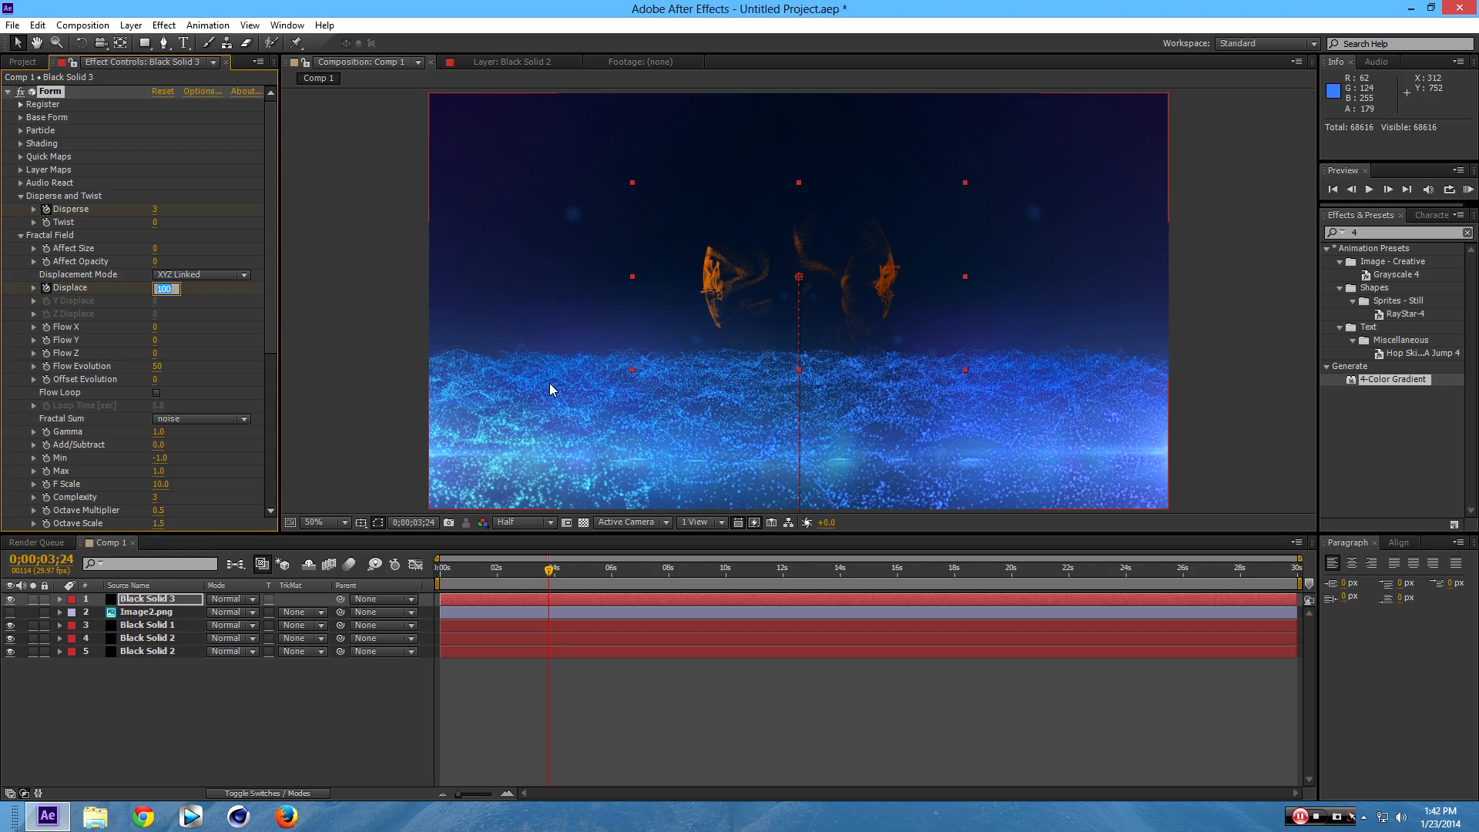
pyautogui.write('99')
pyautogui.press('Return')
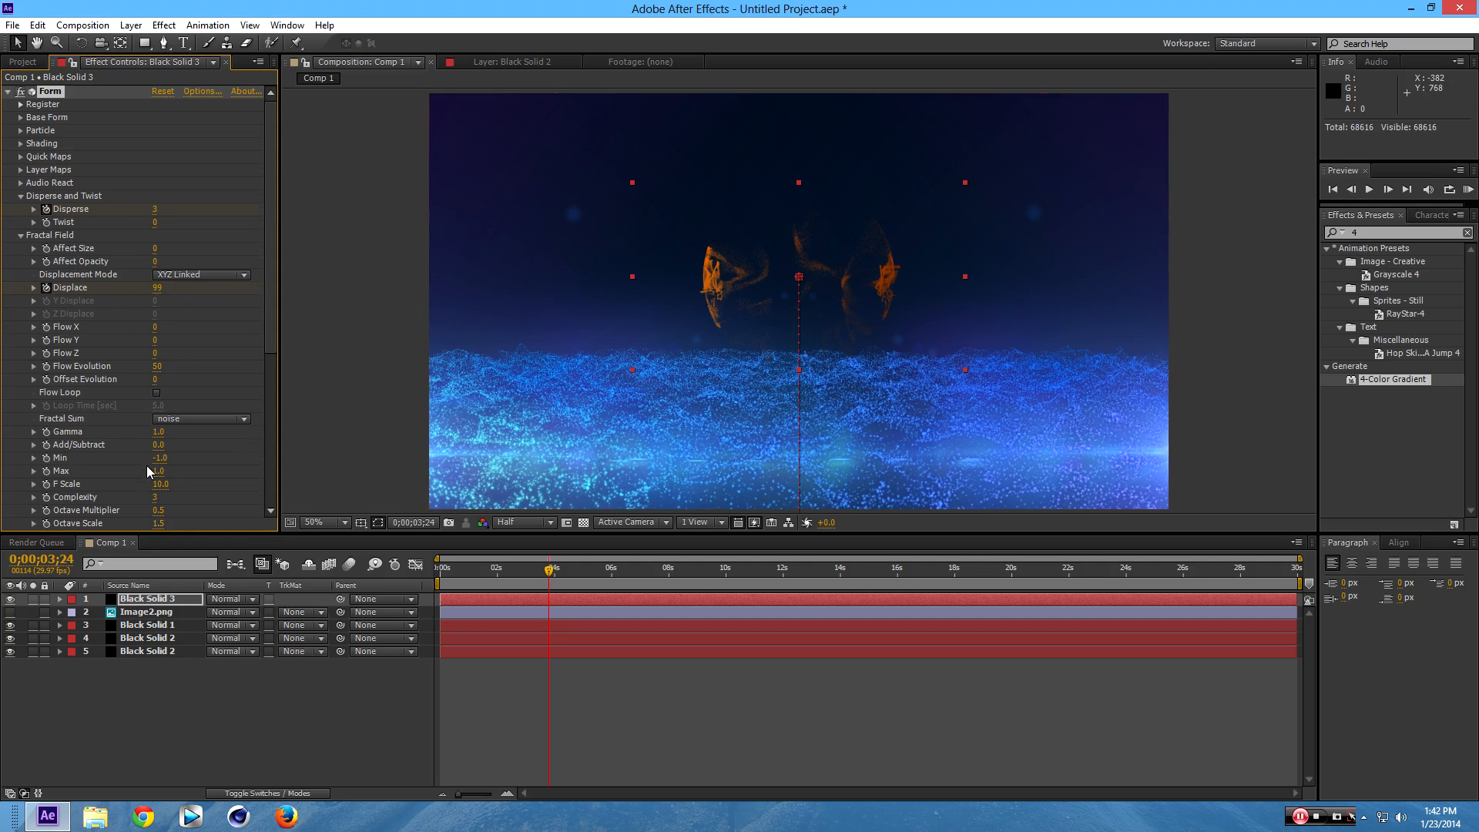
# Set the Strength keyframe of Sphere 1 in Form's Spherical Field to 99.
pyautogui.scroll(-3, 147, 465)
pyautogui.scroll(-3, 147, 464)
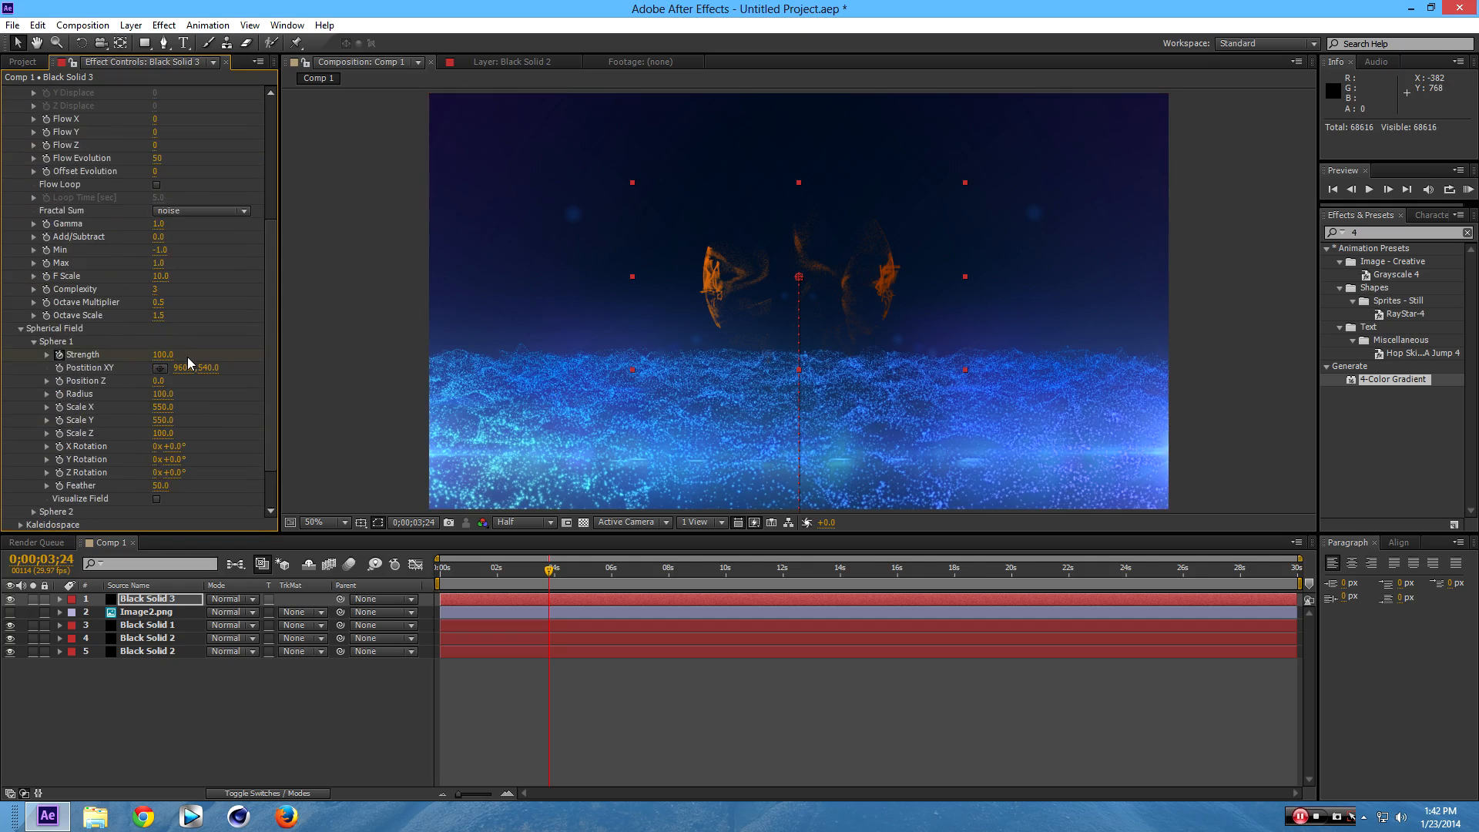
pyautogui.click(163, 355)
pyautogui.write('99')
pyautogui.press('Return')
# At 0;00;04;28, keyframe the Form effect's Disperse and Fractal Field Displace at 0.
pyautogui.moveTo(552, 571); pyautogui.dragTo(583, 572)
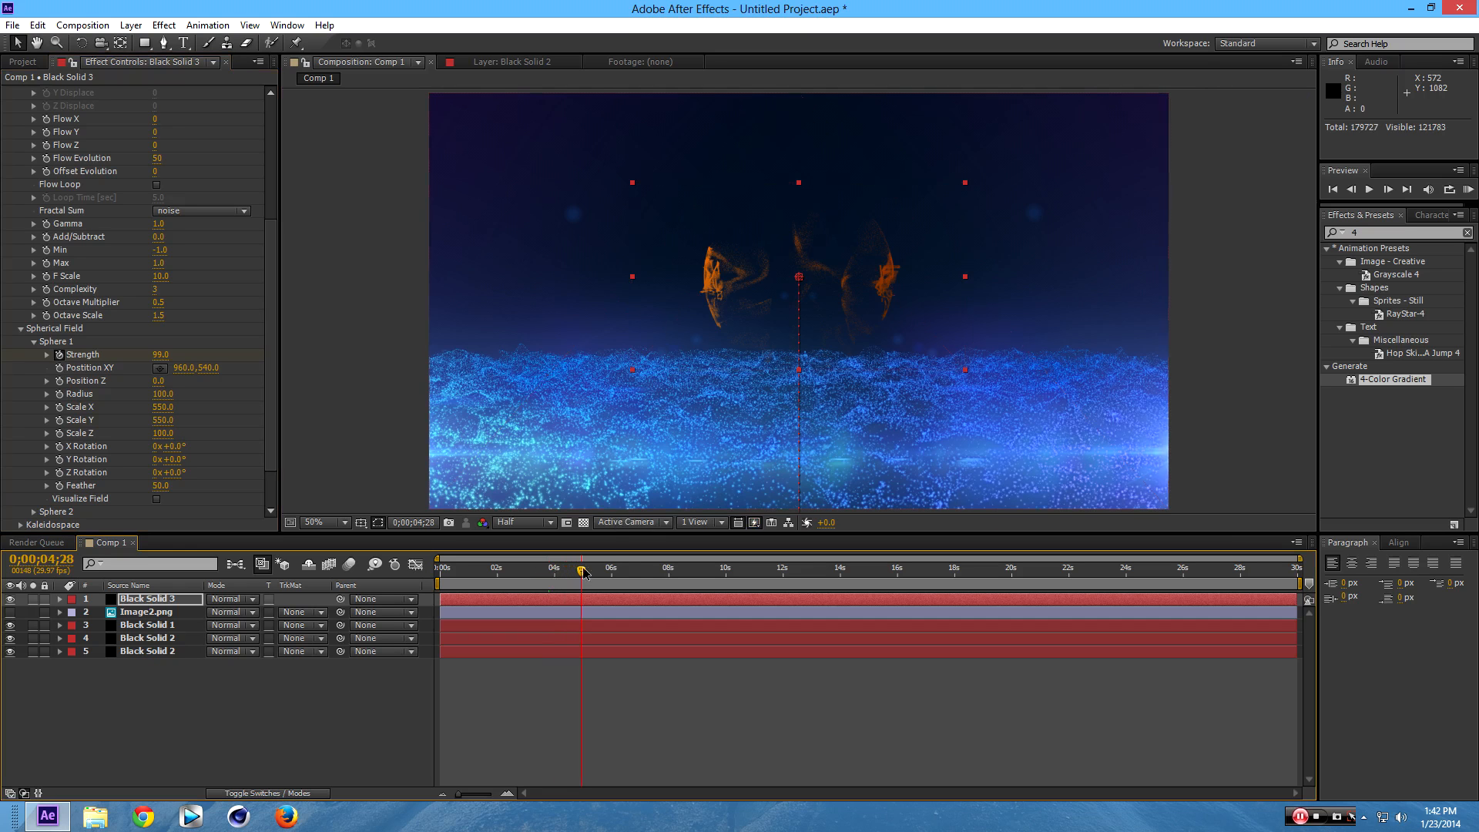
pyautogui.scroll(3, 211, 376)
pyautogui.scroll(3, 202, 388)
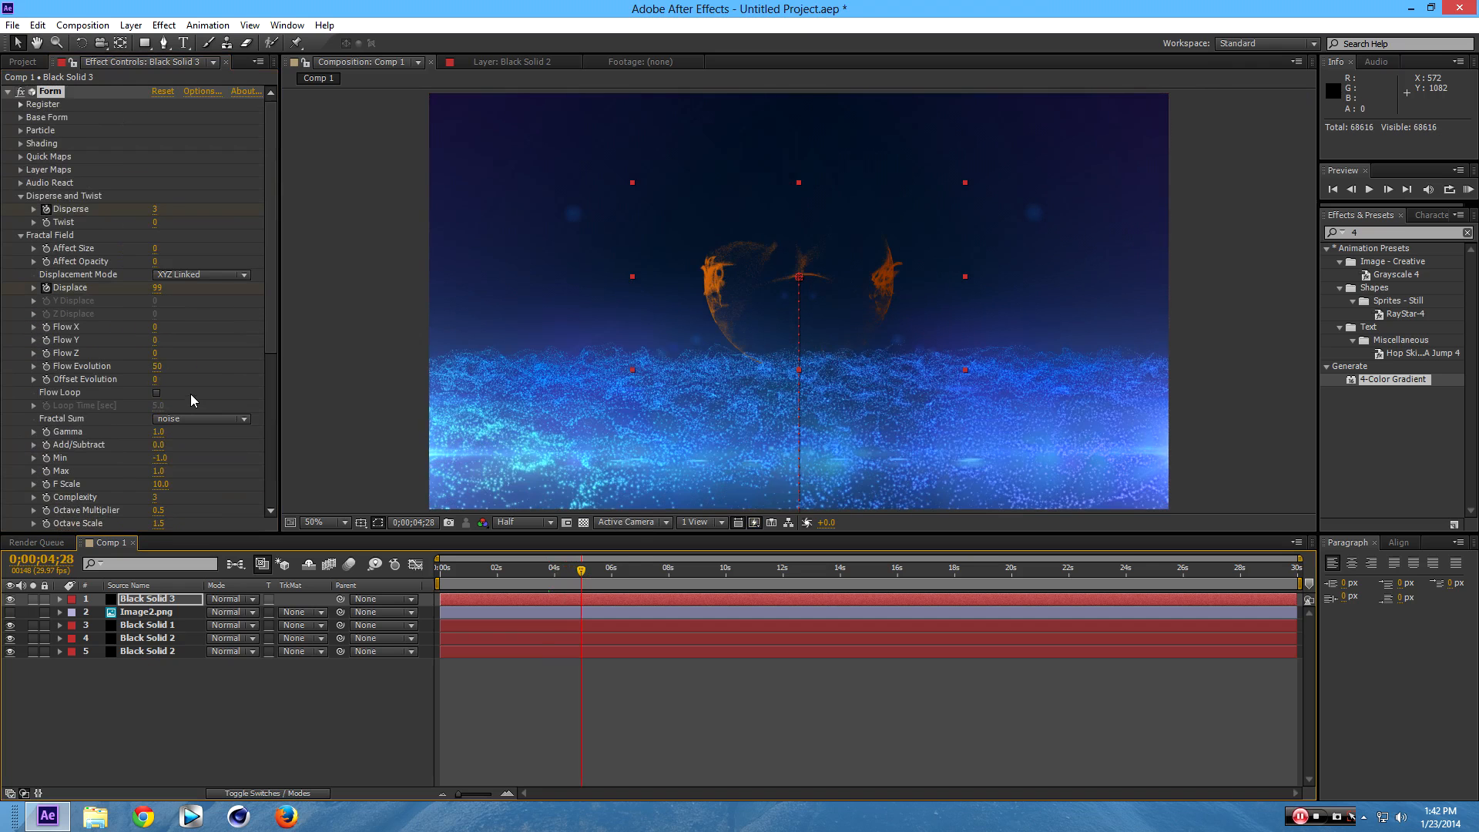
pyautogui.click(155, 210)
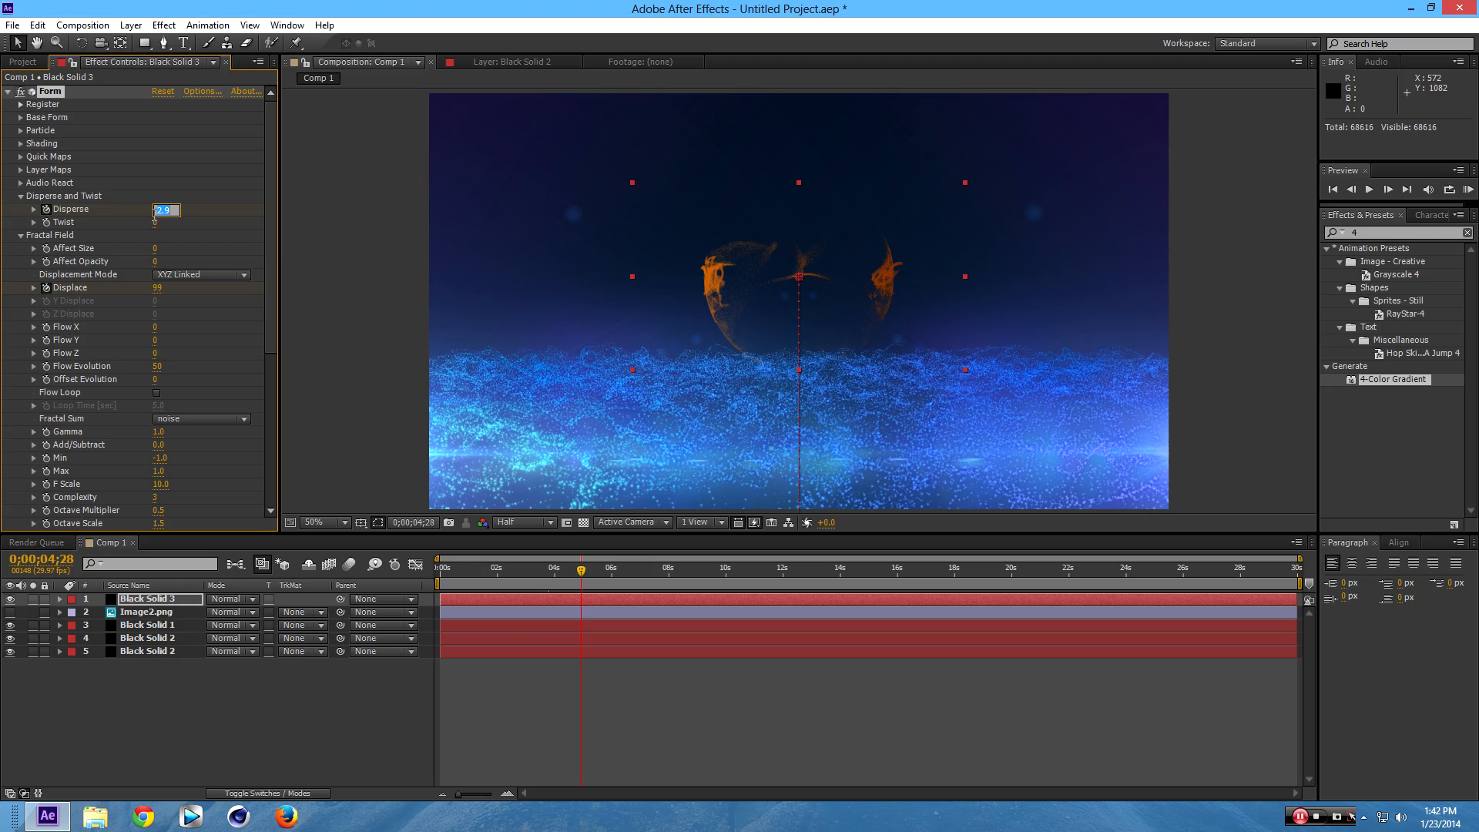
pyautogui.press('Return')
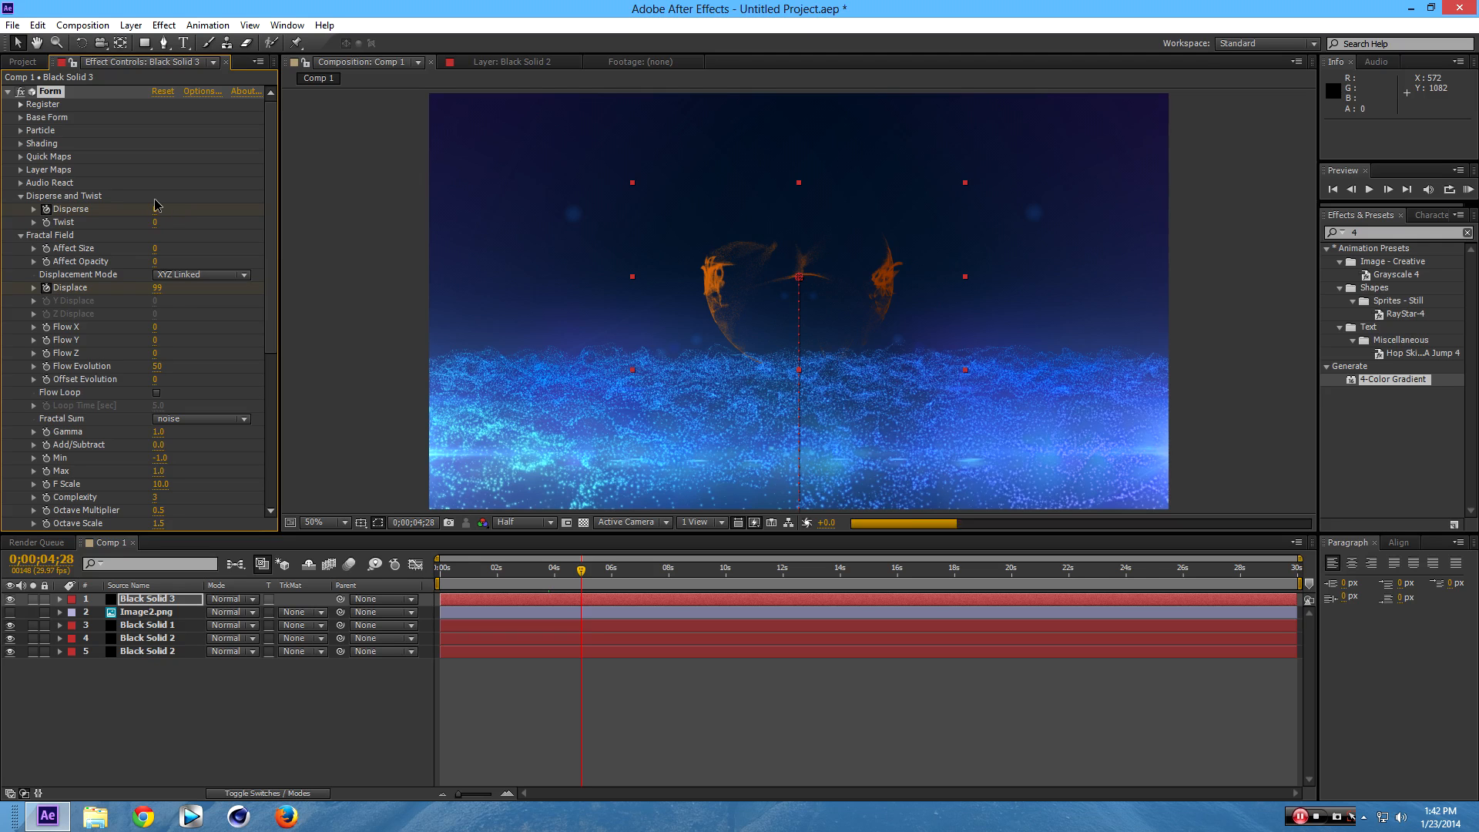
pyautogui.click(157, 287)
pyautogui.write('0')
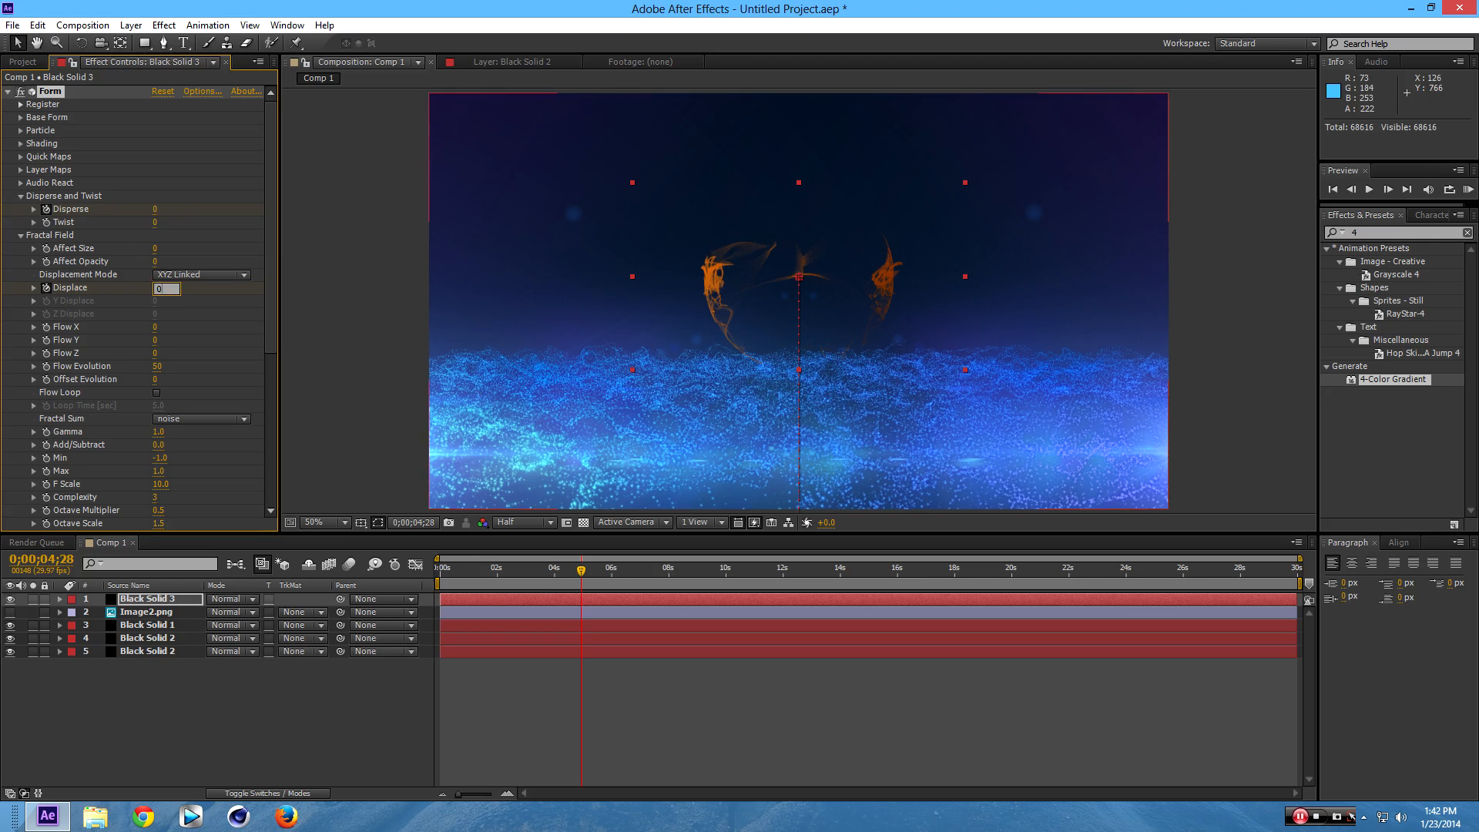
pyautogui.press('Return')
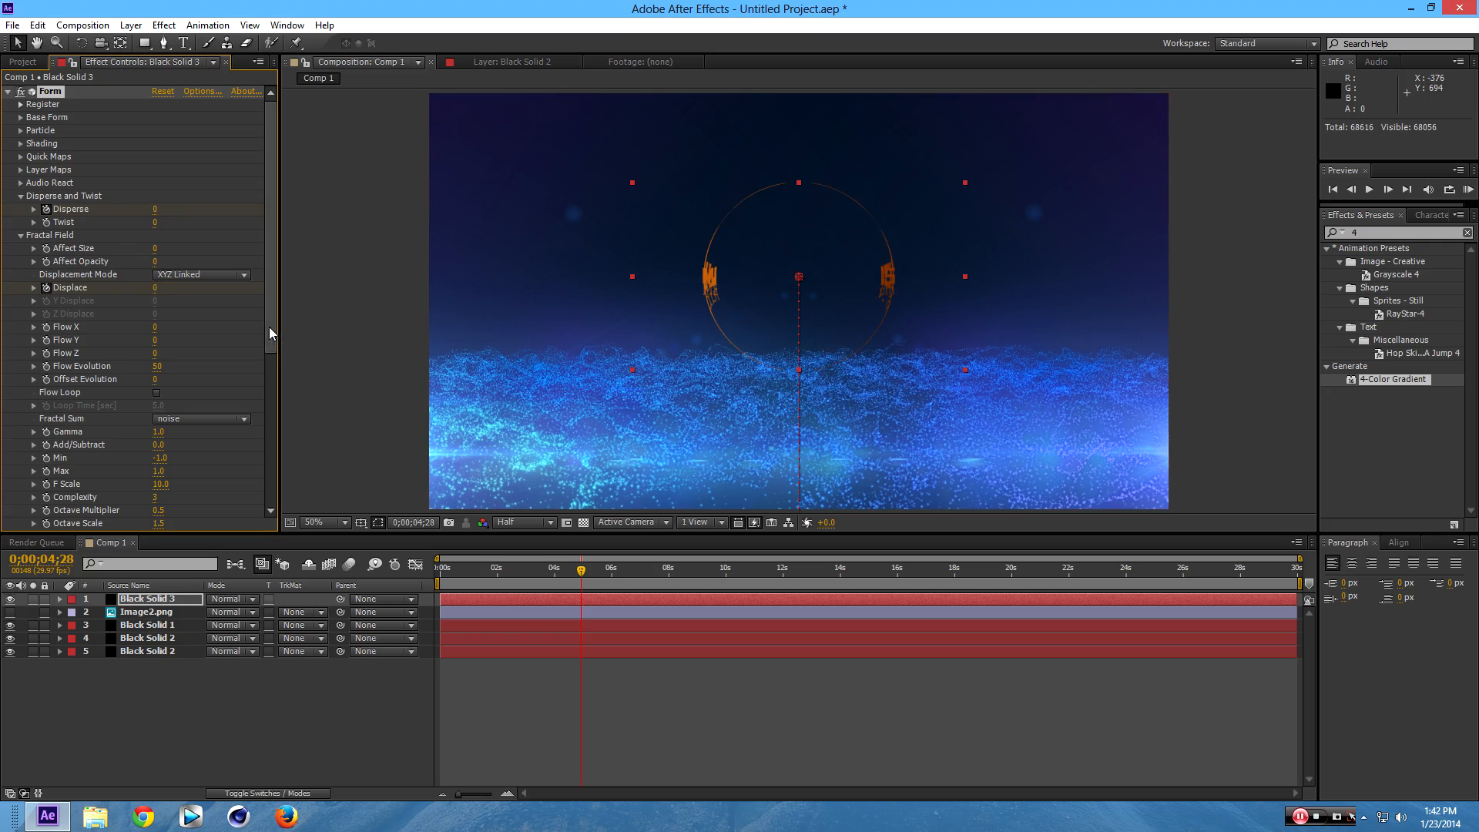
# At 0;00;04;28, set the Strength keyframe of Form's Sphere 1 to 0.
pyautogui.moveTo(276, 284); pyautogui.dragTo(266, 446)
pyautogui.click(160, 300)
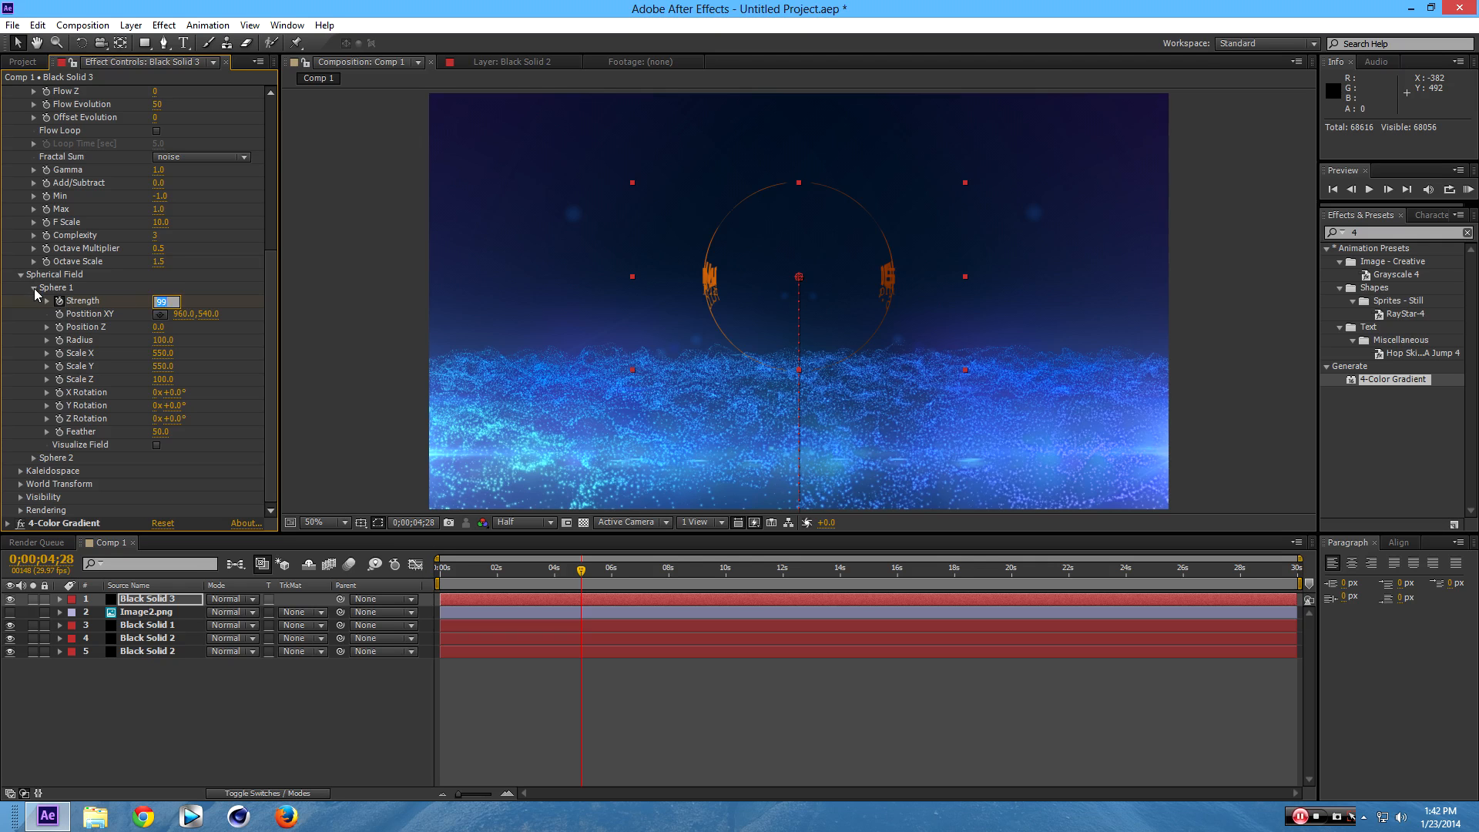
pyautogui.write('0')
pyautogui.press('Return')
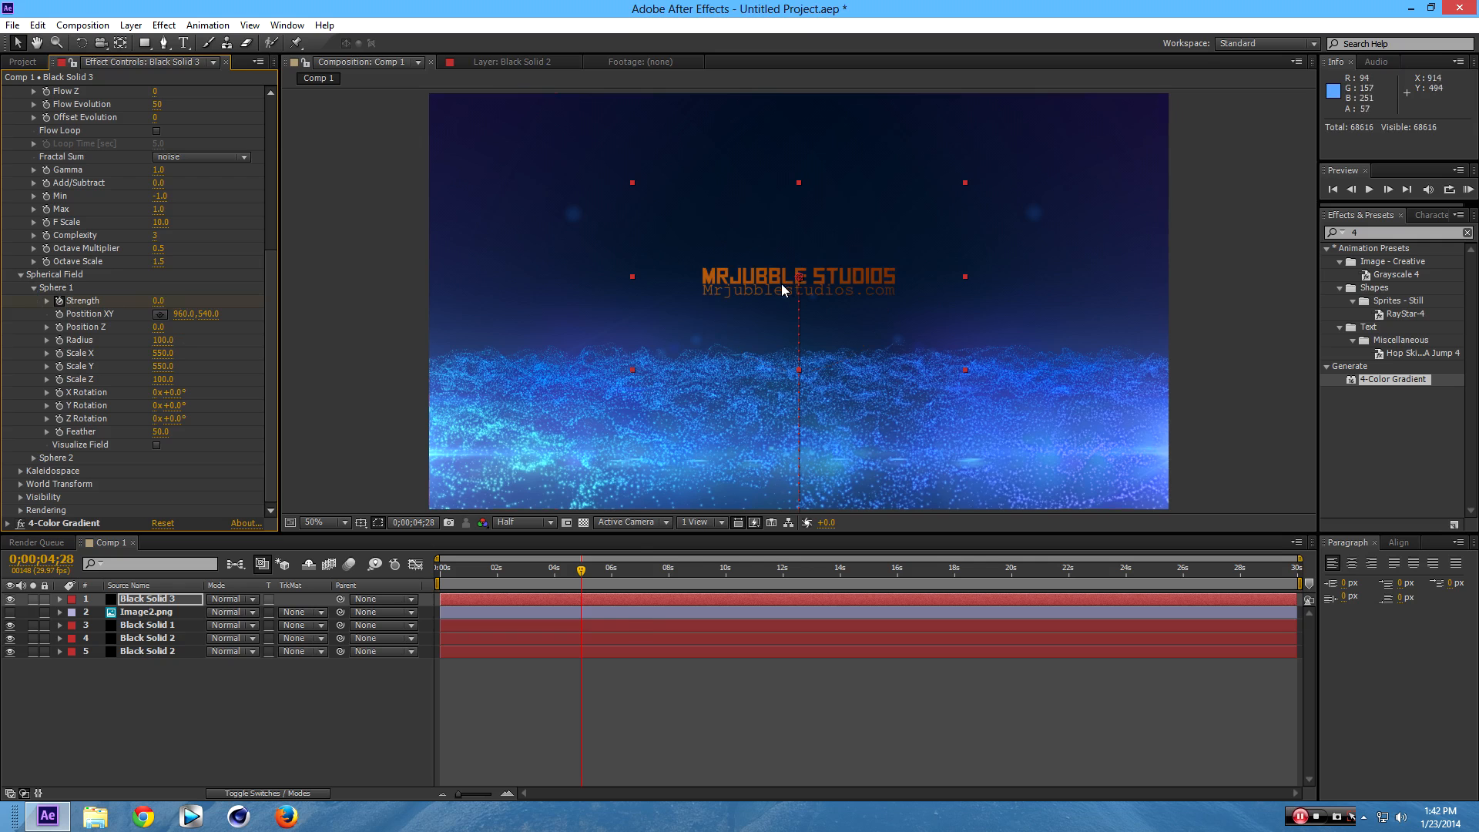
# Review how the particle text forms between 0;00;03;18 and 0;00;04;14.
pyautogui.moveTo(581, 571); pyautogui.dragTo(545, 572)
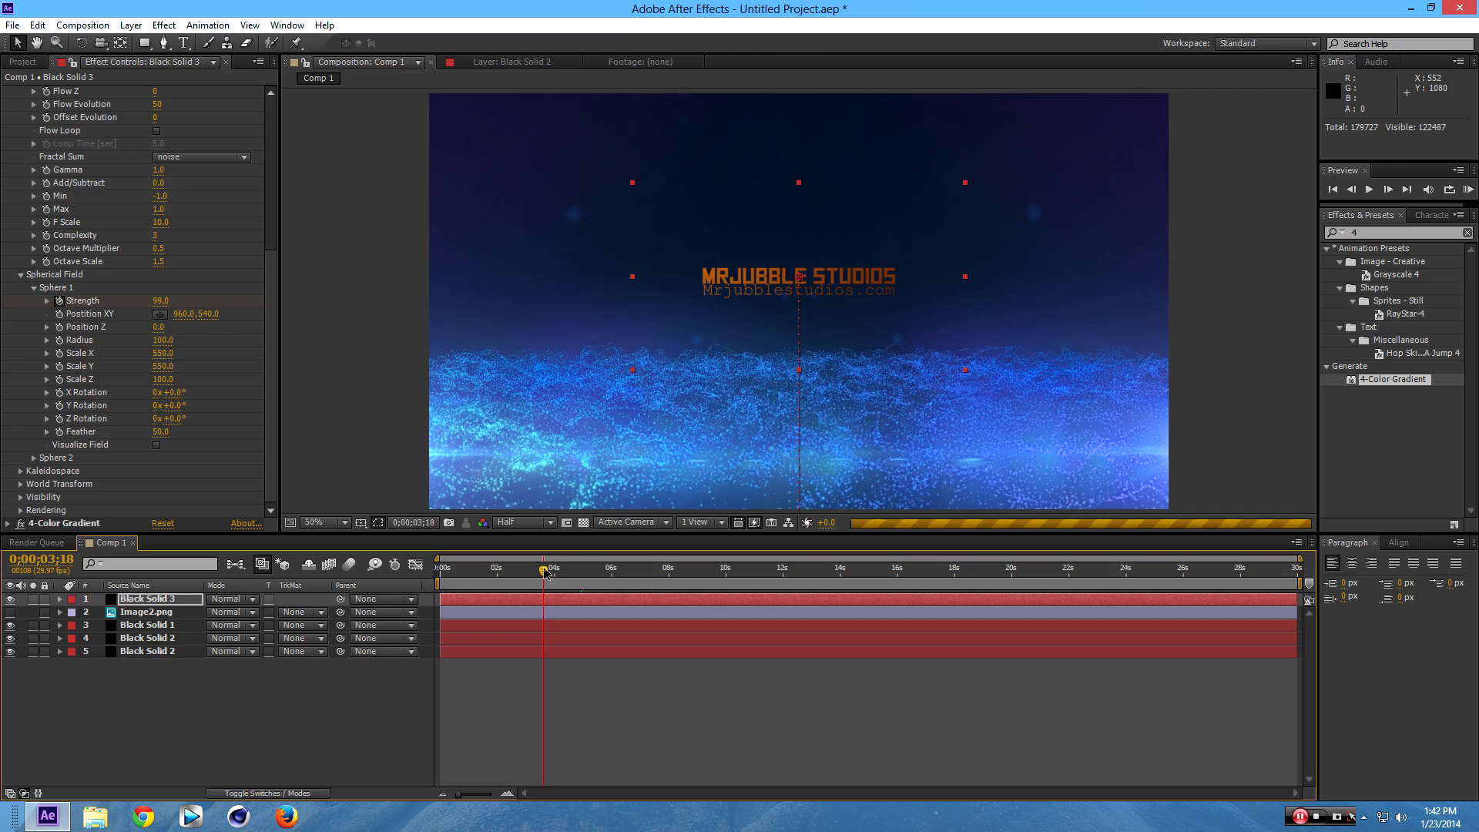
pyautogui.click(1387, 190)
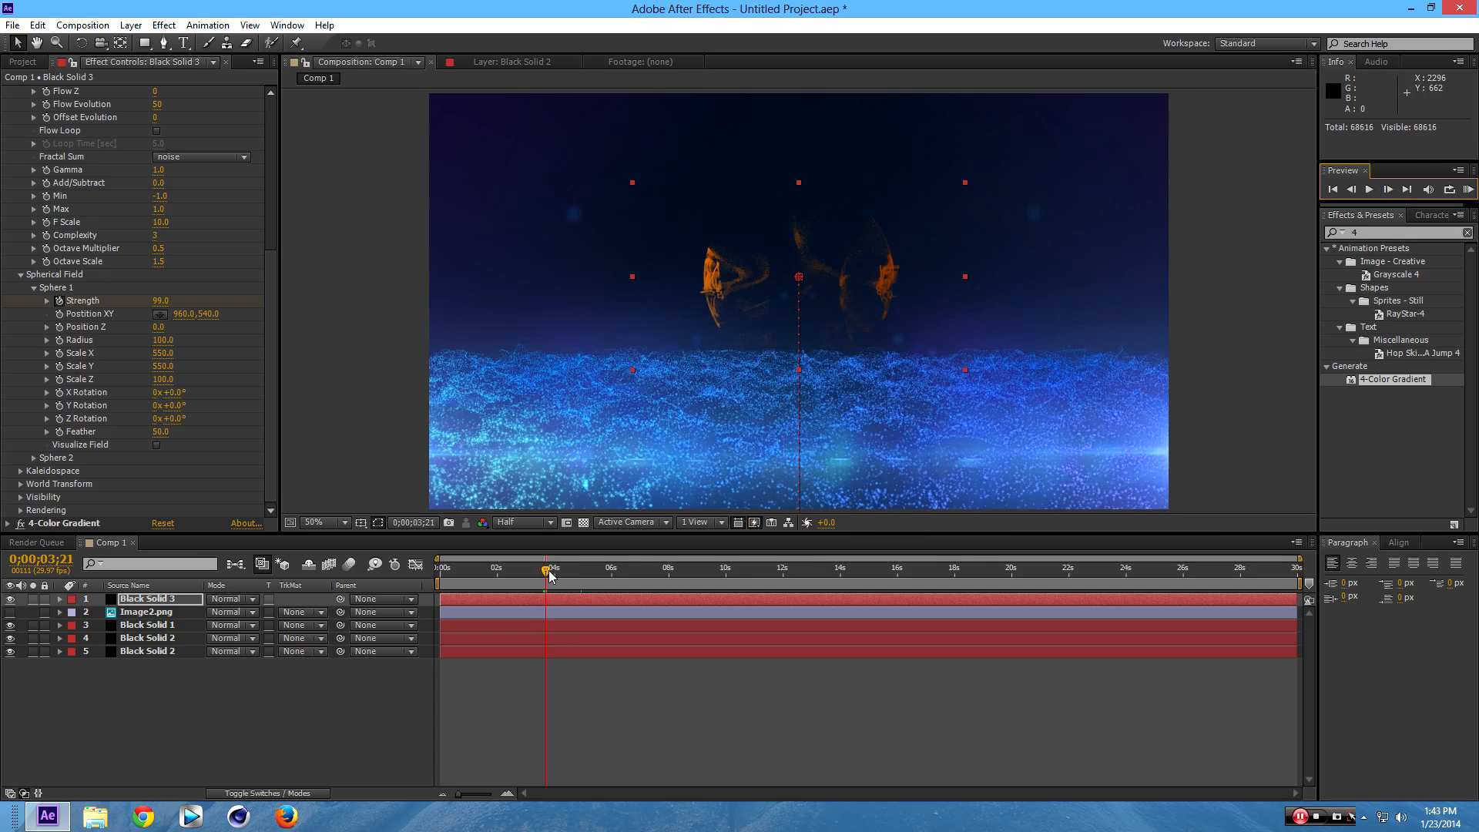
pyautogui.moveTo(549, 575); pyautogui.dragTo(557, 575)
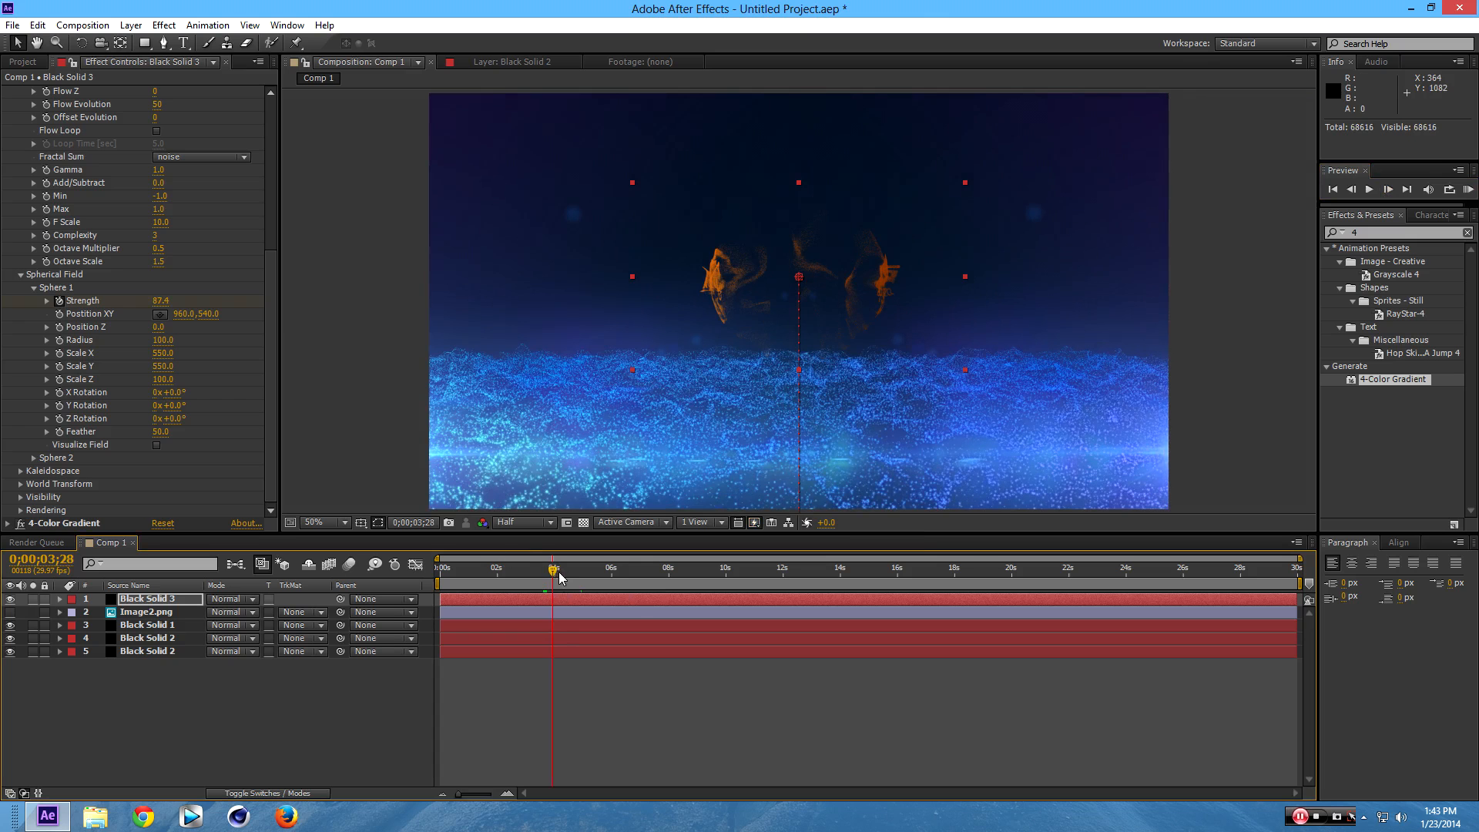
pyautogui.moveTo(560, 578); pyautogui.dragTo(570, 576)
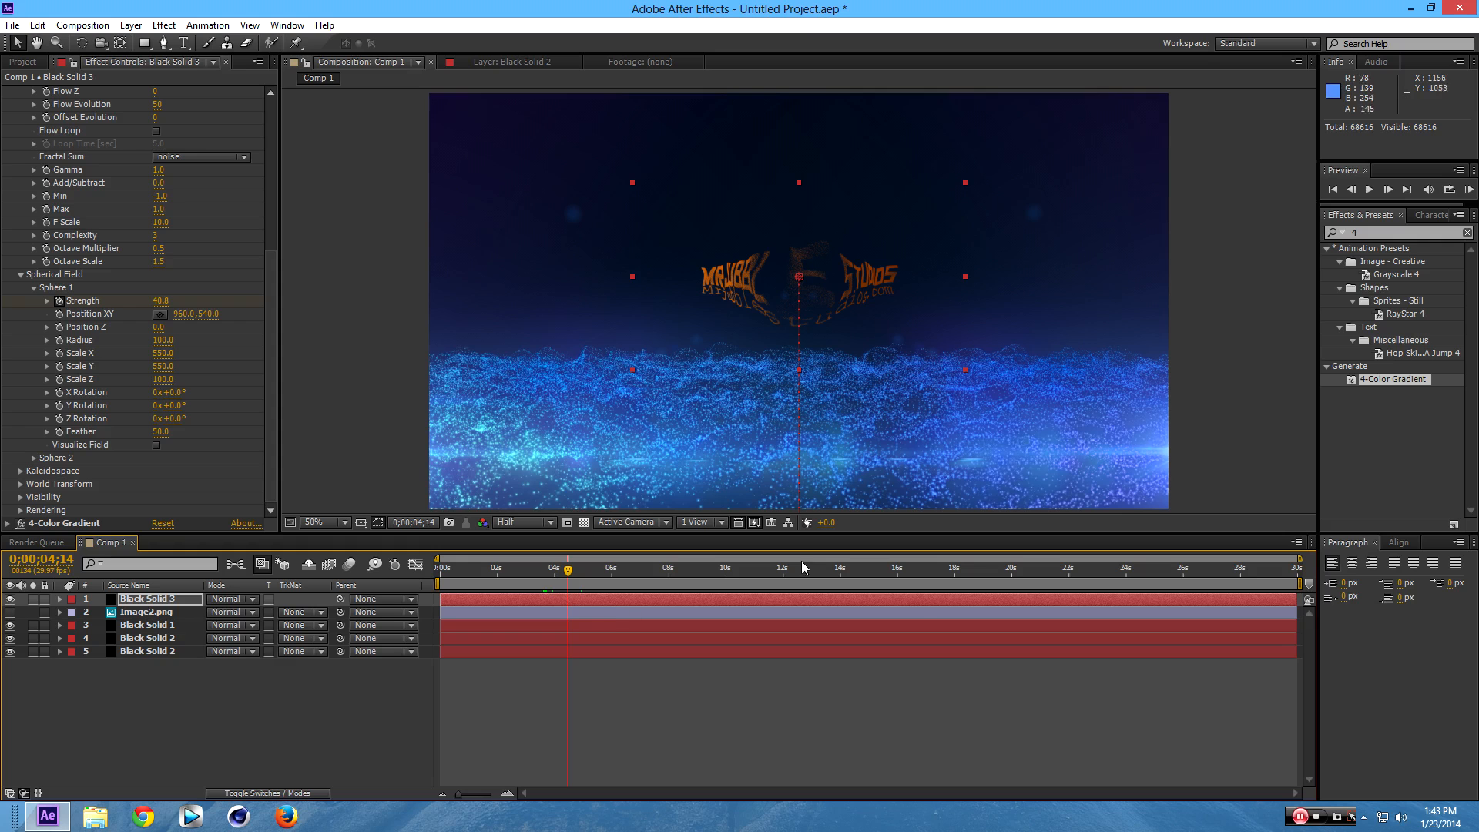
# Add a new black 1920 x 1080 px solid named Black Solid 4 above the other layers.
pyautogui.click(279, 734)
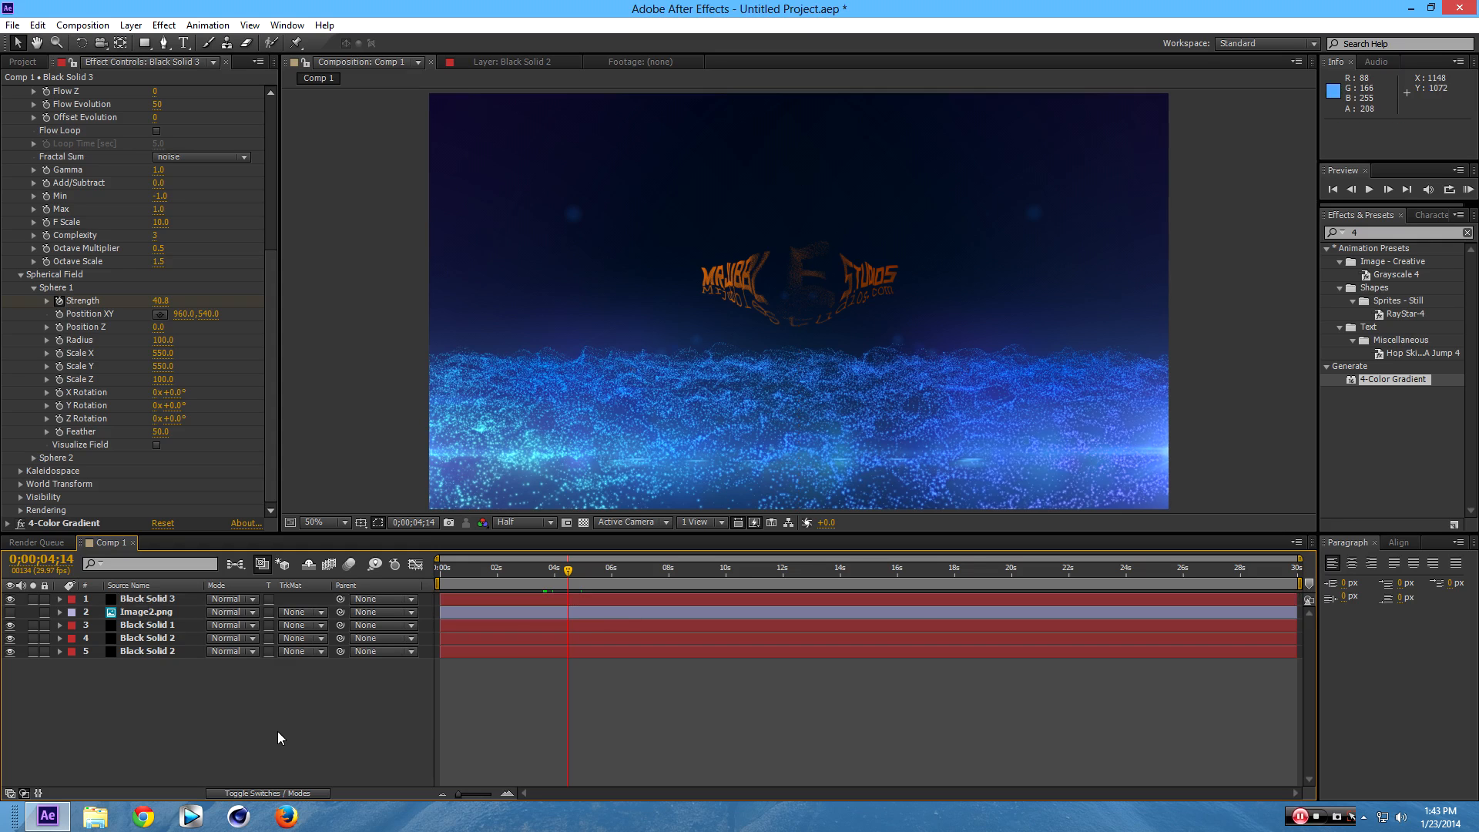
pyautogui.rightClick(279, 734)
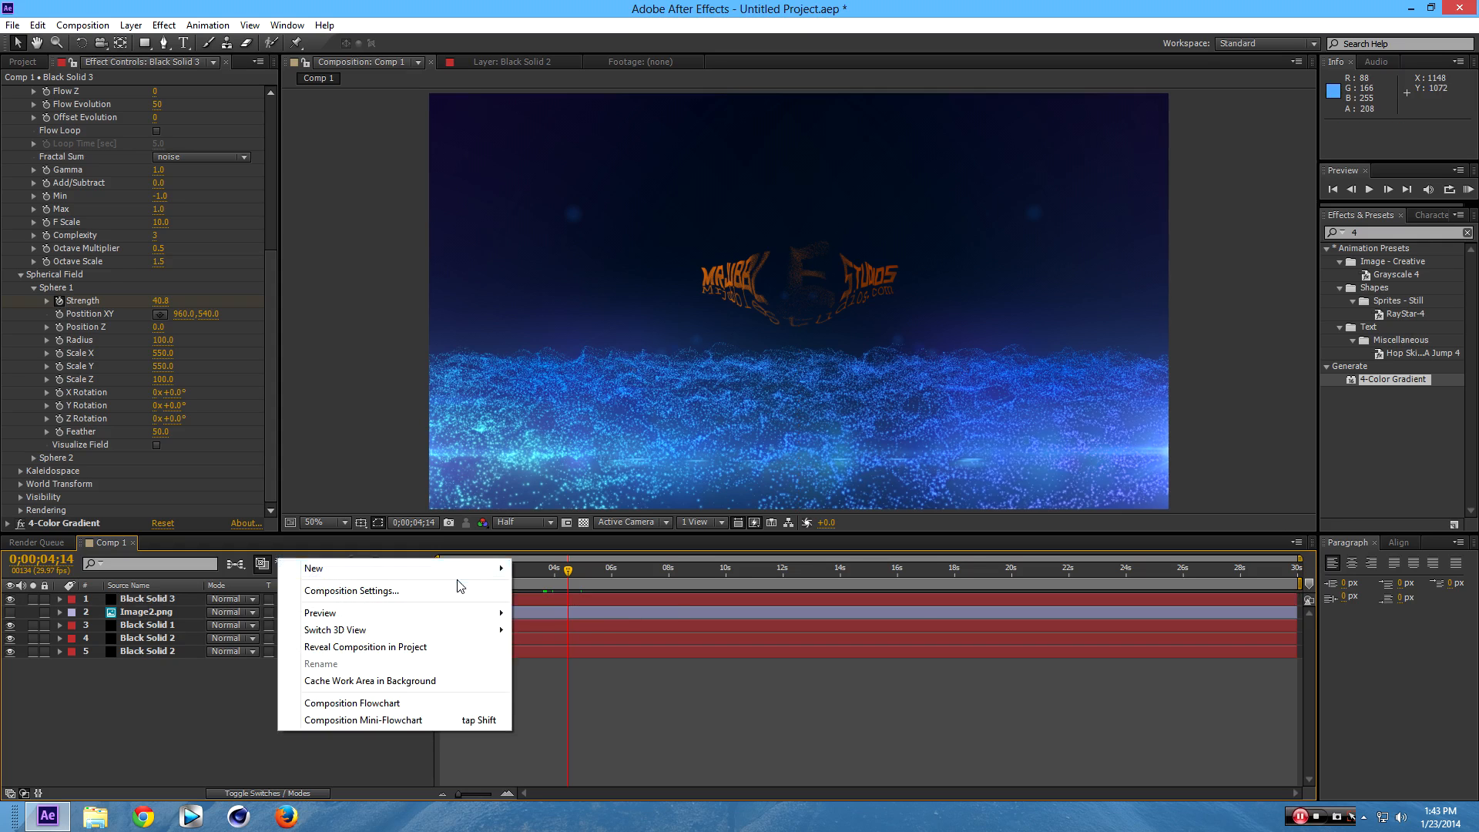
pyautogui.moveTo(493, 568)
pyautogui.click(581, 609)
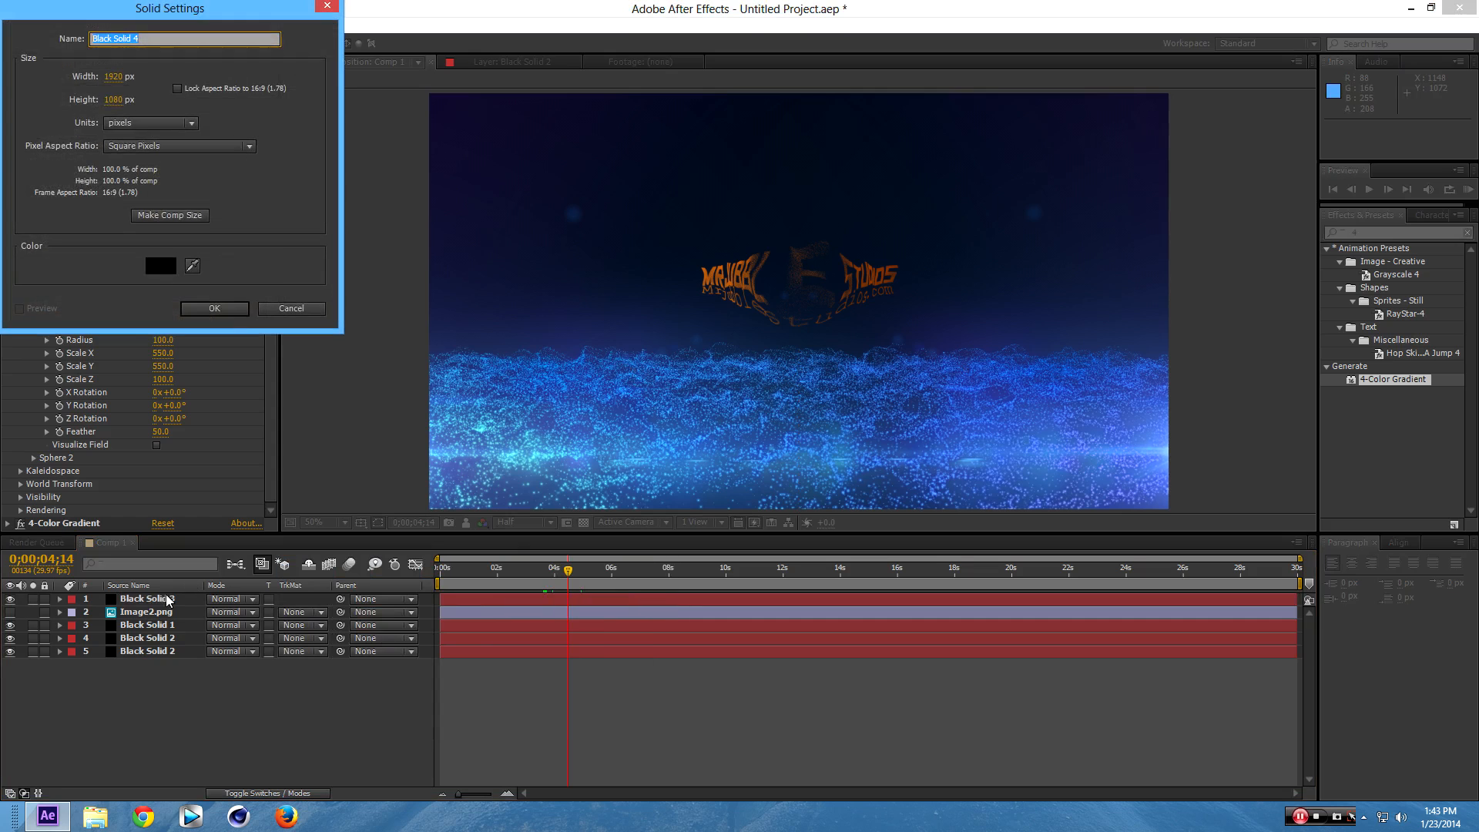
pyautogui.click(236, 312)
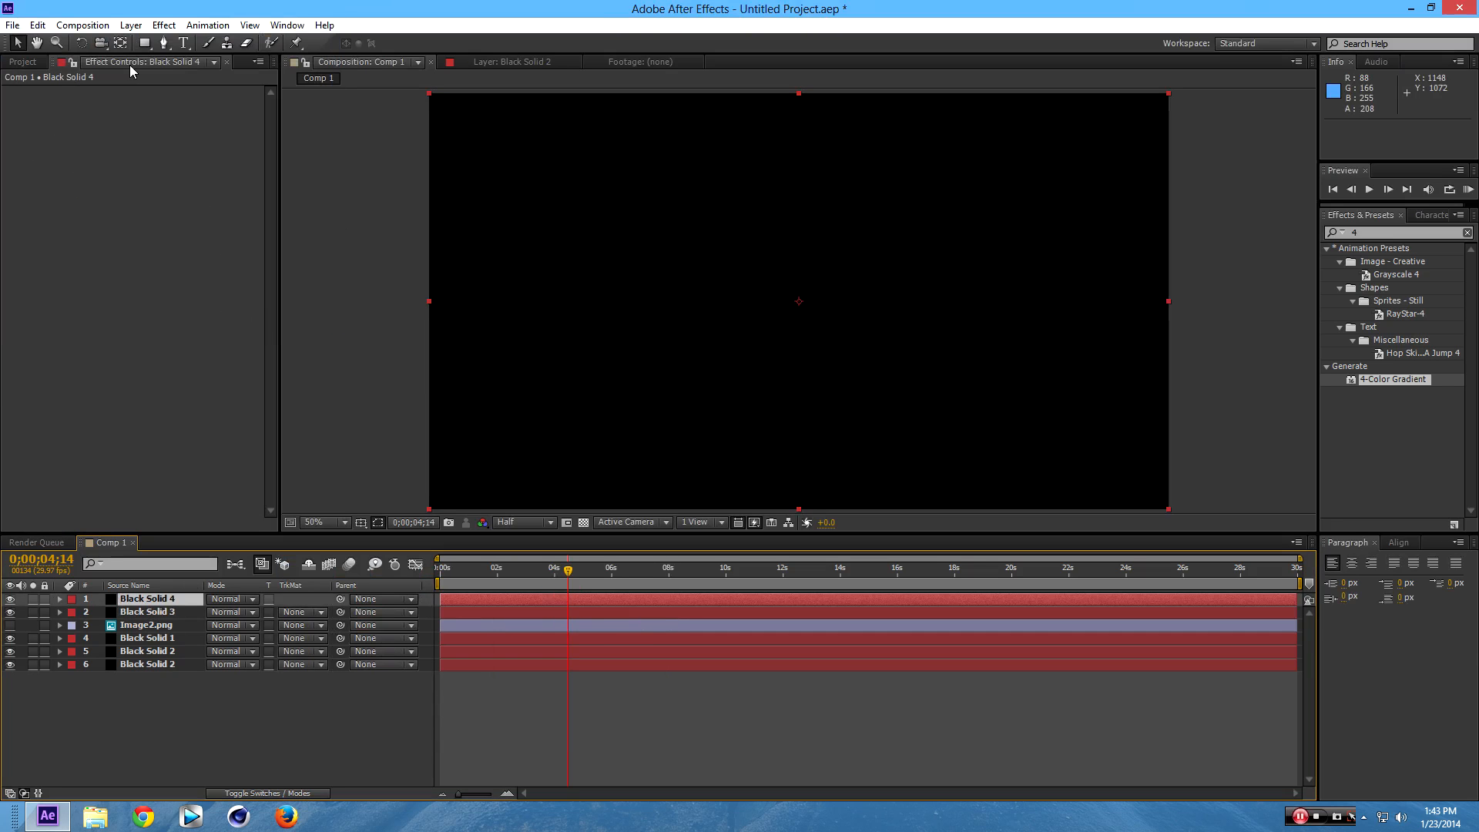
# Apply the Video Copilot Optical Flares effect to Black Solid 4.
pyautogui.click(164, 25)
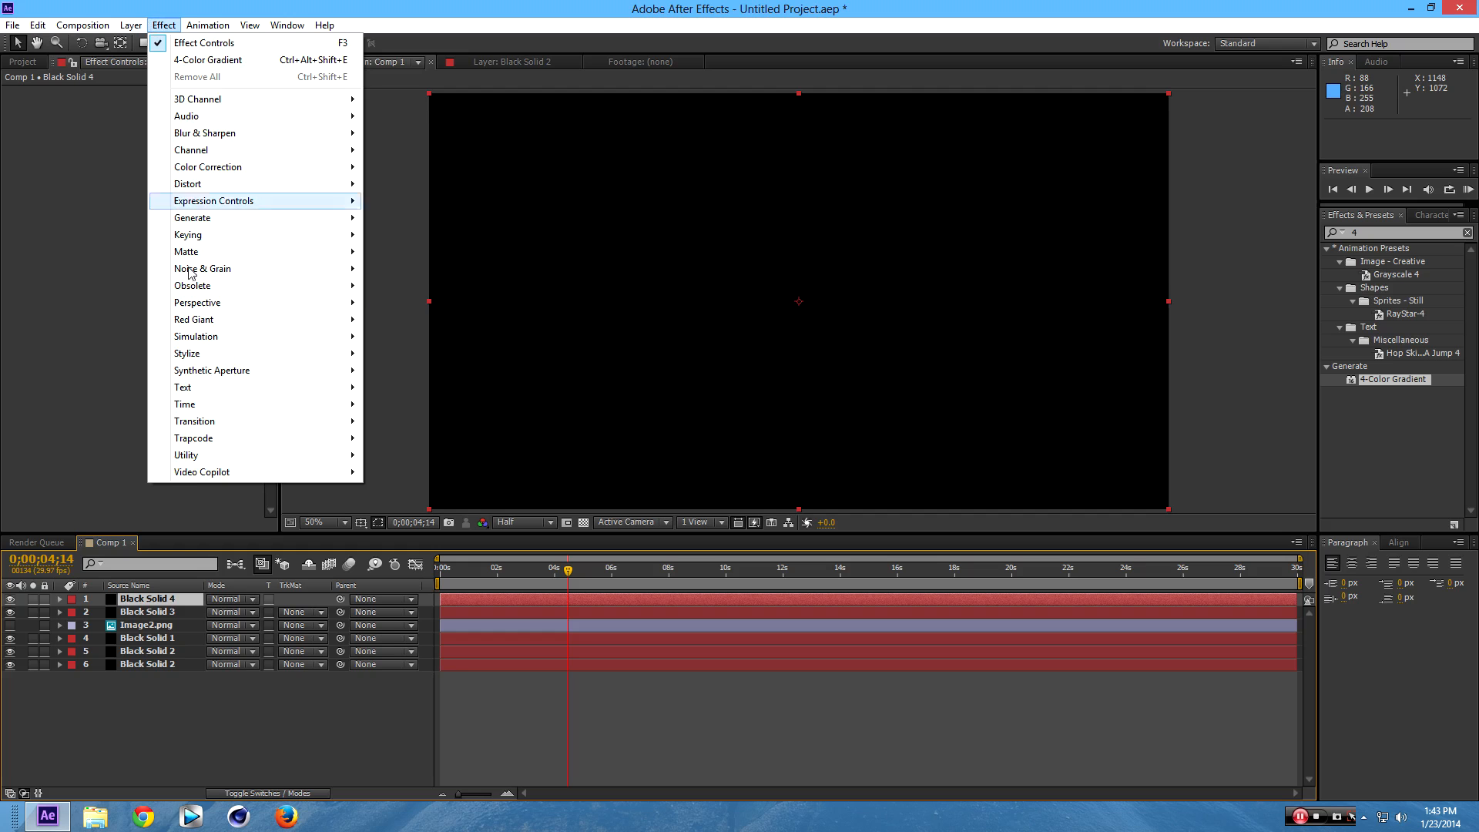
pyautogui.moveTo(208, 473)
pyautogui.click(386, 473)
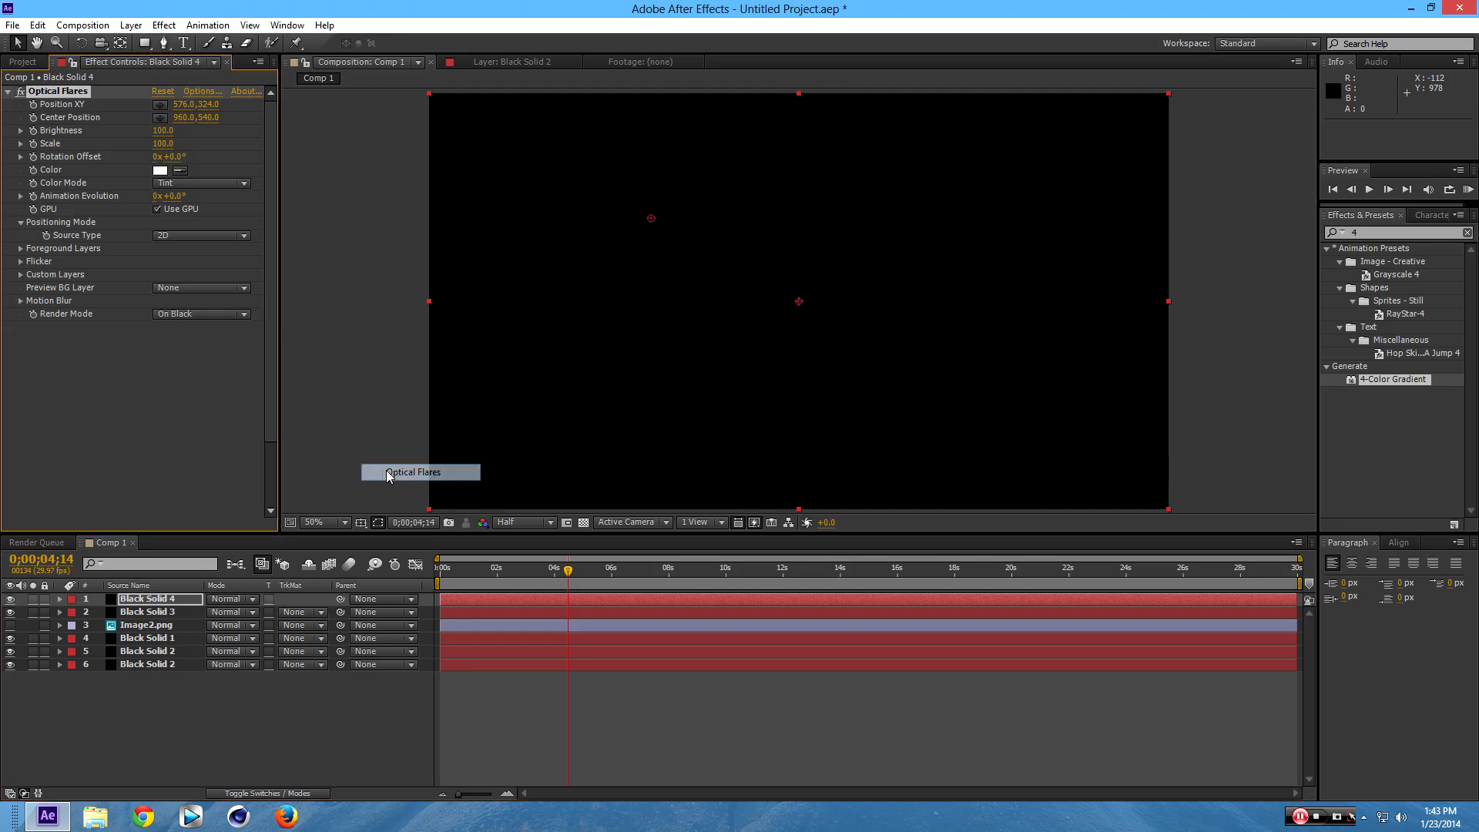
# Browse the Optical Flares presets in Pro Presets 2, Pro Presets and Natural Flares for a suitable flare.
pyautogui.click(199, 91)
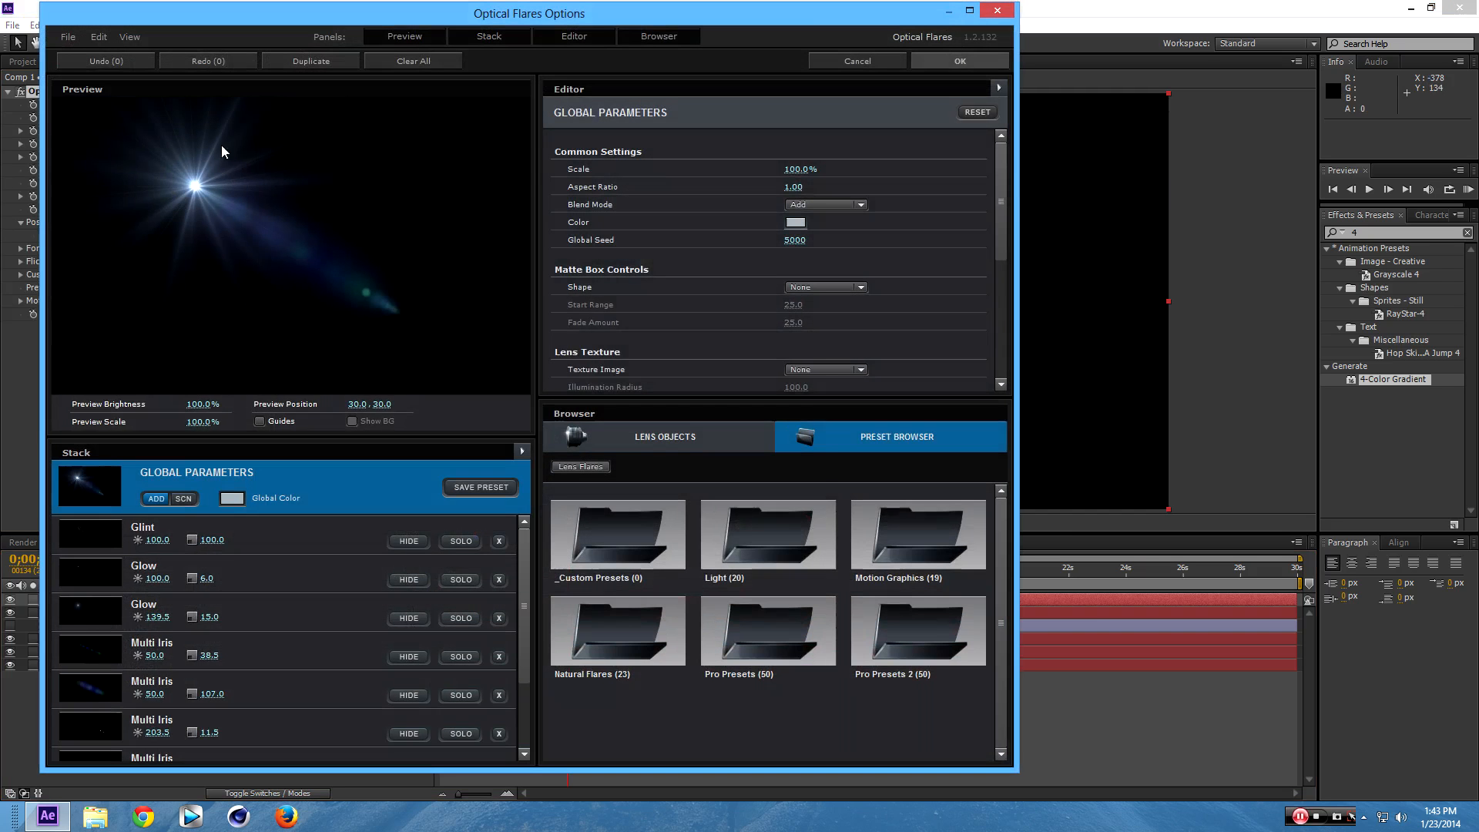
pyautogui.doubleClick(970, 599)
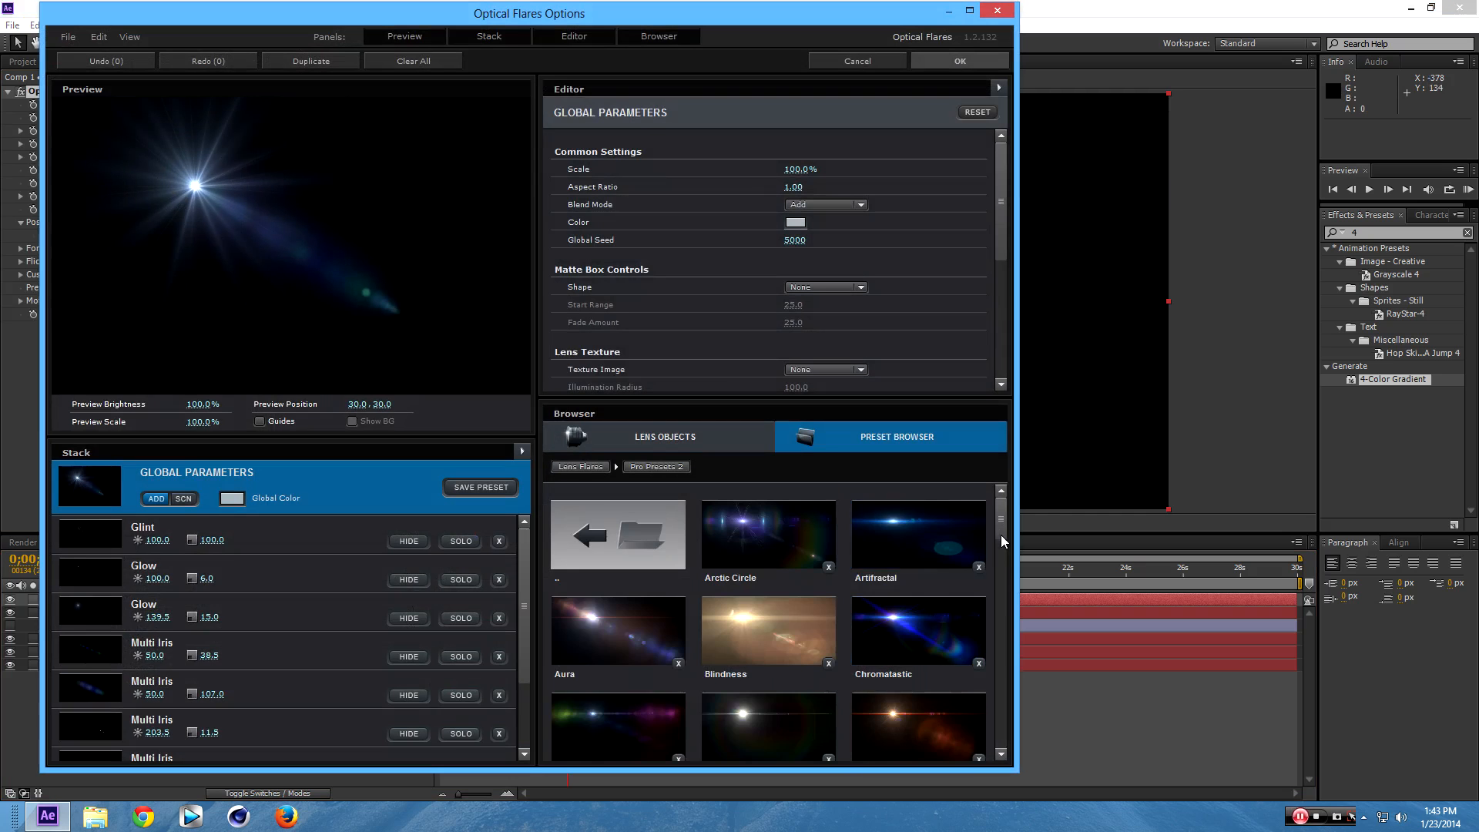
pyautogui.moveTo(1001, 535); pyautogui.dragTo(1052, 501)
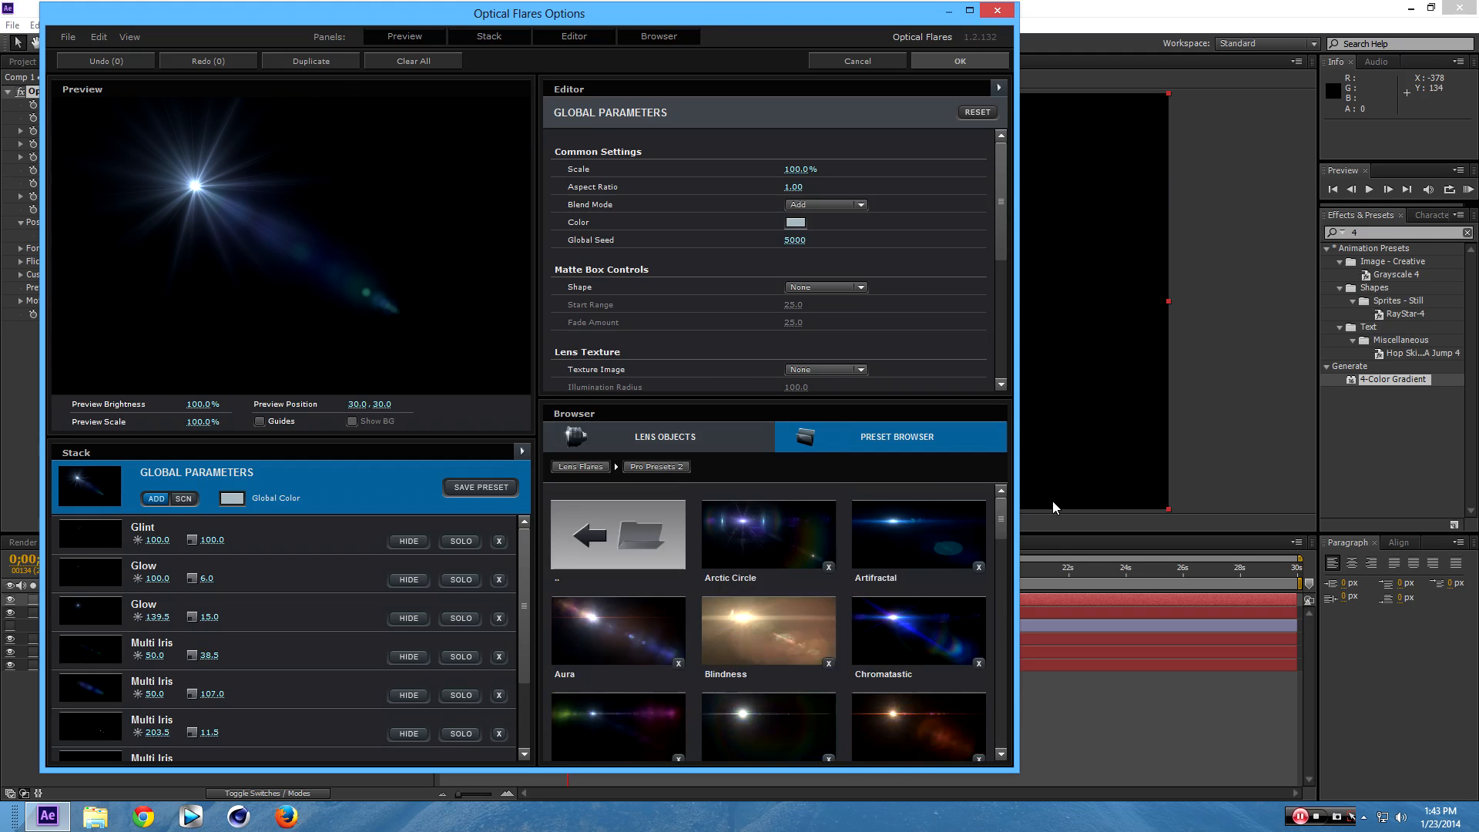
pyautogui.click(666, 543)
pyautogui.click(748, 655)
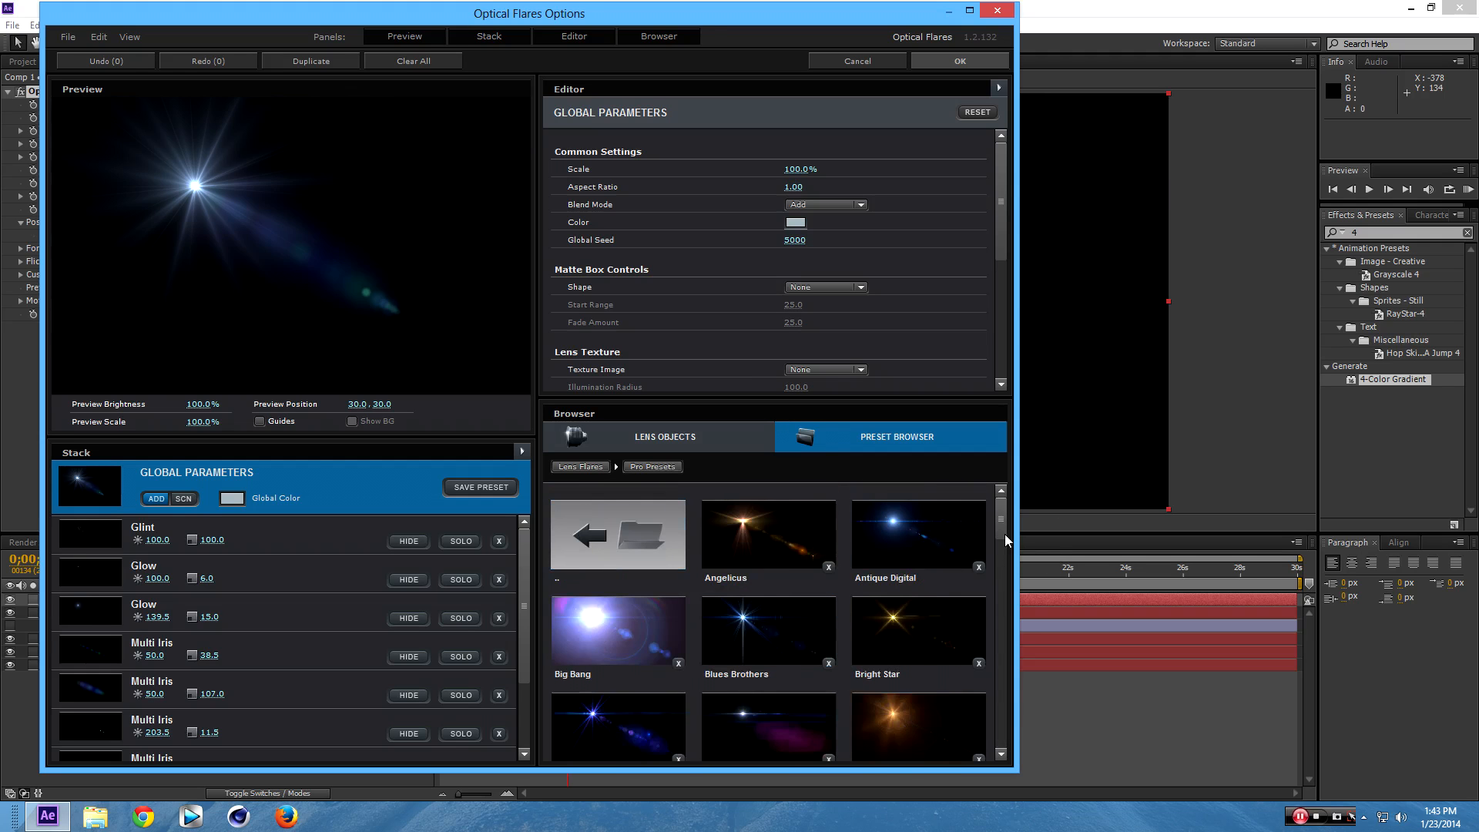
pyautogui.moveTo(1002, 532); pyautogui.dragTo(1002, 493)
pyautogui.scroll(-5, 1001, 558)
pyautogui.click(647, 536)
pyautogui.click(618, 628)
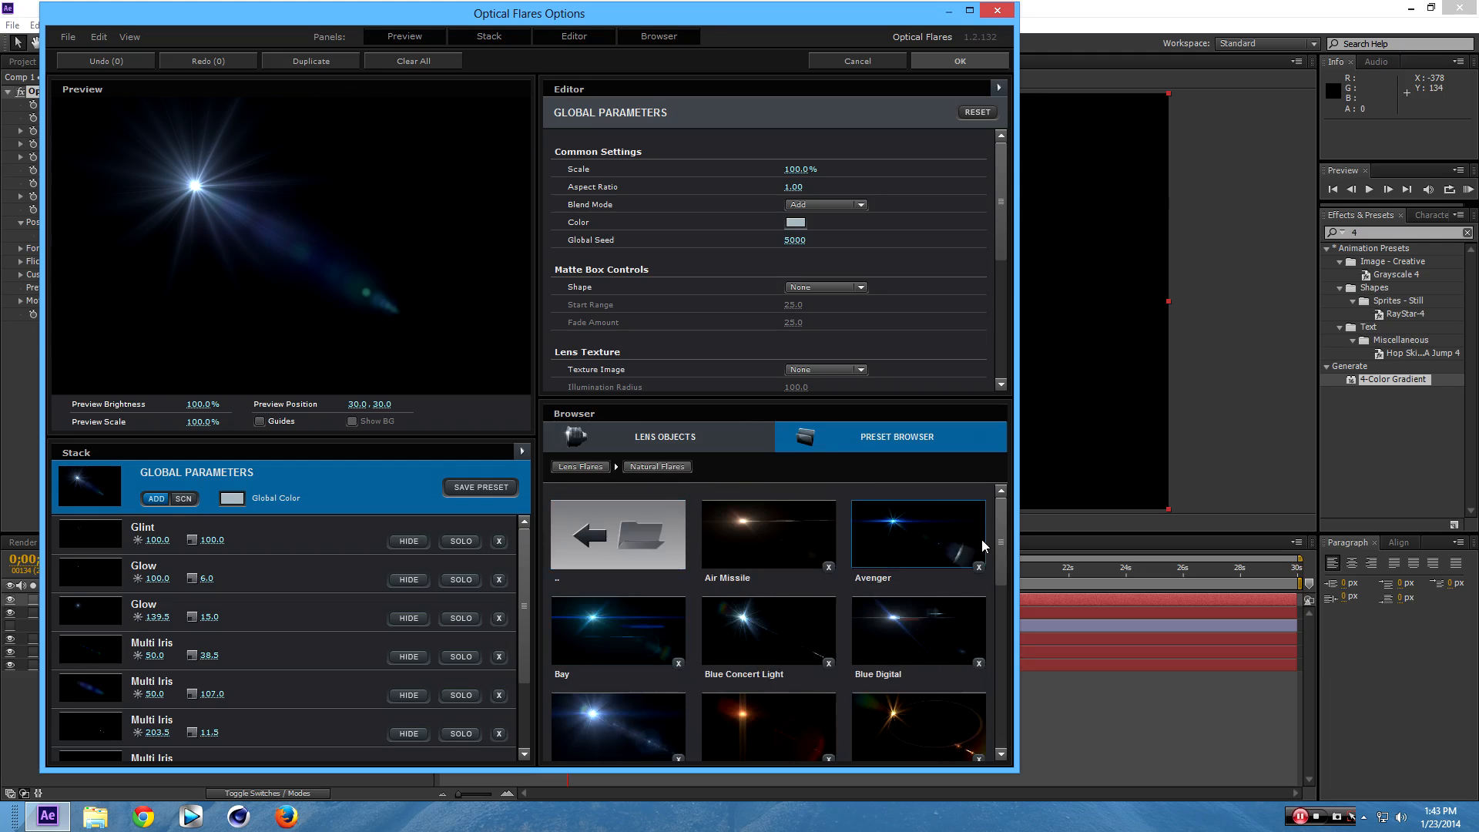
pyautogui.moveTo(999, 539); pyautogui.dragTo(994, 439)
pyautogui.click(723, 538)
pyautogui.click(644, 543)
# Load the Golden Sun preset from the Motion Graphics folder and accept the flare options.
pyautogui.click(932, 539)
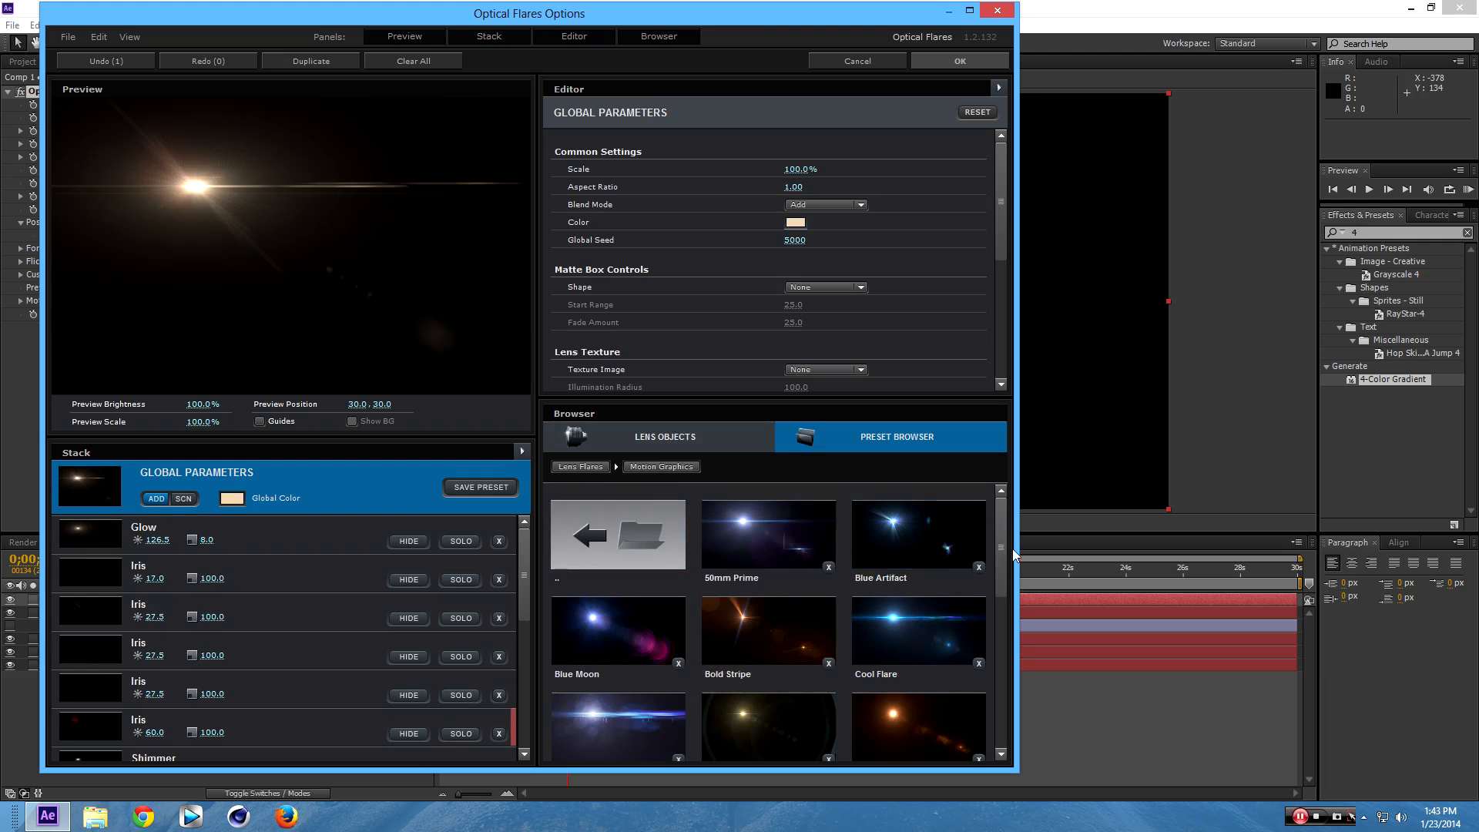
pyautogui.moveTo(1000, 539); pyautogui.dragTo(1006, 605)
pyautogui.click(885, 532)
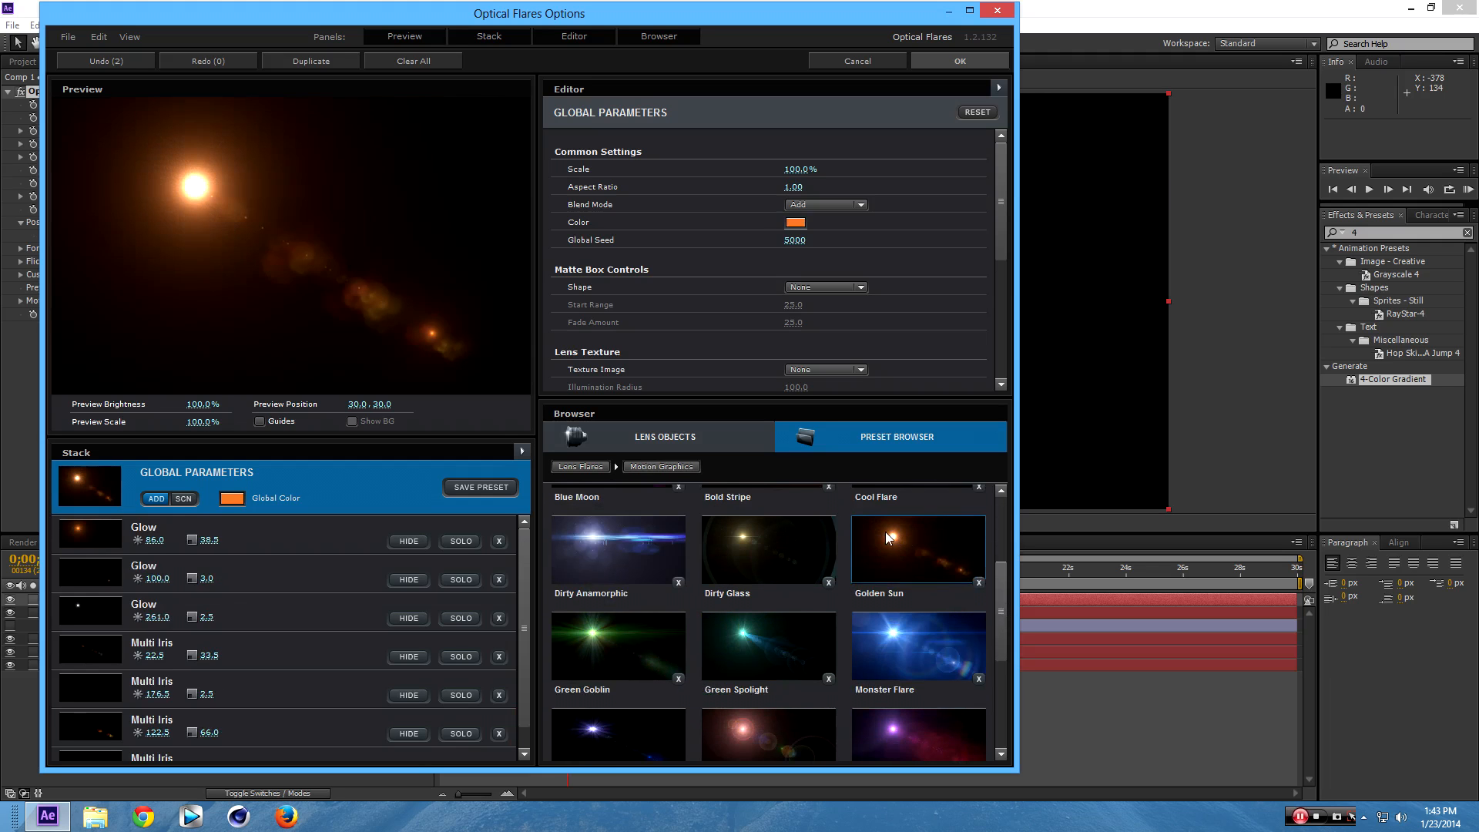
pyautogui.click(948, 61)
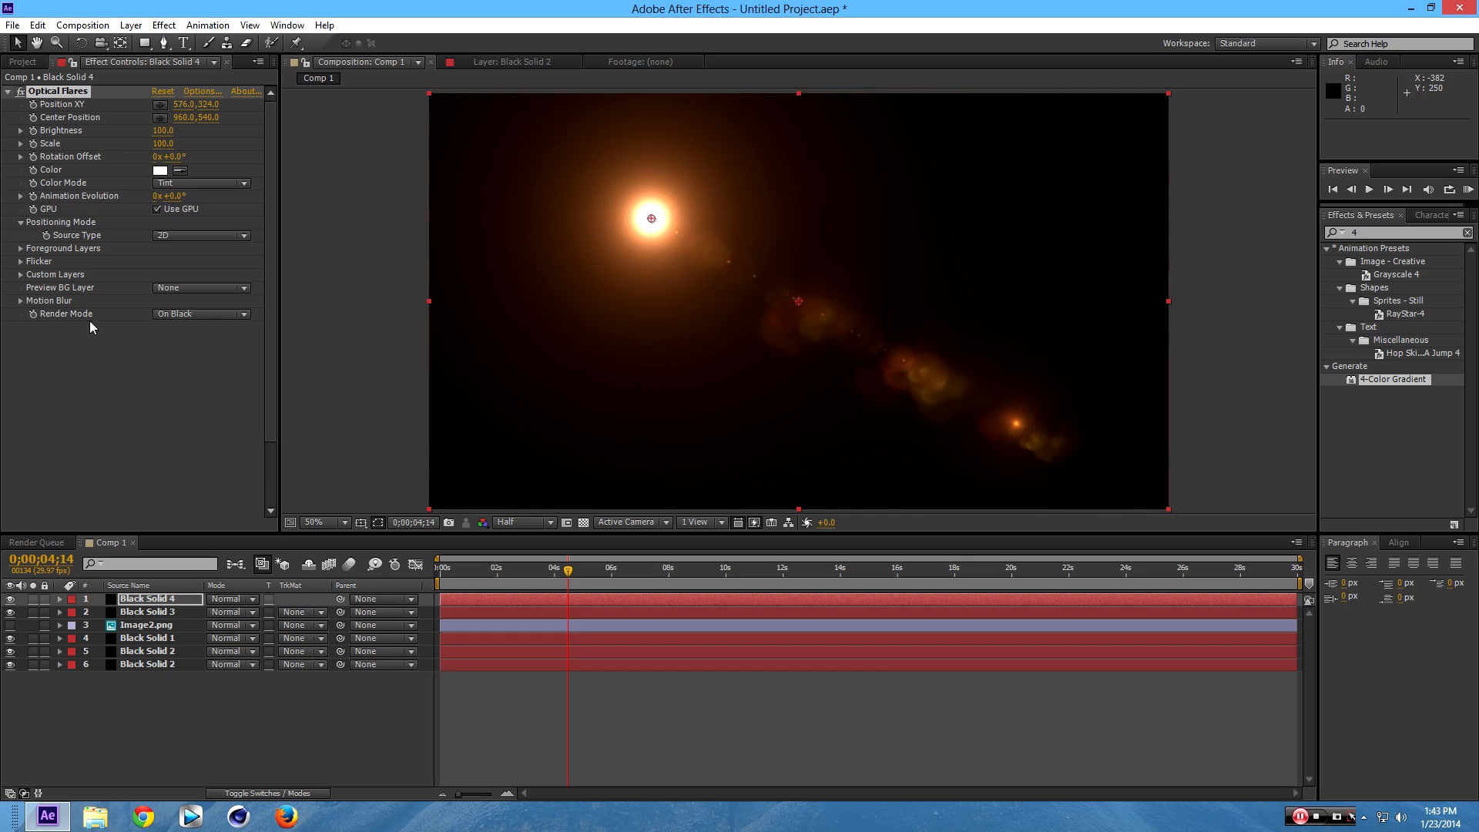
# Set the flare's Render Mode to On Transparent and move it just beyond the frame's right edge, at about 2000, 508.
pyautogui.click(213, 313)
pyautogui.click(189, 346)
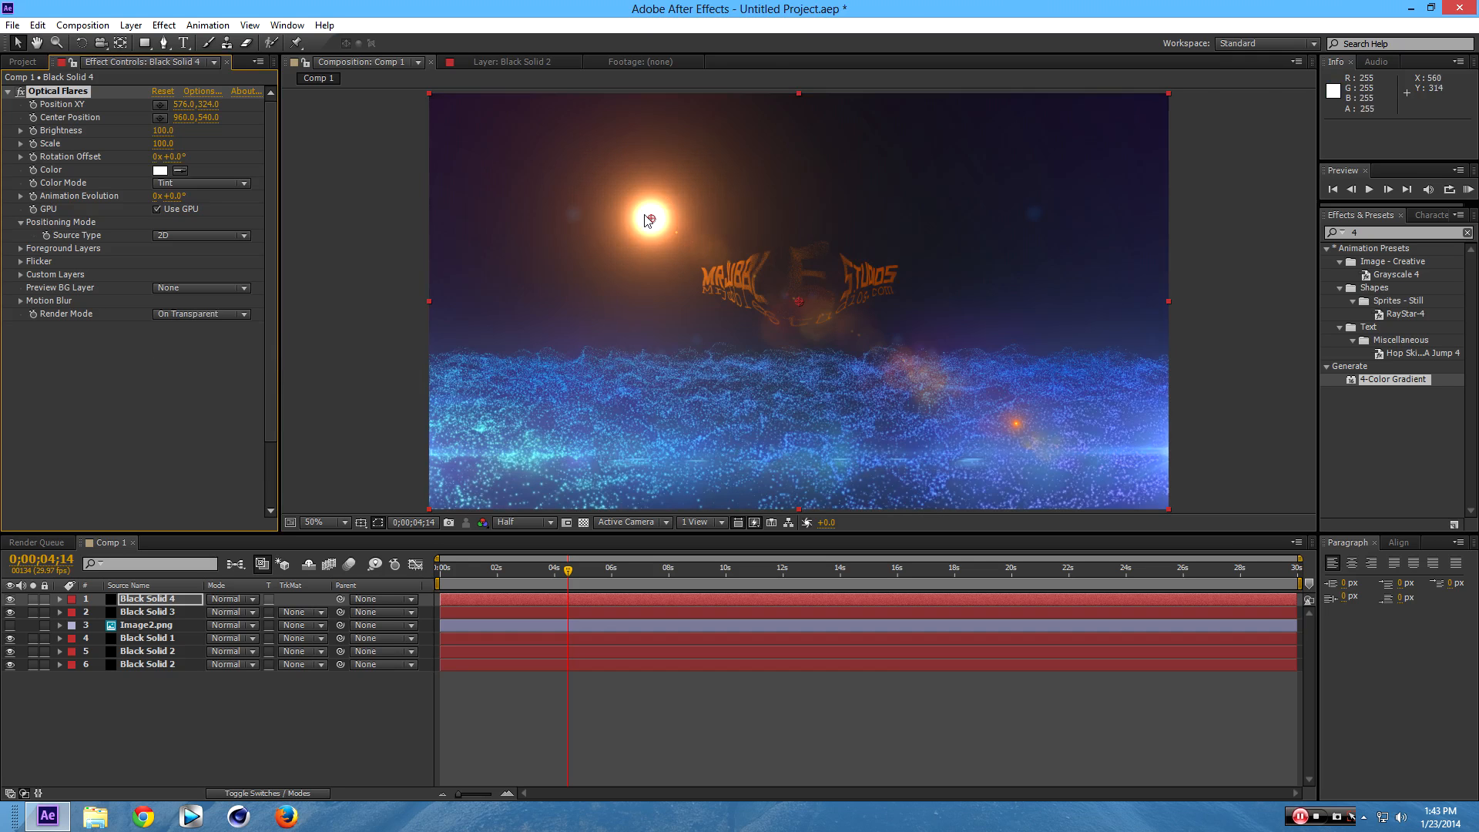
pyautogui.moveTo(651, 221); pyautogui.dragTo(1199, 290)
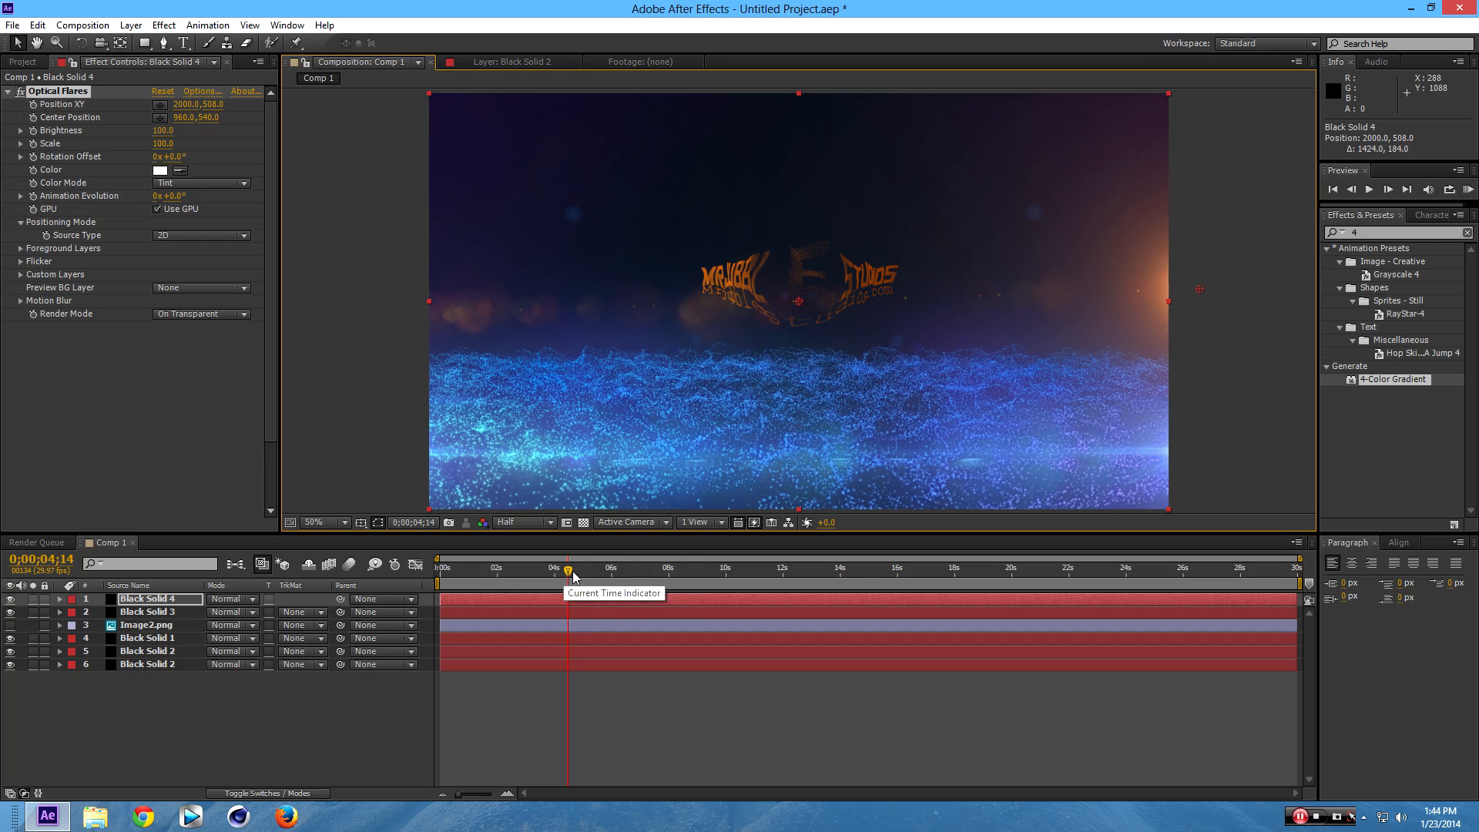
# At 0;00;04;14, enable keyframing for the flare's Brightness with a value of 0.1.
pyautogui.click(166, 131)
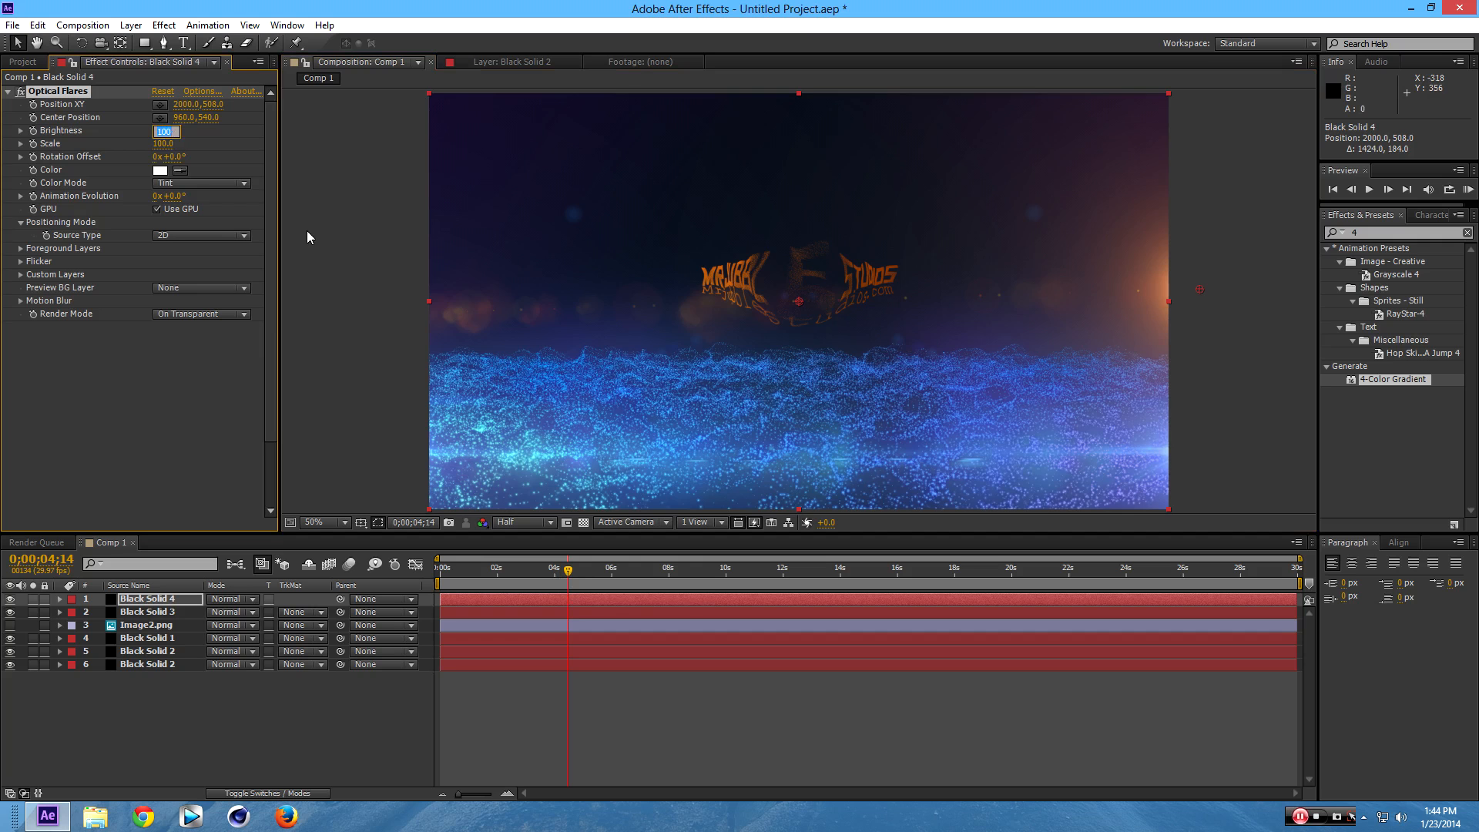
pyautogui.write('0')
pyautogui.press('Return')
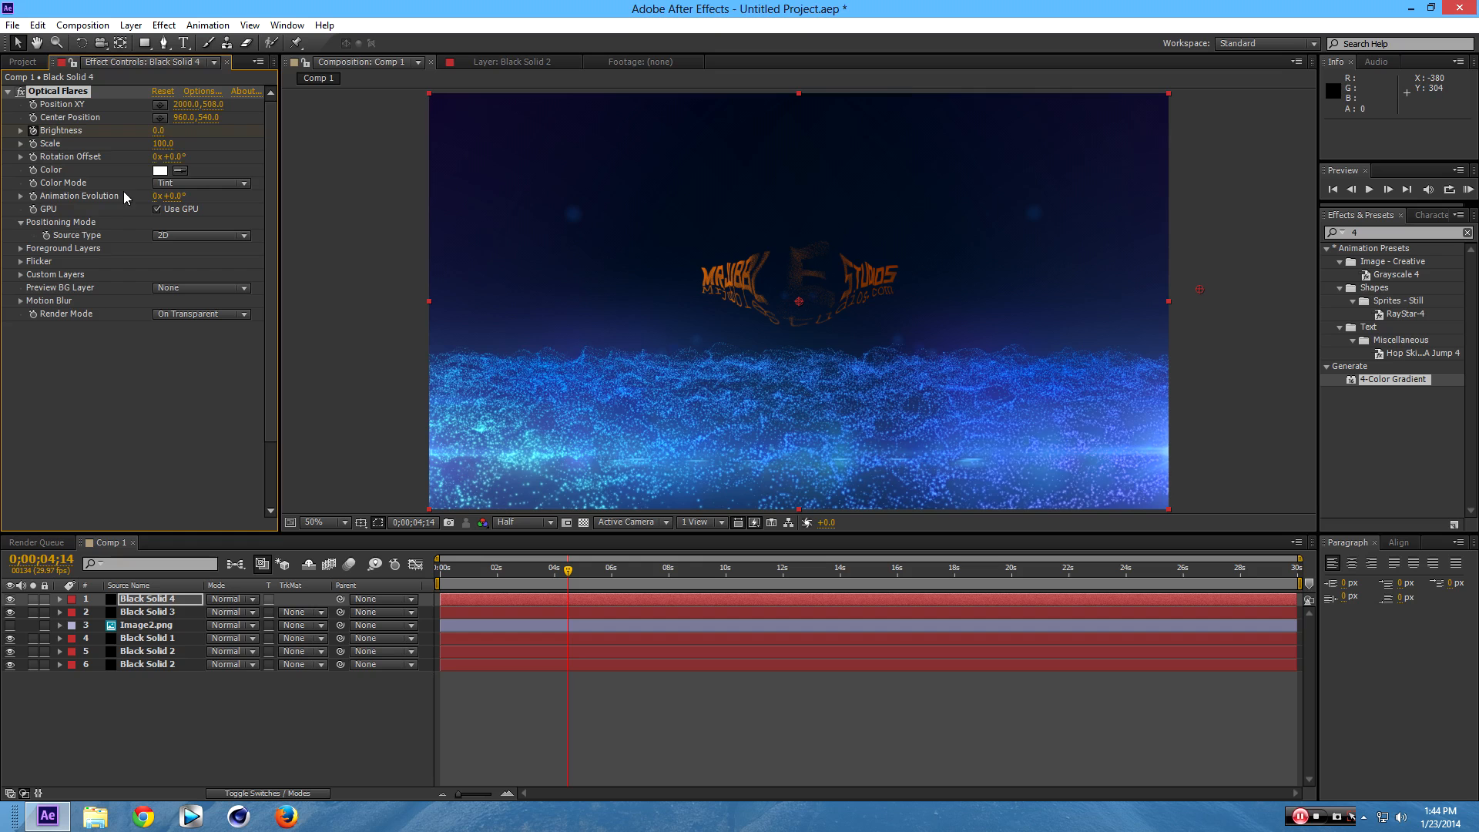
pyautogui.click(163, 131)
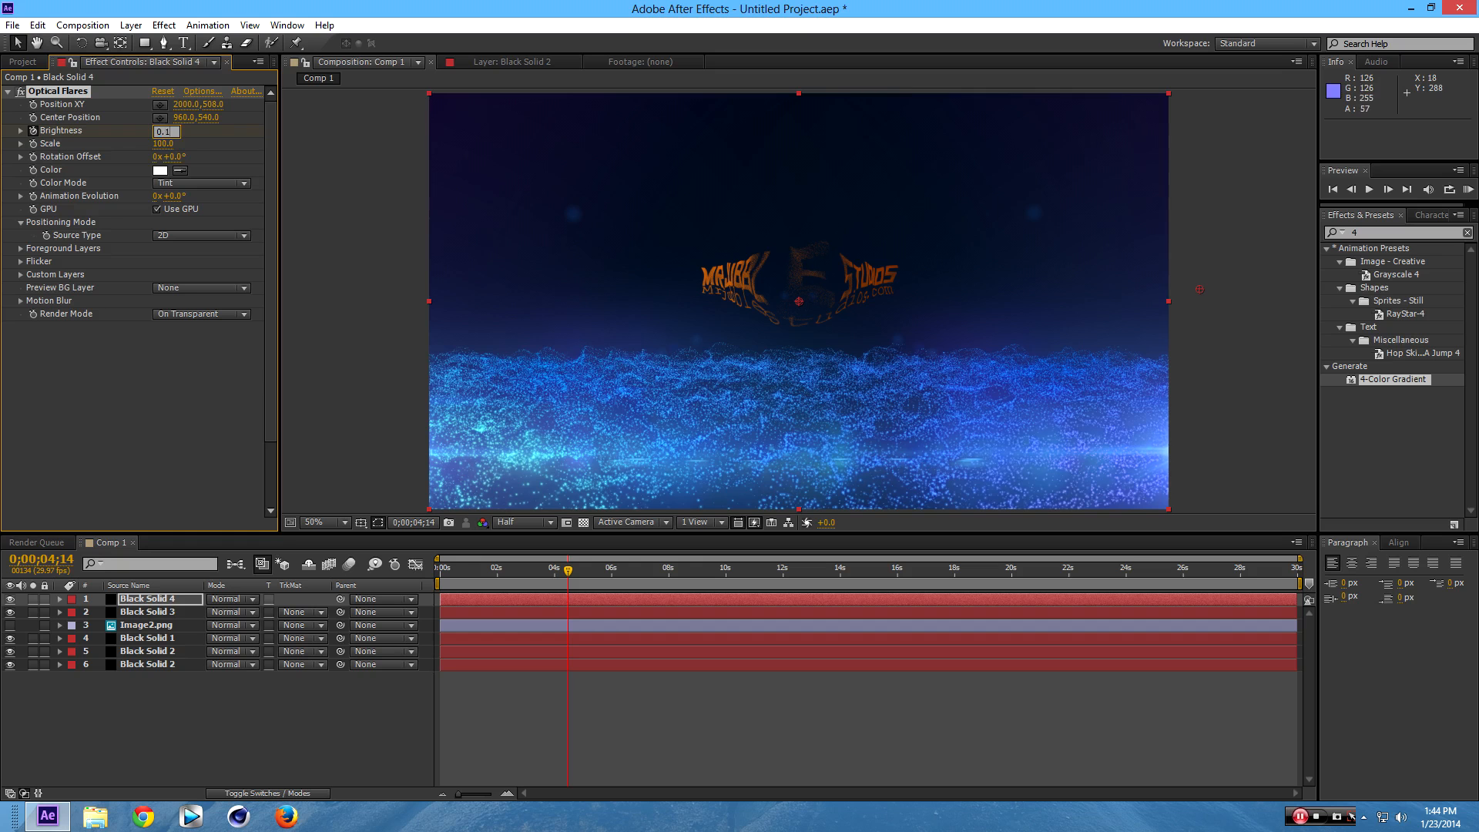
pyautogui.press('Return')
# Keyframe the flare's Brightness at 0.2 at 0;00;04;27 and at 750.2 one frame further on, at 0;00;04;28.
pyautogui.moveTo(569, 571); pyautogui.dragTo(577, 571)
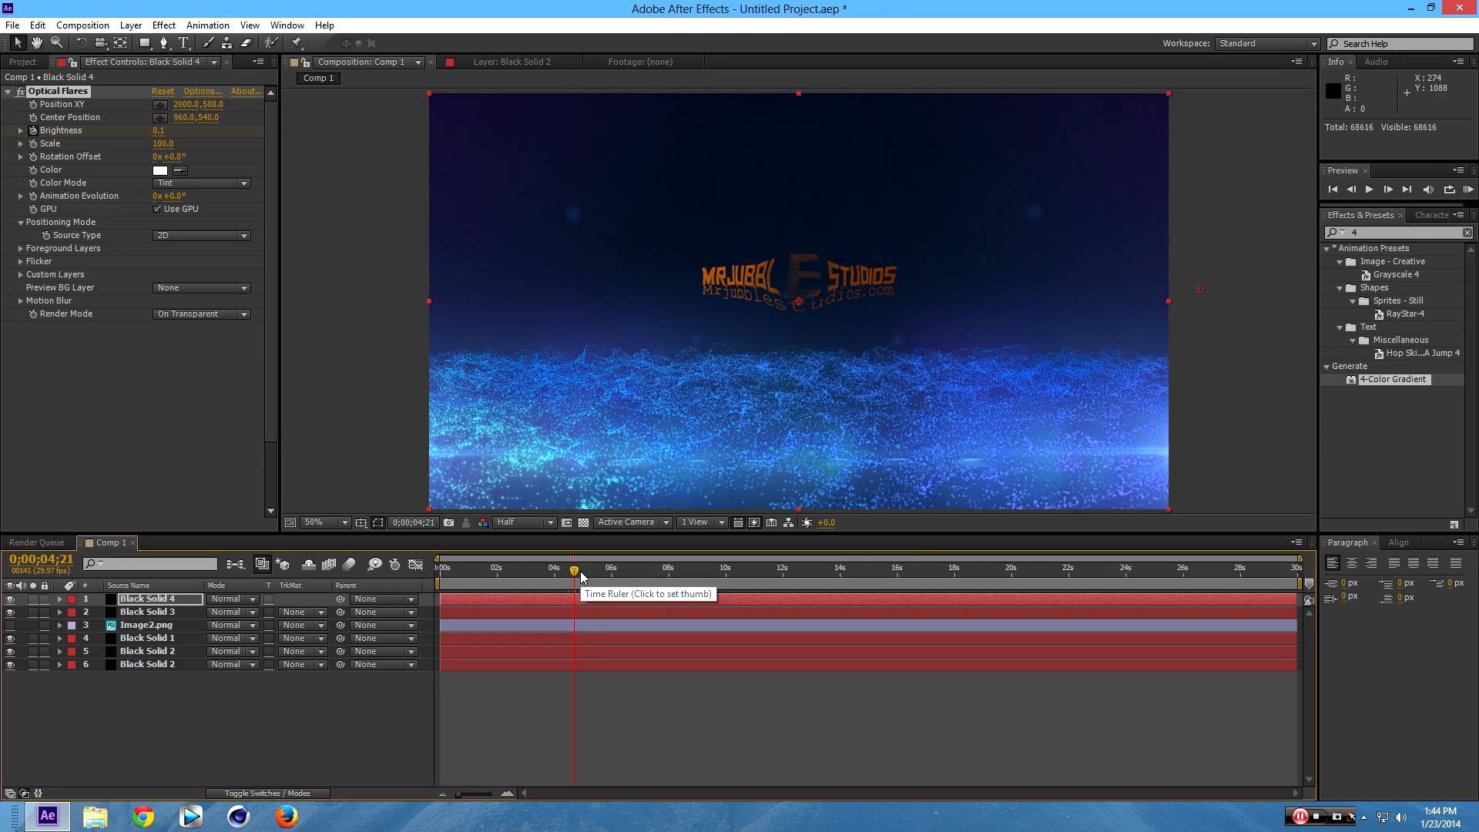
pyautogui.moveTo(580, 575); pyautogui.dragTo(580, 572)
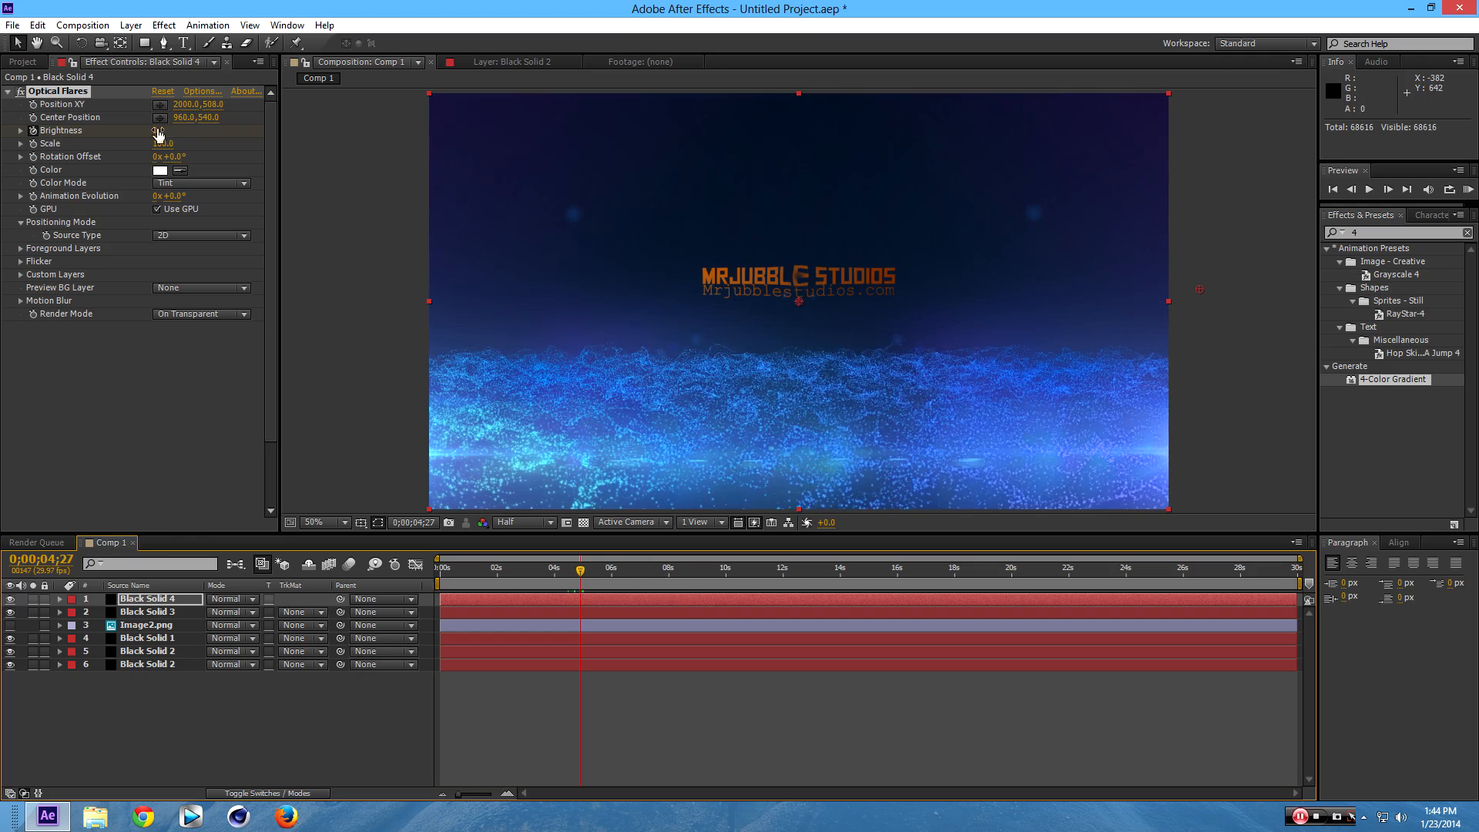
pyautogui.click(159, 132)
pyautogui.write('0')
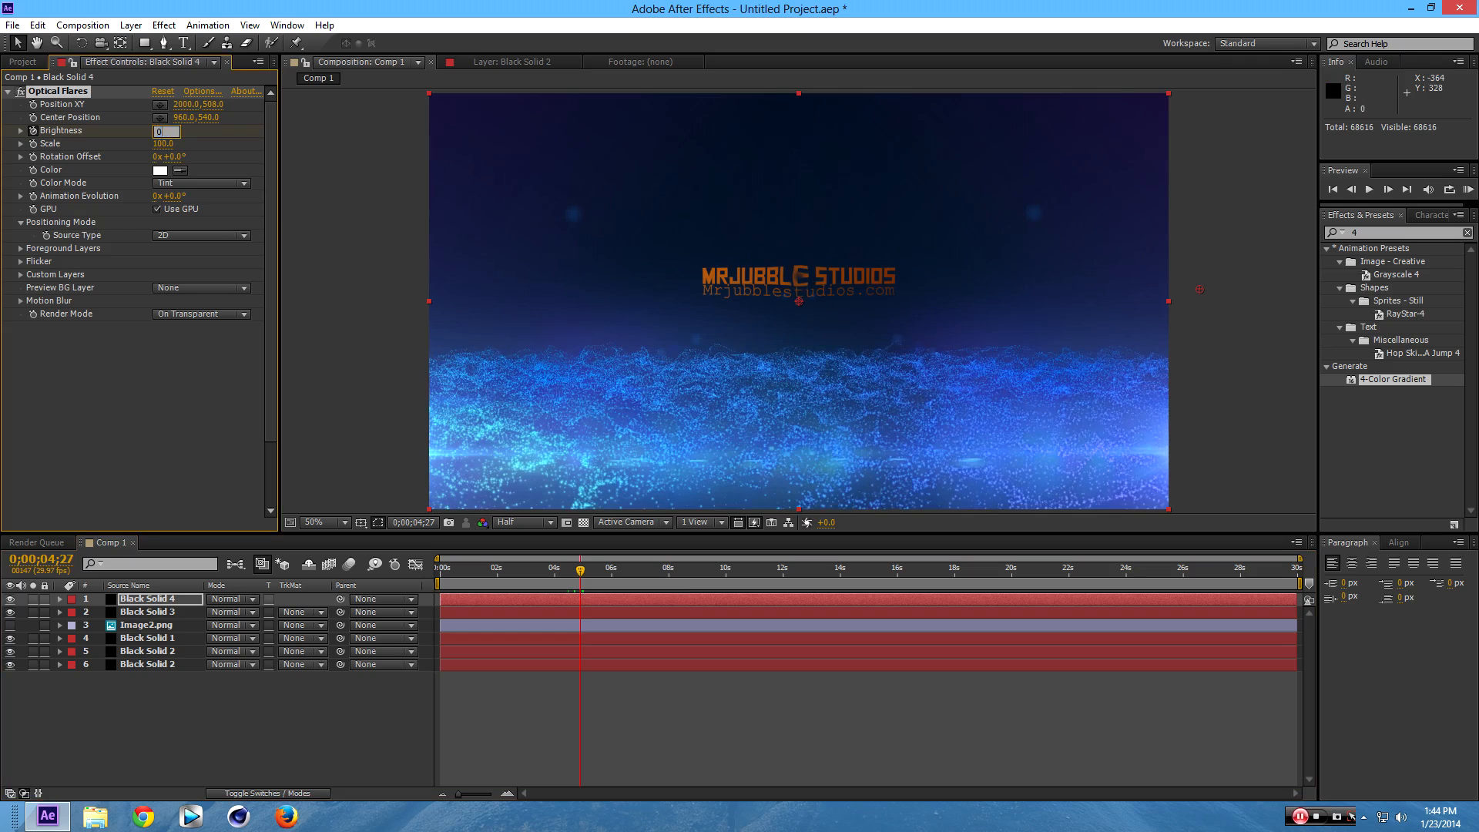
pyautogui.write('.2')
pyautogui.press('Return')
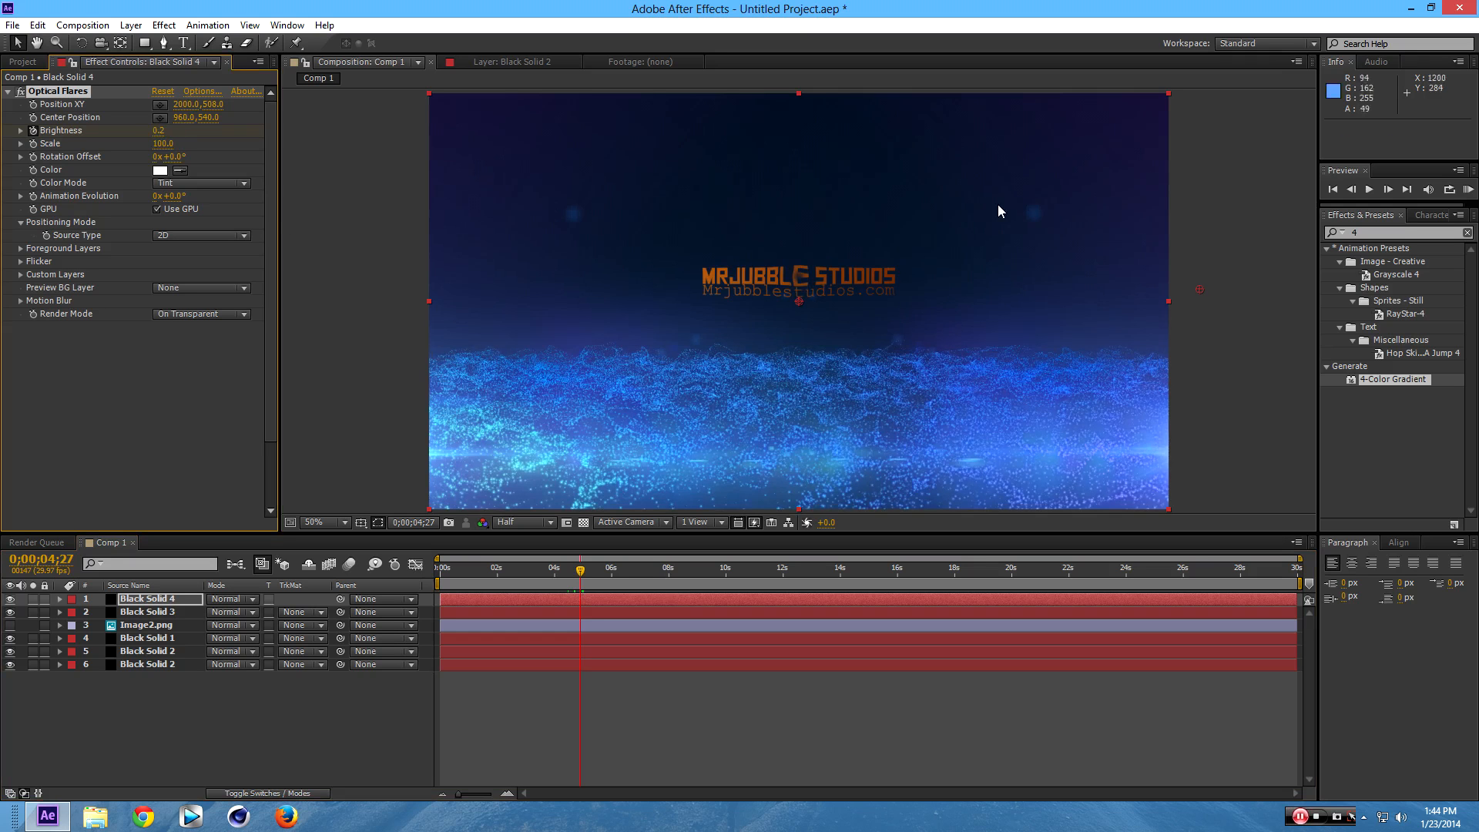
pyautogui.click(1389, 190)
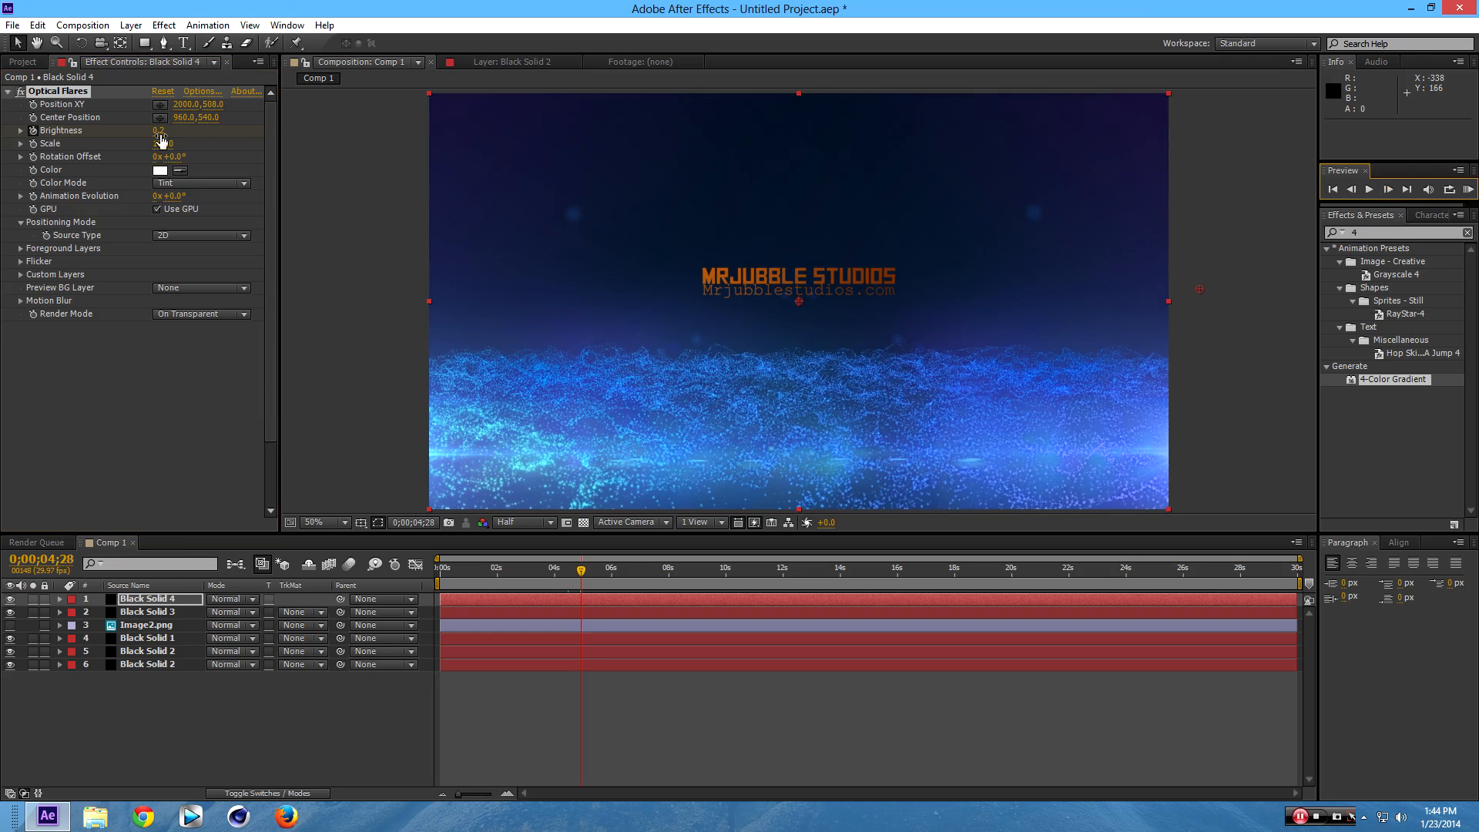
pyautogui.moveTo(161, 138); pyautogui.dragTo(226, 142)
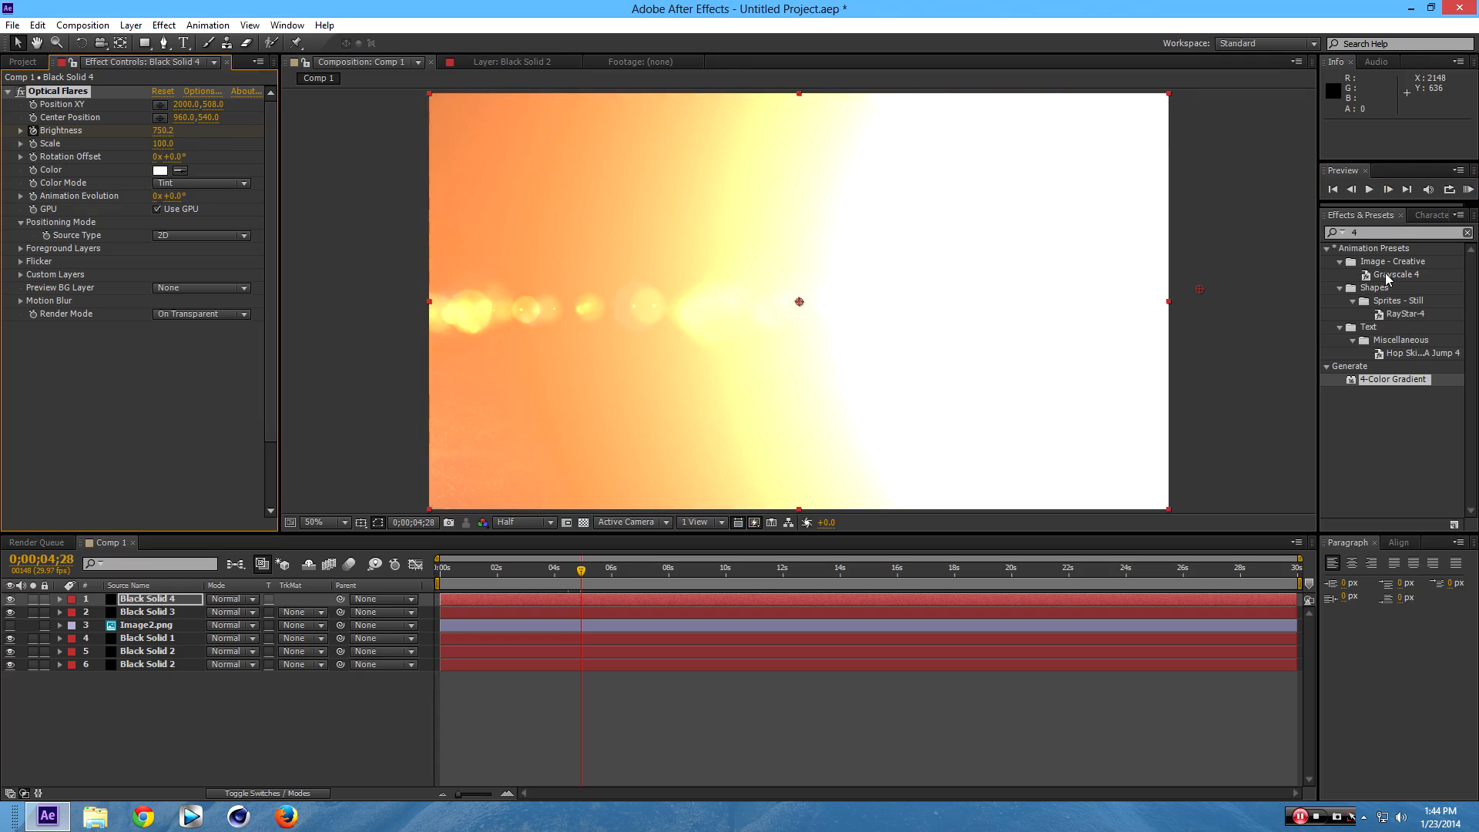
# Advance frame by frame to 0;00;05;06 and keyframe the flare's Brightness at 100.
pyautogui.click(1393, 193)
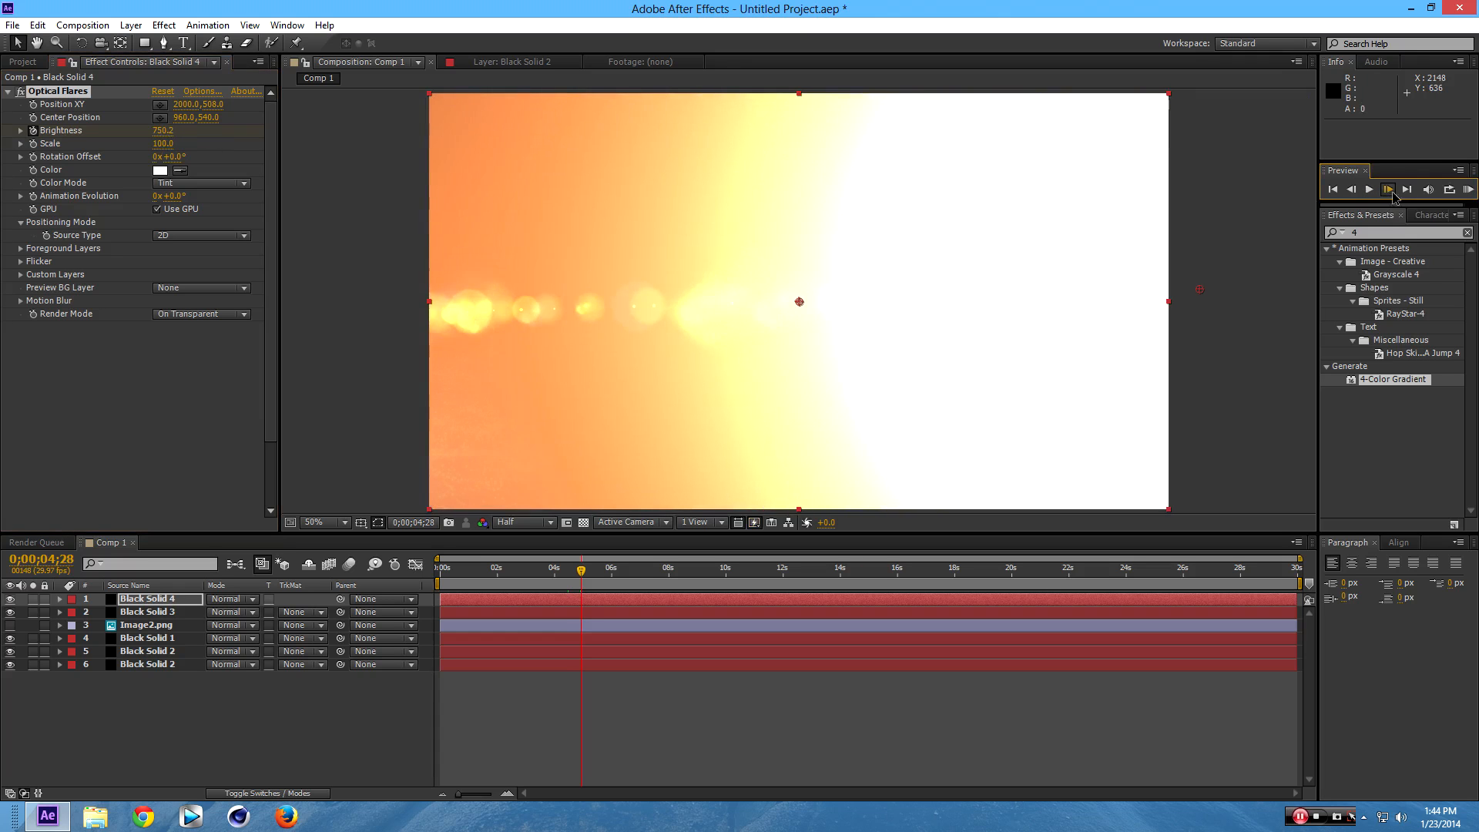
pyautogui.click(1393, 193)
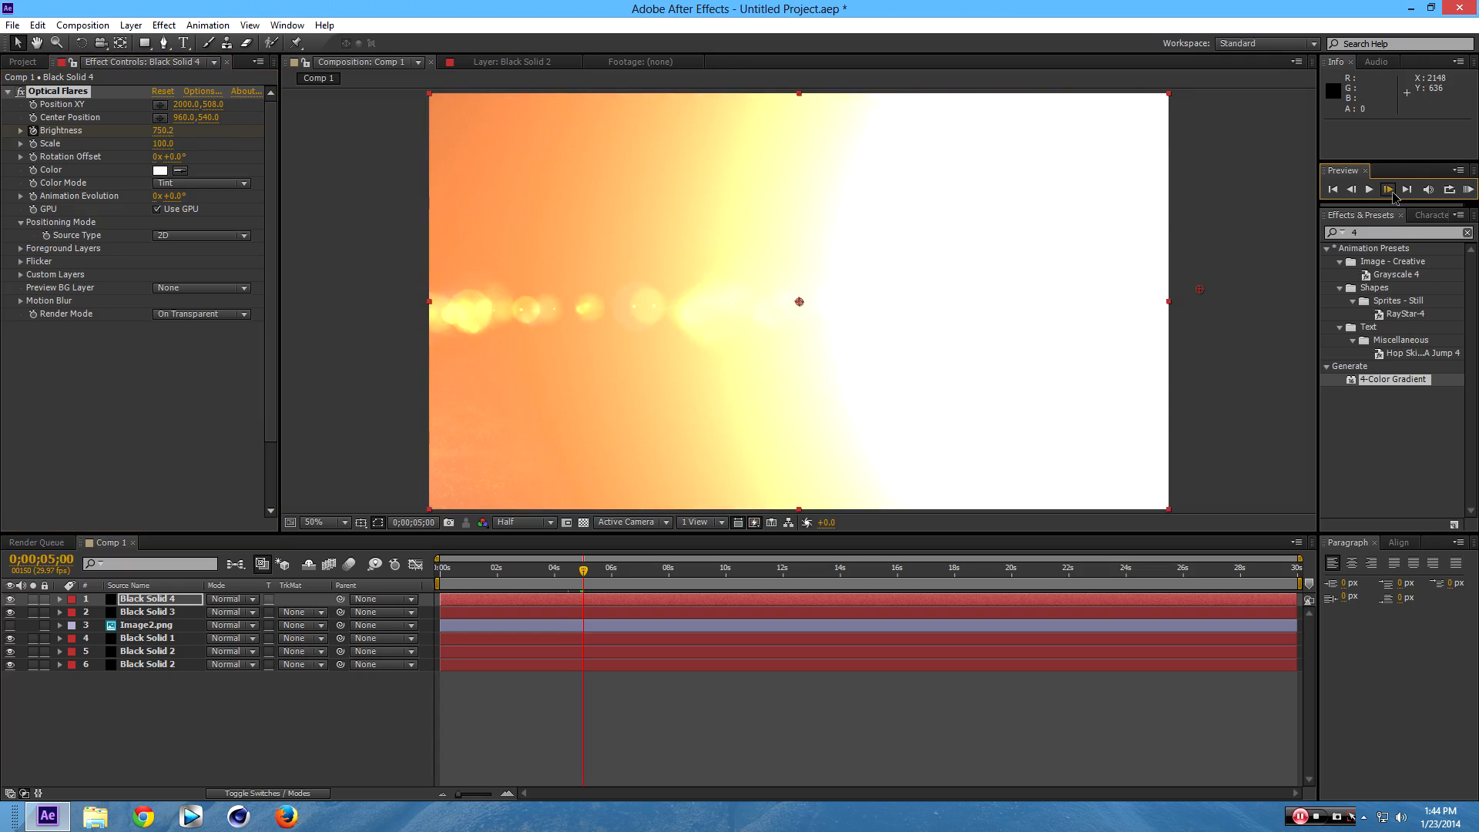
pyautogui.click(165, 131)
pyautogui.write('1')
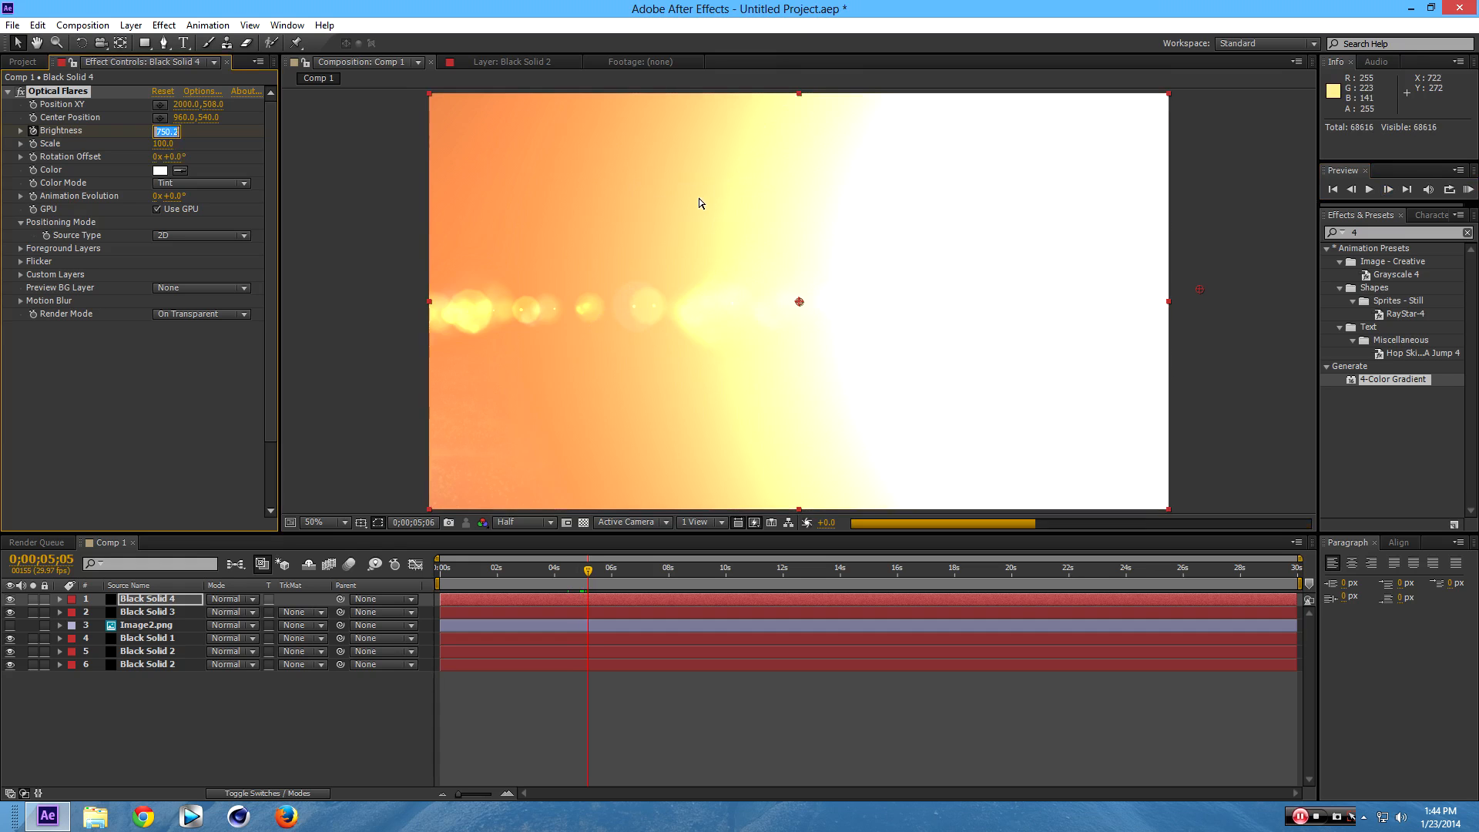
pyautogui.write('00')
pyautogui.press('Return')
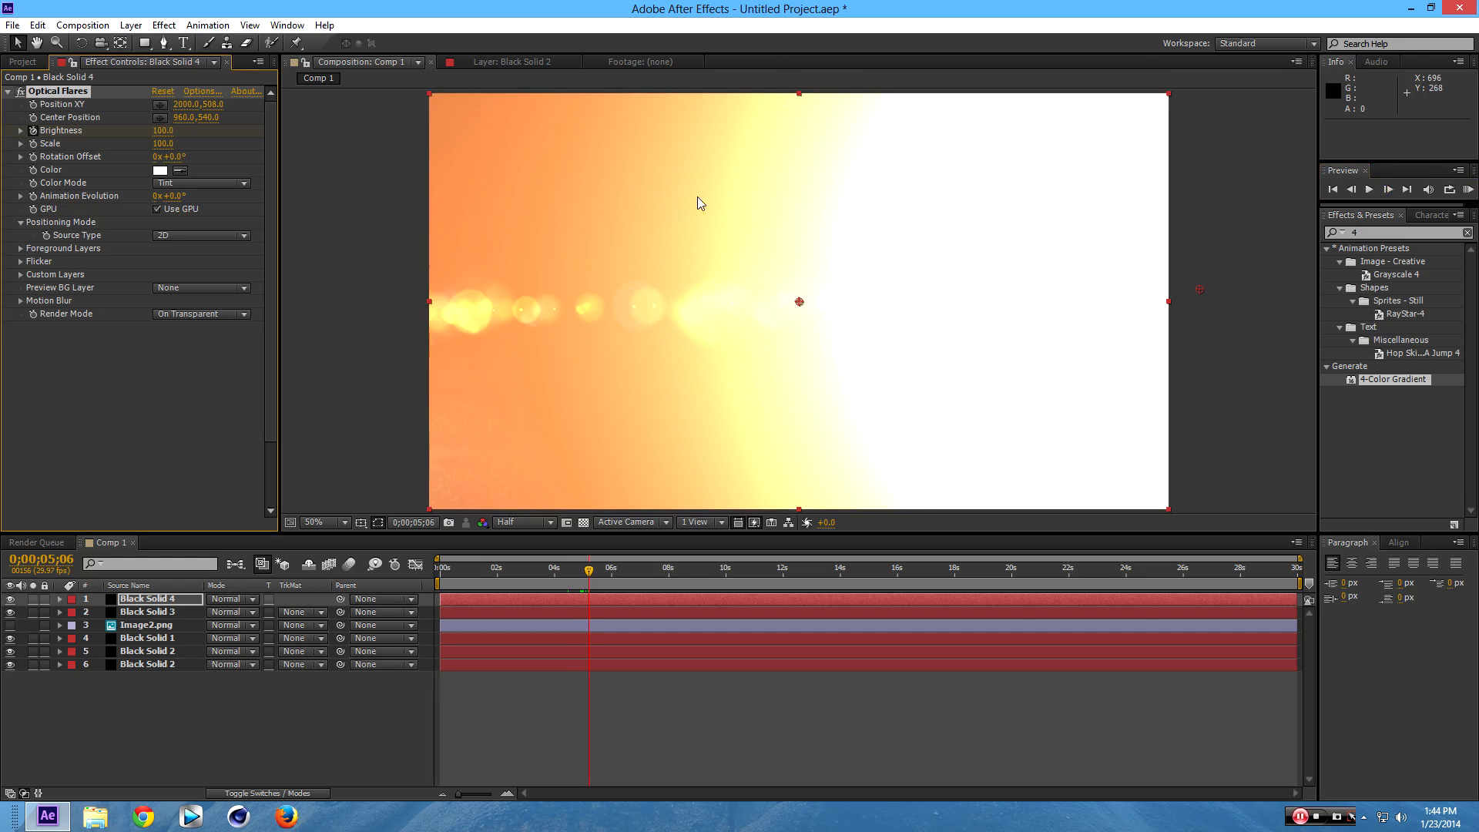
# Review the text forming from 0;00;04;06 and examine the flare's flash frames around 0;00;04;27 and 0;00;04;28.
pyautogui.click(579, 571)
pyautogui.click(560, 571)
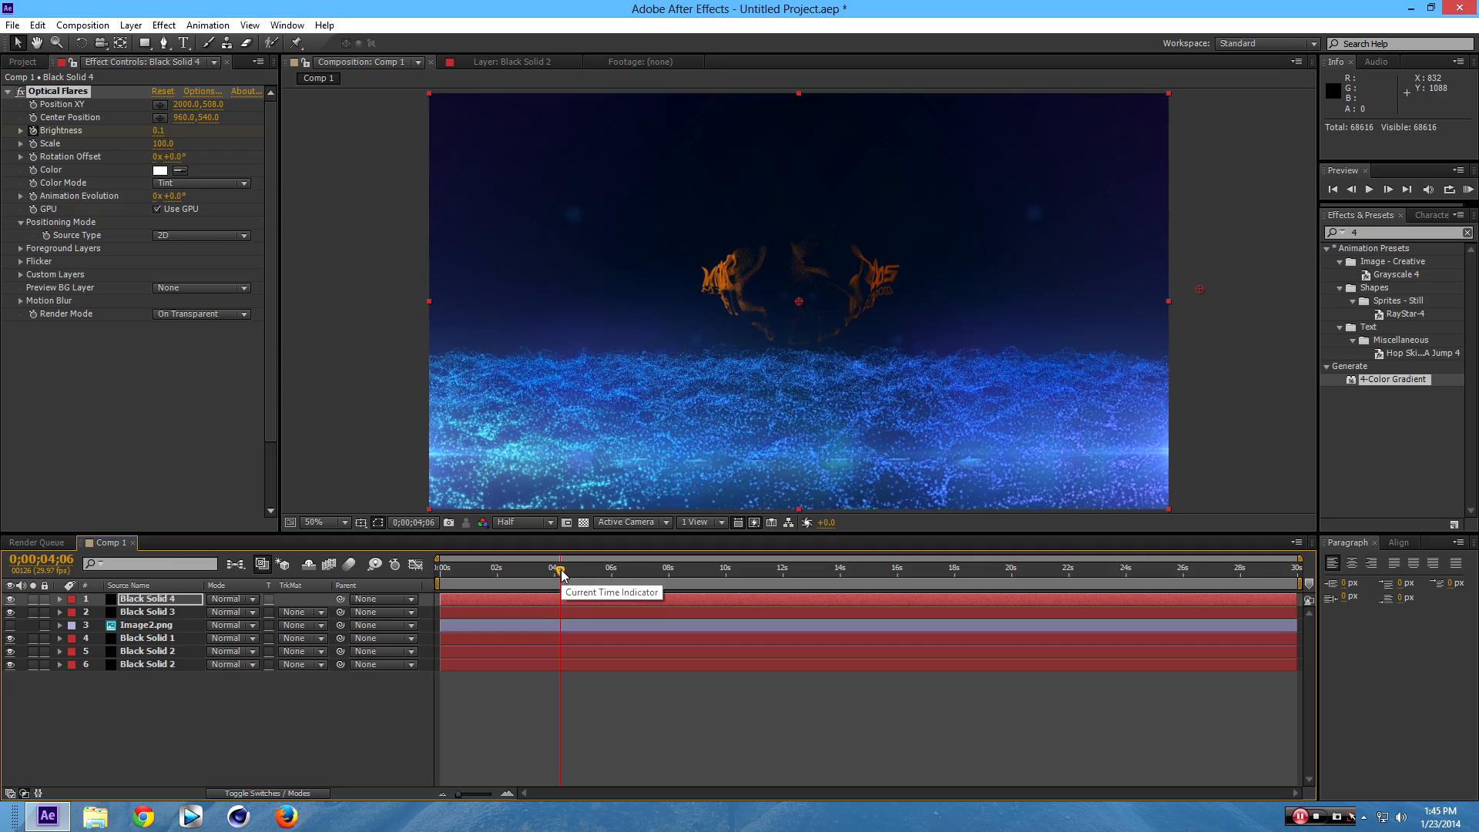
pyautogui.moveTo(561, 574); pyautogui.dragTo(581, 578)
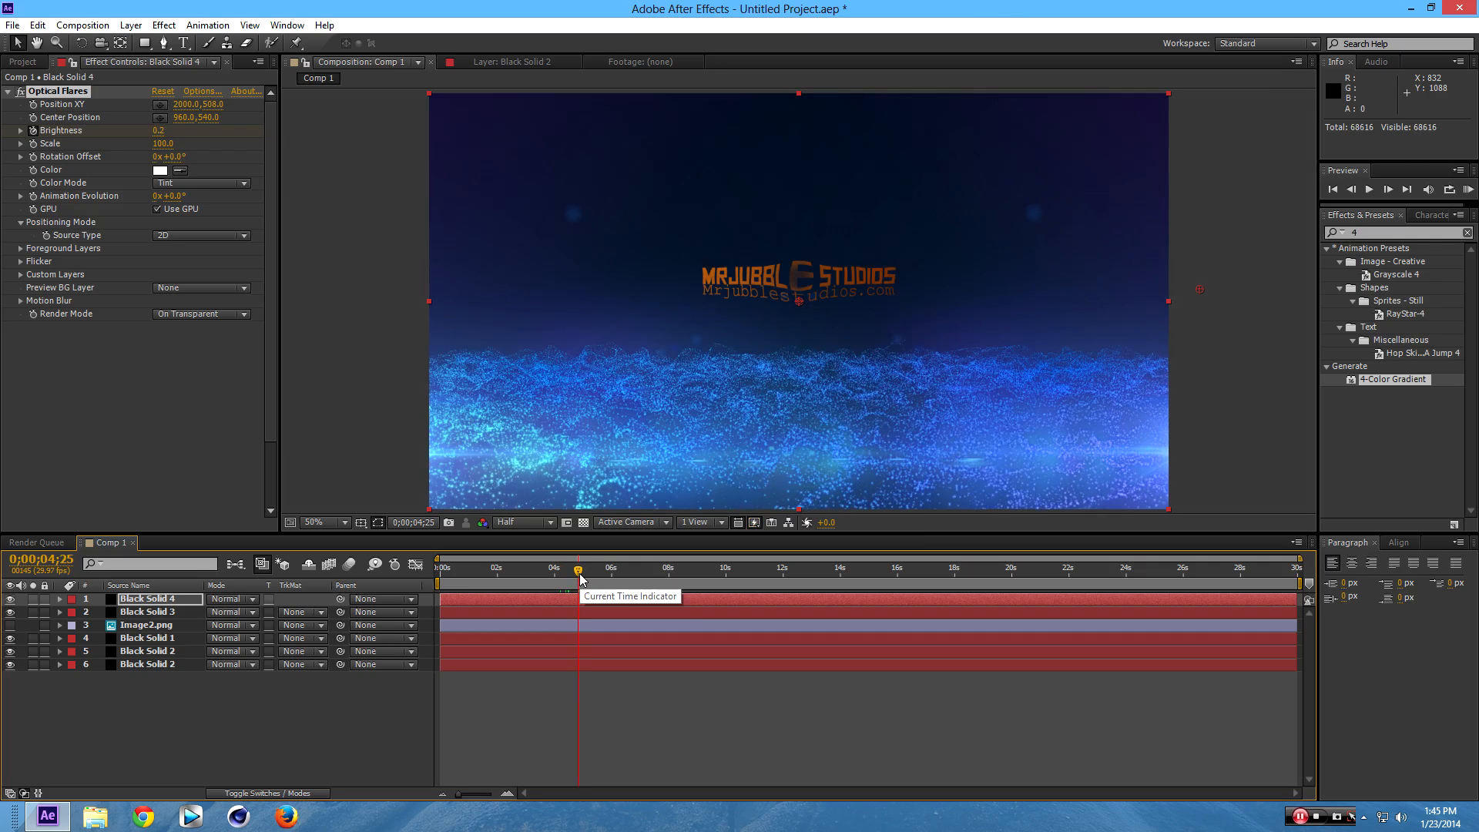
pyautogui.click(1390, 196)
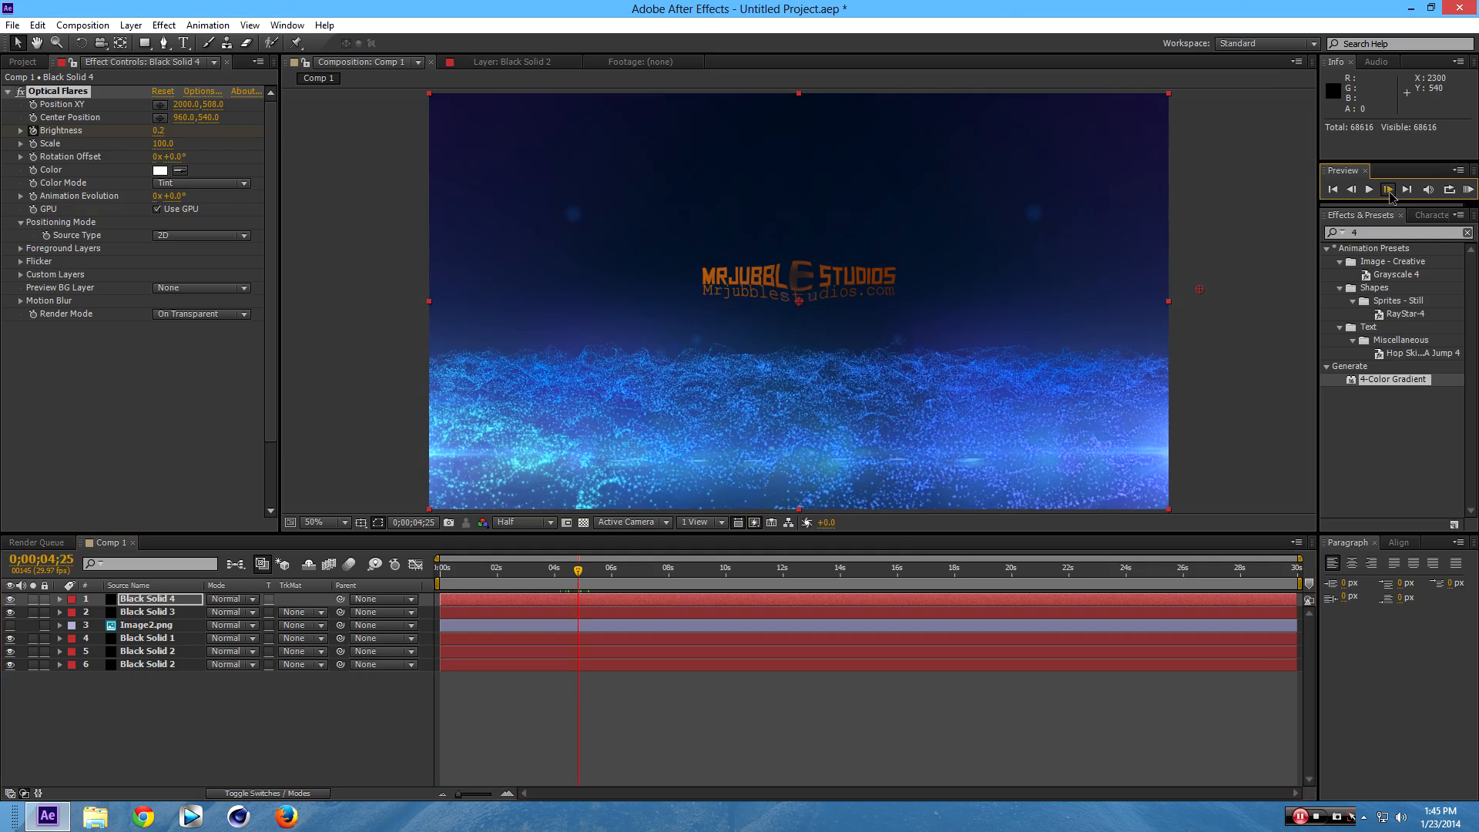
pyautogui.click(1390, 196)
pyautogui.click(1389, 196)
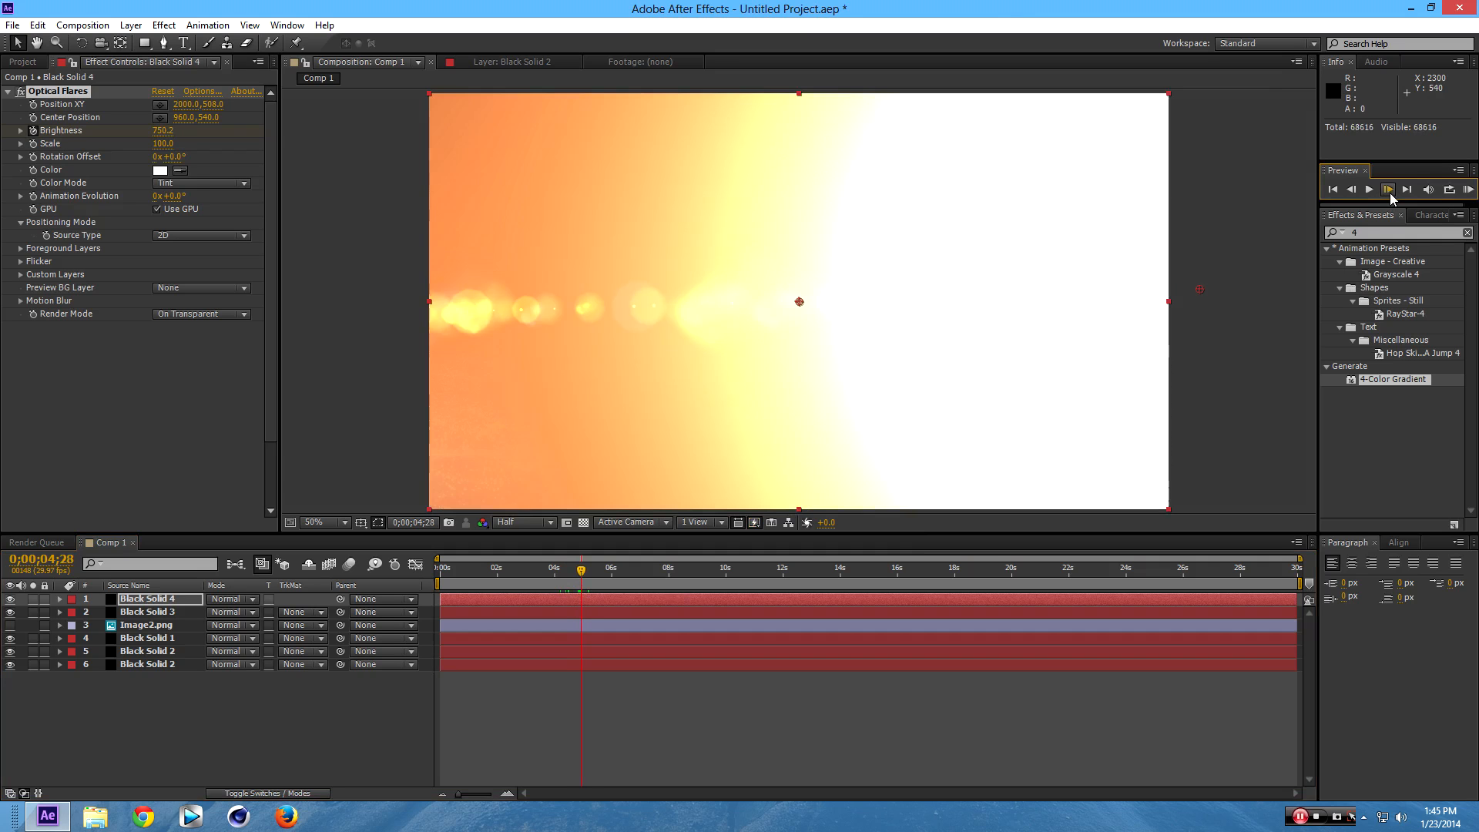
pyautogui.press('pageup')
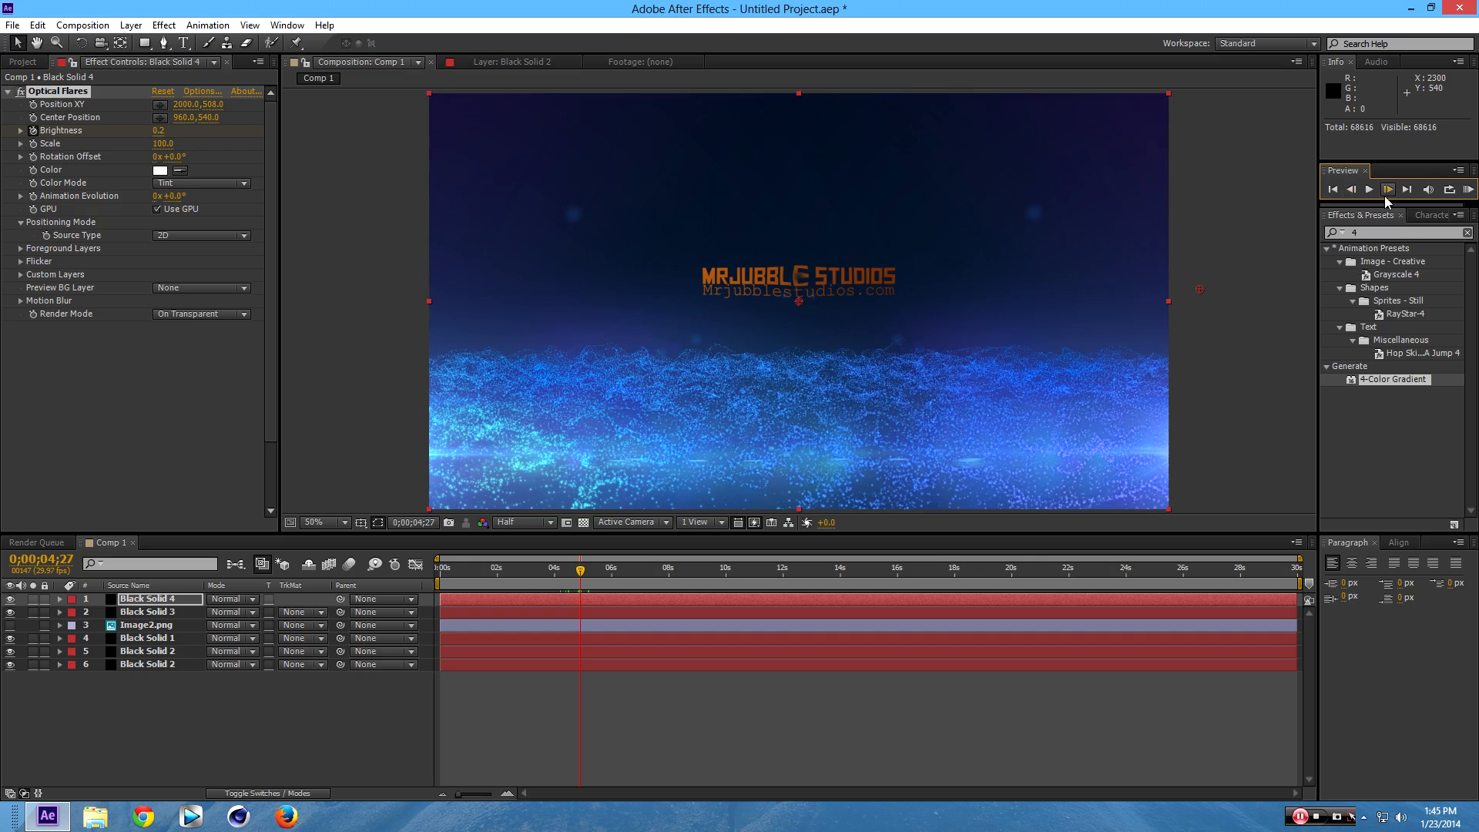
# Go frame by frame from 0;00;04;27 to 0;00;05;07 to check how the flare's flash fades over the text.
pyautogui.click(1393, 195)
pyautogui.click(1392, 195)
pyautogui.click(1392, 195)
pyautogui.click(1393, 195)
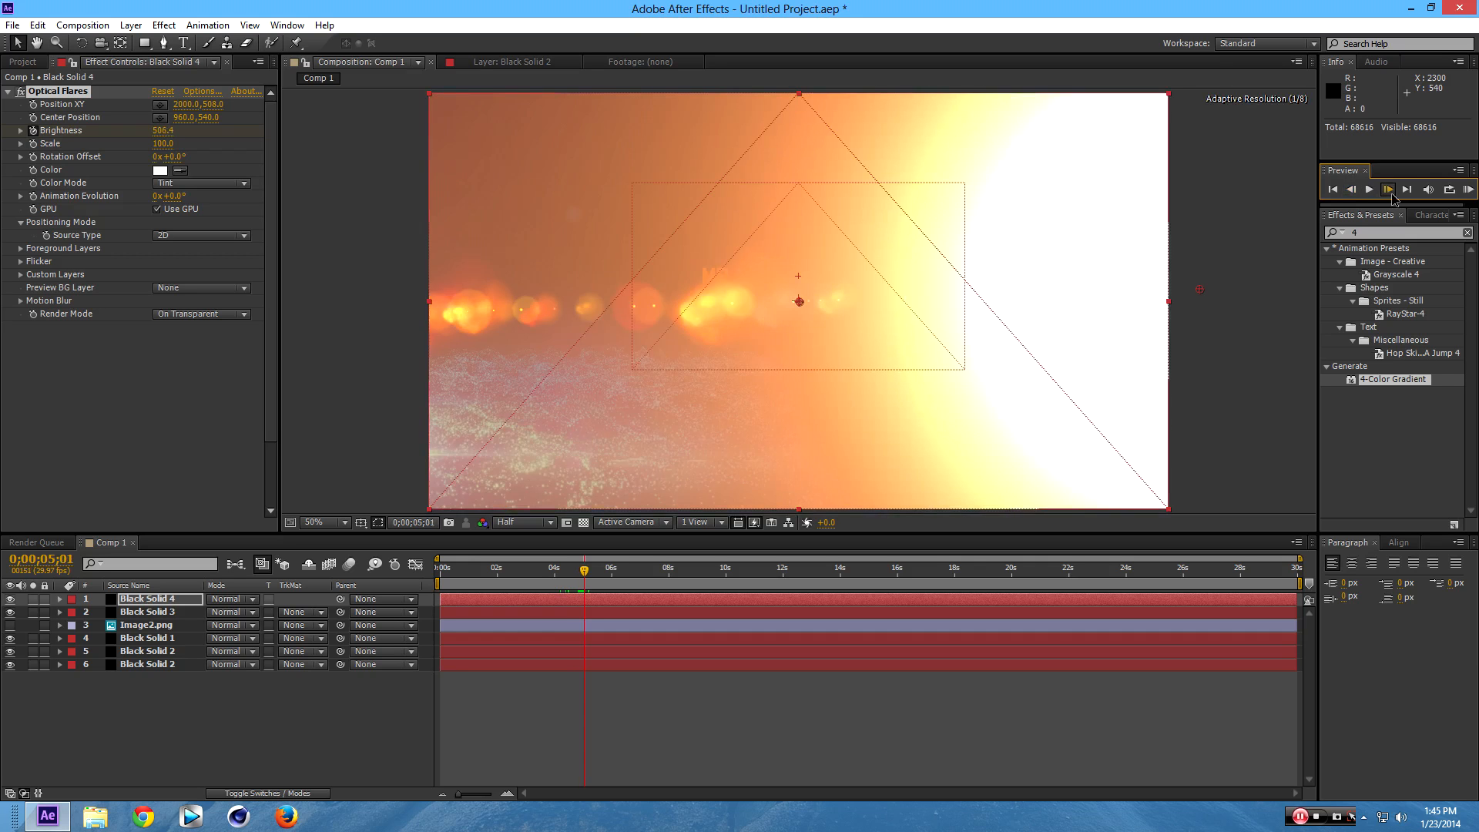
pyautogui.click(1391, 195)
pyautogui.click(1390, 191)
pyautogui.click(1390, 191)
pyautogui.click(1390, 191)
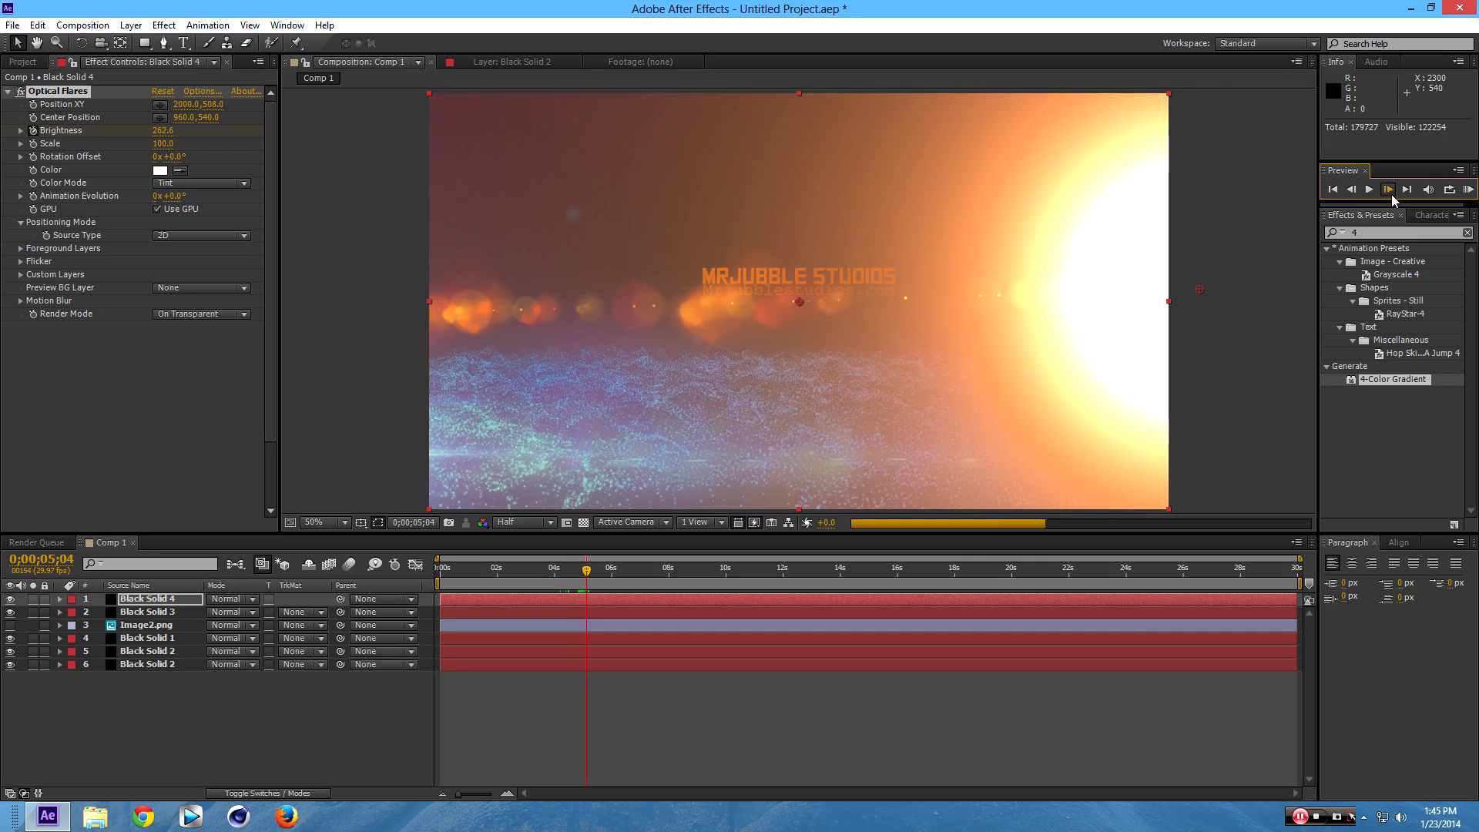
pyautogui.click(1391, 194)
pyautogui.click(1388, 194)
pyautogui.click(1385, 193)
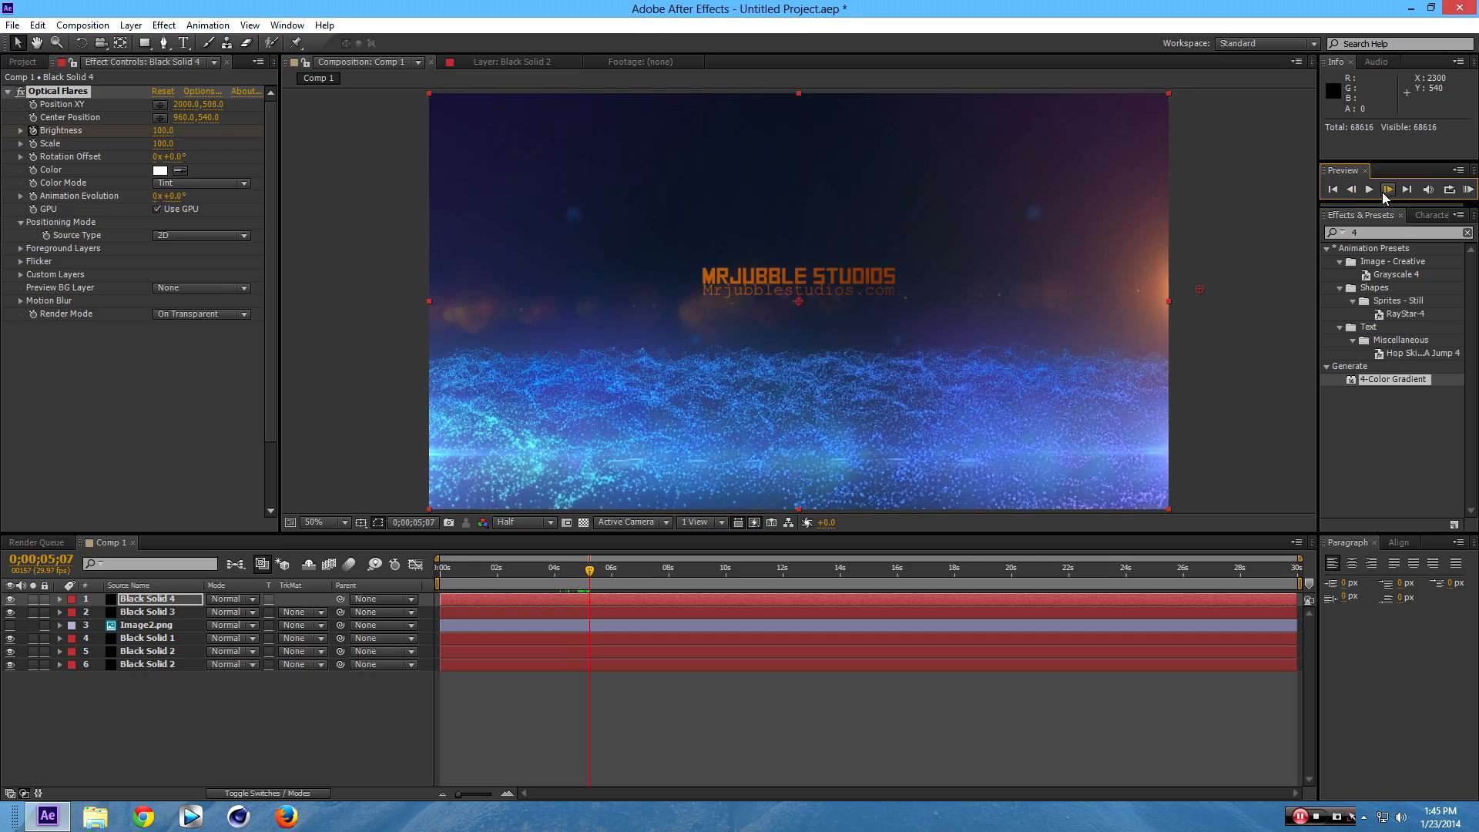